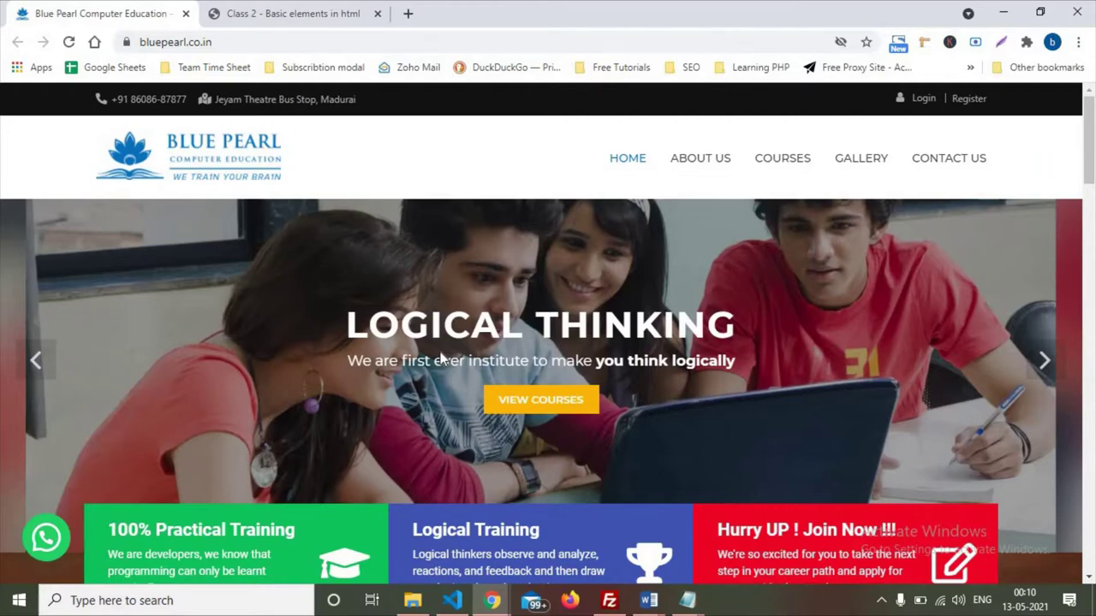
# Step: Scroll down the Blue Pearl homepage past the reviews, highlighting a heading on the way
pyautogui.scroll(-2, 437, 351)
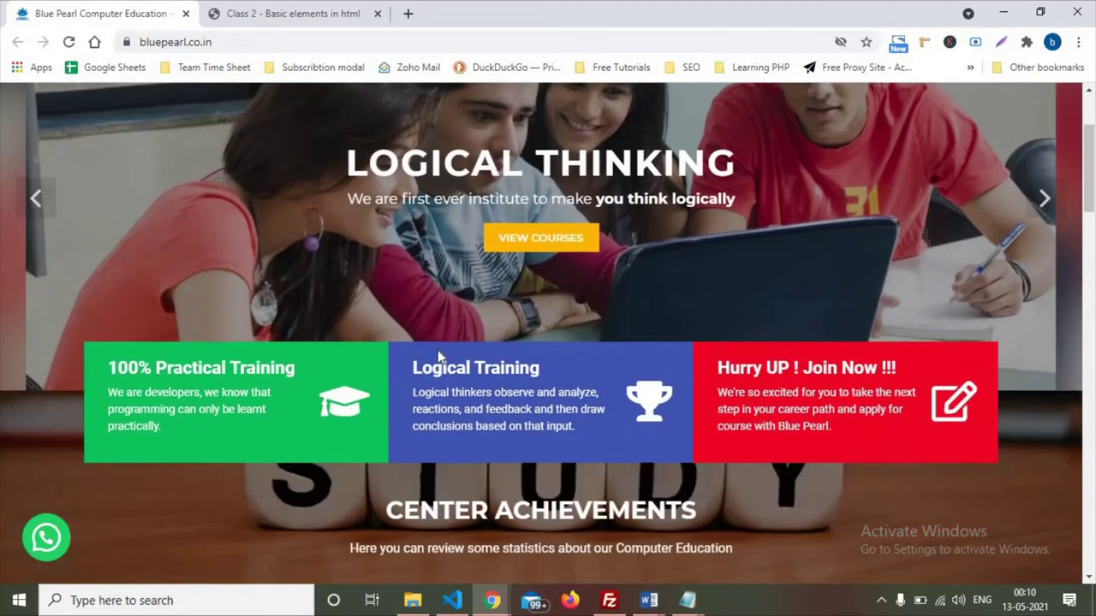
pyautogui.scroll(-2, 437, 350)
pyautogui.scroll(-2, 439, 356)
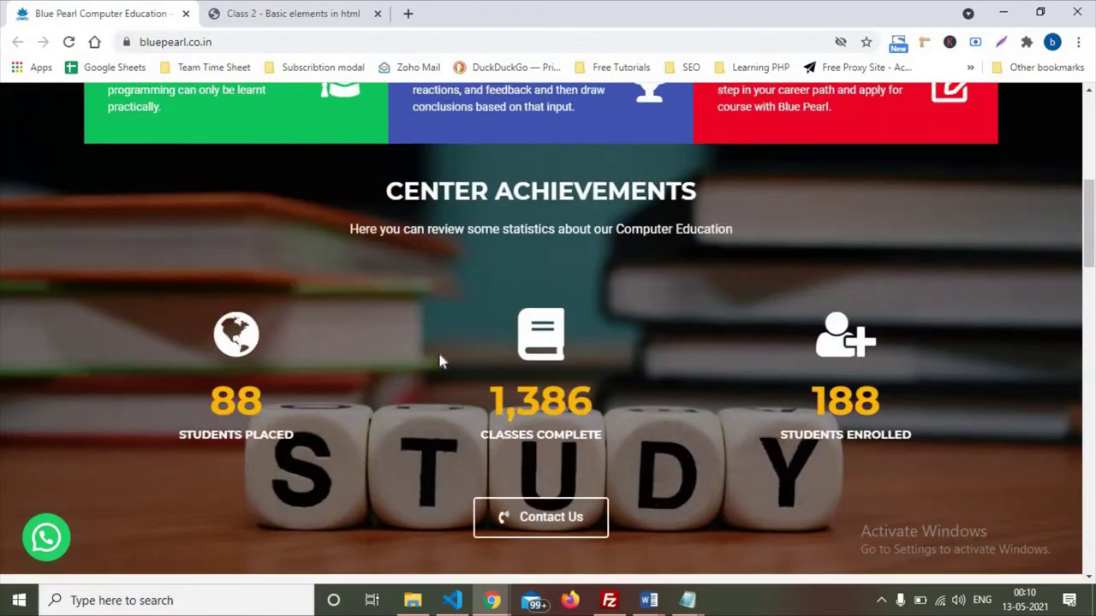
pyautogui.scroll(-2, 475, 366)
pyautogui.scroll(-3, 514, 364)
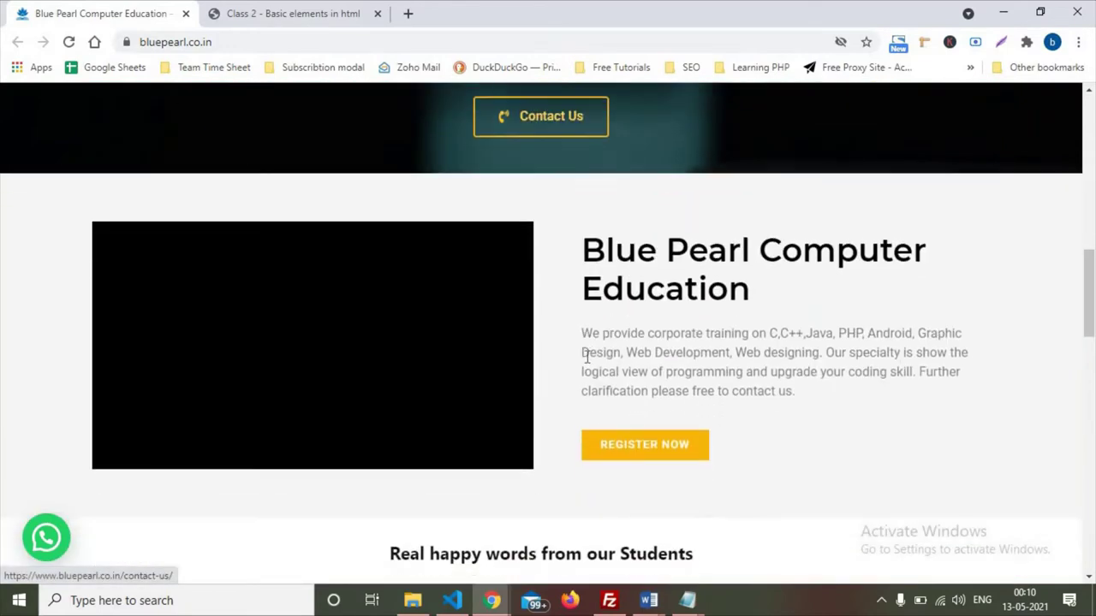
pyautogui.scroll(-1, 567, 340)
pyautogui.scroll(-1, 572, 339)
pyautogui.scroll(-1, 571, 339)
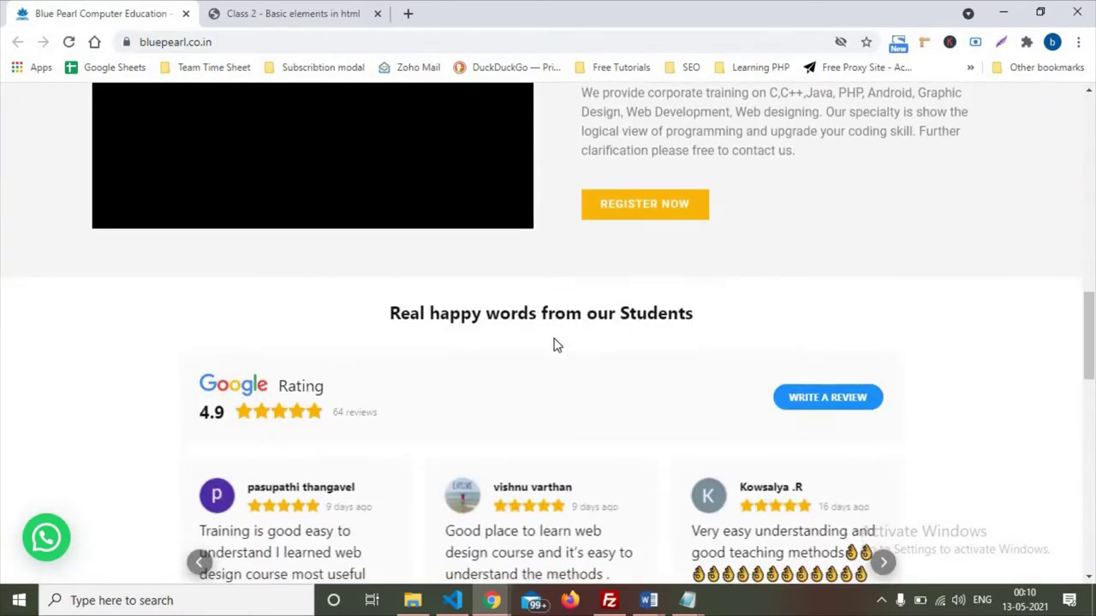
pyautogui.moveTo(389, 313)
pyautogui.mouseDown()
pyautogui.moveTo(677, 311)
pyautogui.moveTo(690, 334)
pyautogui.mouseUp()
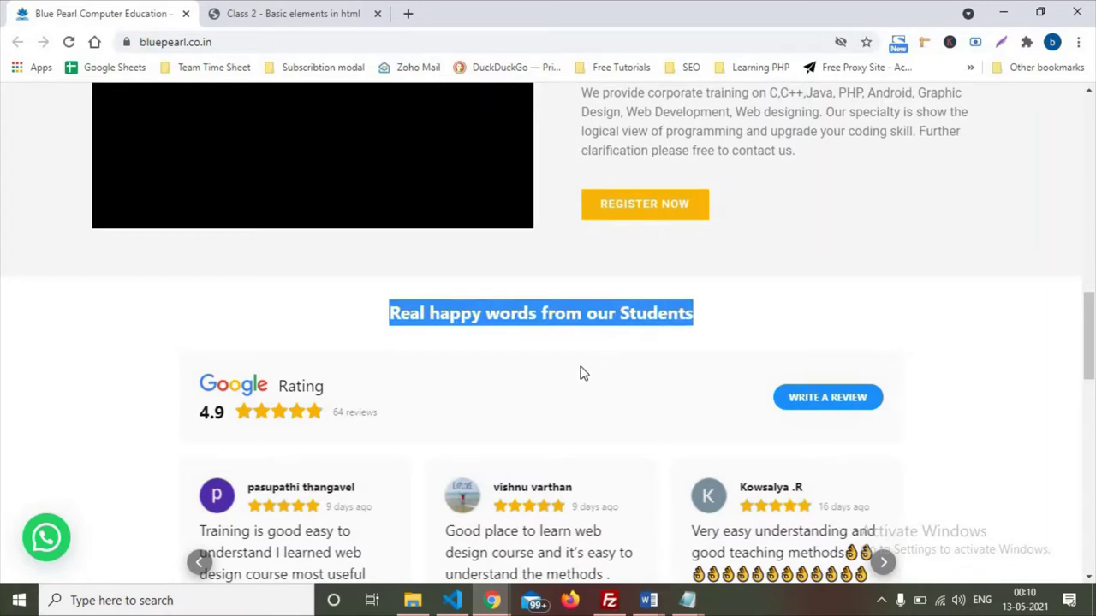
# Step: Continue scrolling through the course sections to the footer with contact details and open hours
pyautogui.scroll(-1, 581, 373)
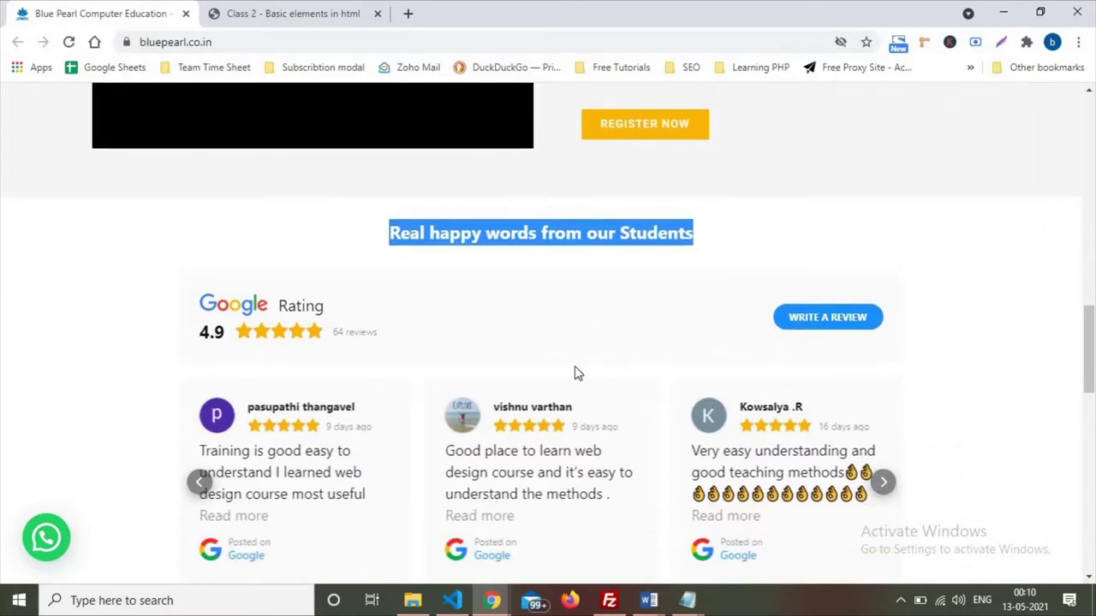
pyautogui.scroll(-1, 577, 363)
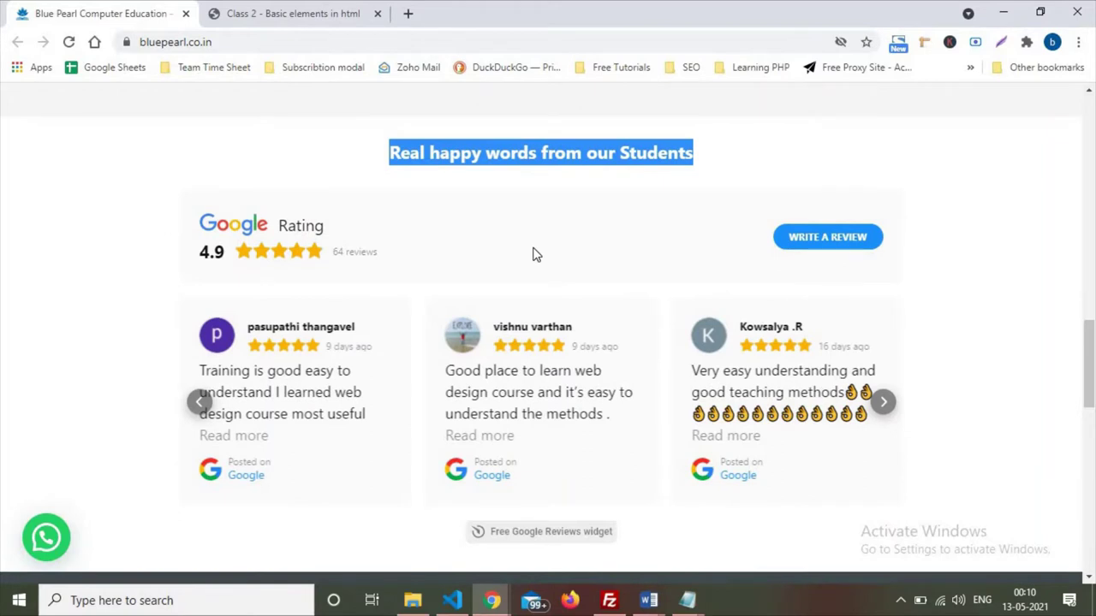
pyautogui.scroll(-1, 532, 254)
pyautogui.scroll(1, 532, 254)
pyautogui.click(949, 288)
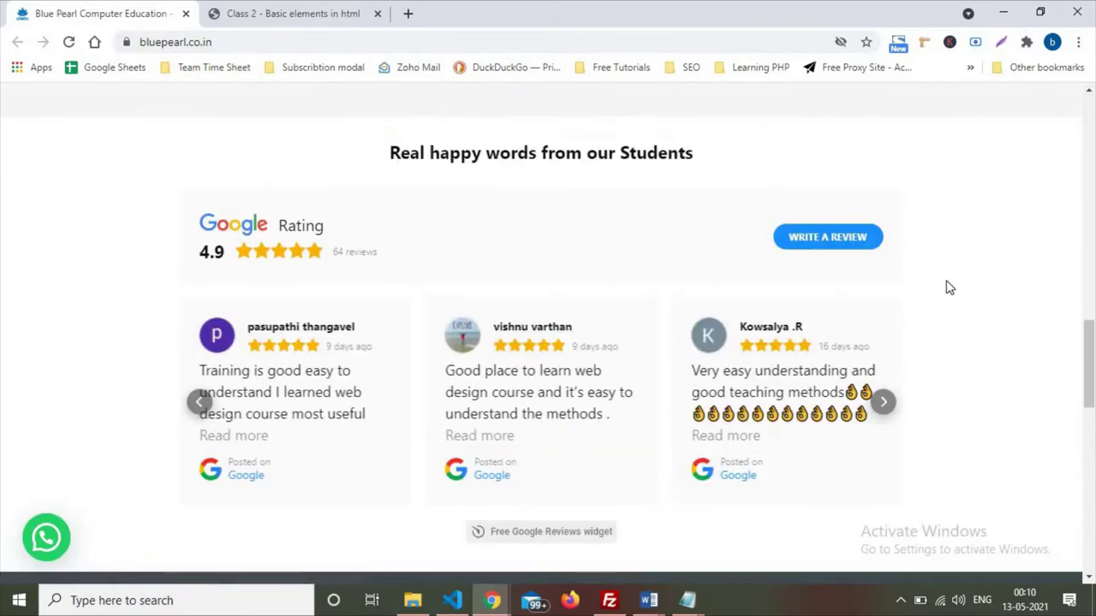
pyautogui.scroll(-1, 944, 293)
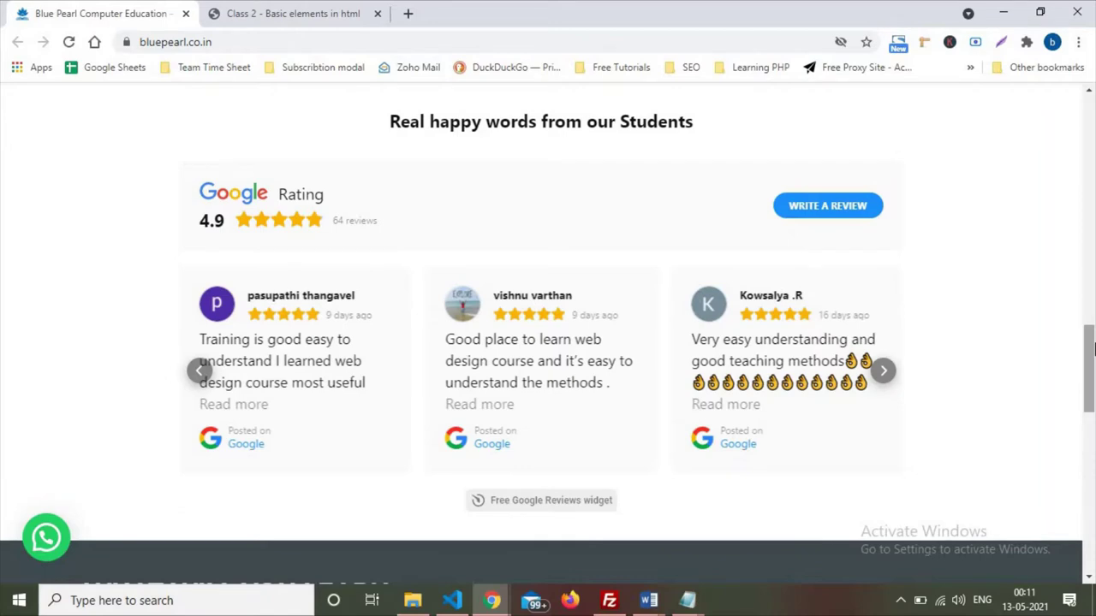
pyautogui.scroll(-2, 1031, 415)
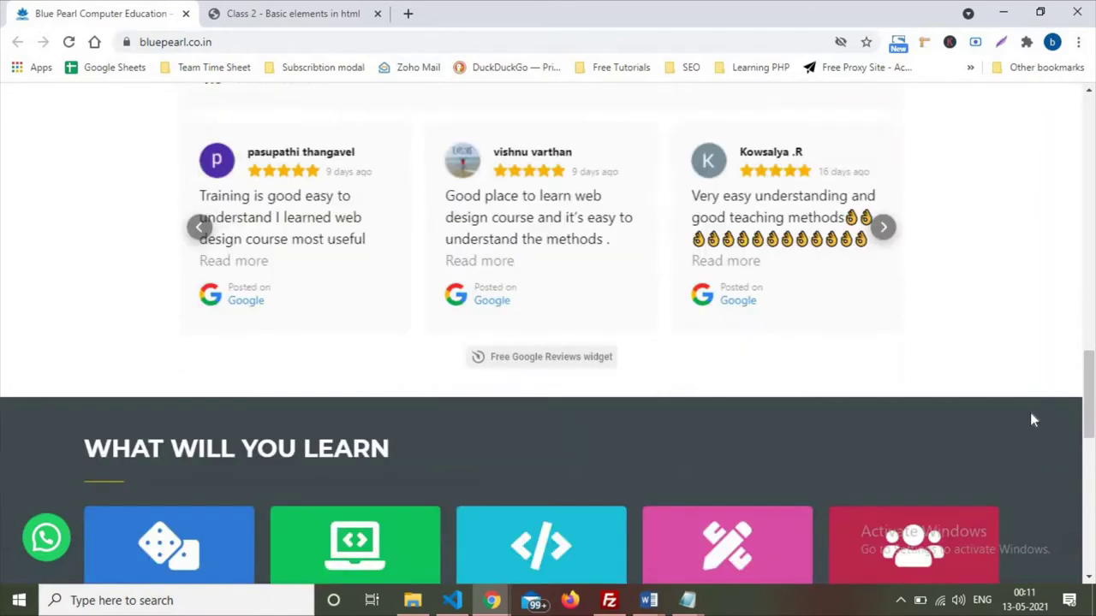
pyautogui.scroll(-3, 1032, 420)
pyautogui.scroll(-4, 1027, 448)
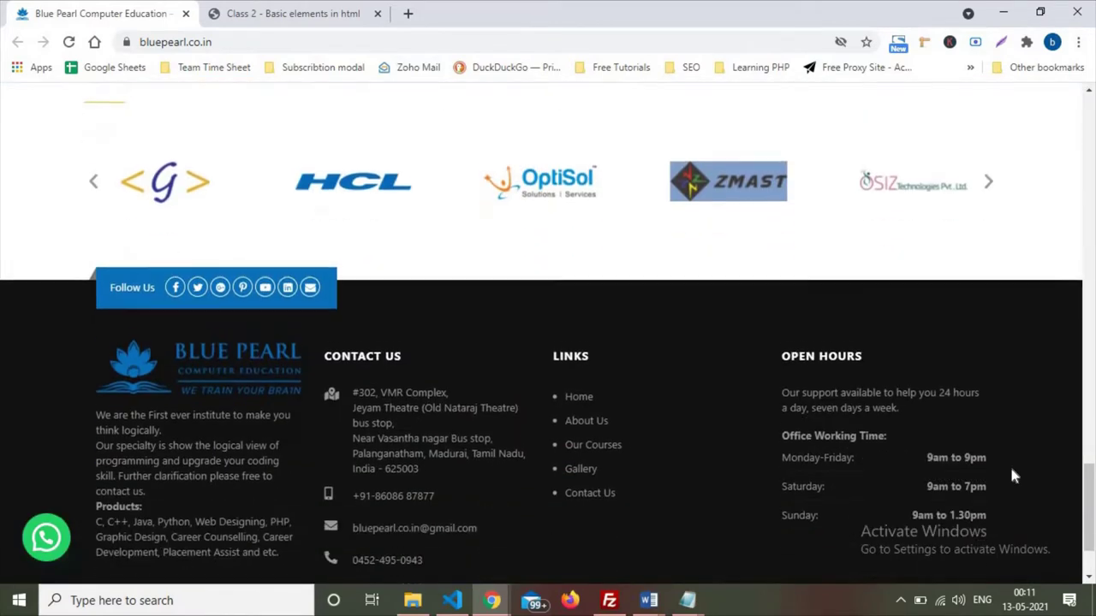
# Step: Bring the untitled notes forward and highlight the heading, Paragraph and a element lines
pyautogui.moveTo(687, 600)
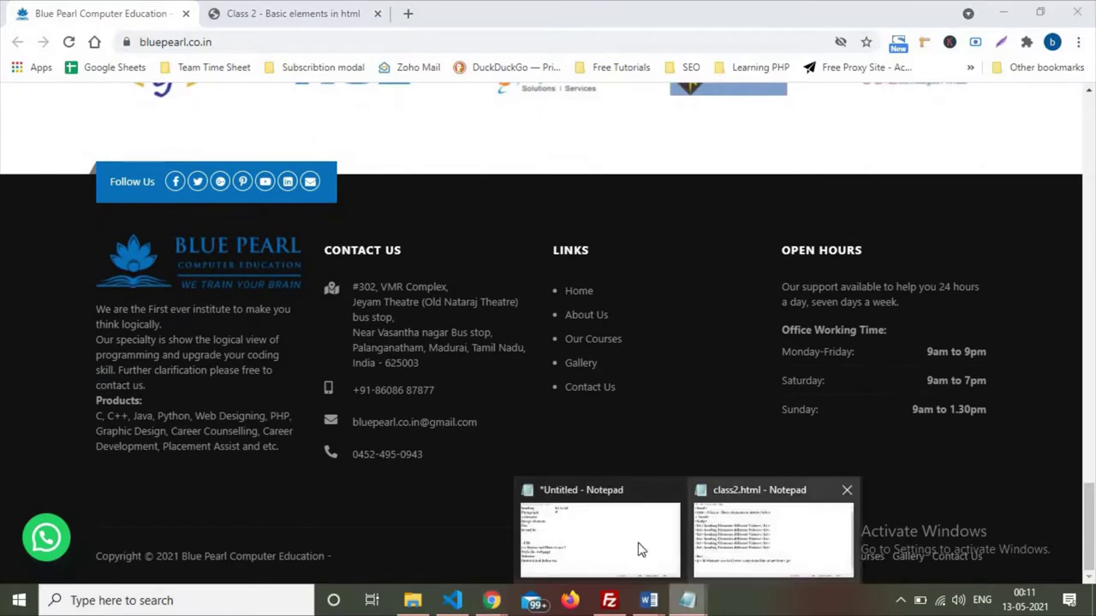
pyautogui.click(638, 549)
pyautogui.moveTo(513, 75); pyautogui.dragTo(485, 74)
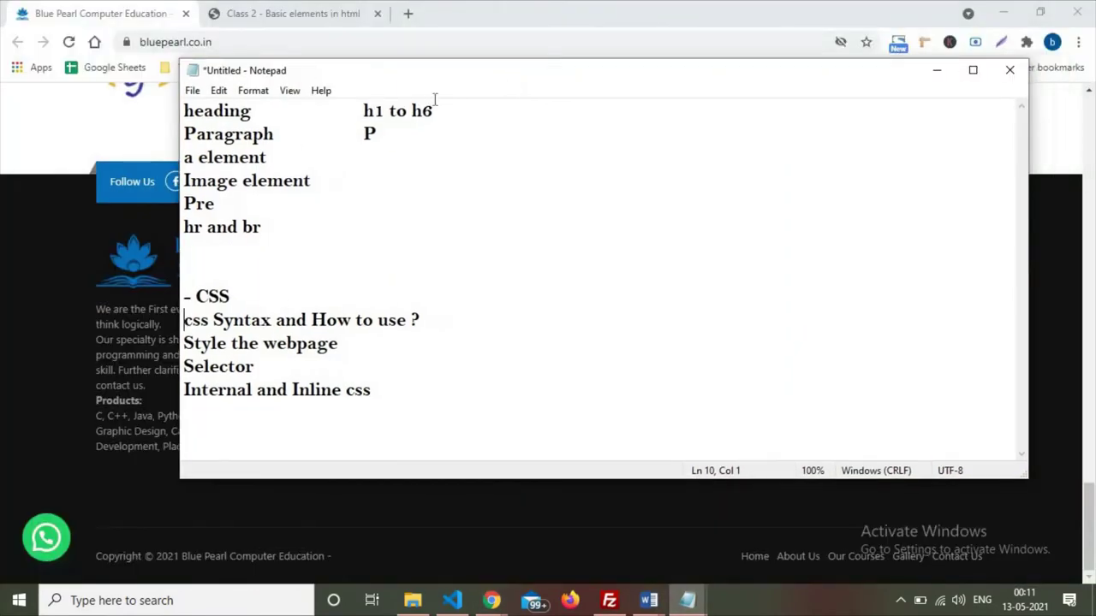
pyautogui.moveTo(387, 137); pyautogui.dragTo(183, 109)
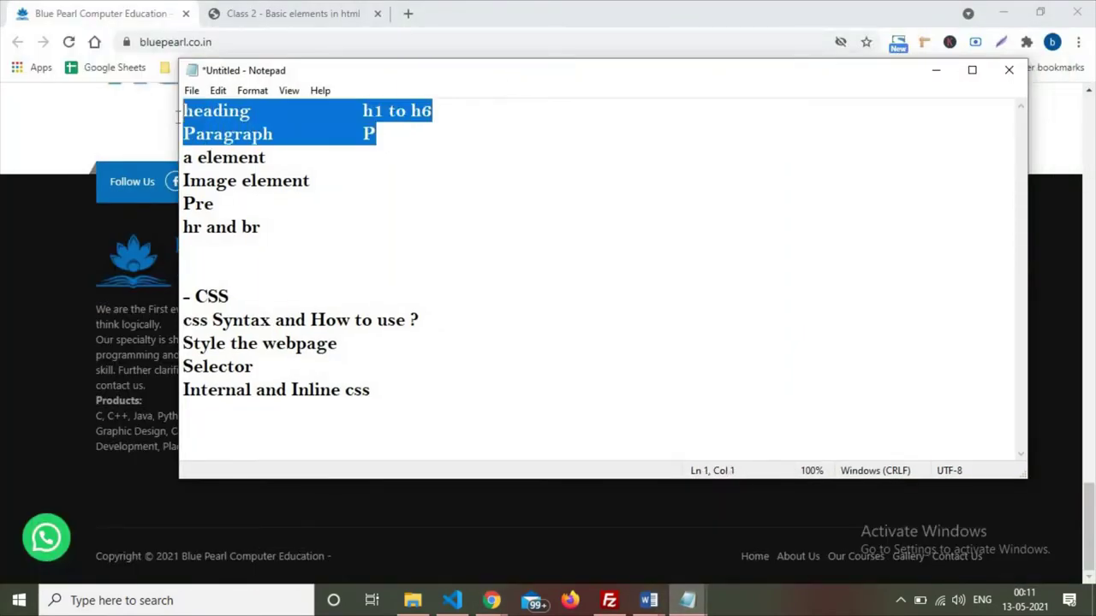
pyautogui.moveTo(183, 159); pyautogui.dragTo(190, 162)
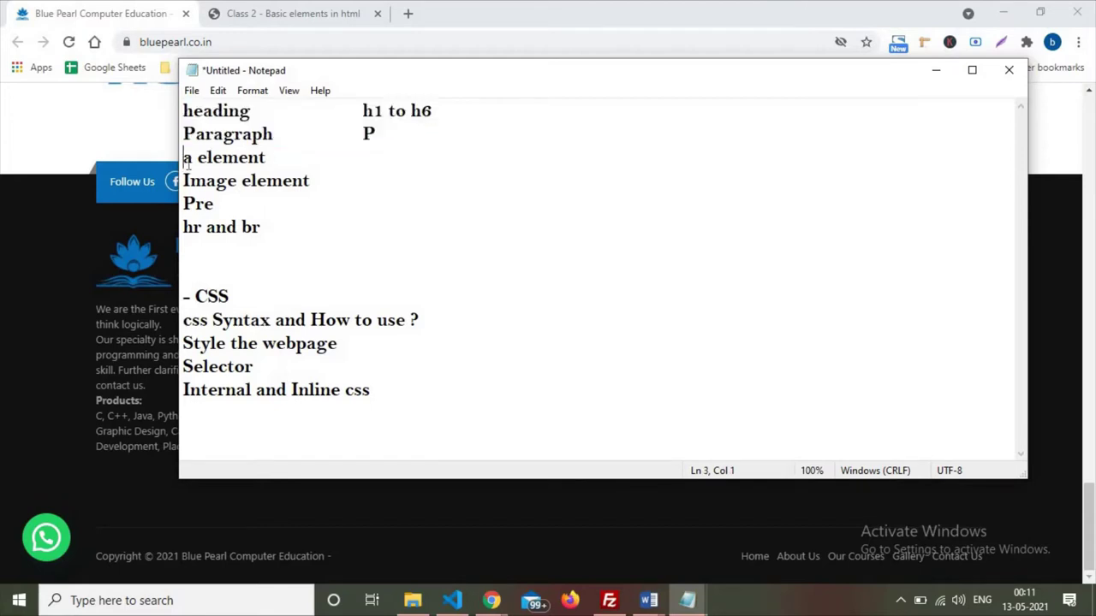
pyautogui.click(211, 163)
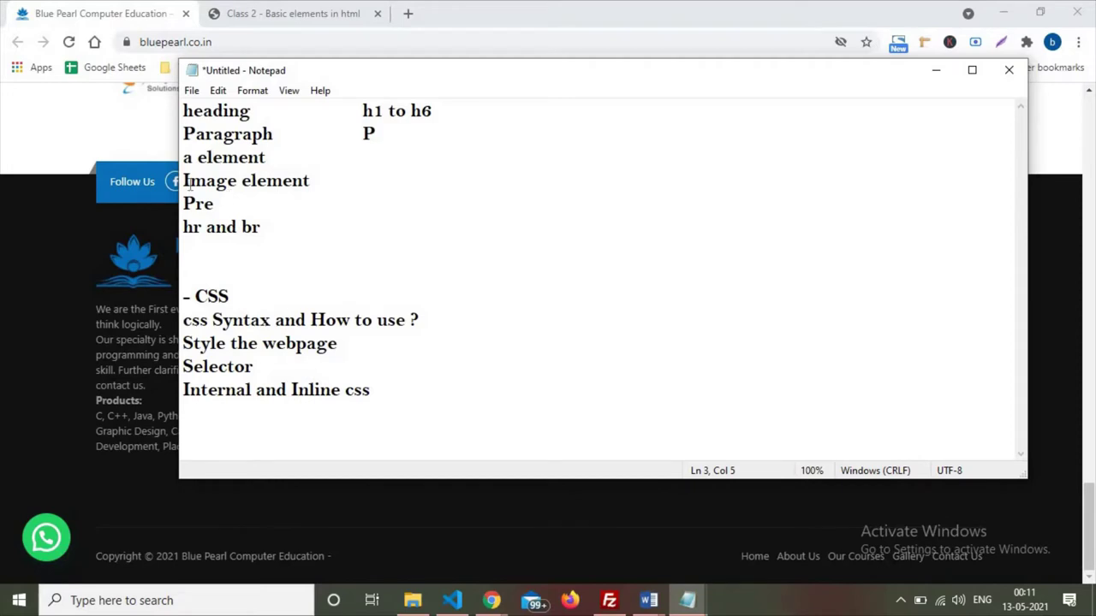
# Step: Highlight the Pre and hr and br lines, then all six HTML topic lines
pyautogui.moveTo(228, 205); pyautogui.dragTo(183, 206)
pyautogui.moveTo(265, 229); pyautogui.dragTo(181, 227)
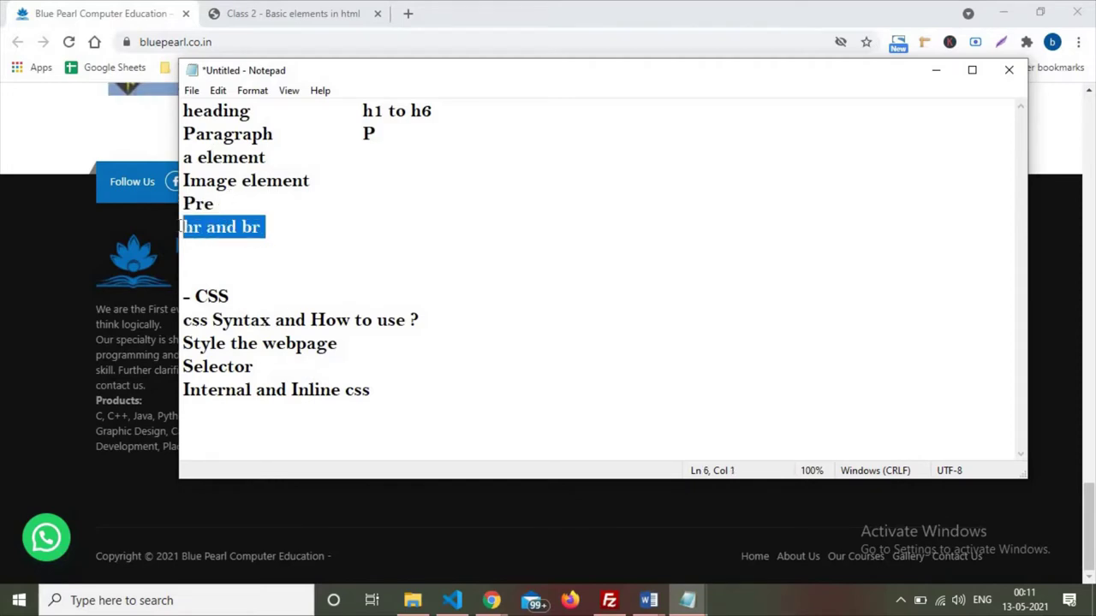
pyautogui.moveTo(286, 230); pyautogui.dragTo(183, 158)
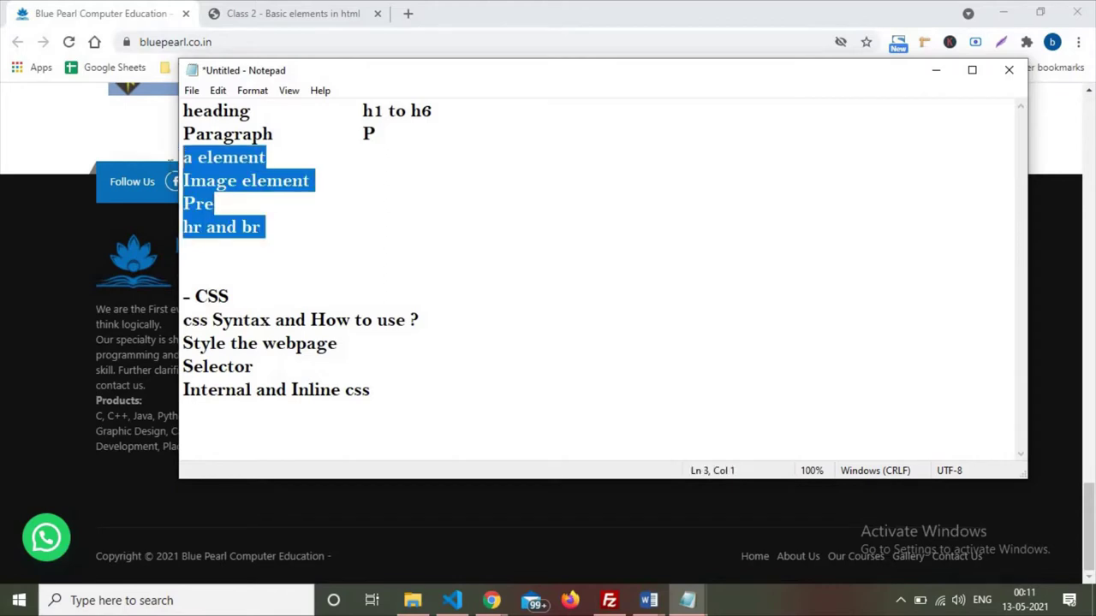
pyautogui.moveTo(377, 135); pyautogui.dragTo(134, 112)
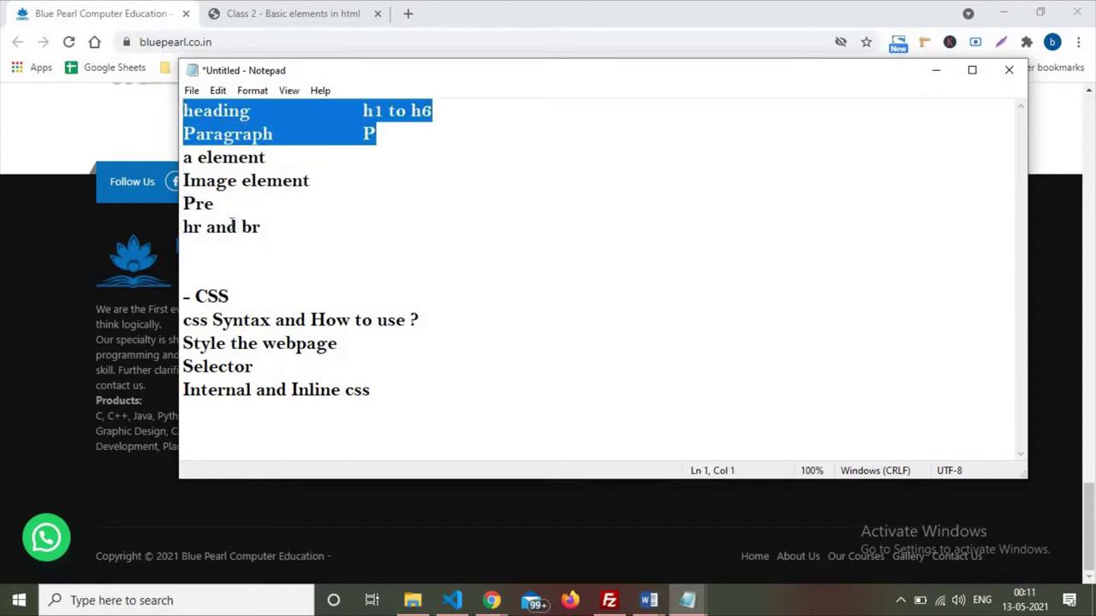
pyautogui.moveTo(298, 251); pyautogui.dragTo(153, 101)
# Step: Highlight the CSS, Selector and Internal and Inline css topics, then list the open Notepad windows
pyautogui.click(236, 297)
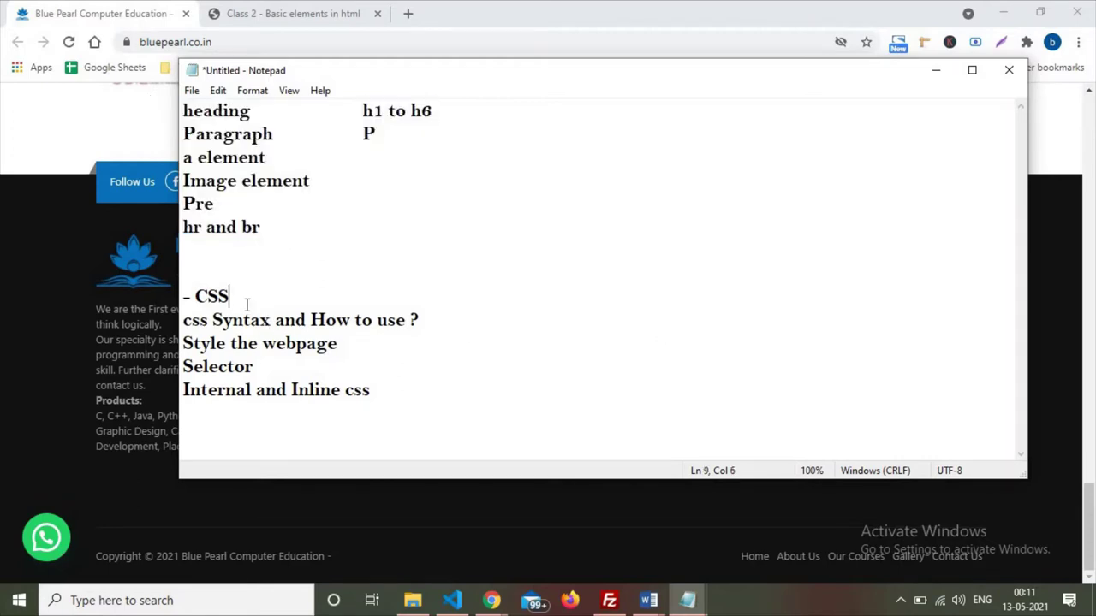
pyautogui.hotkey('shift', 'Left')
pyautogui.hotkey('shift', 'Left')
pyautogui.hotkey('shift', 'Left')
pyautogui.hotkey('shift', 'Left')
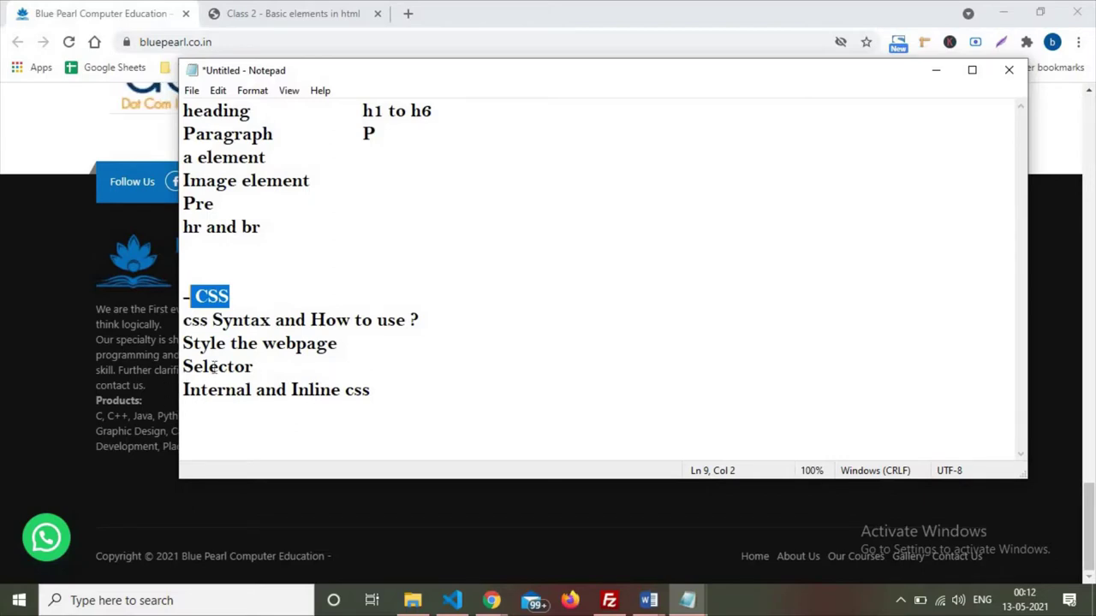
pyautogui.moveTo(254, 366); pyautogui.dragTo(183, 367)
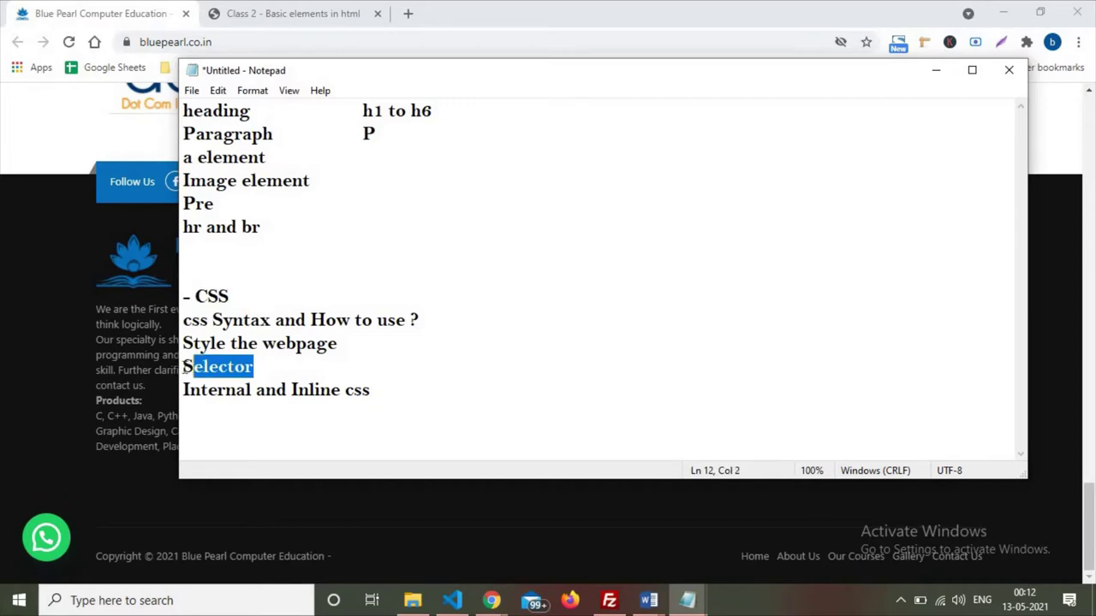
pyautogui.click(401, 391)
pyautogui.hotkey('shift', 'Left')
pyautogui.hotkey('shift', 'Left')
pyautogui.hotkey('shift', 'Left')
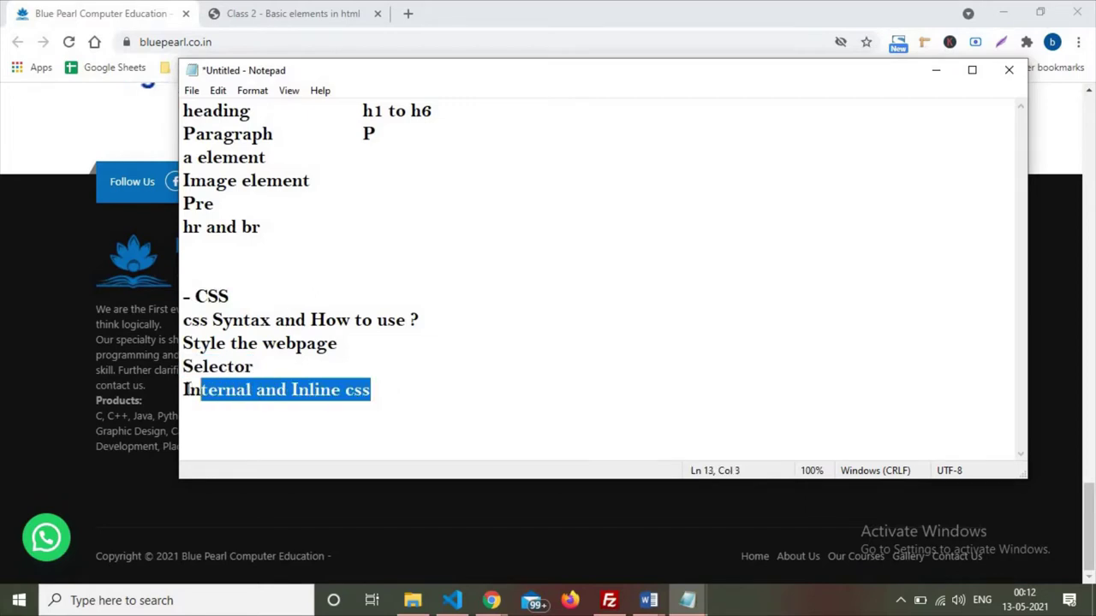
pyautogui.moveTo(202, 392); pyautogui.dragTo(183, 391)
pyautogui.click(291, 391)
pyautogui.moveTo(373, 391)
pyautogui.mouseDown()
pyautogui.moveTo(190, 391)
pyautogui.moveTo(182, 366)
pyautogui.mouseUp()
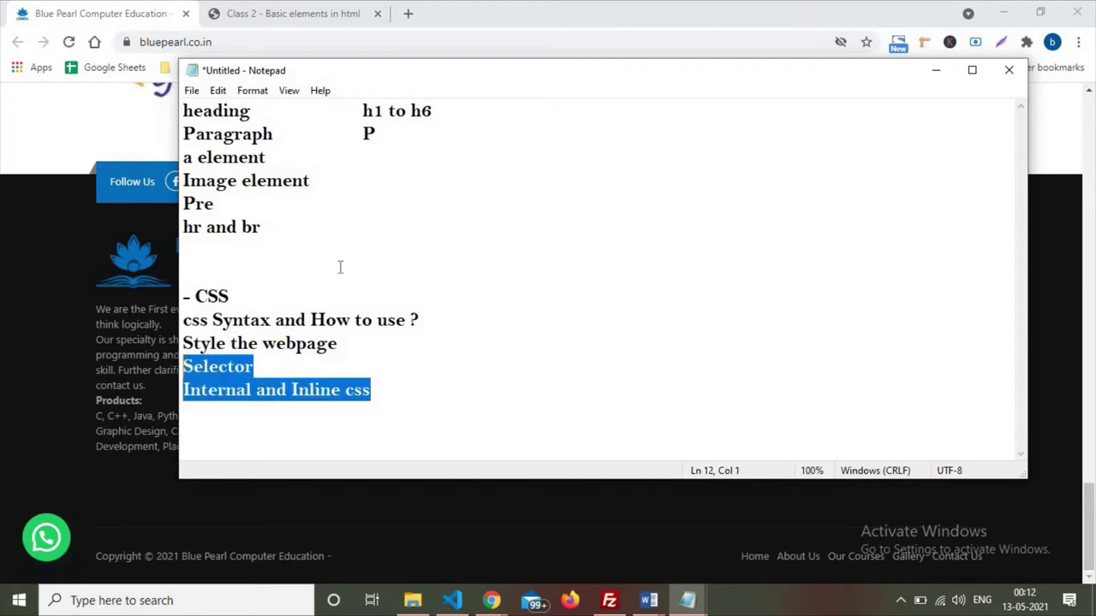
pyautogui.click(687, 602)
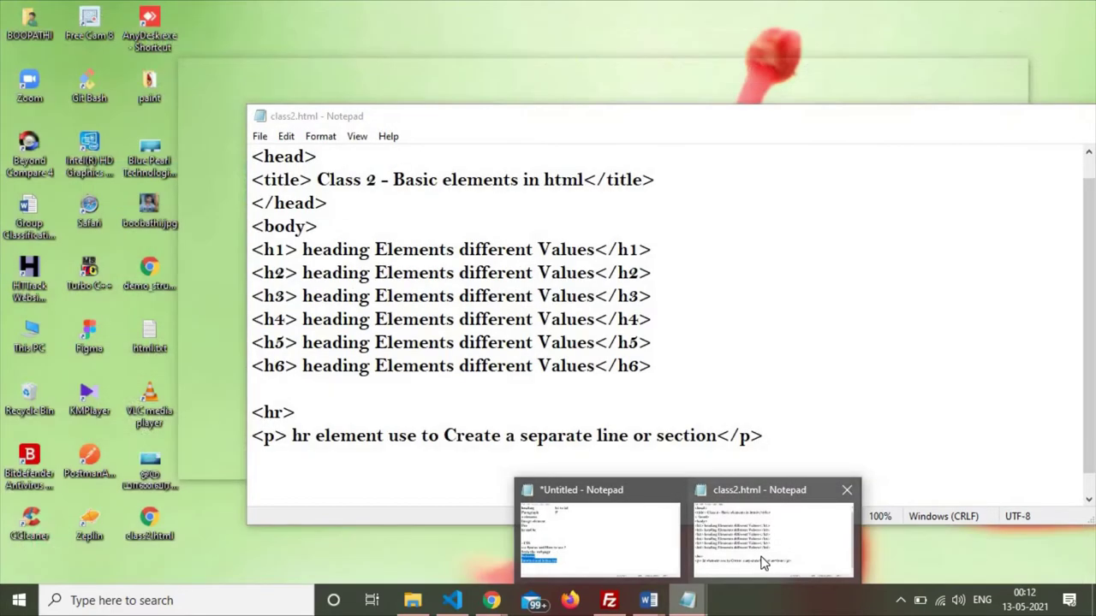
pyautogui.click(765, 560)
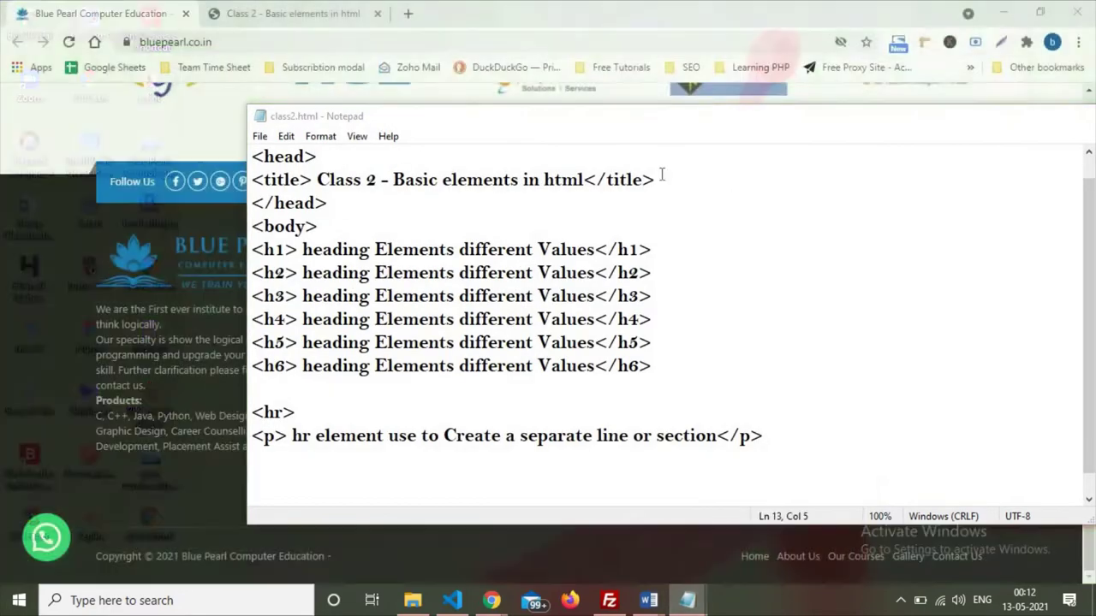
pyautogui.moveTo(594, 123)
pyautogui.mouseDown()
pyautogui.moveTo(526, 113)
pyautogui.moveTo(513, 92)
pyautogui.mouseUp()
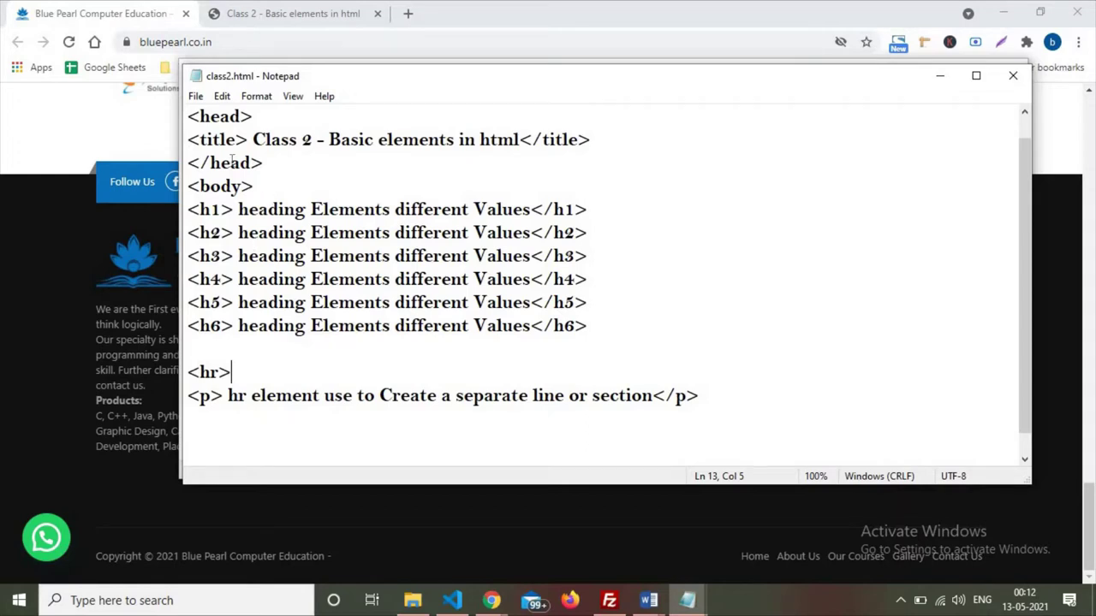
pyautogui.press('Up')
pyautogui.press('Up')
pyautogui.press('Up')
pyautogui.press('Home')
pyautogui.hotkey('shift', 'End')
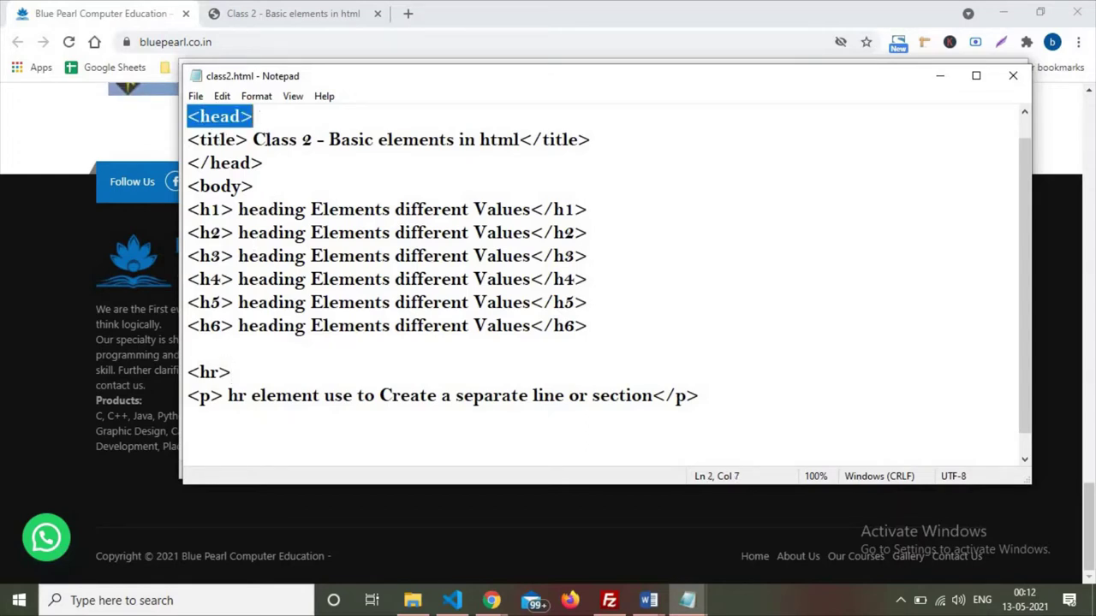
pyautogui.moveTo(200, 139); pyautogui.dragTo(517, 140)
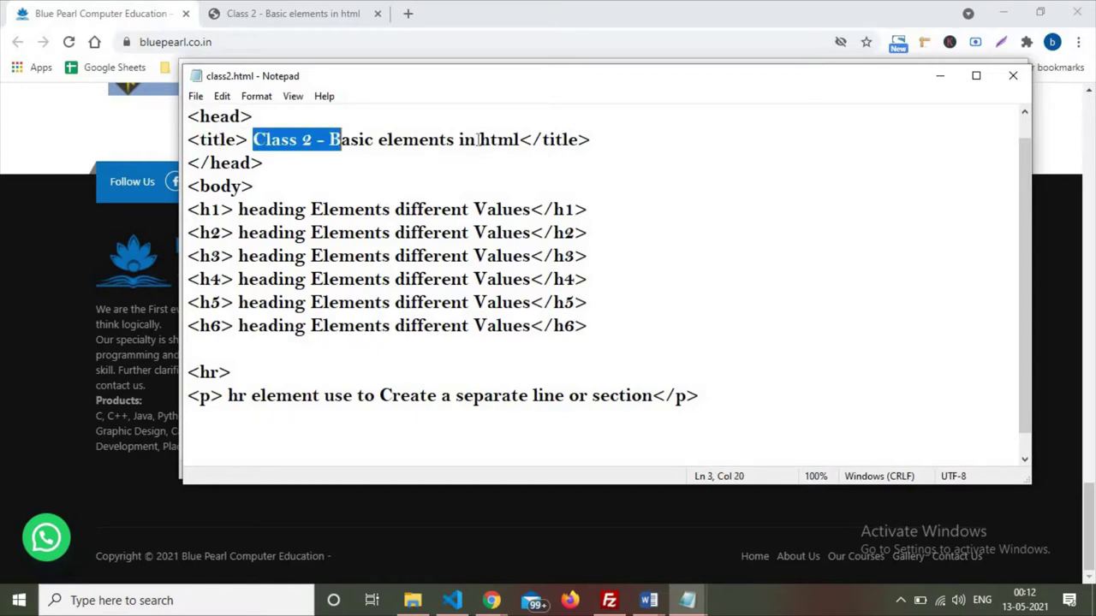
pyautogui.moveTo(590, 140); pyautogui.dragTo(188, 140)
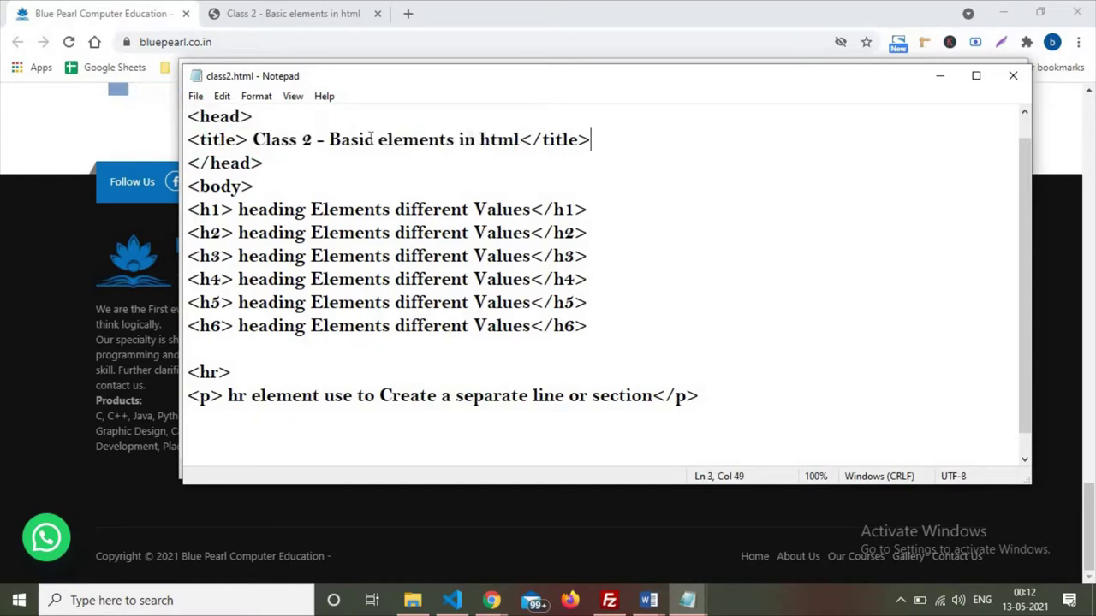
pyautogui.moveTo(257, 162); pyautogui.dragTo(162, 113)
pyautogui.click(270, 195)
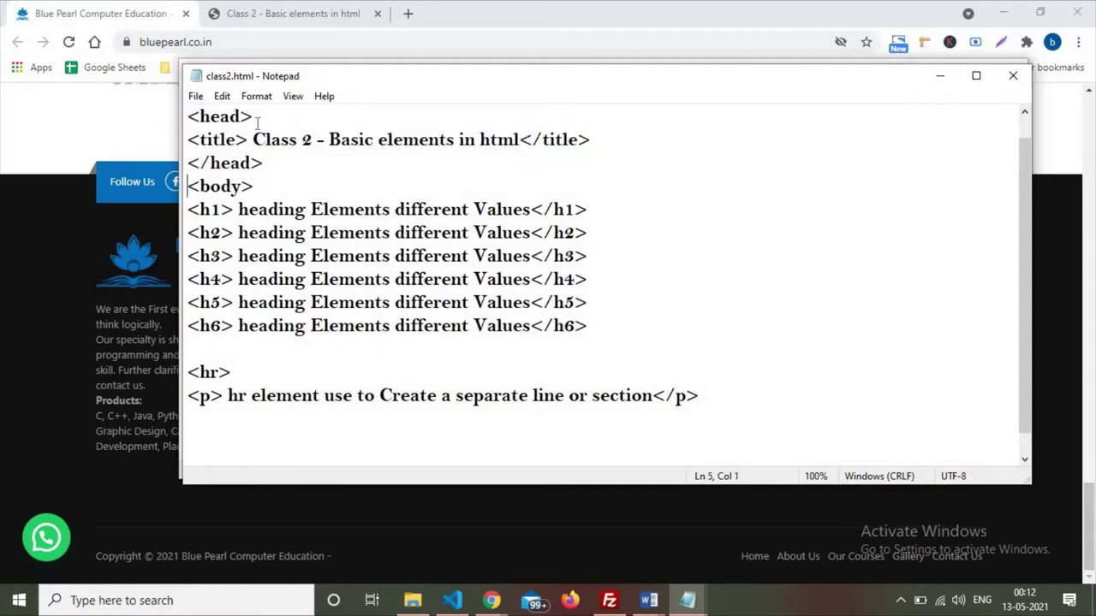
pyautogui.moveTo(257, 187); pyautogui.dragTo(188, 187)
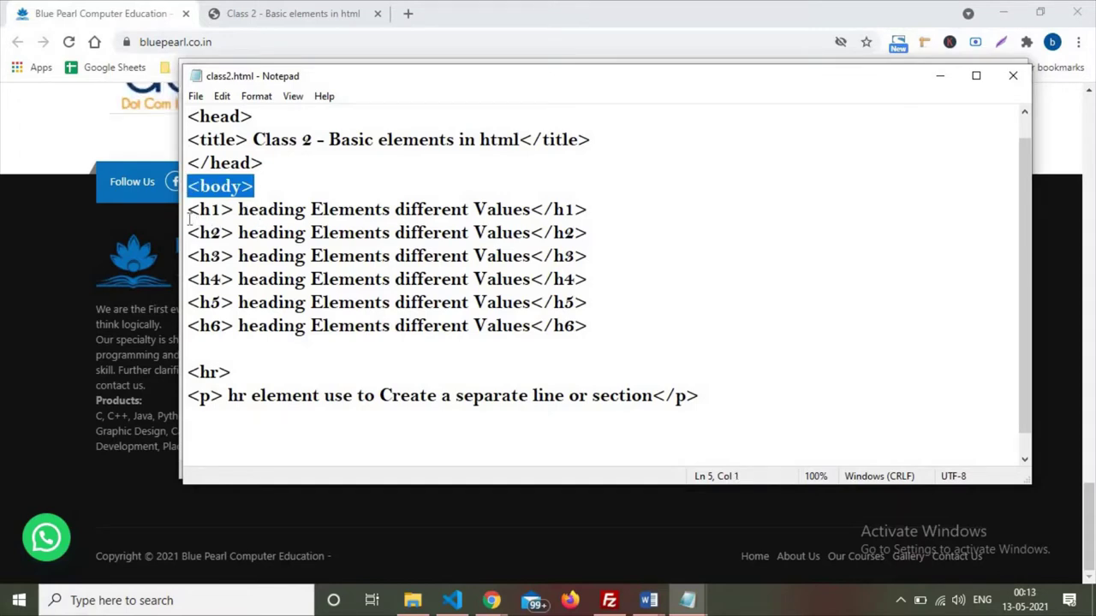
pyautogui.moveTo(188, 210)
pyautogui.mouseDown()
pyautogui.moveTo(615, 222)
pyautogui.moveTo(622, 326)
pyautogui.mouseUp()
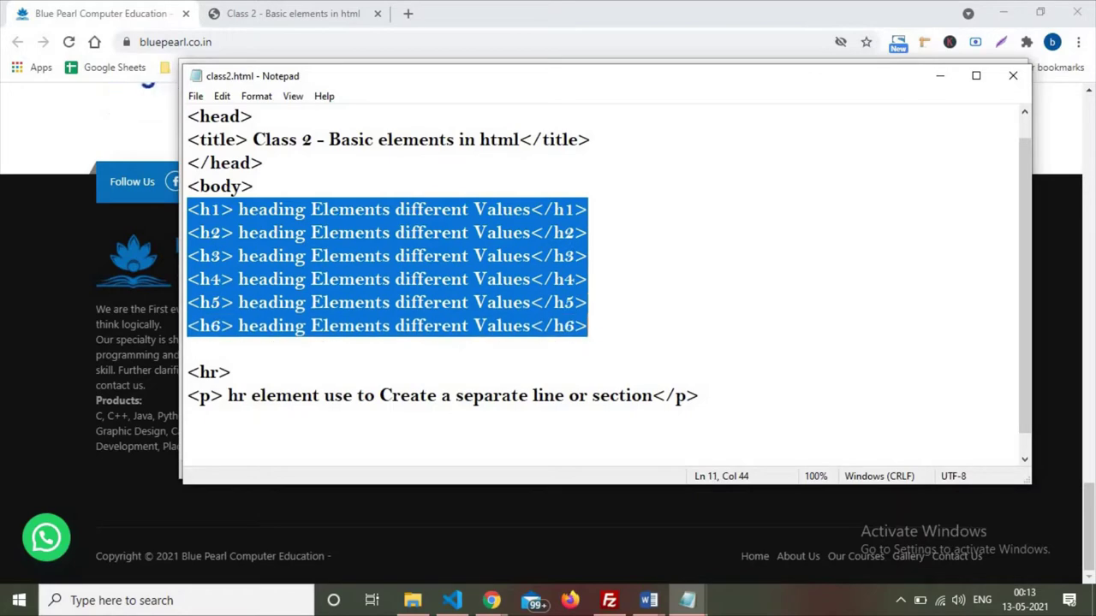
pyautogui.click(197, 210)
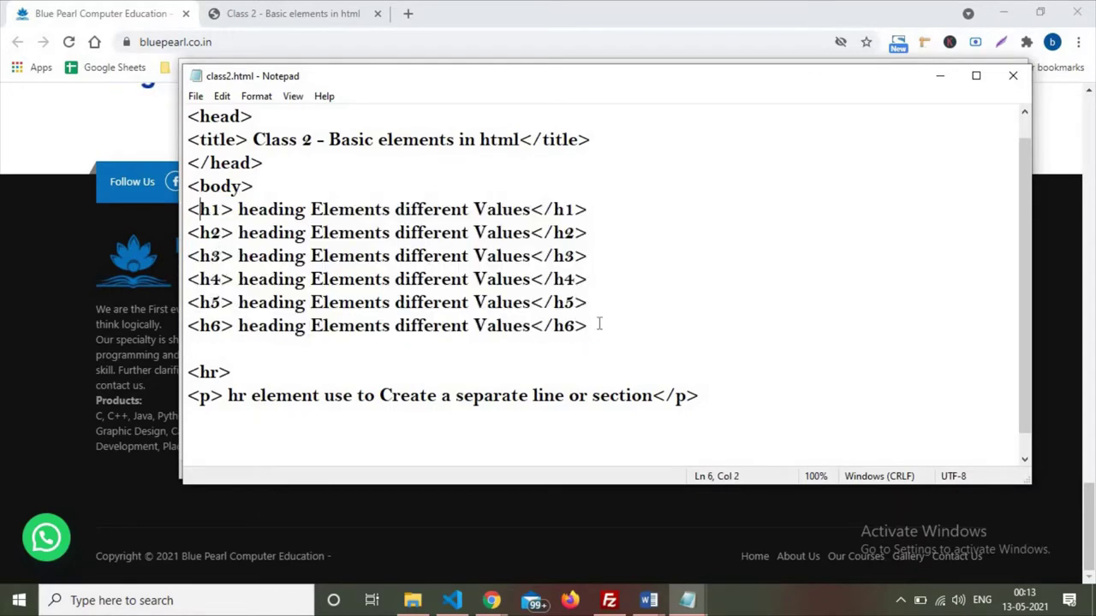
pyautogui.moveTo(590, 327); pyautogui.dragTo(188, 210)
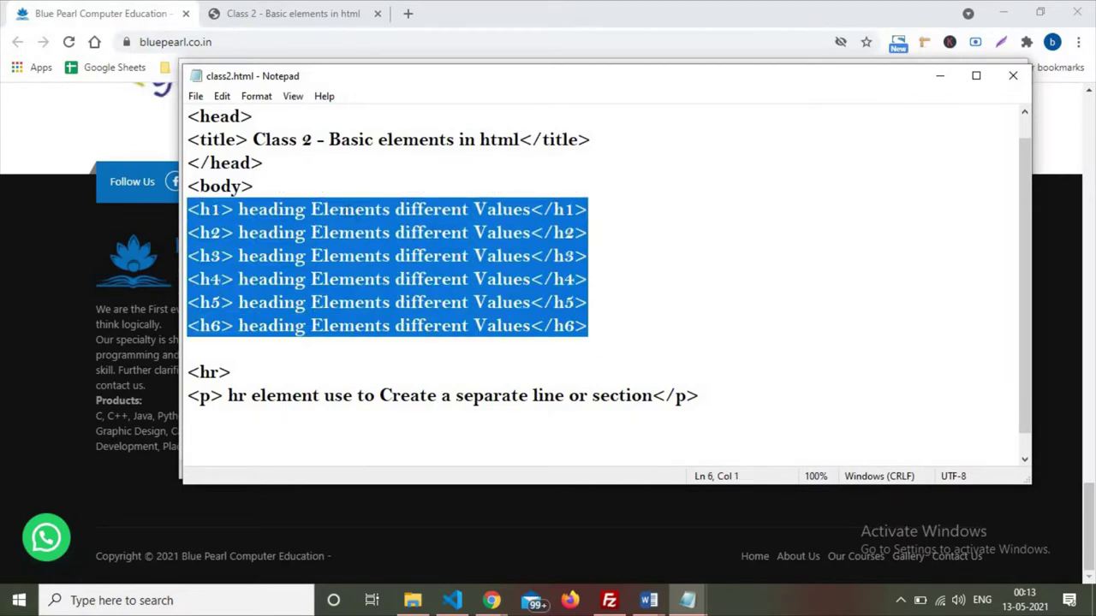
pyautogui.click(337, 210)
pyautogui.click(531, 210)
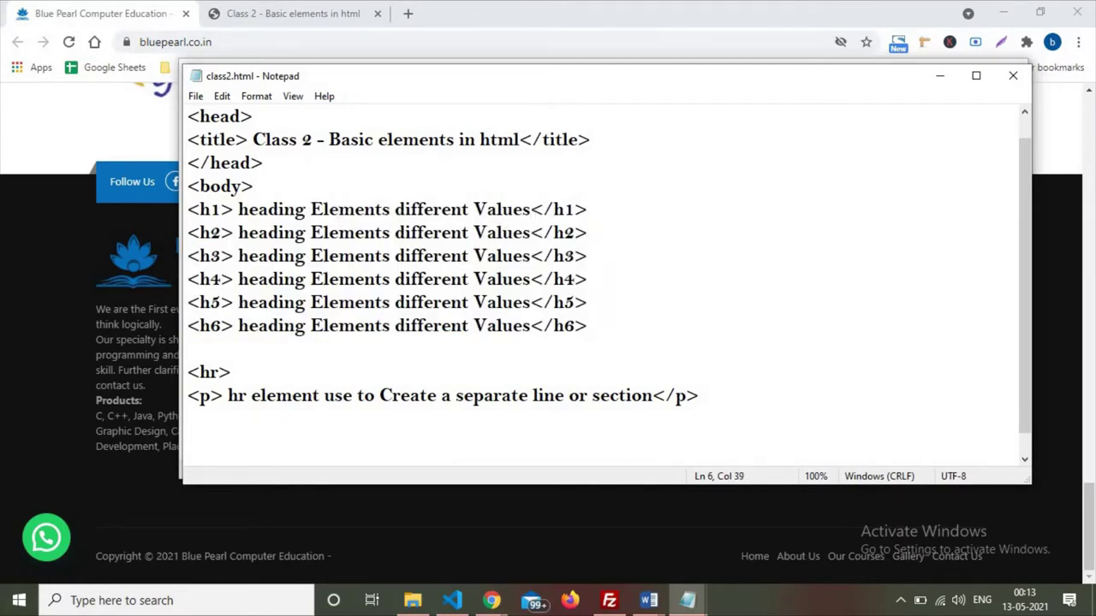
# Step: Append the labels H1, h2, h3 and h4 after 'Values' on the first four headings
pyautogui.write('H1')
pyautogui.click(565, 232)
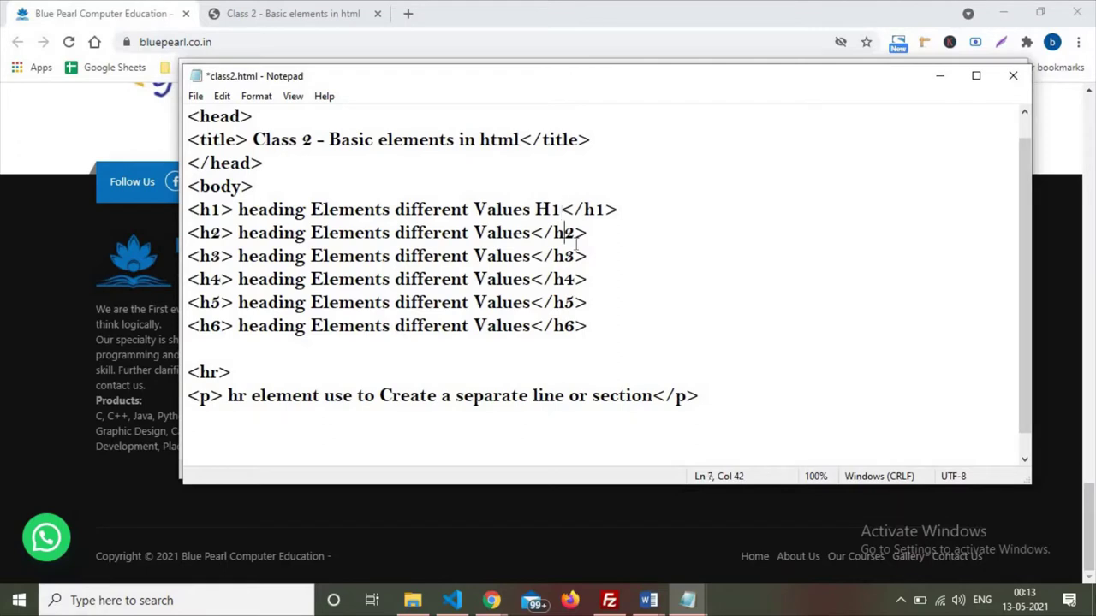
pyautogui.click(530, 231)
pyautogui.write('h2')
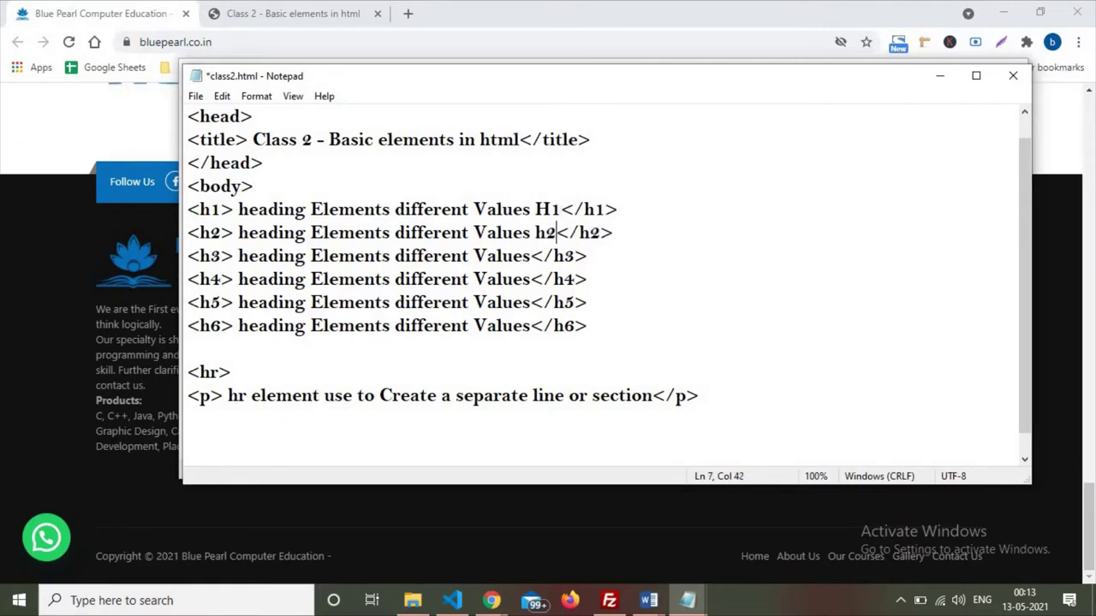
pyautogui.click(531, 256)
pyautogui.write('h')
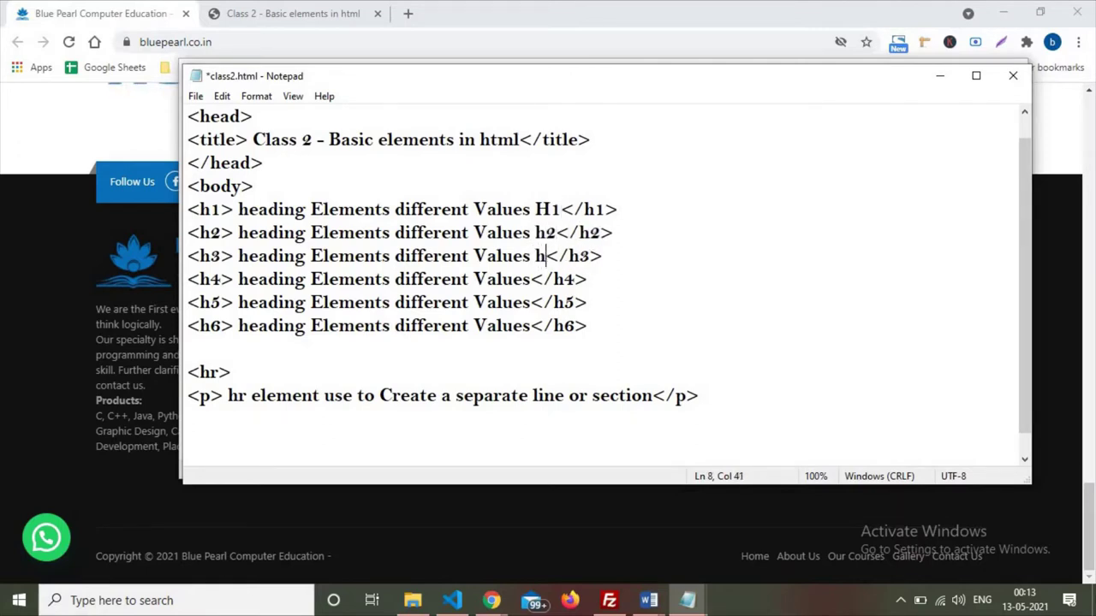
pyautogui.write('3')
pyautogui.click(531, 279)
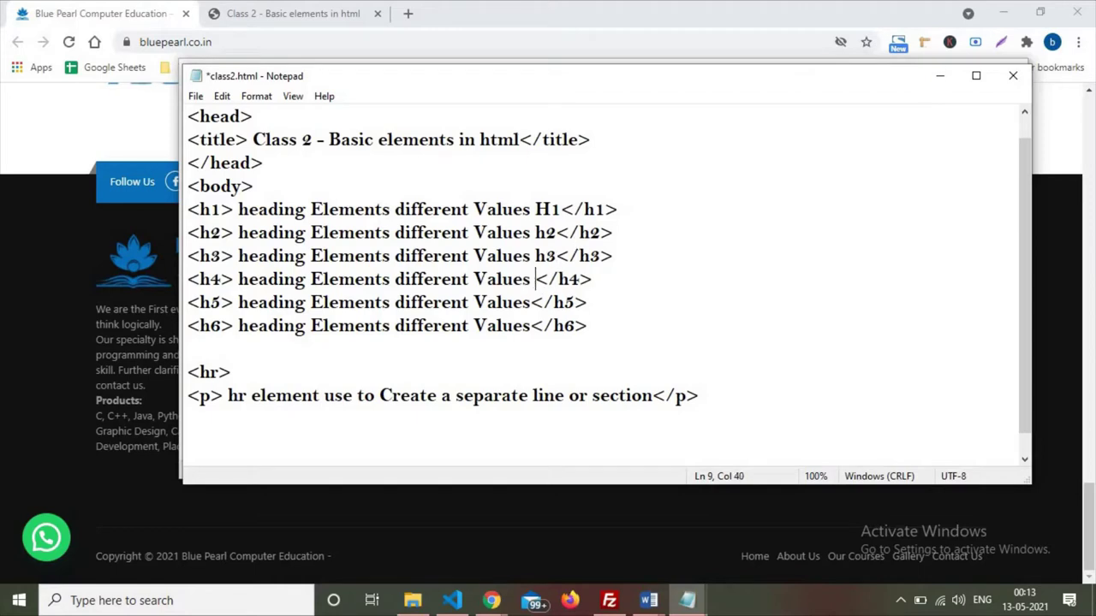
pyautogui.write('h4')
# Step: Append h5 and h6 to the last two headings, then select the hr tag
pyautogui.click(541, 302)
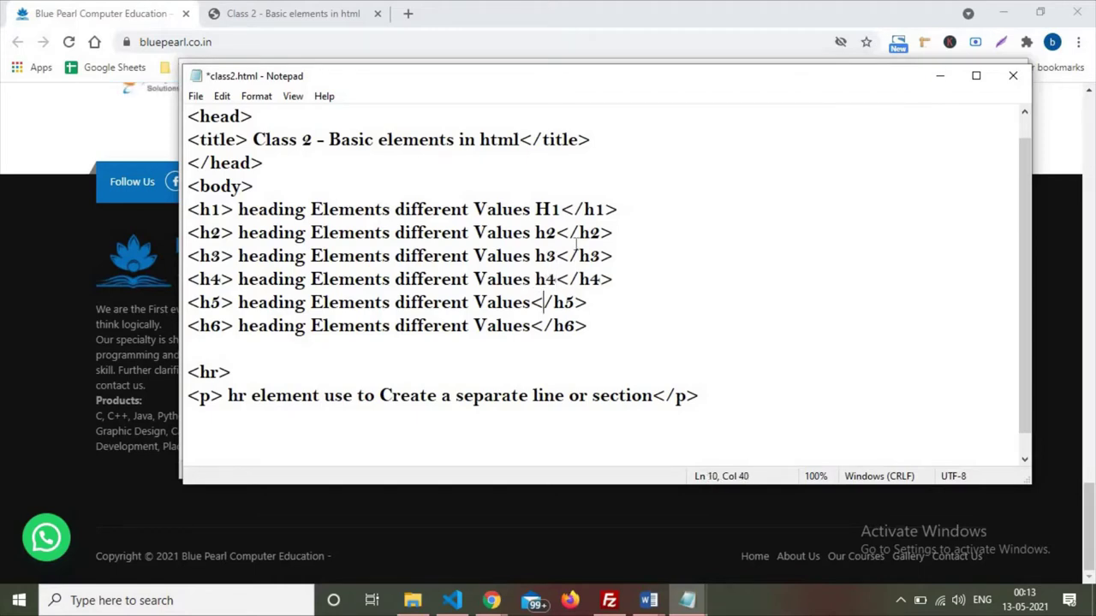
pyautogui.press('Left')
pyautogui.write('h5')
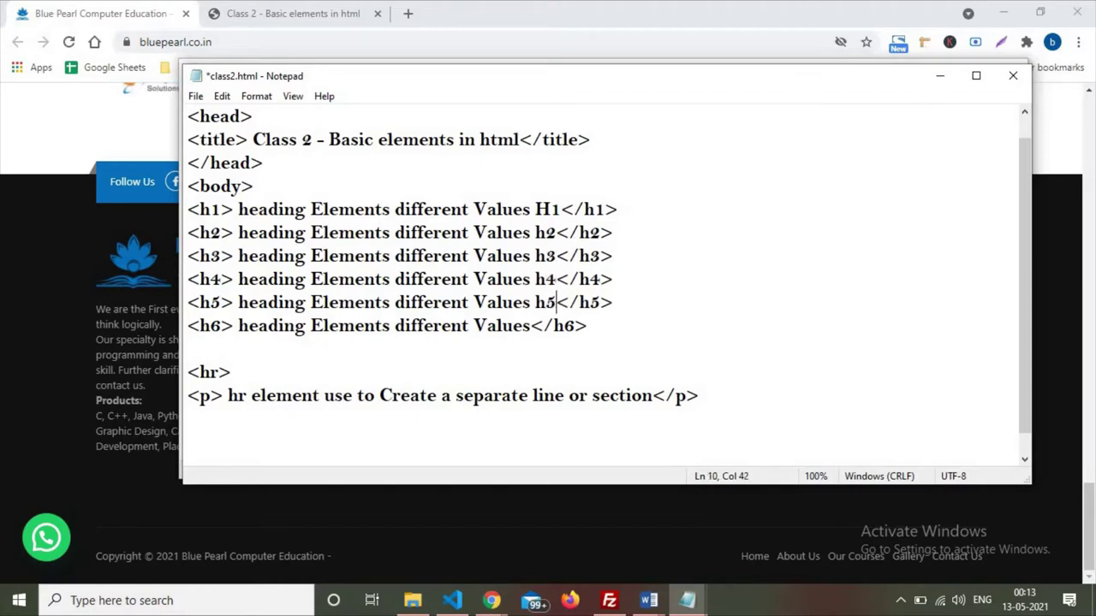
pyautogui.click(531, 325)
pyautogui.write('h')
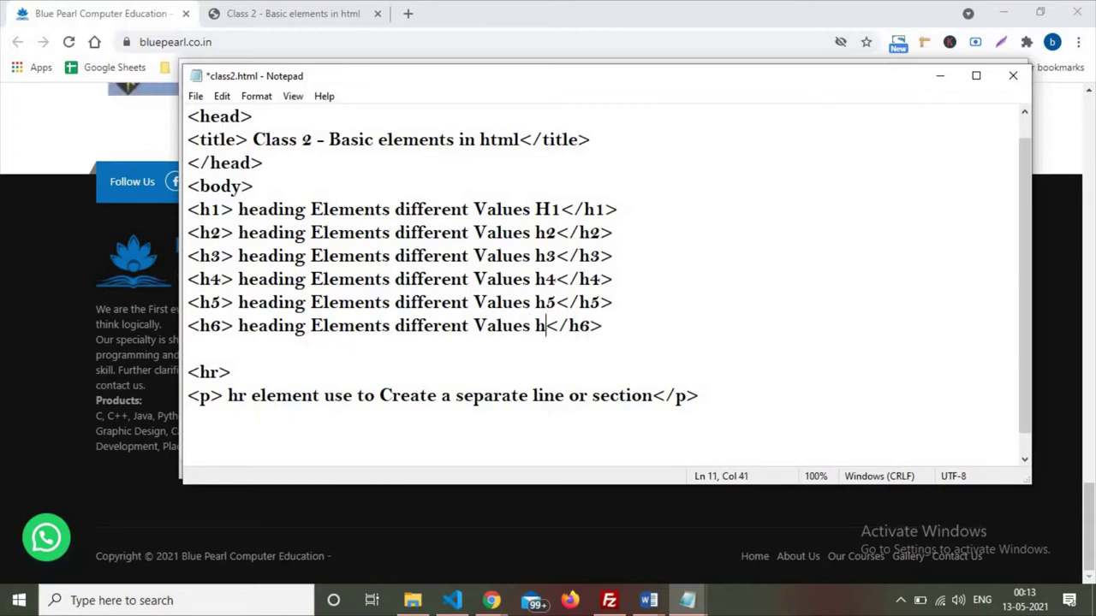
pyautogui.write('6')
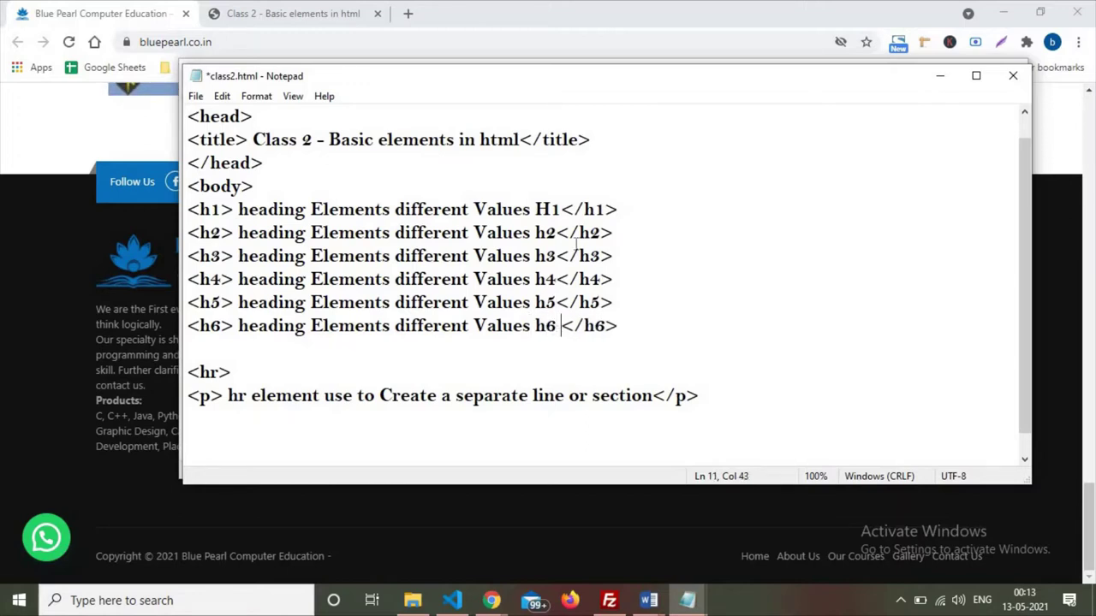
pyautogui.press('Down')
pyautogui.moveTo(232, 372); pyautogui.dragTo(201, 372)
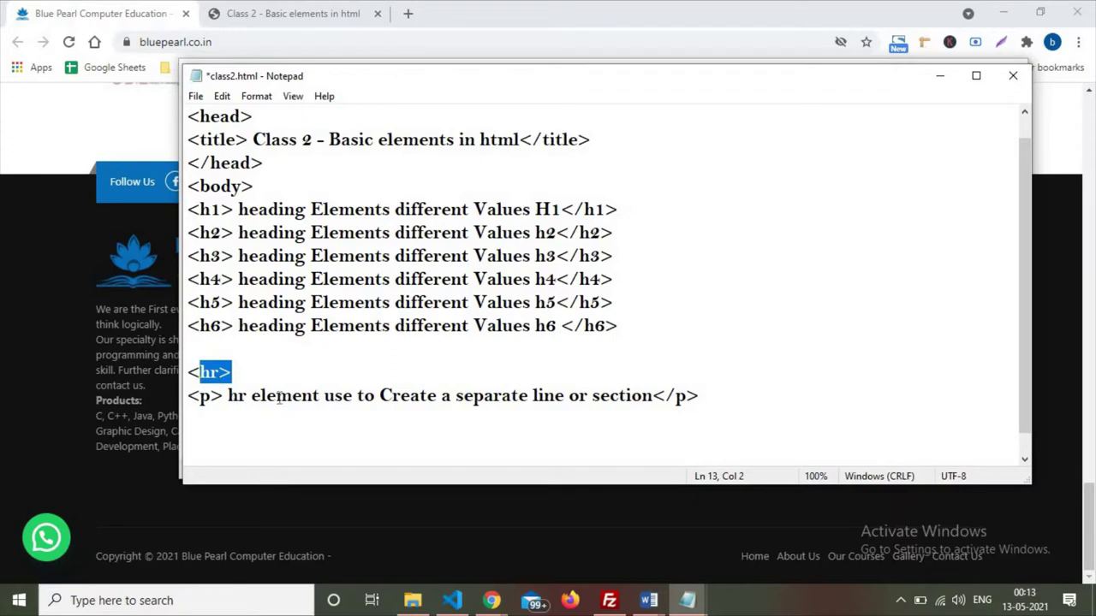
# Step: Highlight the hr paragraph, the six heading lines and the <hr> tag in turn
pyautogui.moveTo(228, 395); pyautogui.dragTo(541, 393)
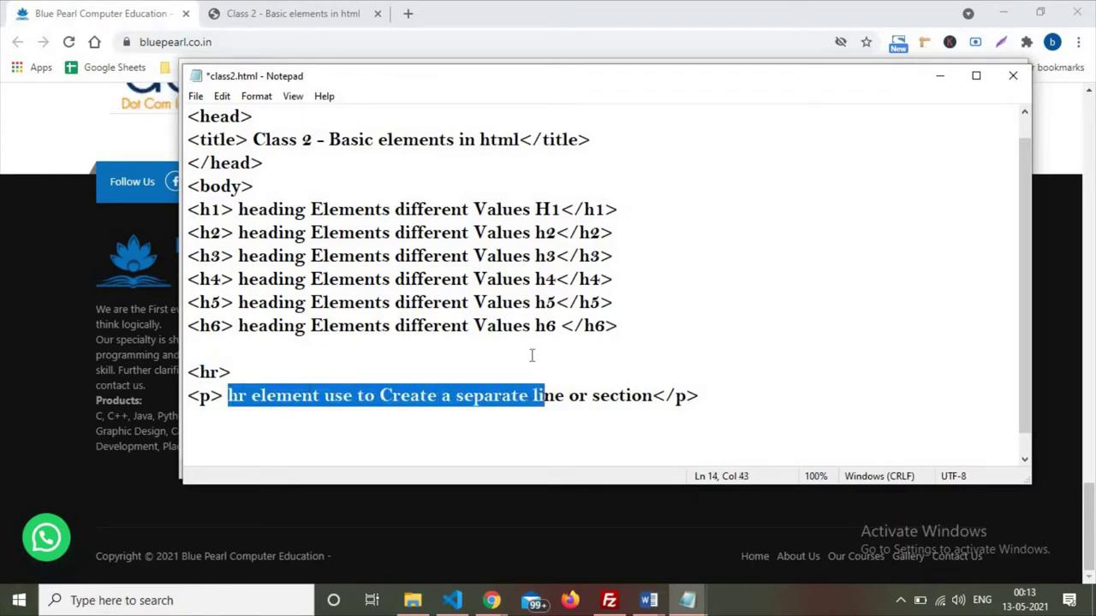
pyautogui.moveTo(657, 340); pyautogui.dragTo(188, 208)
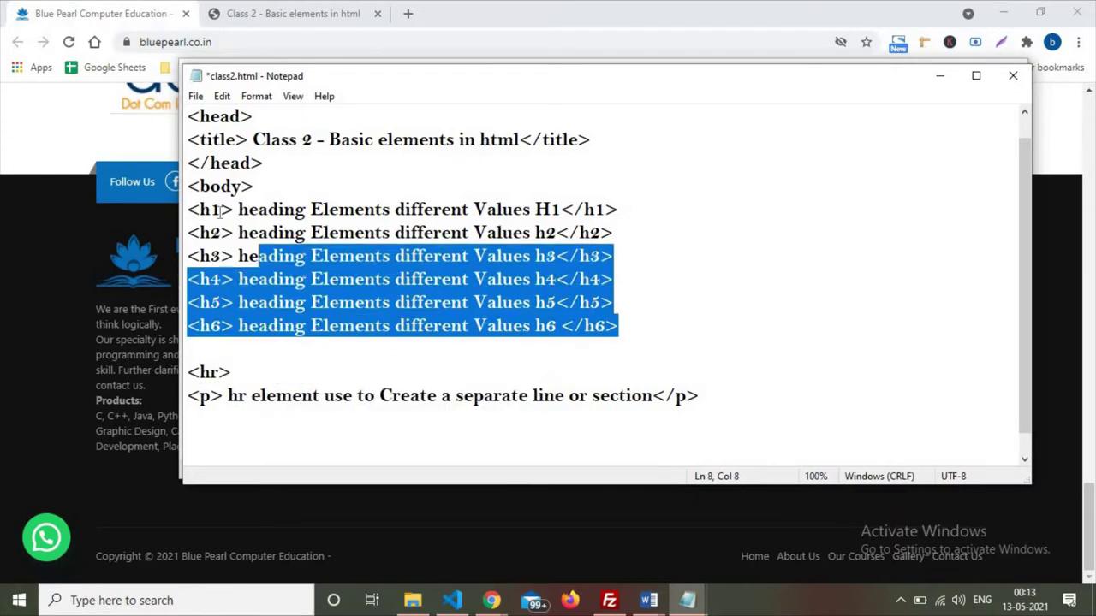
pyautogui.click(198, 395)
pyautogui.moveTo(198, 395); pyautogui.dragTo(528, 395)
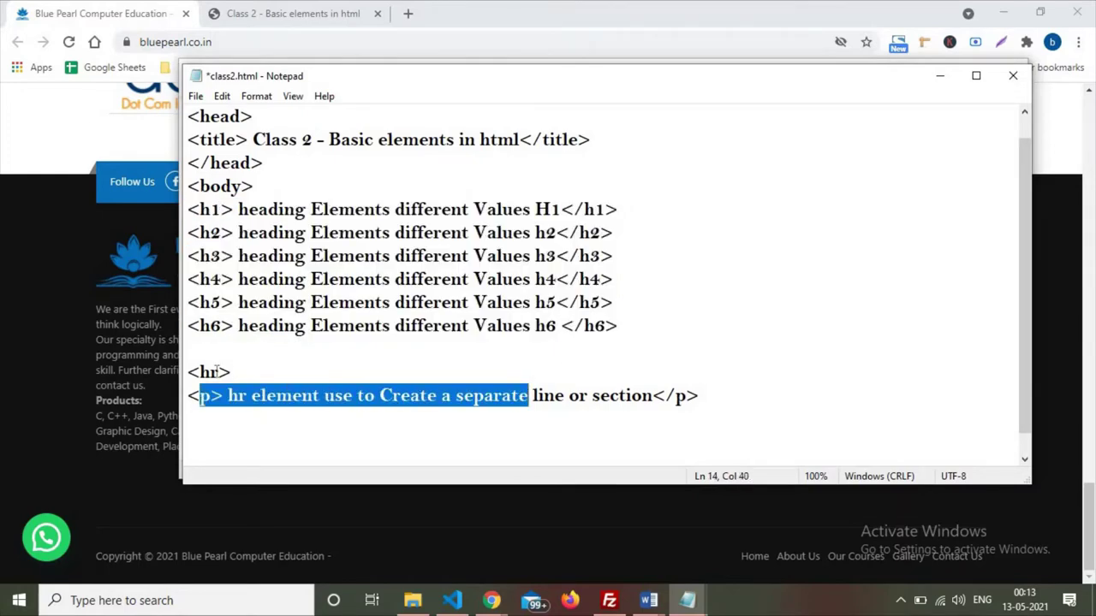
pyautogui.moveTo(231, 371); pyautogui.dragTo(186, 371)
# Step: Insert a blank line after the <hr> tag, before the paragraph line
pyautogui.click(326, 379)
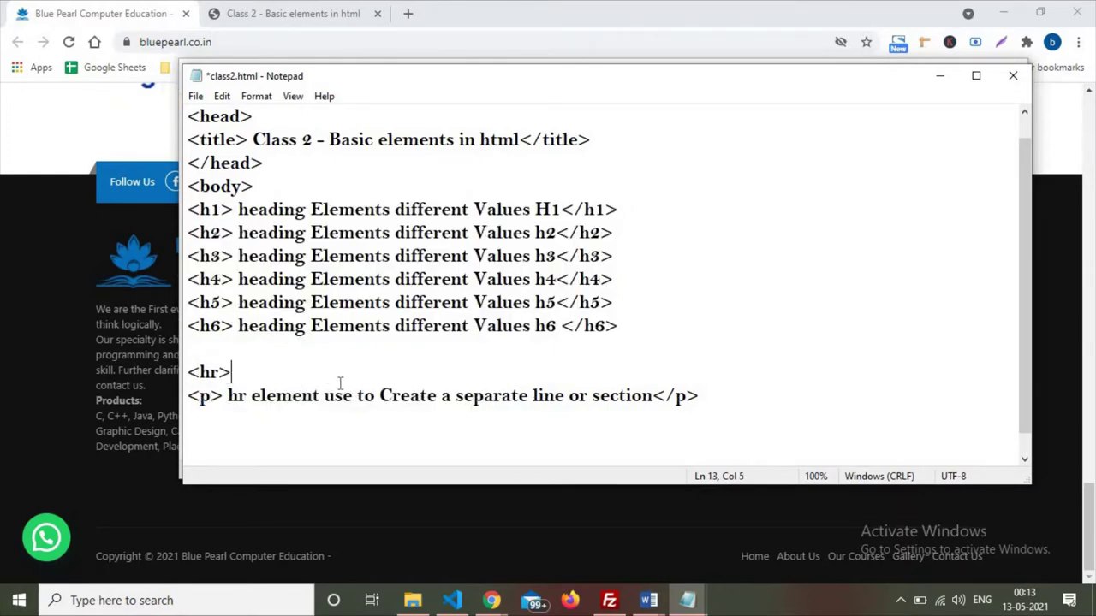
pyautogui.press('Return')
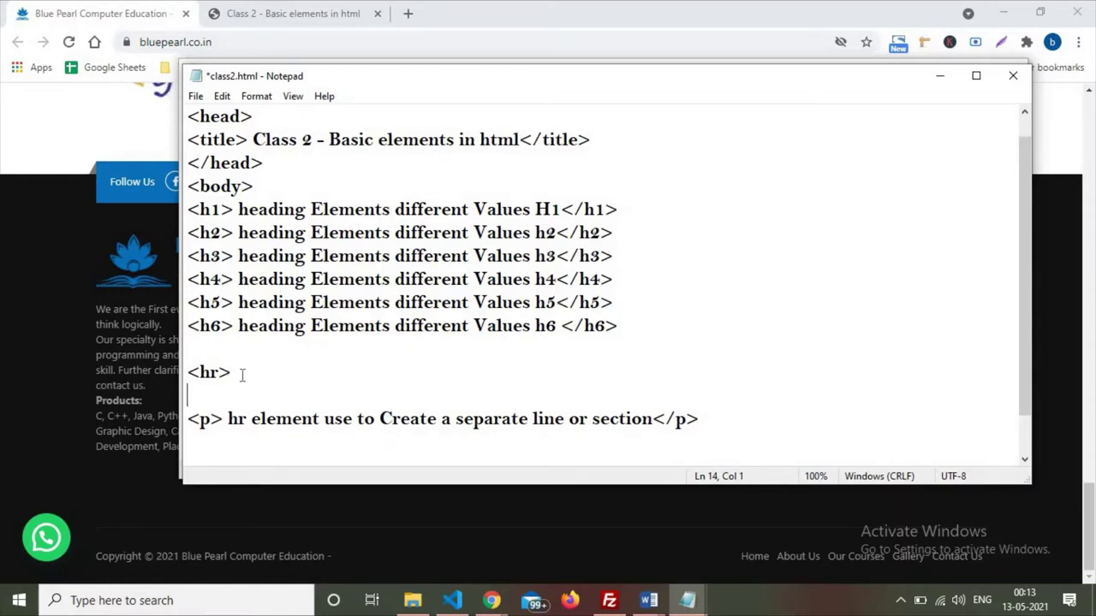
pyautogui.click(246, 377)
pyautogui.hotkey('shift', 'Left')
pyautogui.hotkey('shift', 'Left')
pyautogui.hotkey('shift', 'Left')
pyautogui.hotkey('shift', 'Left')
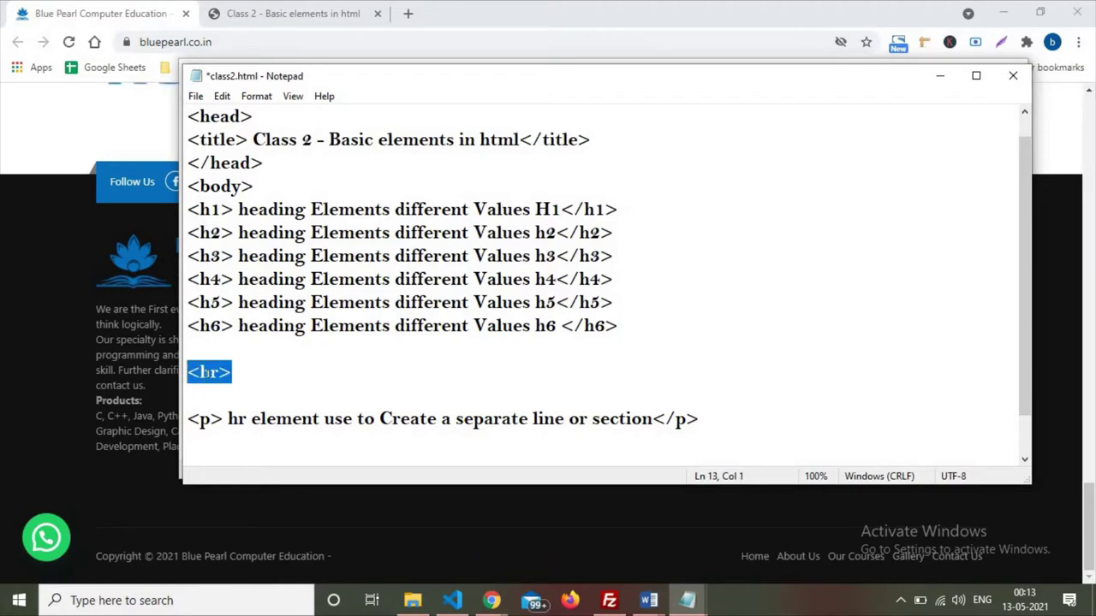
pyautogui.click(211, 377)
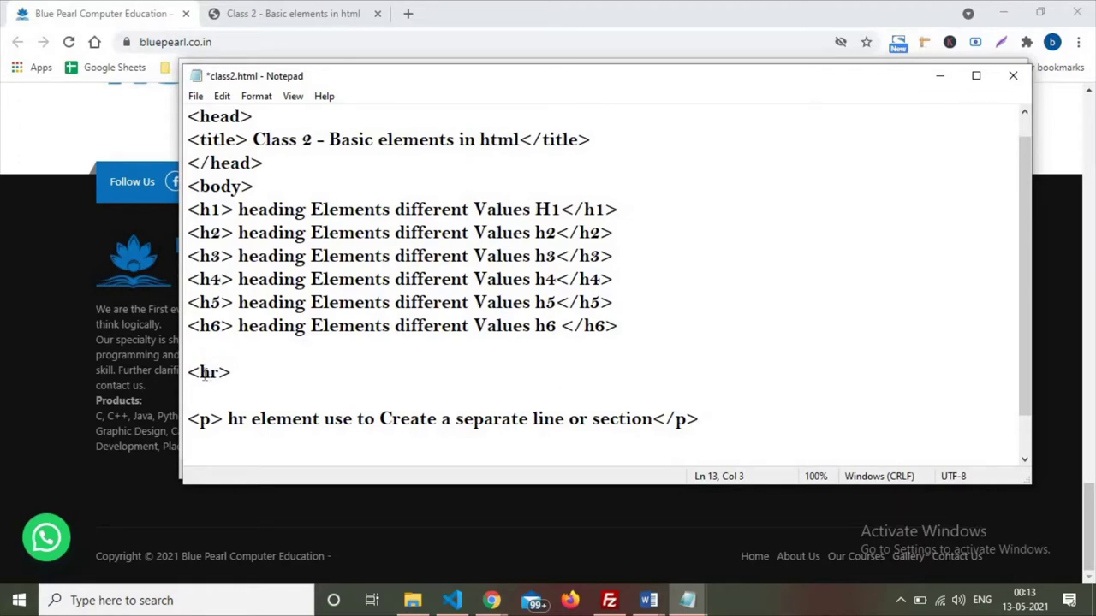
pyautogui.doubleClick(211, 373)
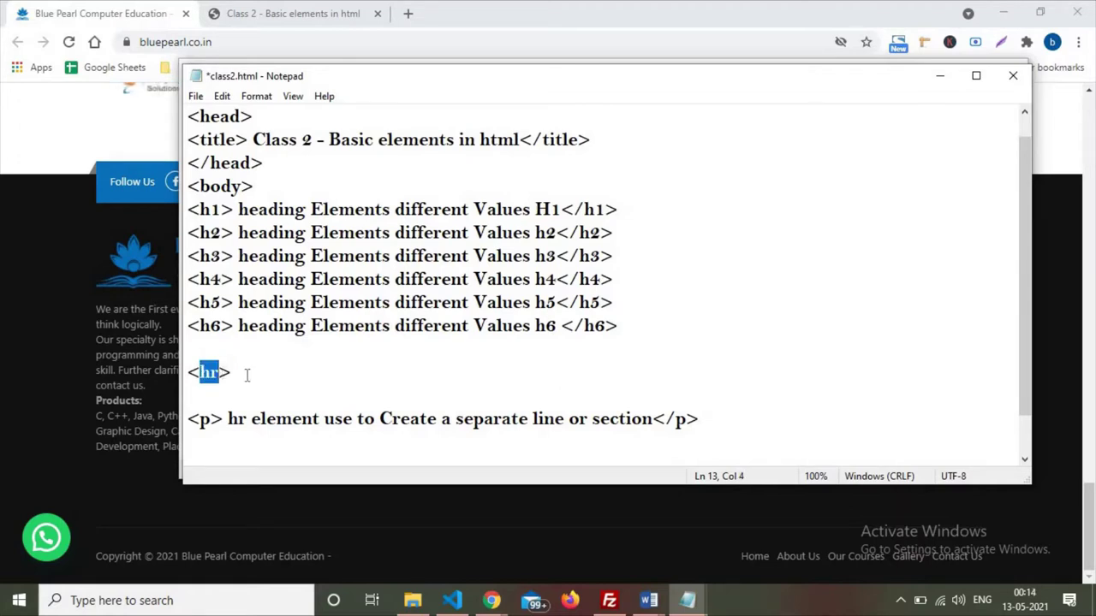
pyautogui.click(247, 375)
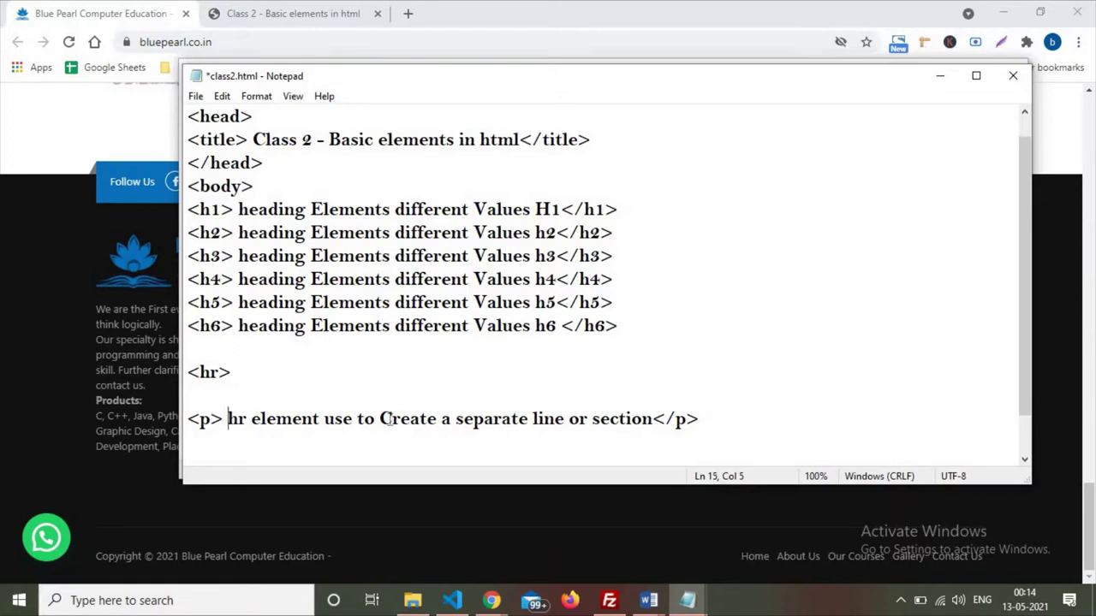
# Step: Insert a <br> tag right after 'different' in the h5 heading and open the File menu
pyautogui.moveTo(227, 418); pyautogui.dragTo(392, 418)
pyautogui.click(470, 302)
pyautogui.moveTo(469, 302); pyautogui.dragTo(545, 300)
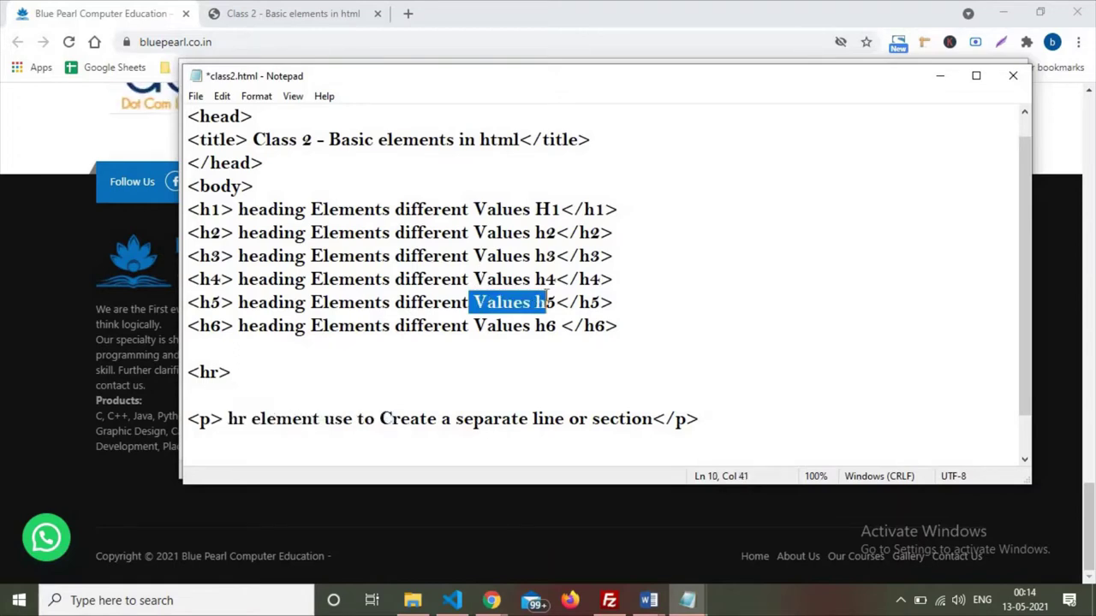
pyautogui.click(464, 301)
pyautogui.click(469, 302)
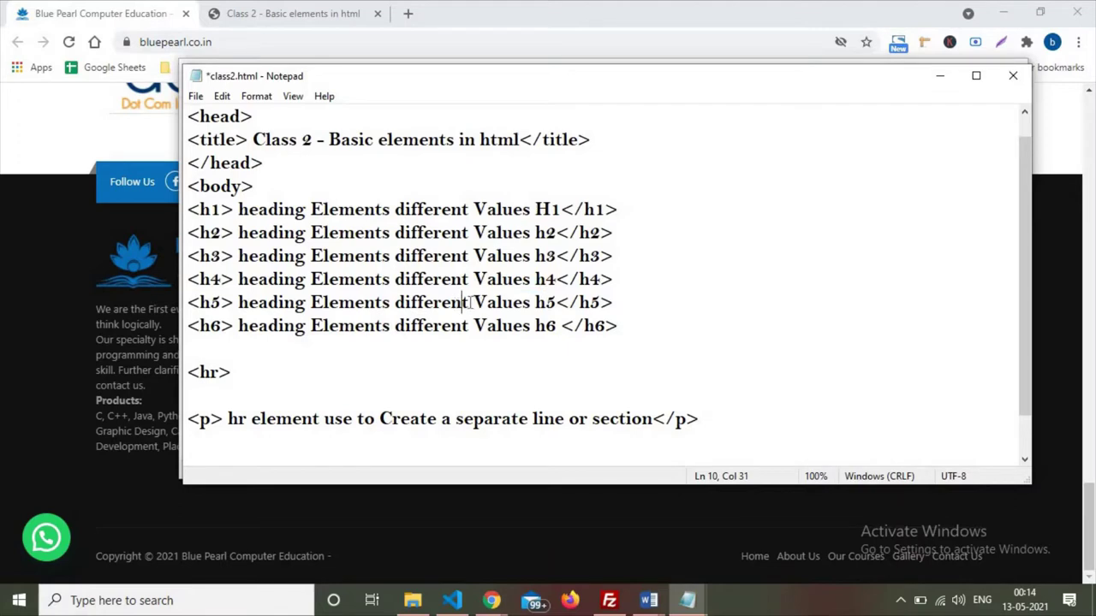
pyautogui.write('< ')
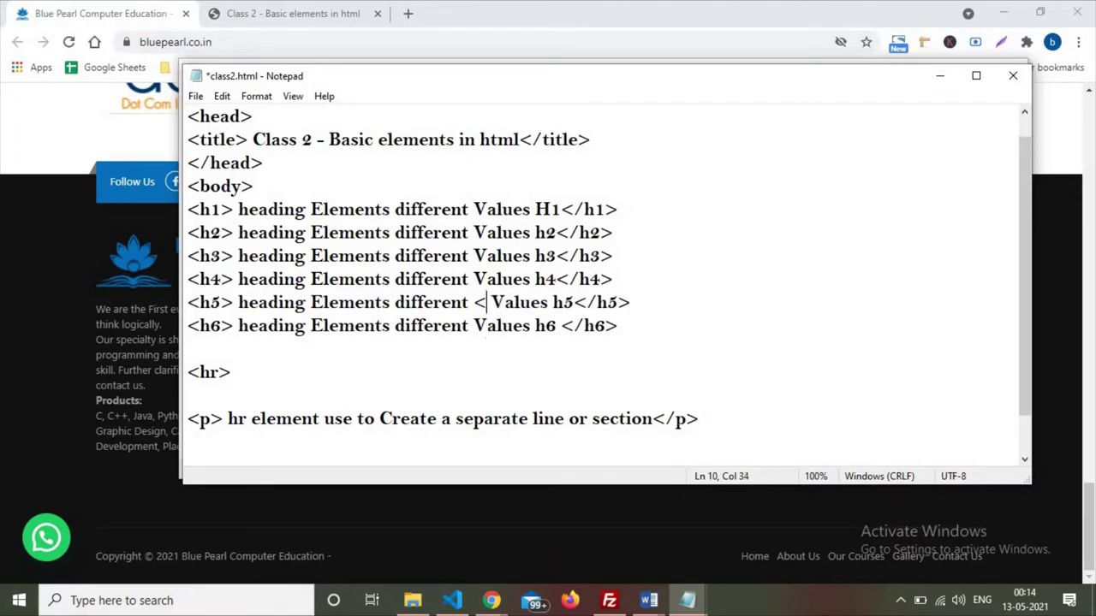
pyautogui.write('br>')
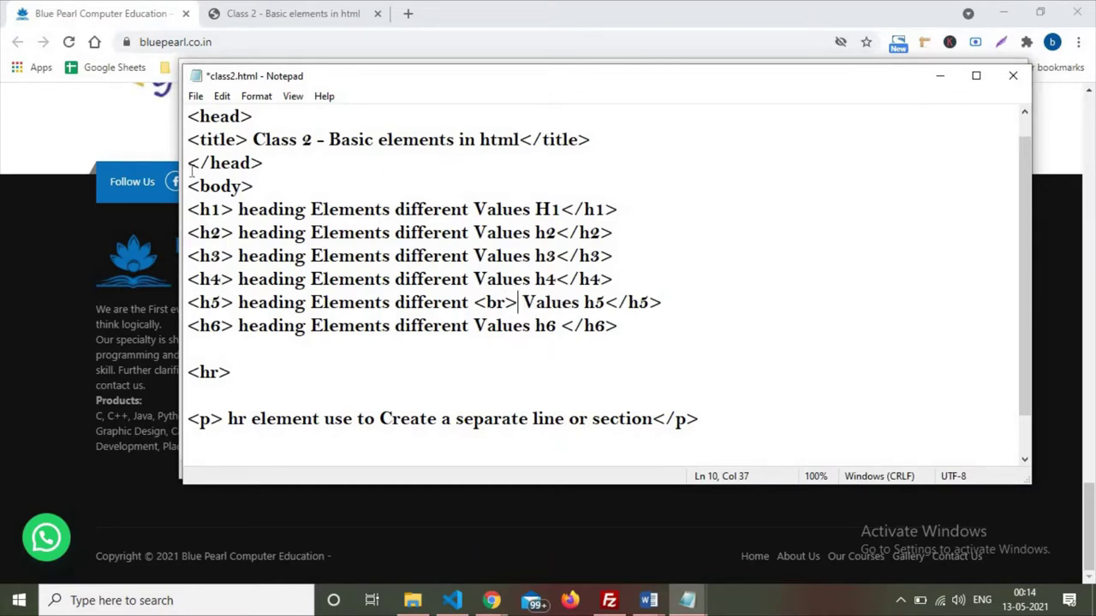
pyautogui.click(201, 112)
pyautogui.click(195, 96)
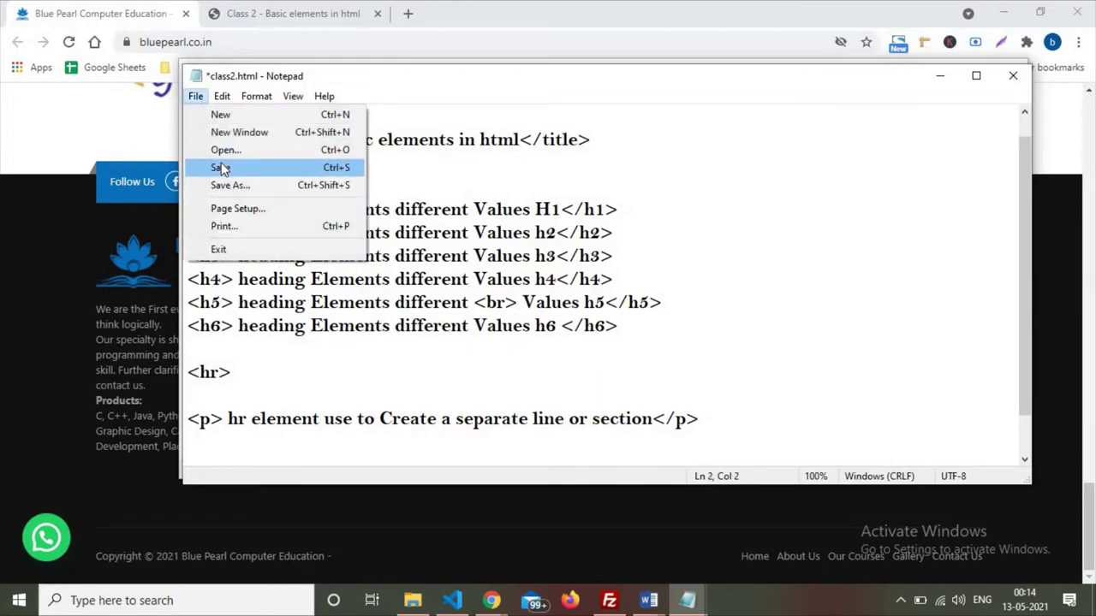
# Step: Save class2.html and reload its Class 2 tab in Chrome to see the split h5
pyautogui.click(225, 166)
pyautogui.click(136, 142)
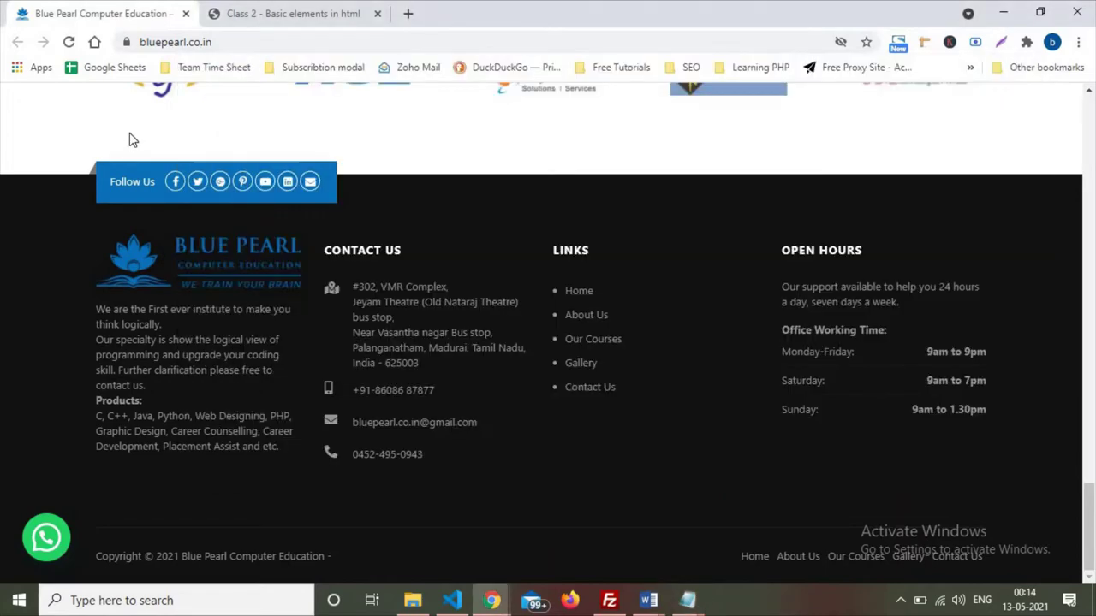
pyautogui.click(287, 13)
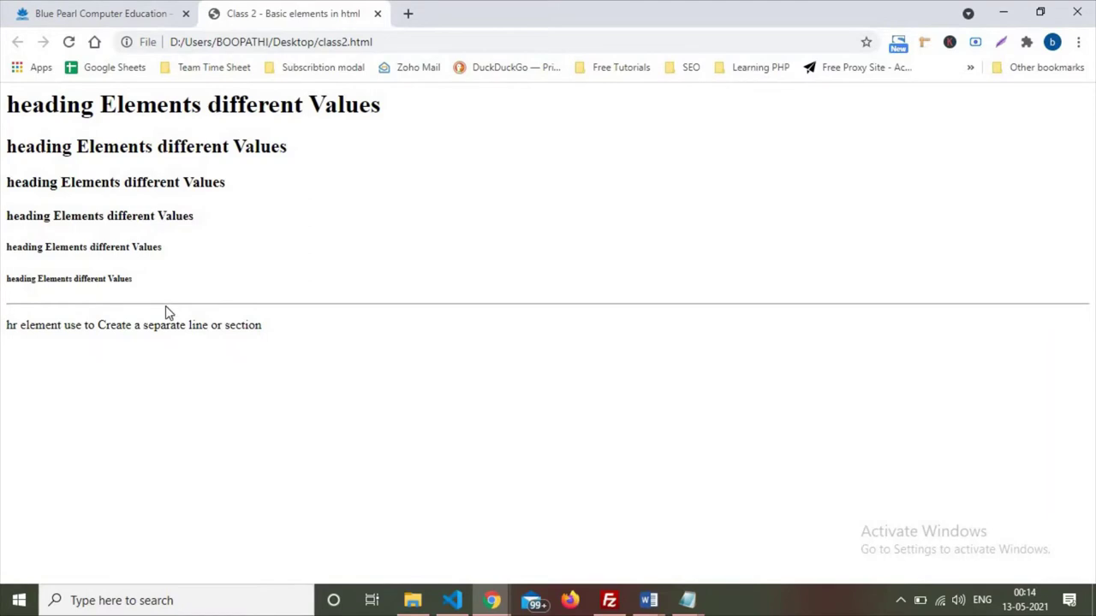
pyautogui.press('F5')
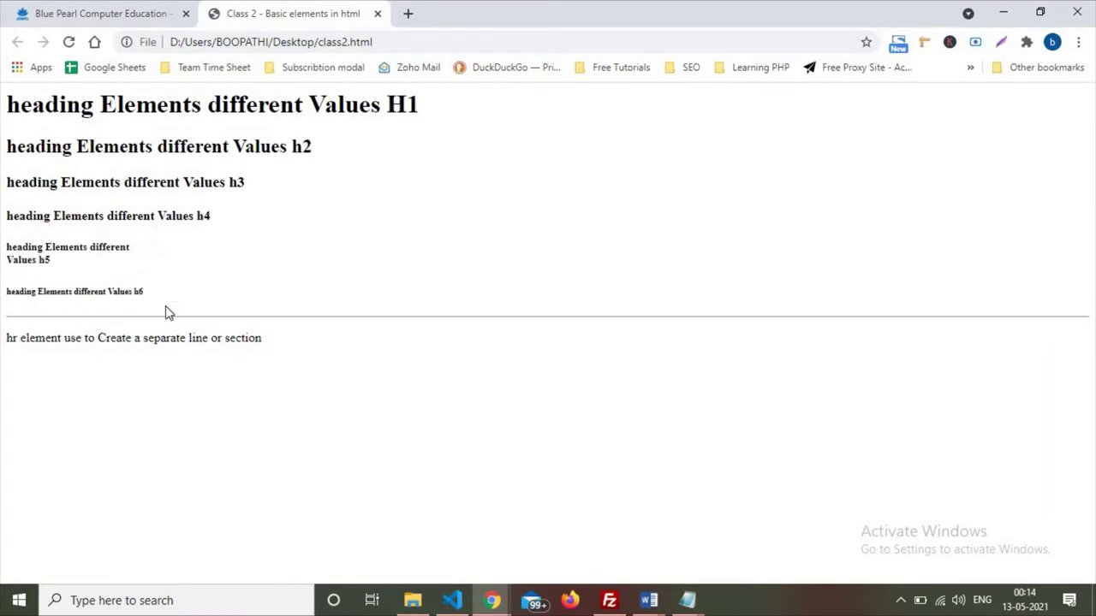
pyautogui.moveTo(52, 269); pyautogui.dragTo(3, 264)
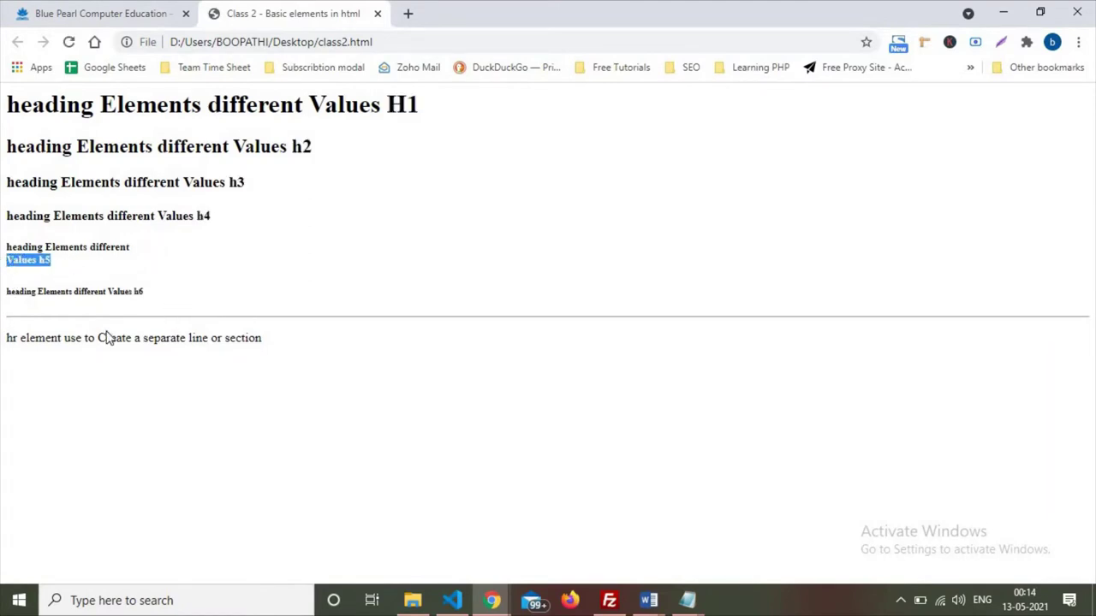
# Step: Compare the <br> and 'Values h5' in the source with the two-line rendered heading
pyautogui.hotkey('alt', 'Tab')
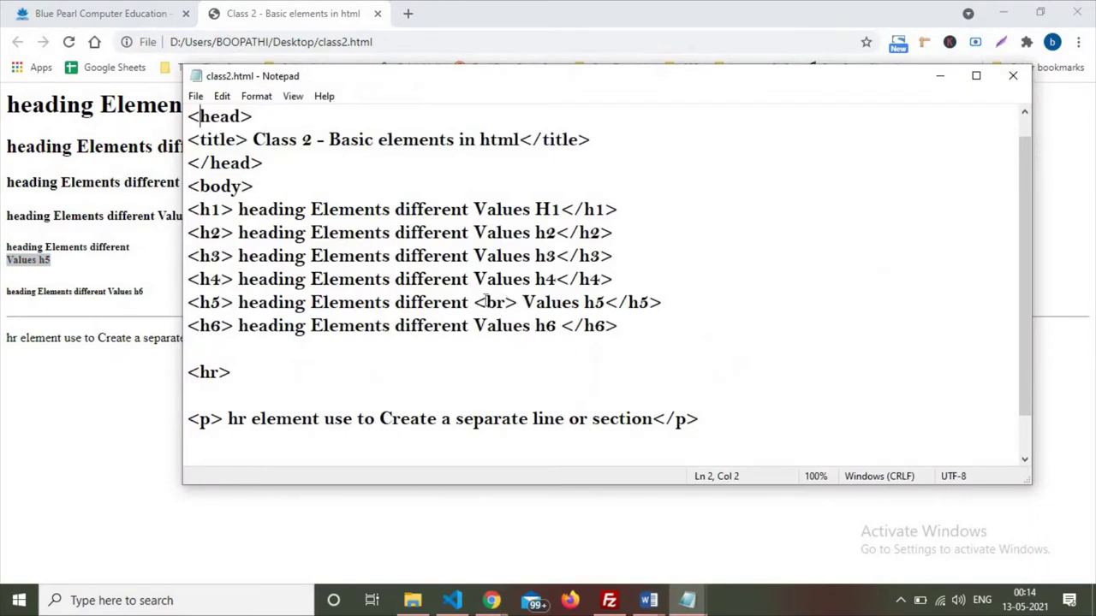
pyautogui.doubleClick(500, 303)
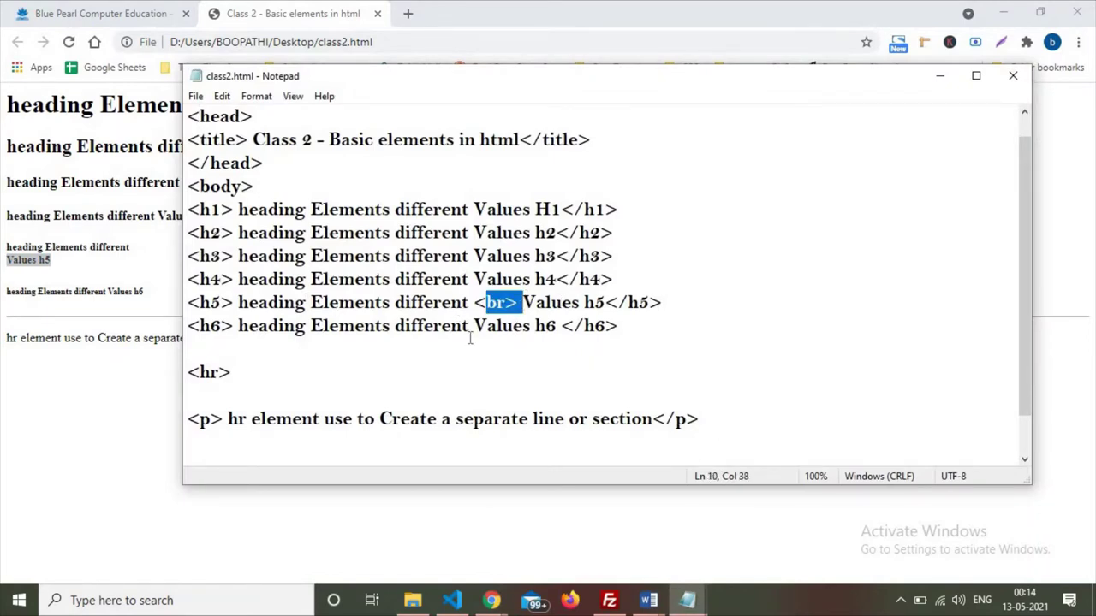
pyautogui.click(538, 321)
pyautogui.moveTo(522, 303); pyautogui.dragTo(604, 302)
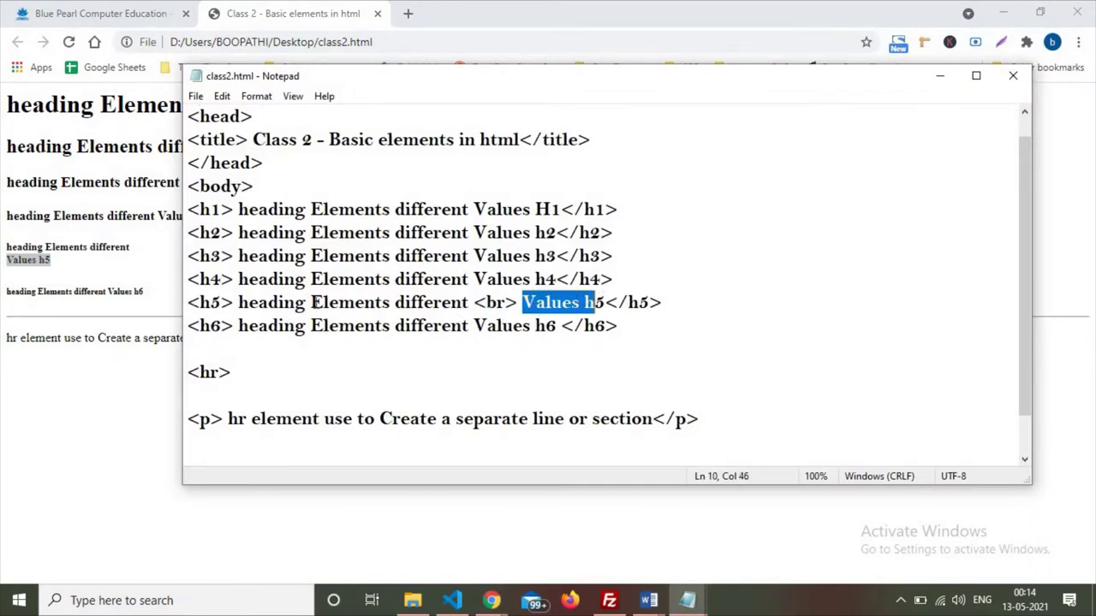
pyautogui.click(60, 254)
pyautogui.moveTo(60, 254); pyautogui.dragTo(4, 265)
pyautogui.click(117, 263)
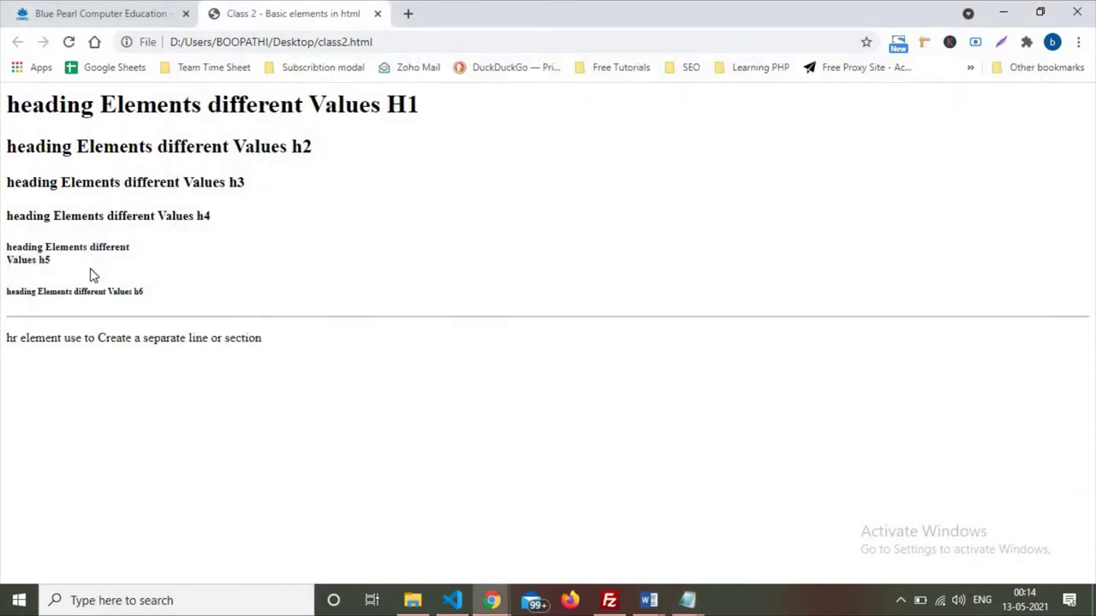
pyautogui.hotkey('alt', 'Tab')
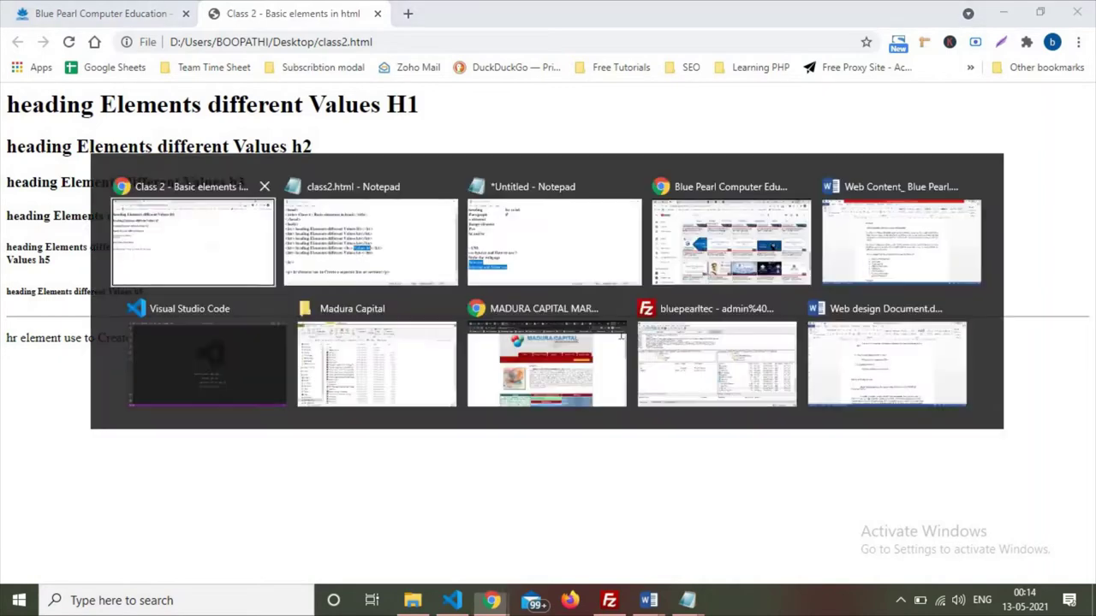
# Step: Duplicate the paragraph line and change it to 'br element use to break the line of content'
pyautogui.click(304, 387)
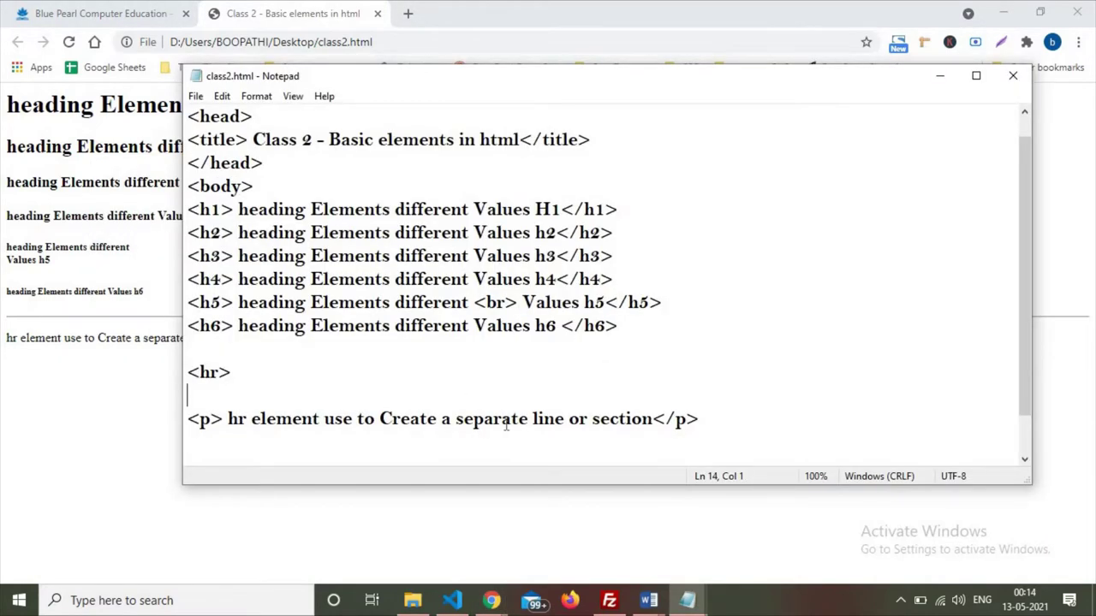
pyautogui.hotkey('shift', 'End')
pyautogui.hotkey('ctrl', 'c')
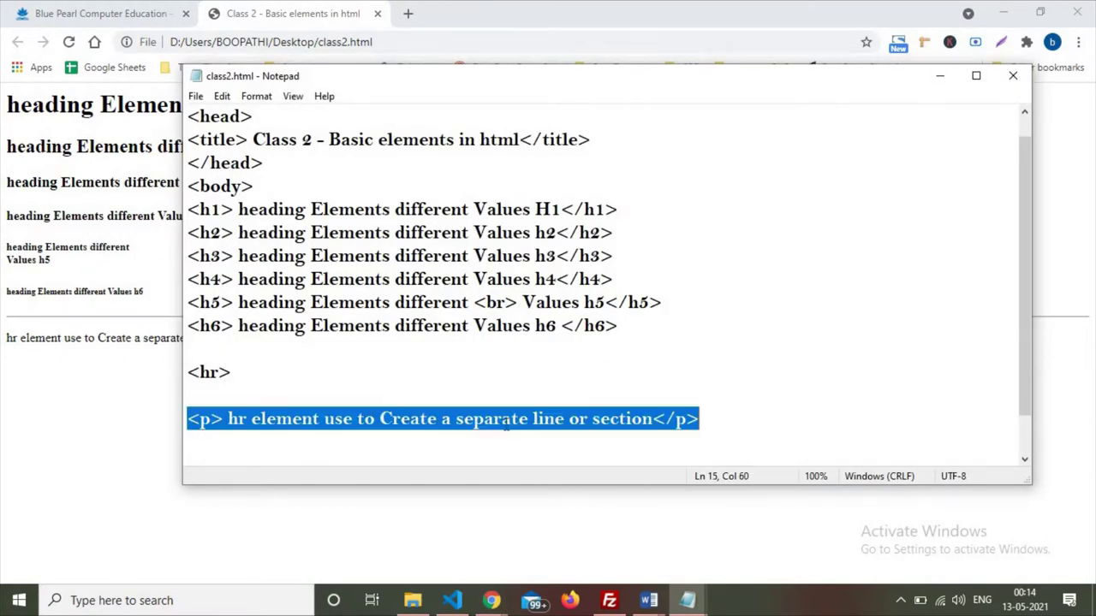
pyautogui.press('End')
pyautogui.press('Return')
pyautogui.hotkey('ctrl', 'v')
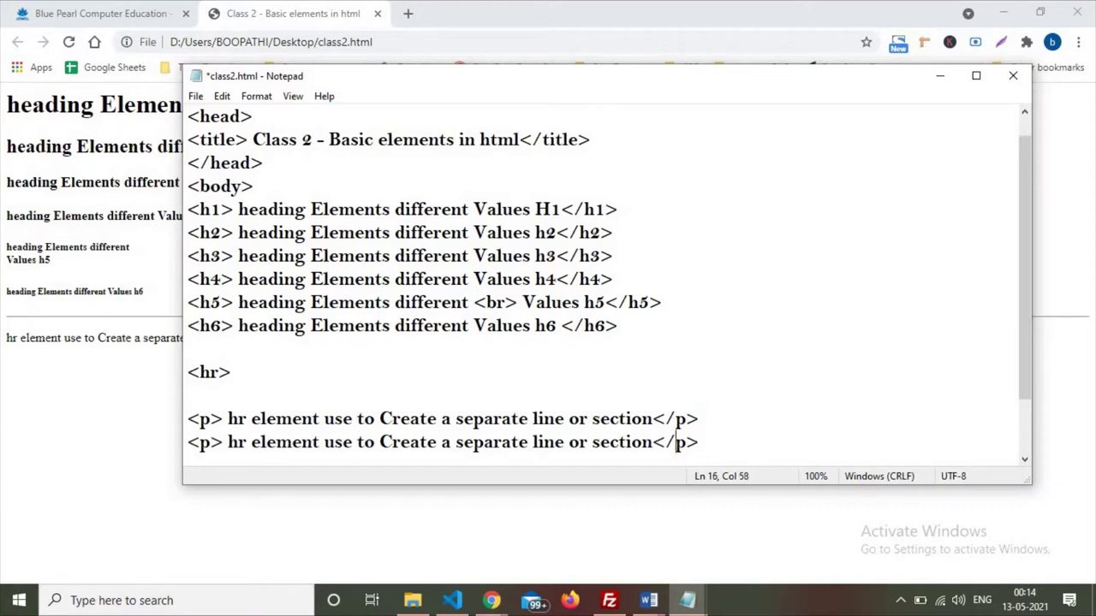
pyautogui.press('Left')
pyautogui.press('Left')
pyautogui.press('Left')
pyautogui.moveTo(238, 443); pyautogui.dragTo(228, 442)
pyautogui.write('b')
pyautogui.moveTo(379, 442); pyautogui.dragTo(654, 445)
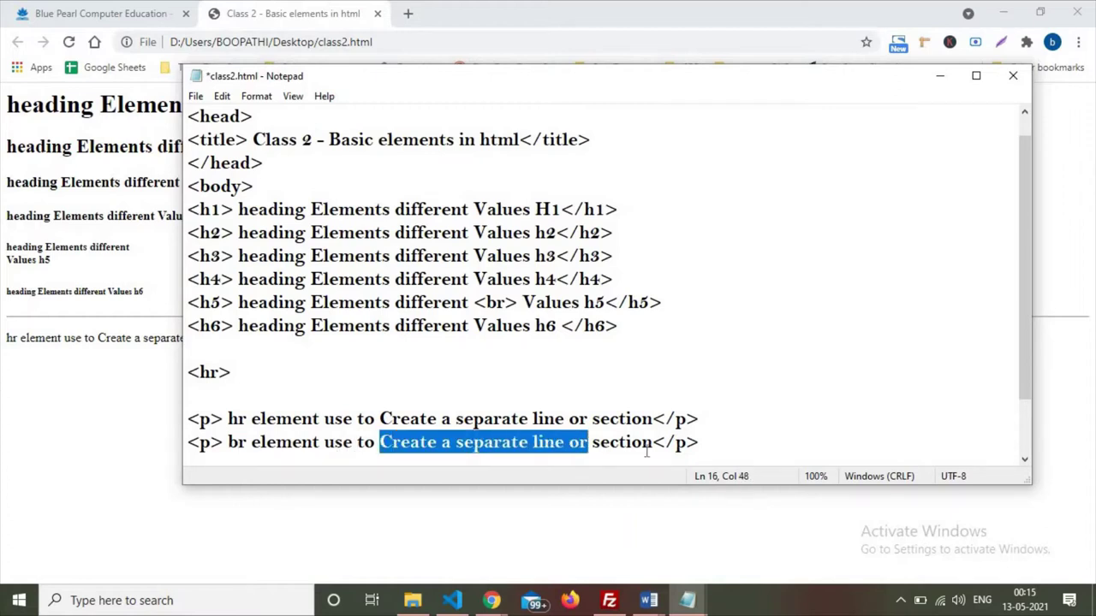
pyautogui.write('br element use to br')
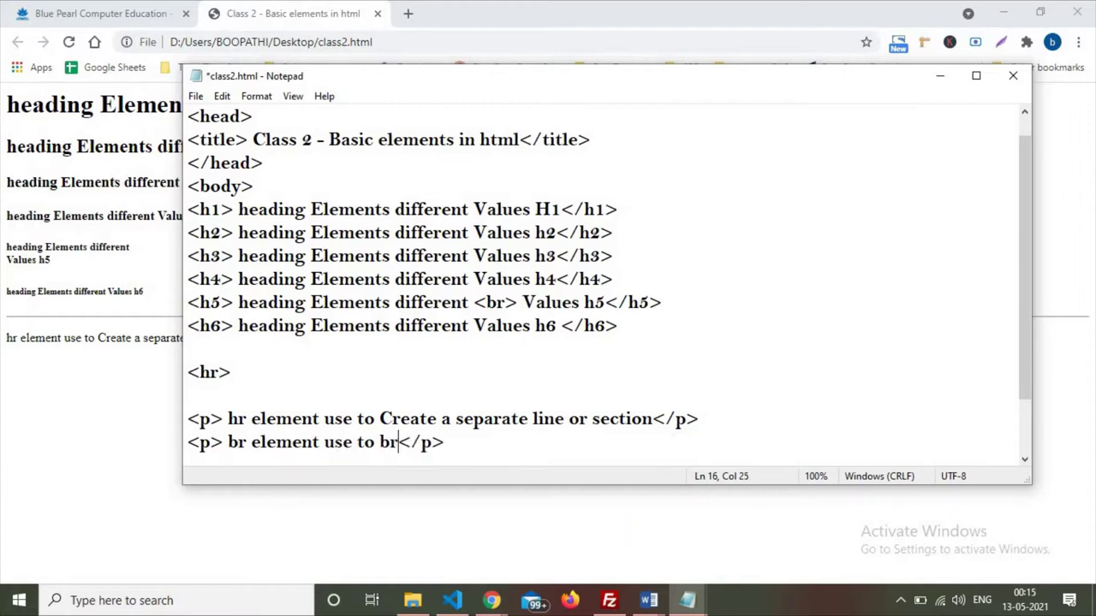
pyautogui.write('eak ')
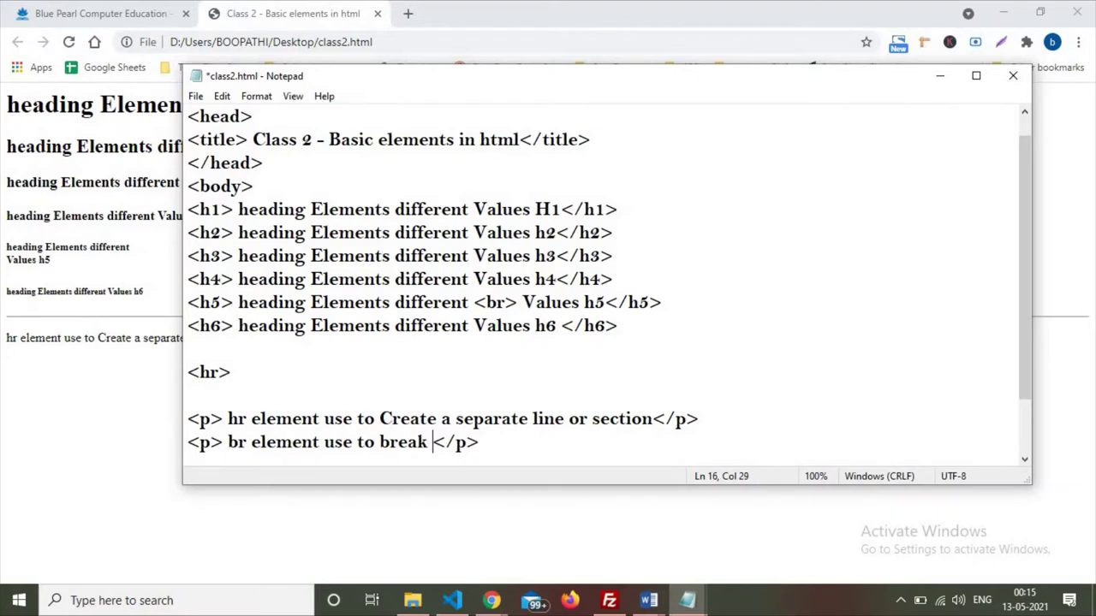
pyautogui.write('the lin')
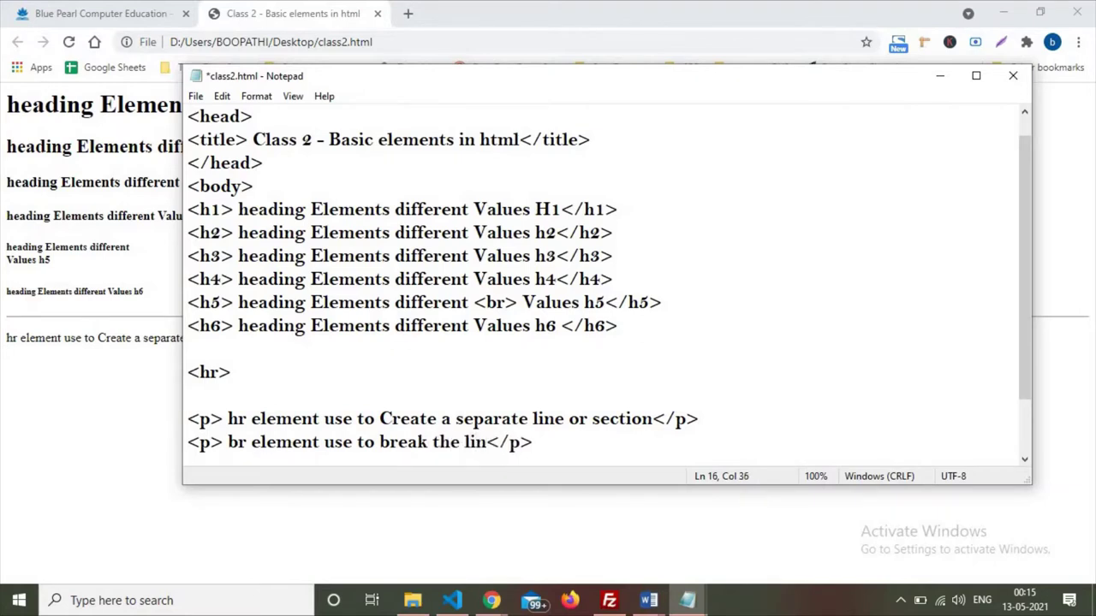
pyautogui.write('e')
pyautogui.write(' of conte')
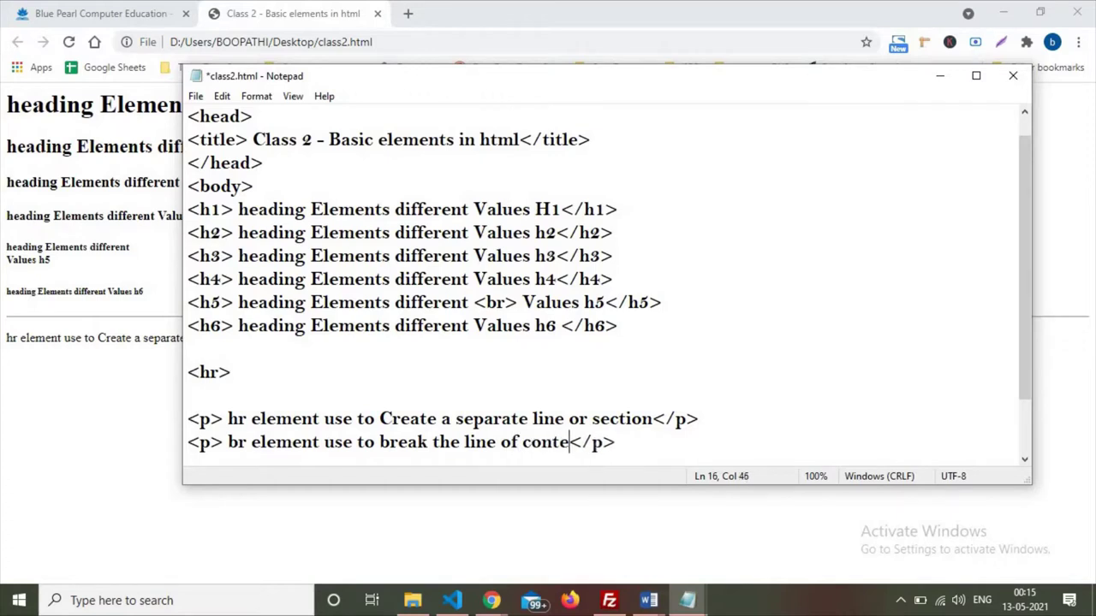
pyautogui.write('nt')
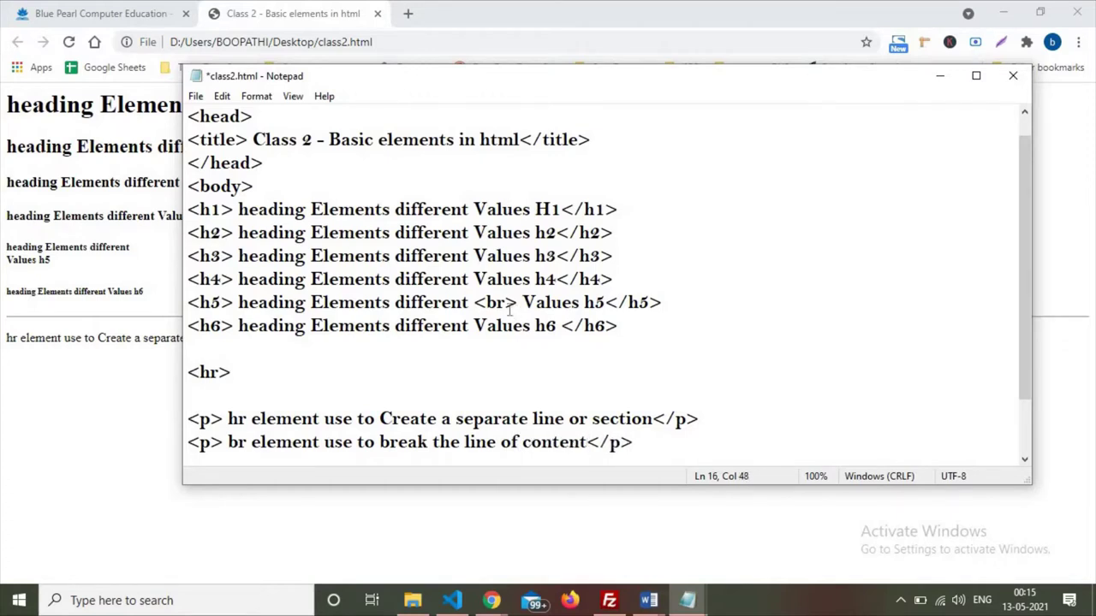
# Step: Select the <br> tag in the h5 heading line
pyautogui.moveTo(474, 304); pyautogui.dragTo(519, 304)
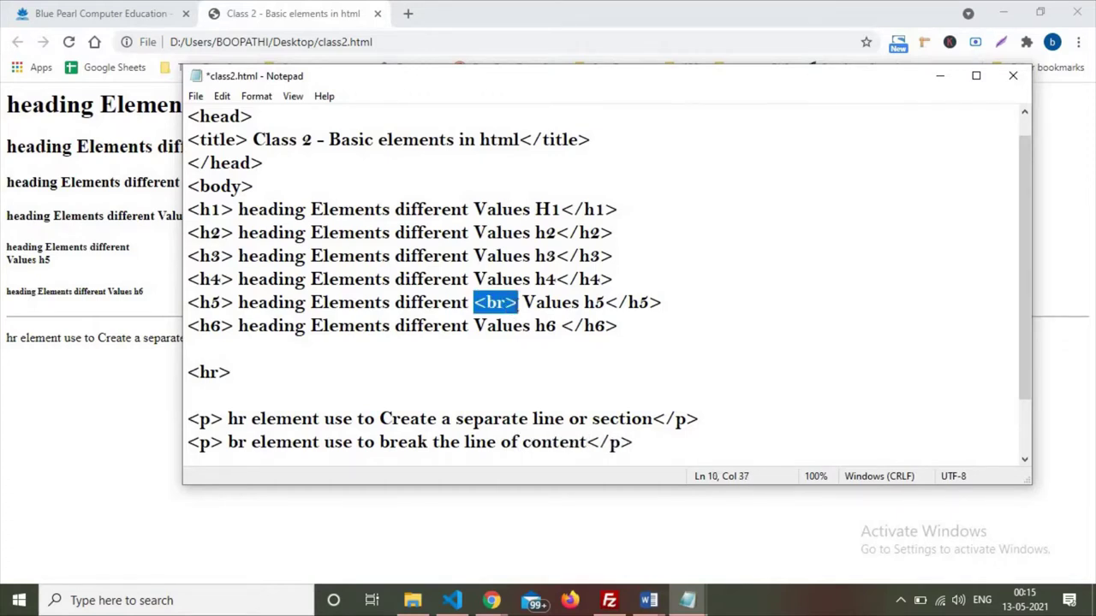
pyautogui.click(486, 304)
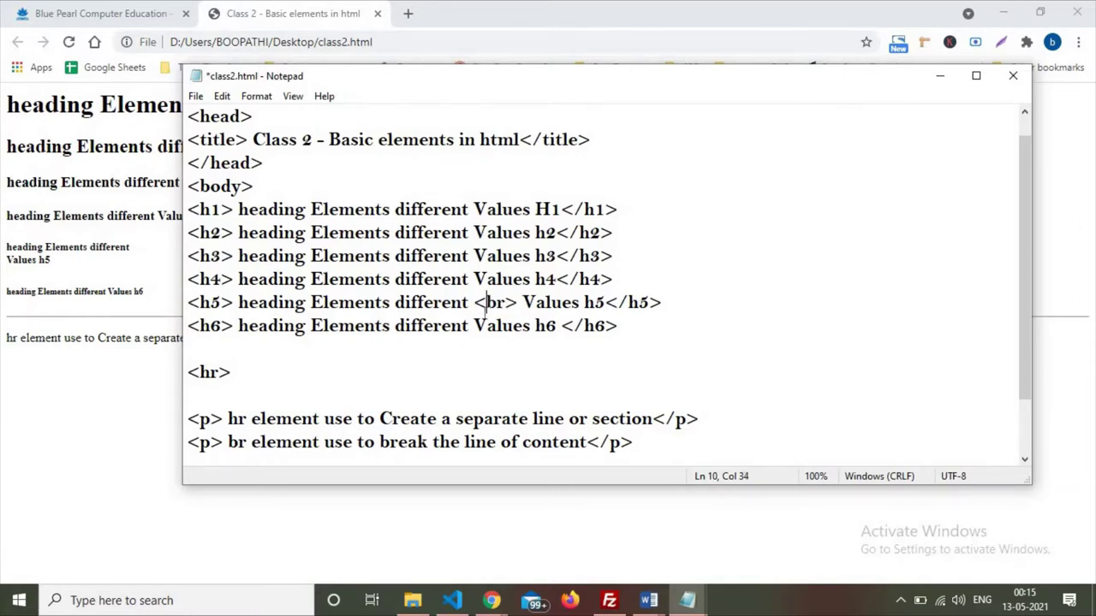
pyautogui.moveTo(474, 304); pyautogui.dragTo(518, 304)
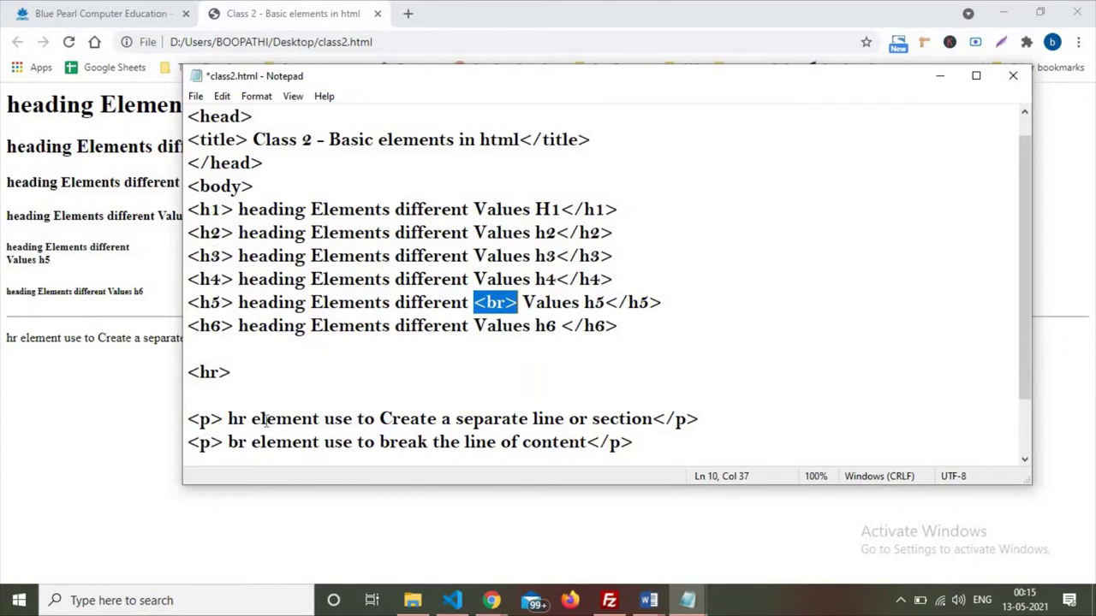
# Step: Inspect the class2.html page in Chrome and move DevTools below the page content
pyautogui.click(362, 385)
pyautogui.click(113, 254)
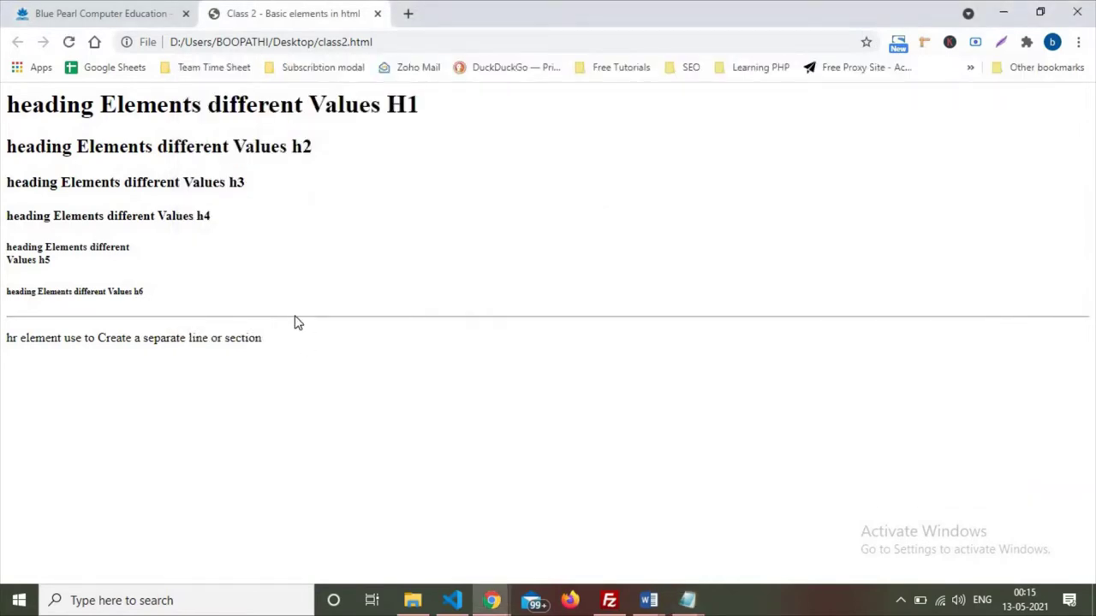
pyautogui.hotkey('alt', 'Tab')
pyautogui.click(49, 361)
pyautogui.rightClick(134, 386)
pyautogui.click(183, 376)
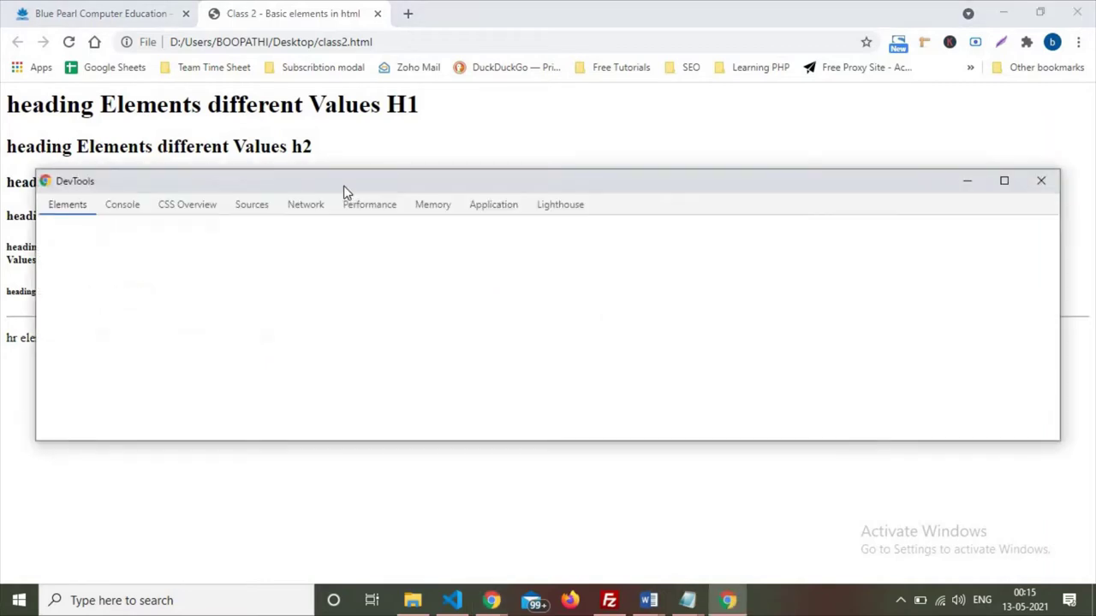
pyautogui.moveTo(340, 187)
pyautogui.mouseDown()
pyautogui.moveTo(308, 387)
pyautogui.moveTo(314, 364)
pyautogui.mouseUp()
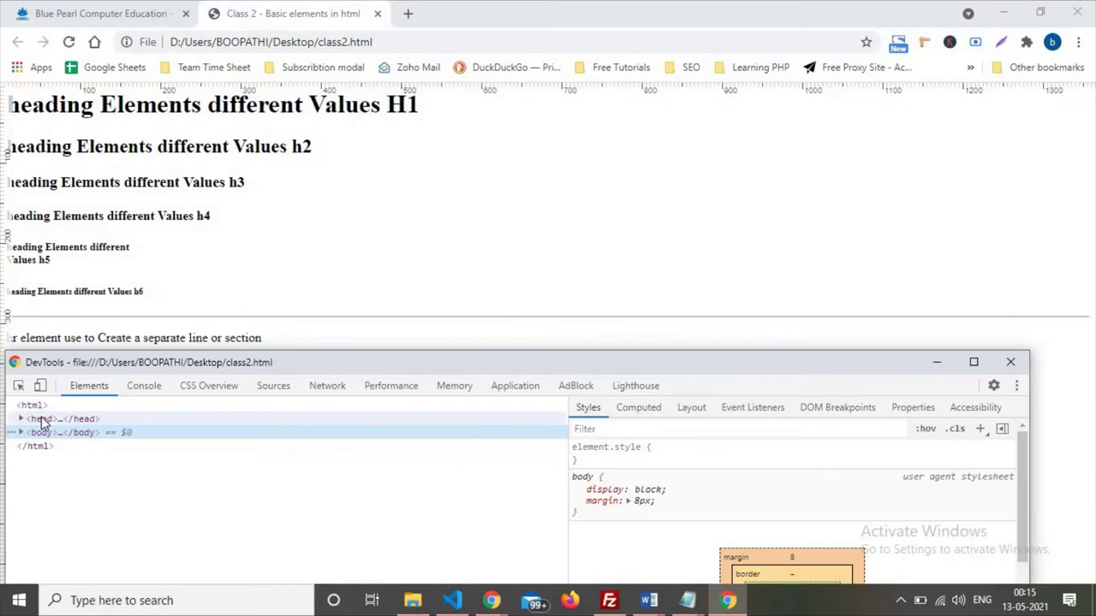
# Step: Expand head and body in Elements, selecting the title, h1, h2 and h3 nodes
pyautogui.click(29, 419)
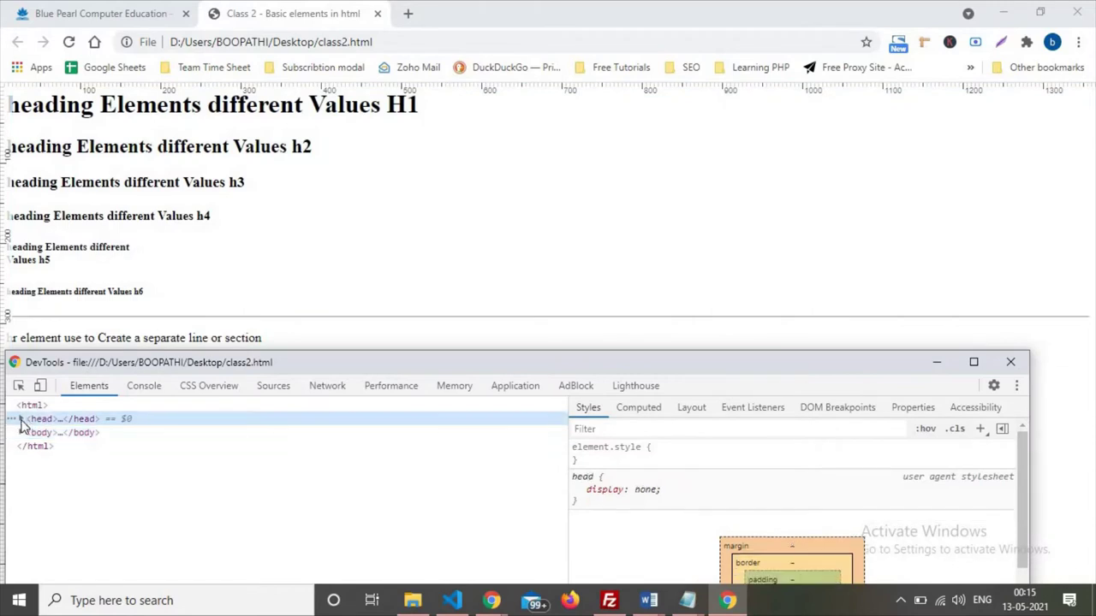
pyautogui.click(21, 419)
pyautogui.click(66, 434)
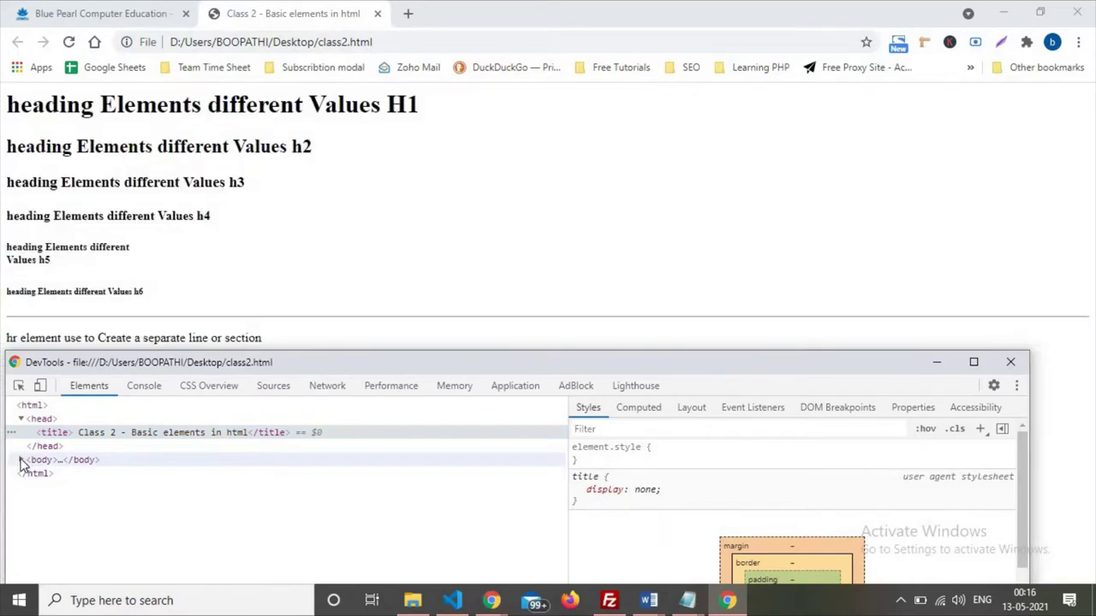
pyautogui.click(21, 459)
pyautogui.click(49, 476)
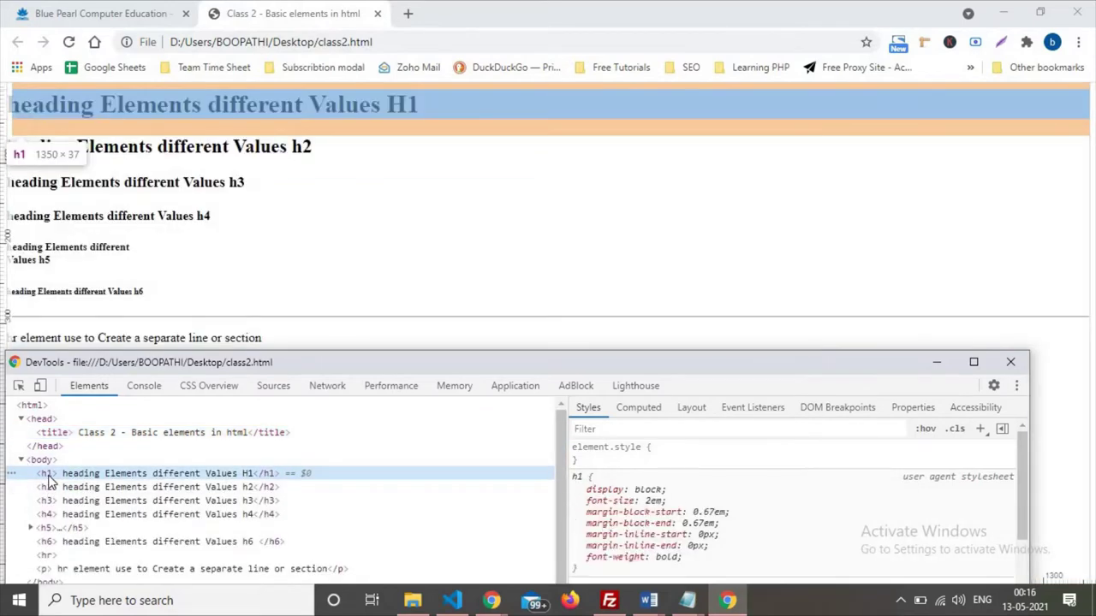
pyautogui.click(55, 486)
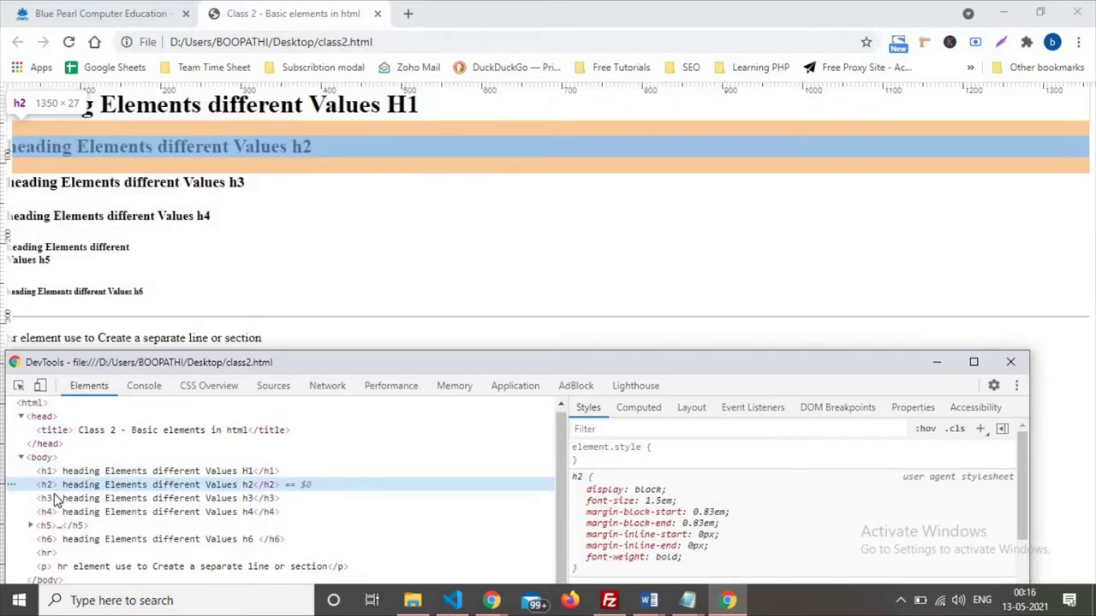
pyautogui.click(54, 500)
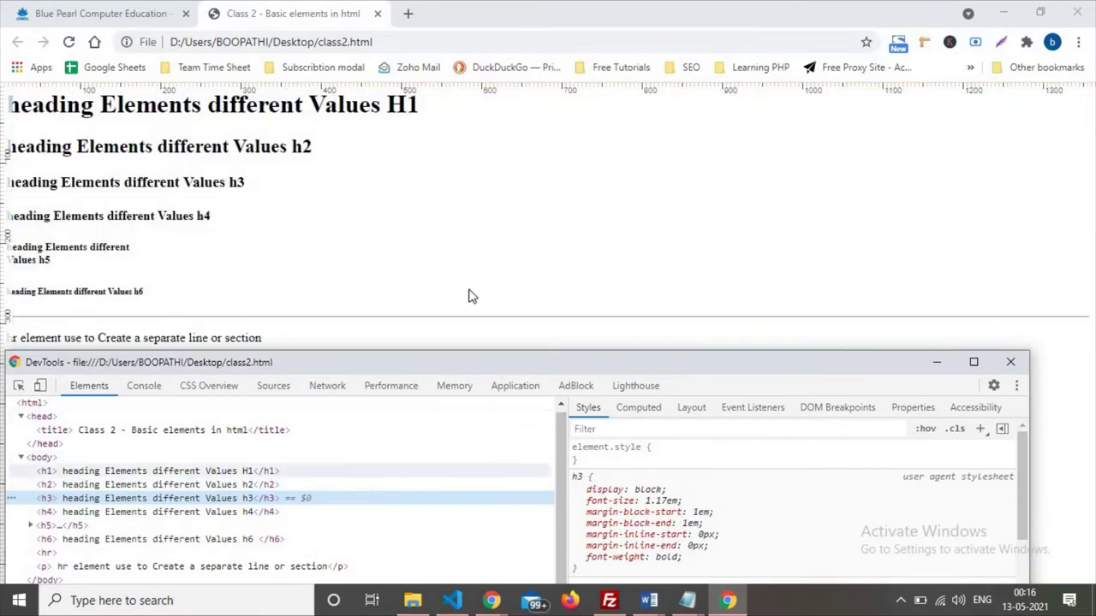
# Step: Review default styles of h1 through h4, ending on h4's 1.33em margins and bold weight
pyautogui.click(48, 474)
pyautogui.click(49, 486)
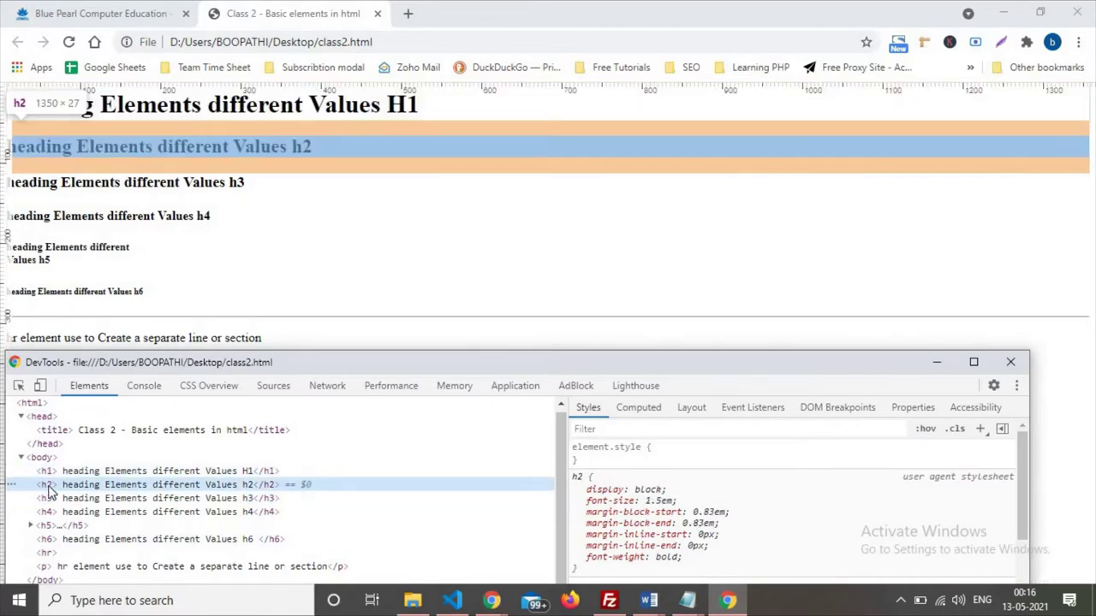
pyautogui.click(49, 500)
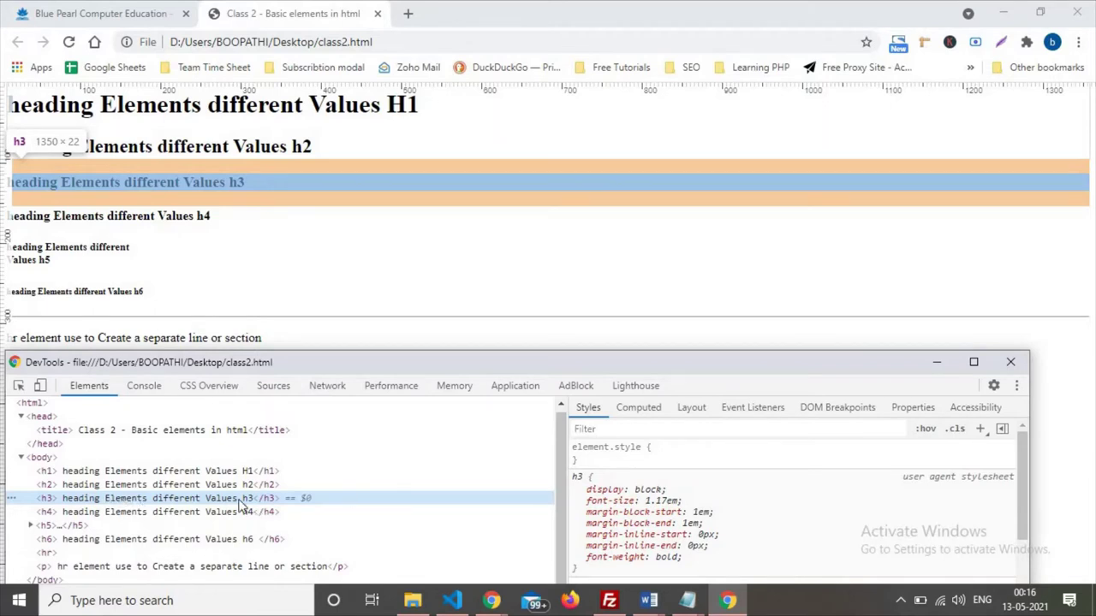
pyautogui.click(17, 513)
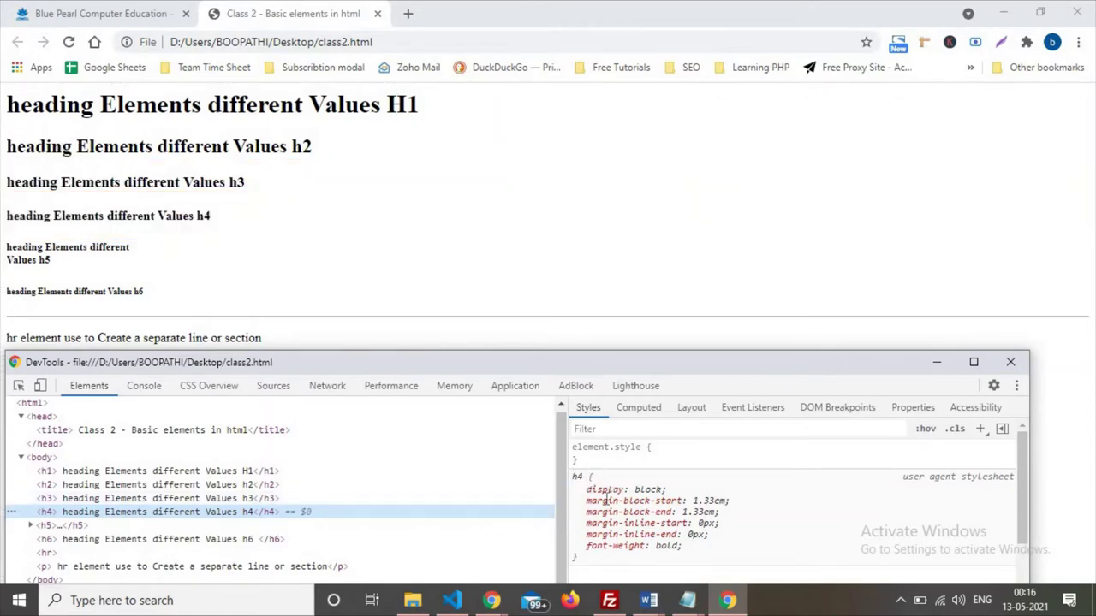
pyautogui.scroll(-2, 604, 496)
pyautogui.scroll(2, 602, 501)
# Step: Select the h1 node to view its 2em font size, 0.67em margins and bold defaults
pyautogui.moveTo(537, 367); pyautogui.dragTo(562, 315)
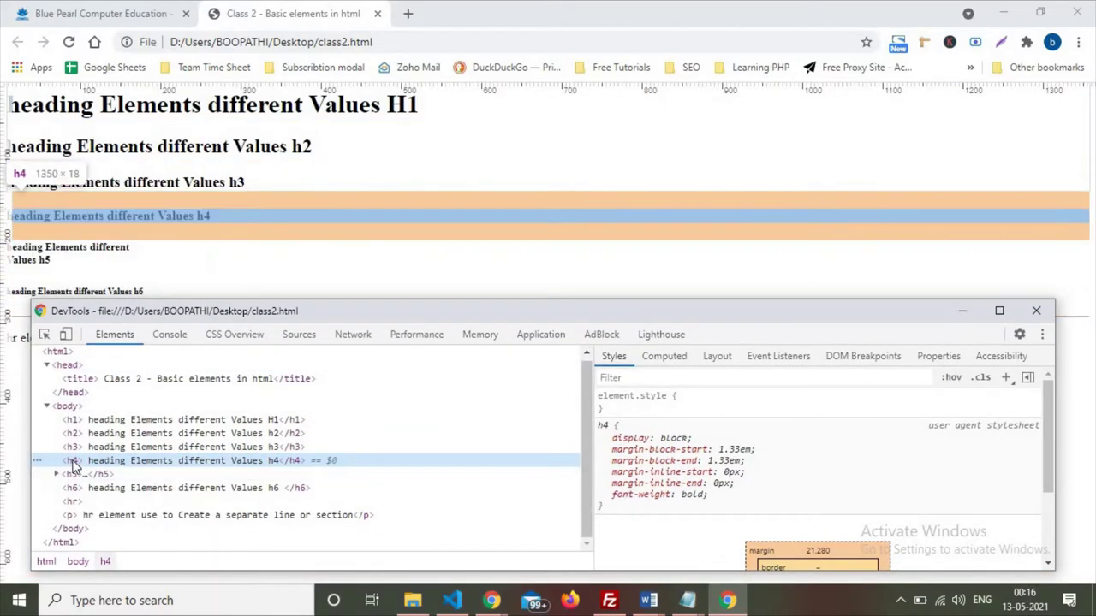
pyautogui.press('Up')
pyautogui.press('Up')
pyautogui.press('Up')
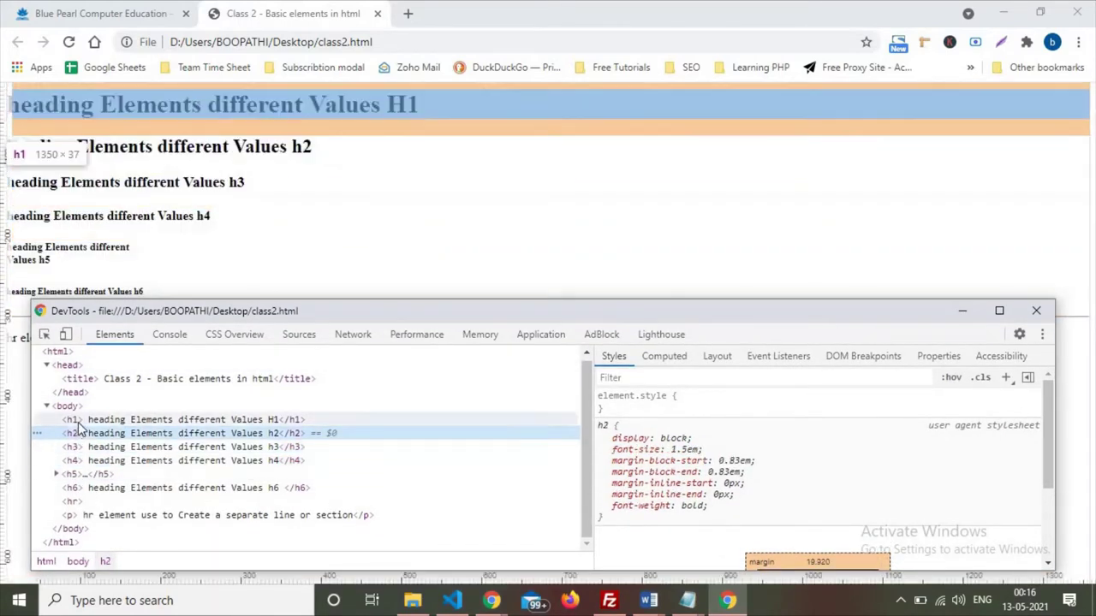
pyautogui.click(77, 434)
pyautogui.click(76, 422)
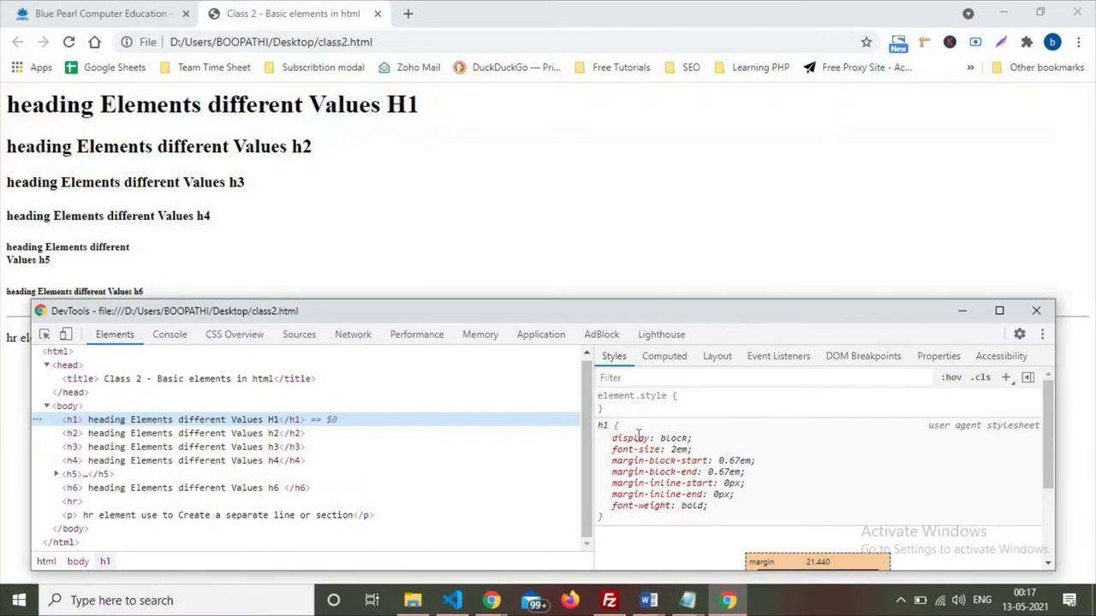
pyautogui.doubleClick(603, 425)
pyautogui.click(291, 423)
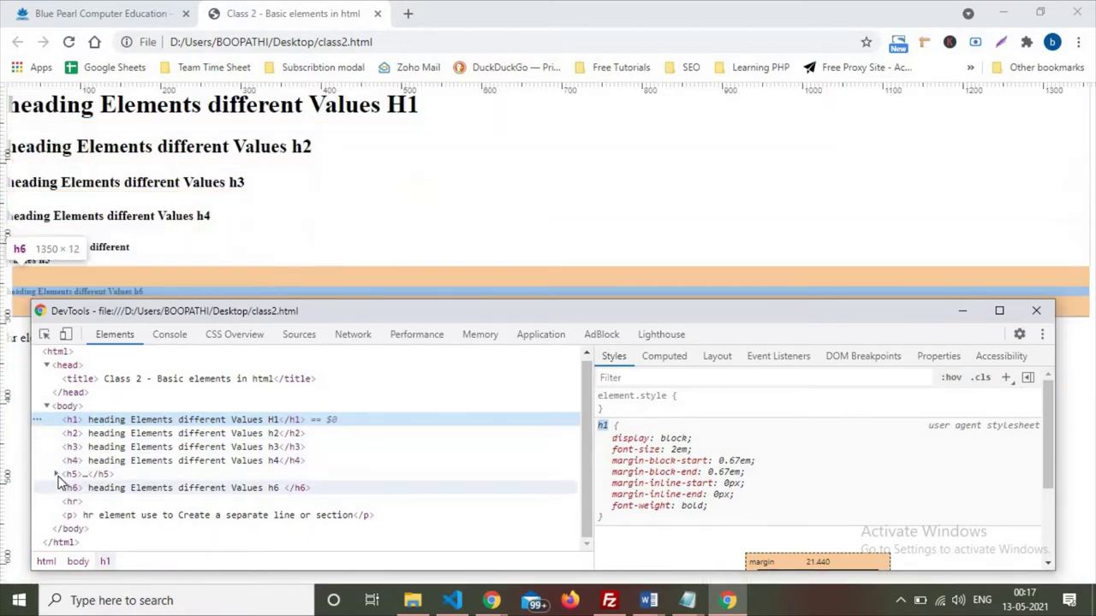
# Step: Expand the h5 node and select the <br> separating its two text parts
pyautogui.click(56, 475)
pyautogui.click(82, 504)
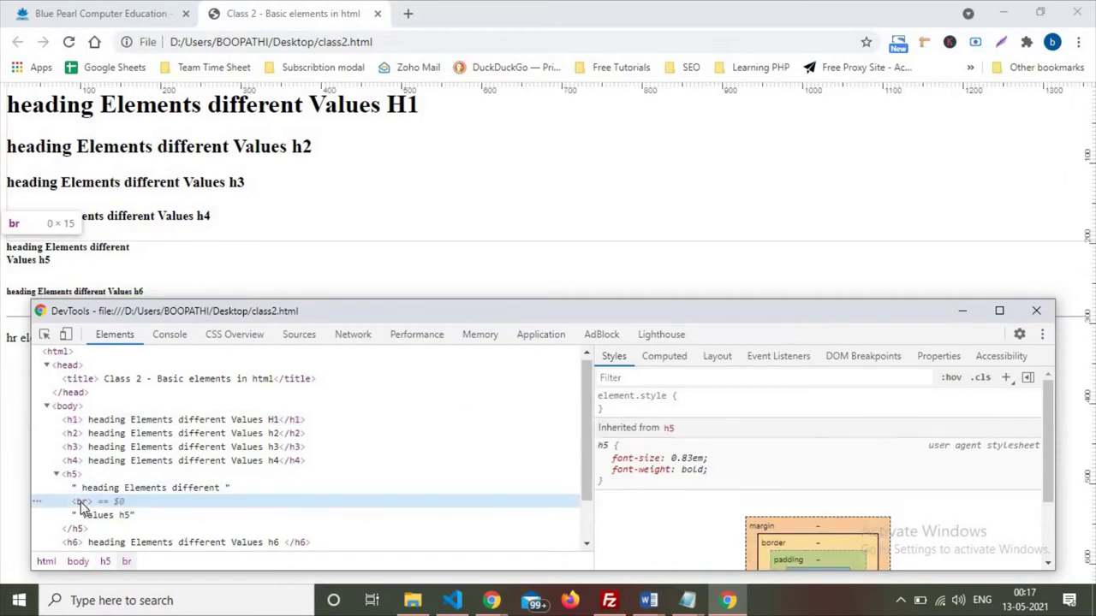
pyautogui.scroll(-2, 81, 507)
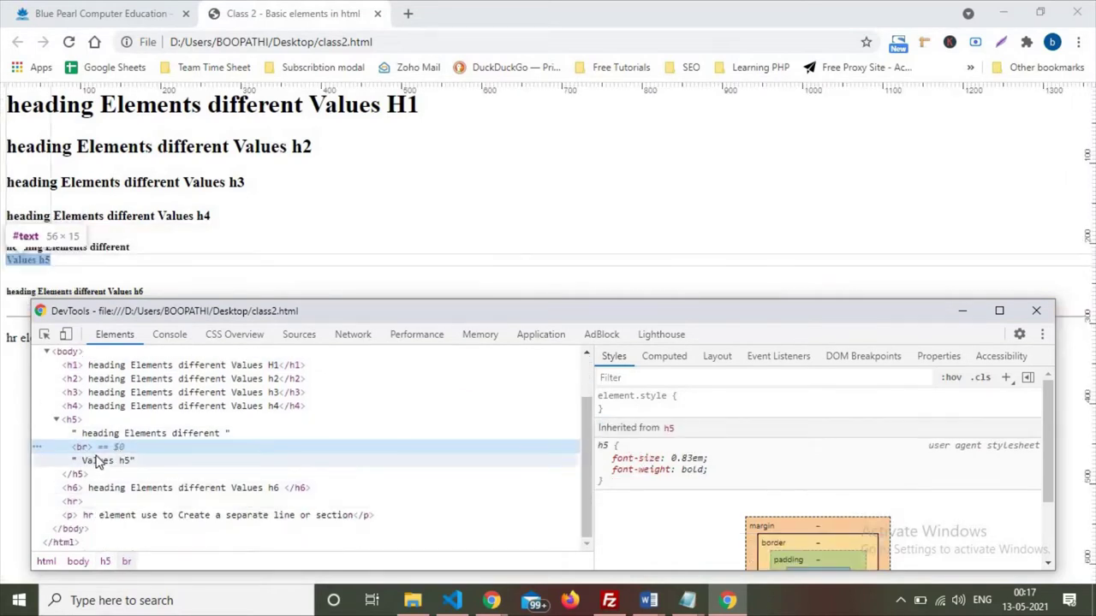
pyautogui.click(56, 420)
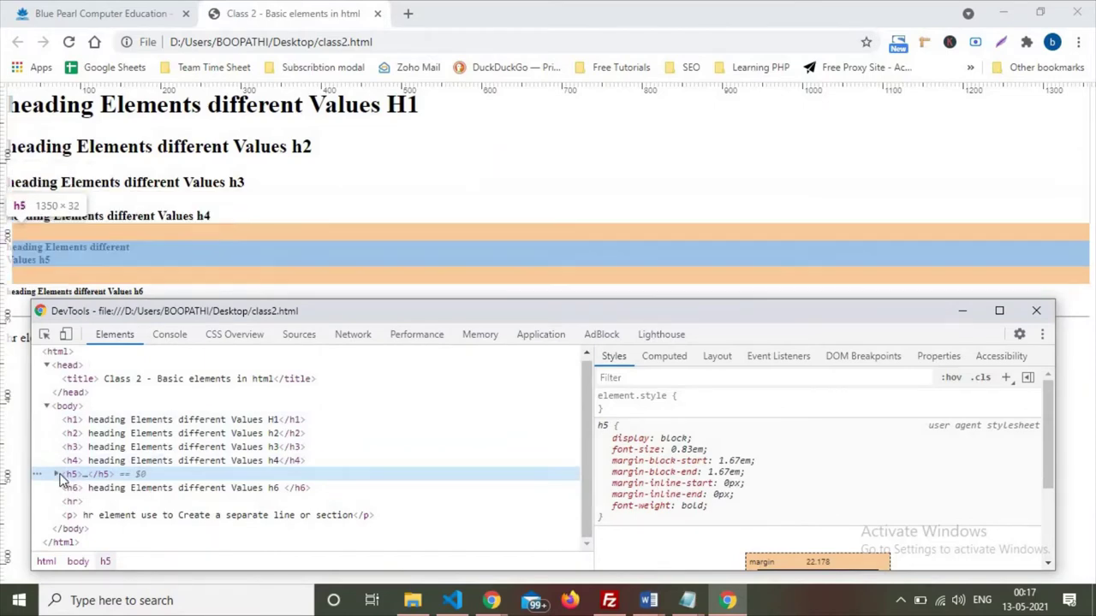
pyautogui.click(55, 474)
pyautogui.scroll(-1, 105, 485)
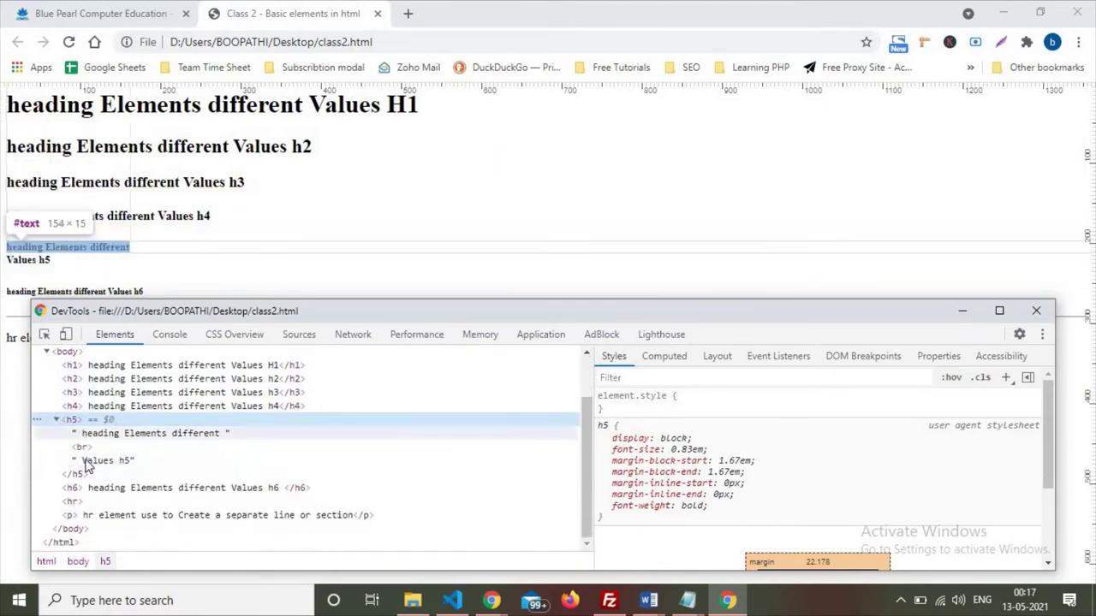
pyautogui.click(84, 448)
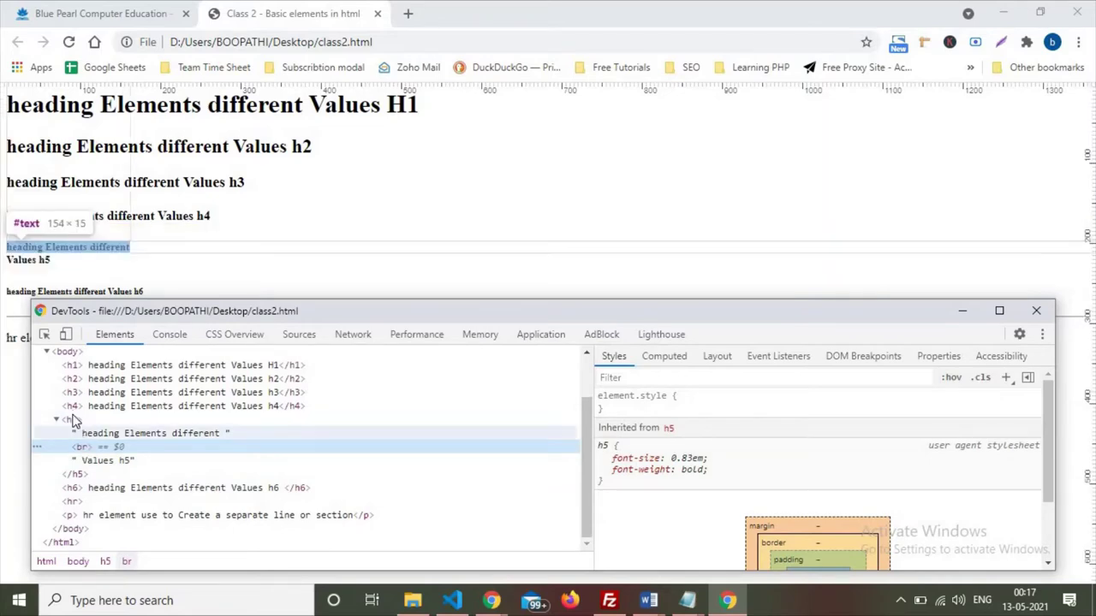
pyautogui.scroll(2, 69, 424)
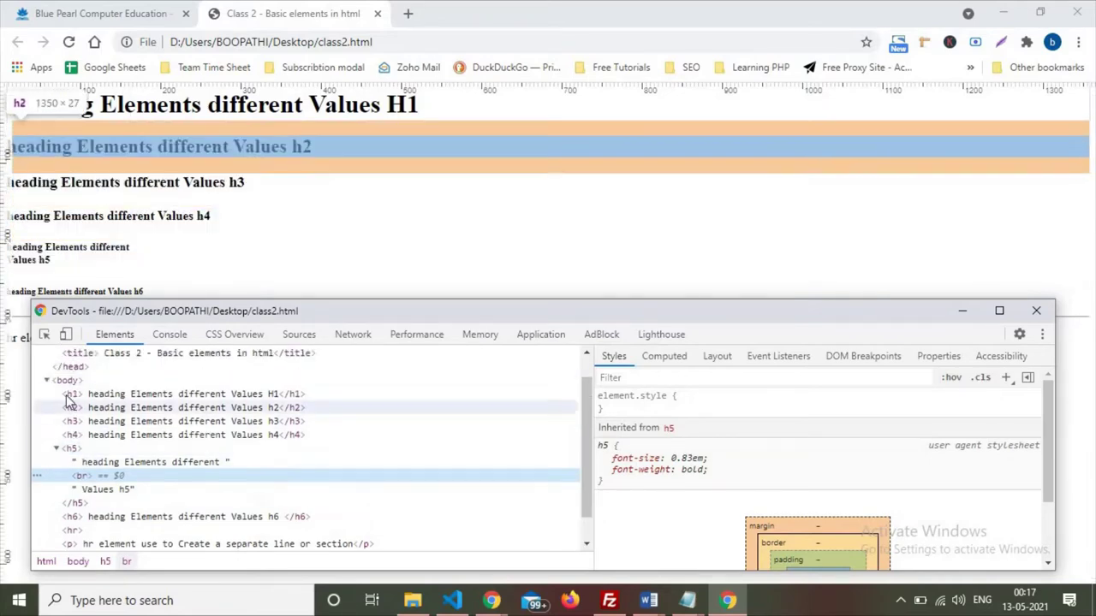
# Step: Select the body element to view its block display and 8px margin
pyautogui.click(67, 413)
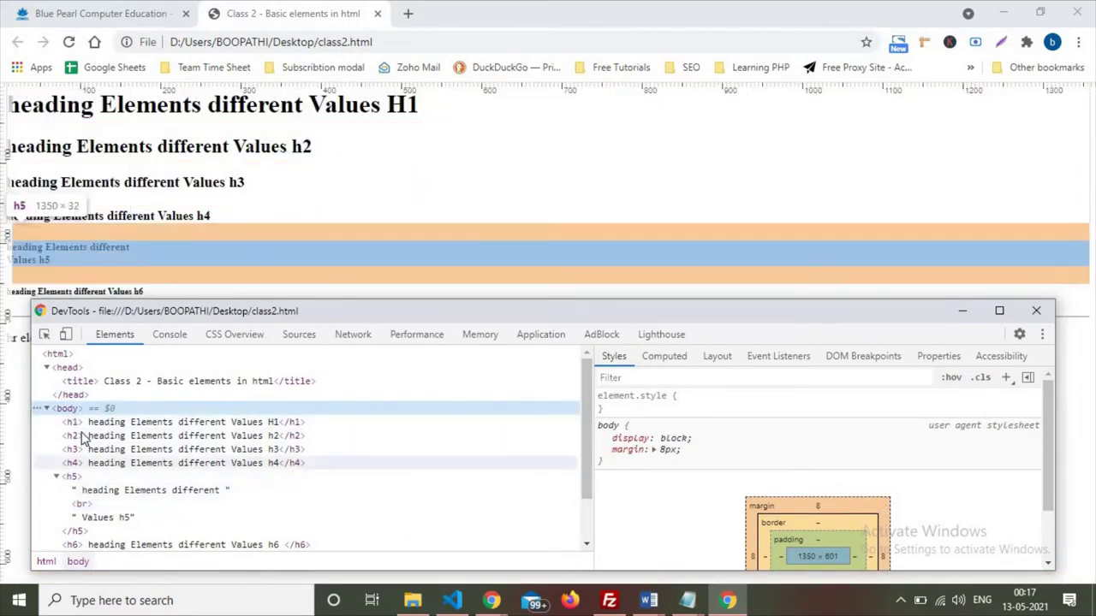
pyautogui.scroll(-2, 83, 454)
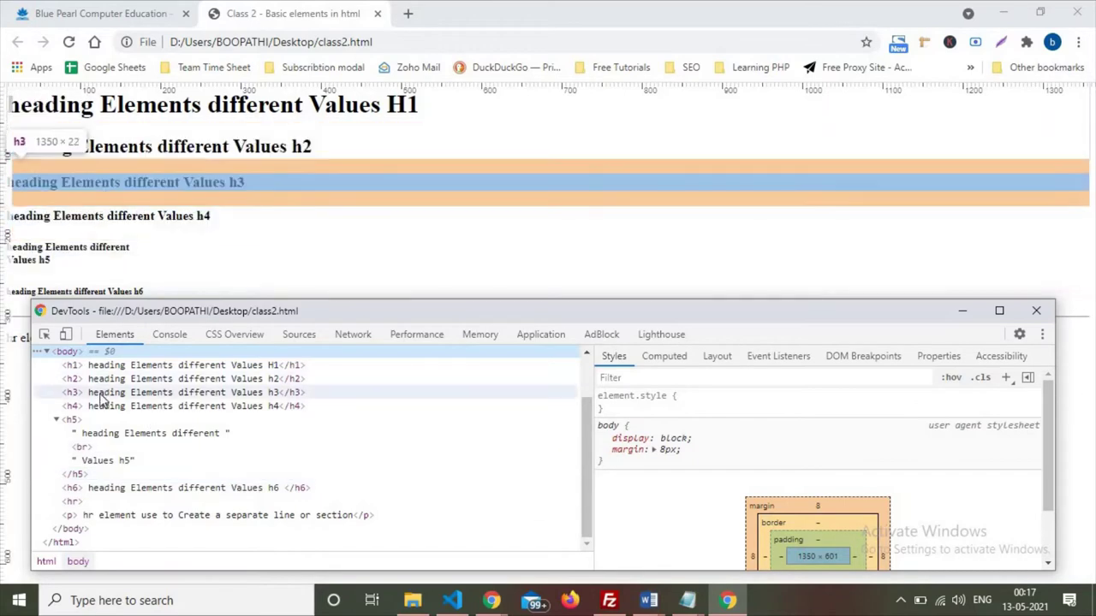
pyautogui.scroll(2, 77, 433)
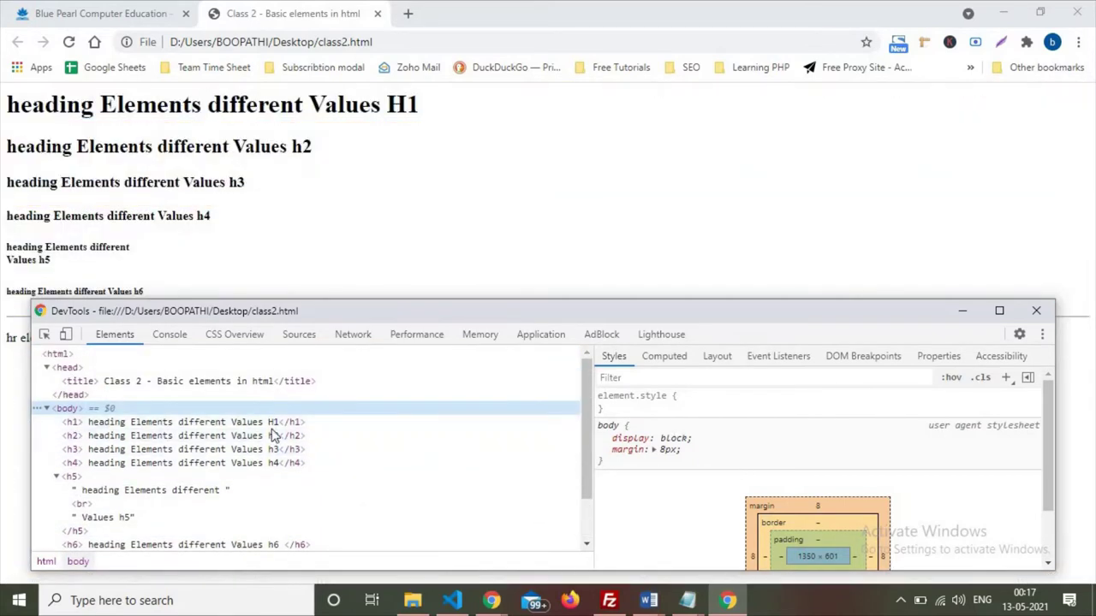
# Step: Select the h1 node and highlight its user agent 'font-size: 2em;' declaration
pyautogui.click(168, 425)
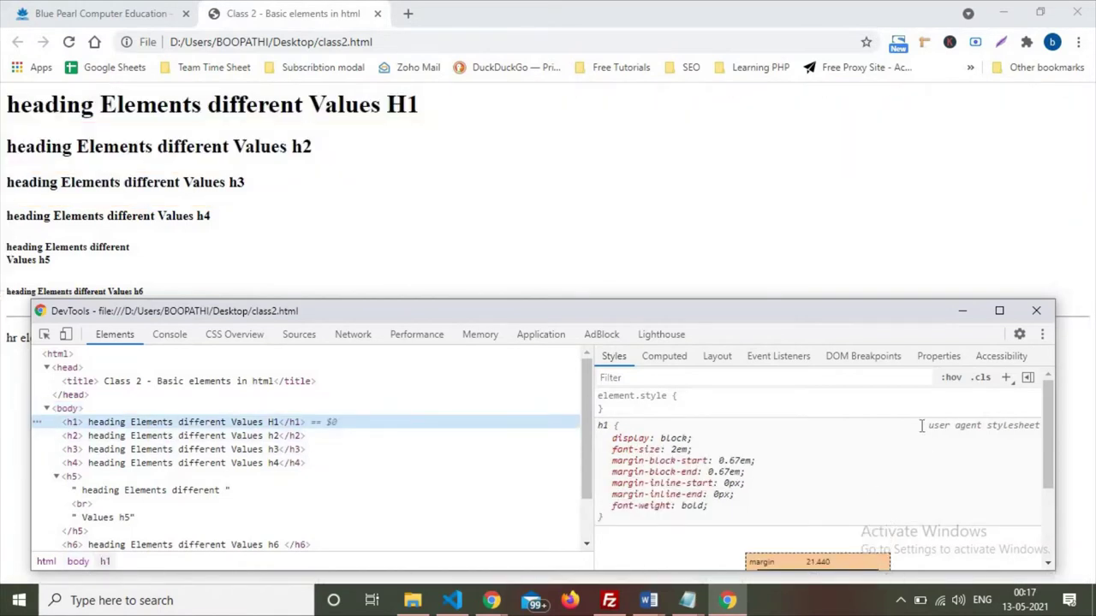
pyautogui.tripleClick(1027, 427)
pyautogui.click(906, 441)
pyautogui.tripleClick(1033, 428)
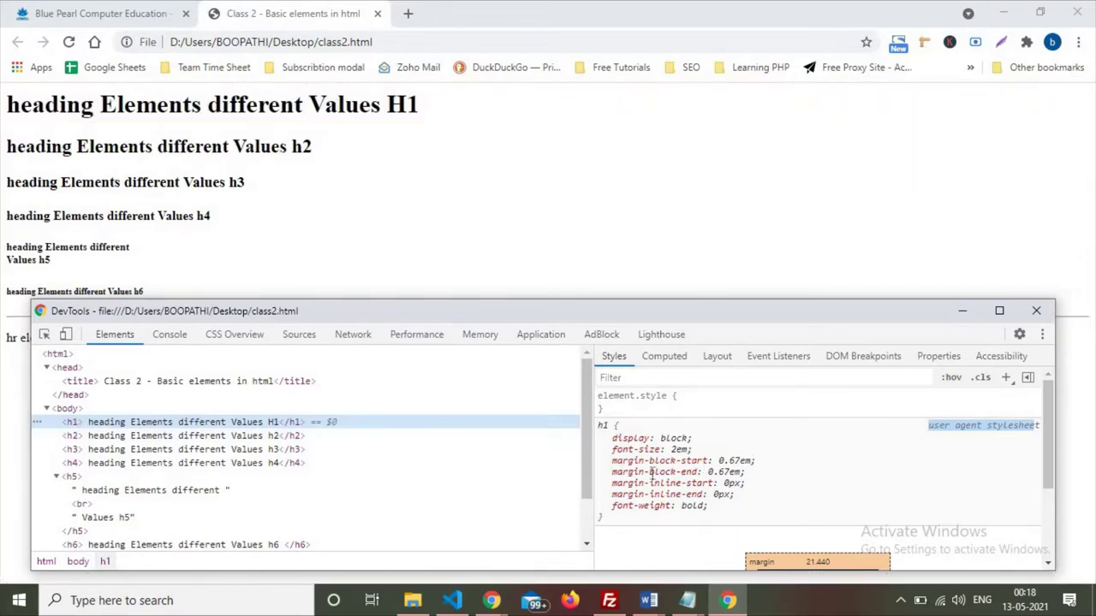
pyautogui.moveTo(611, 451); pyautogui.dragTo(692, 451)
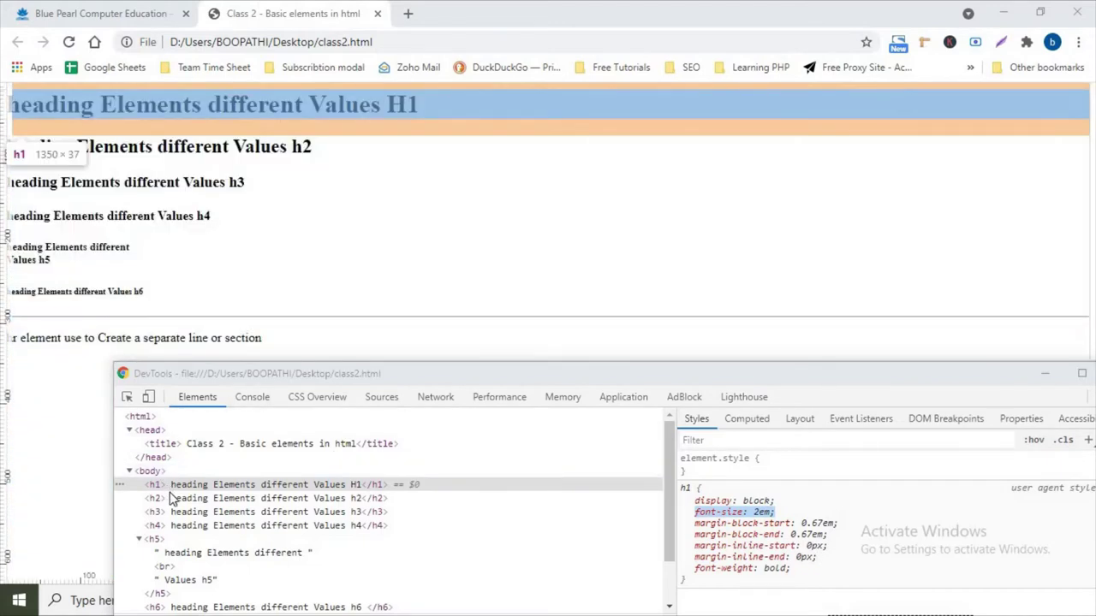
# Step: Select the h2 node and scroll the Styles pane to review its 19.920 box-model margins
pyautogui.click(180, 503)
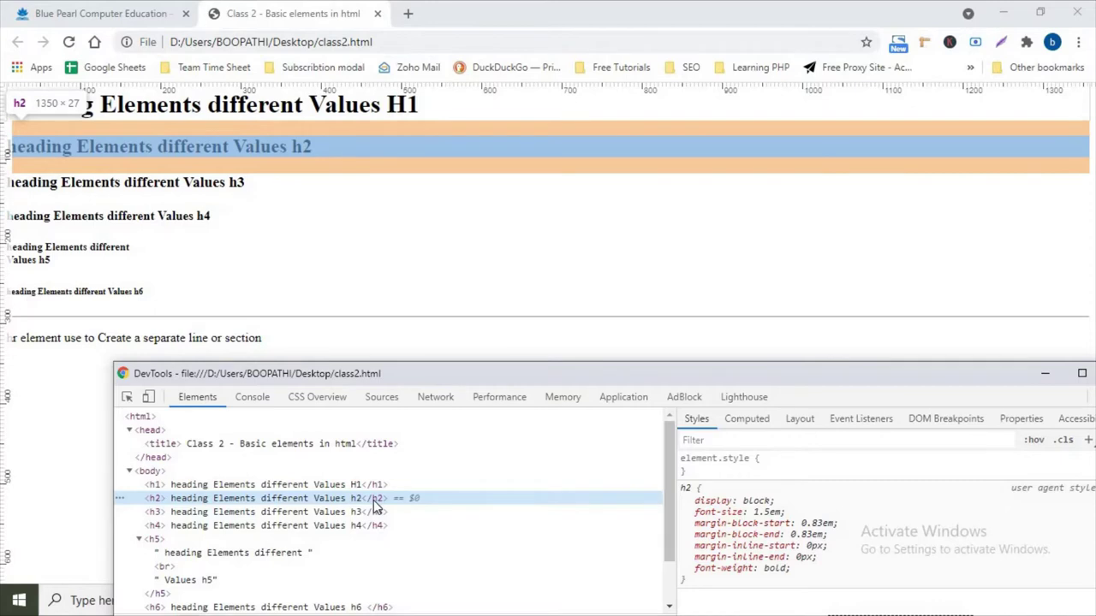
pyautogui.scroll(-5, 818, 524)
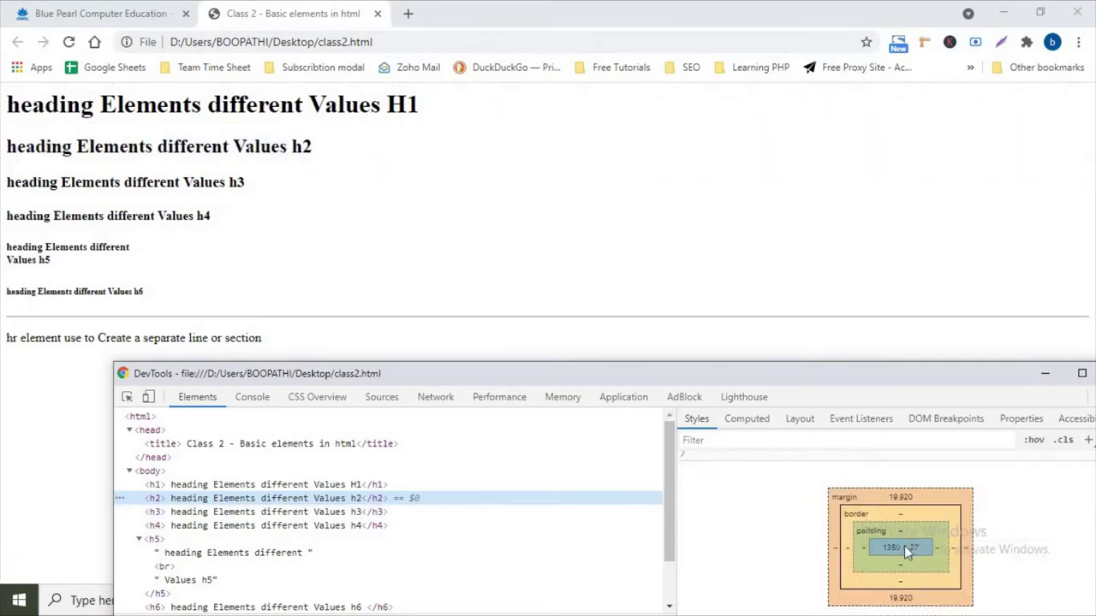
pyautogui.scroll(5, 751, 502)
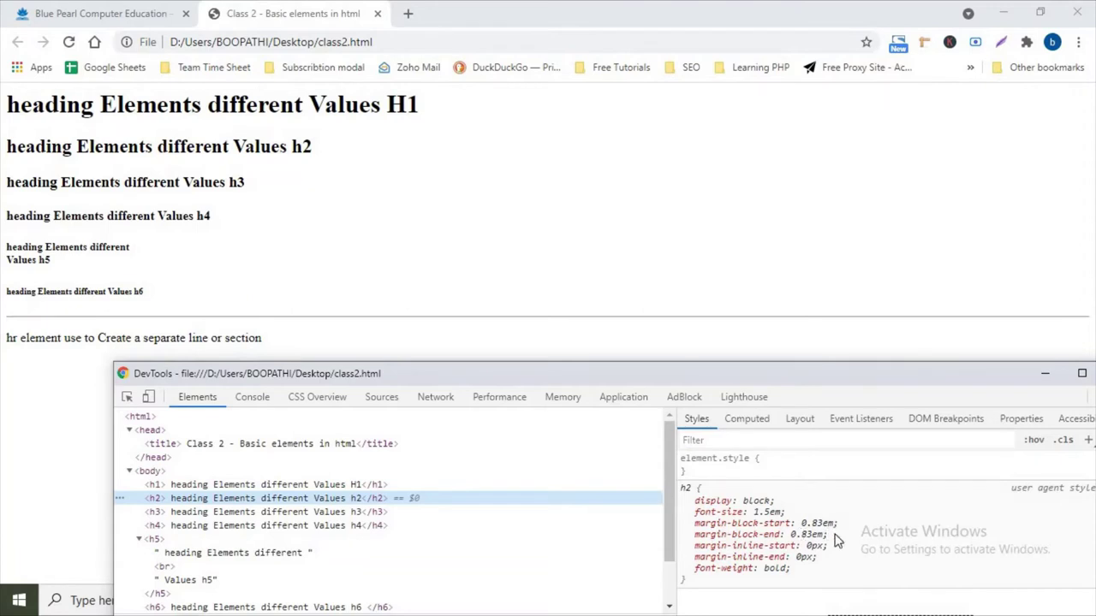
pyautogui.scroll(-5, 837, 539)
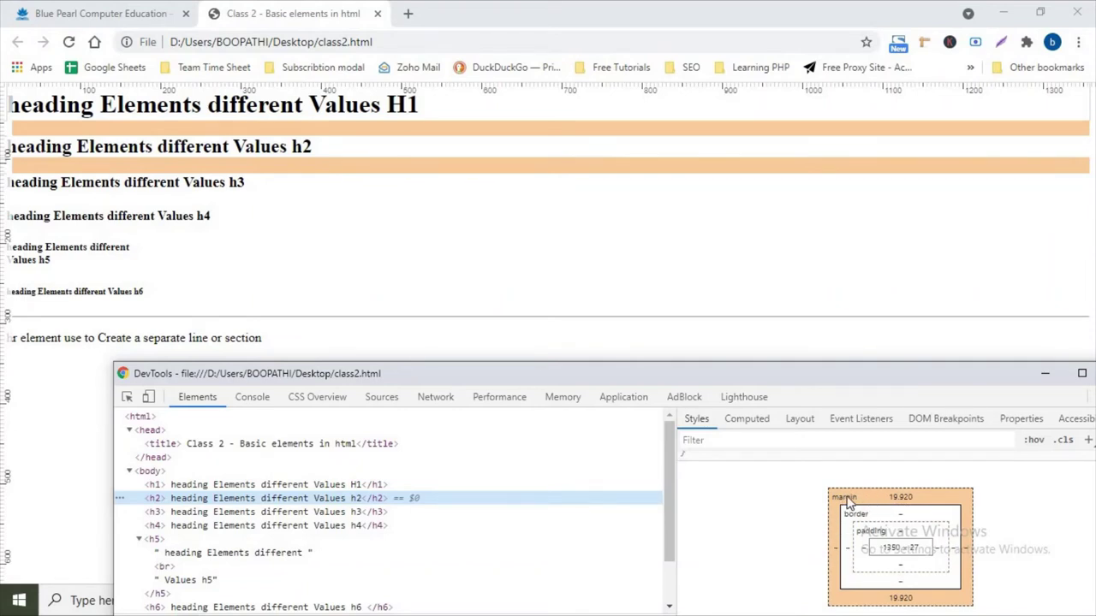
pyautogui.scroll(5, 825, 502)
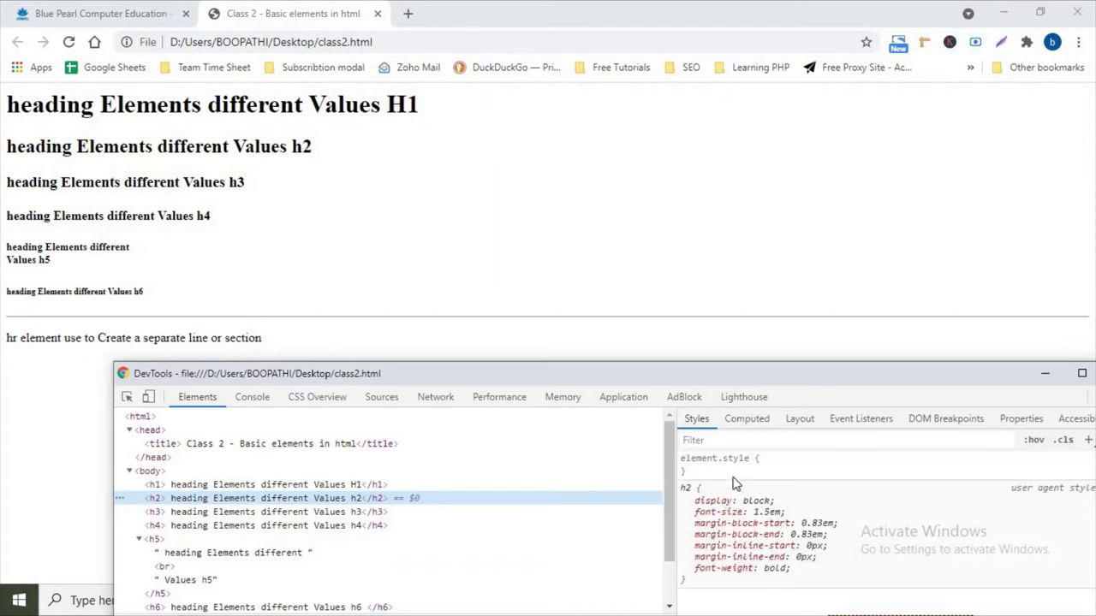
pyautogui.scroll(-5, 850, 502)
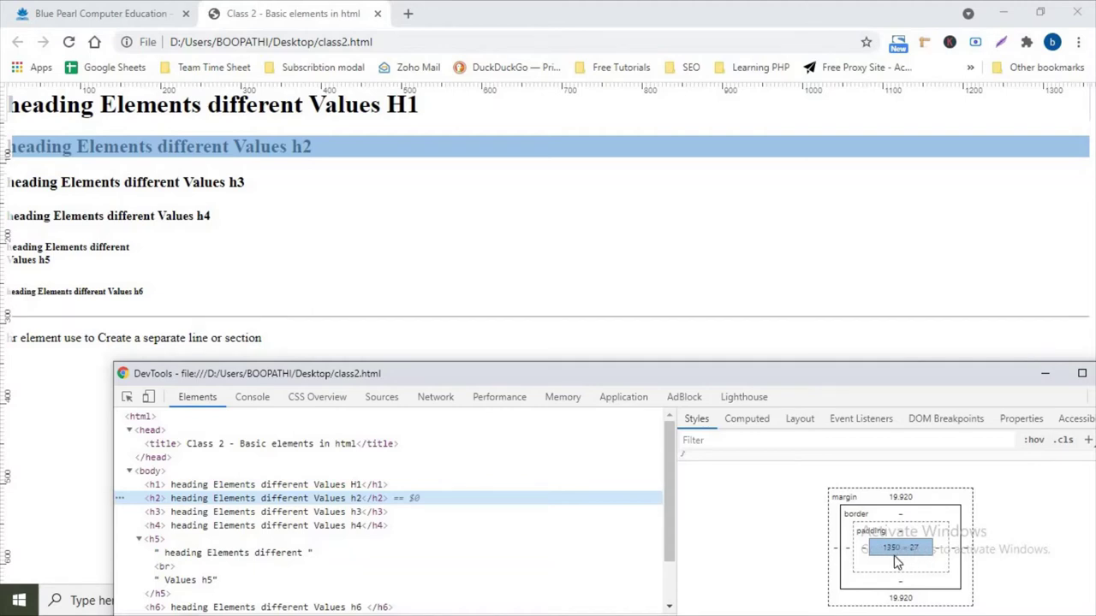
pyautogui.scroll(3, 893, 549)
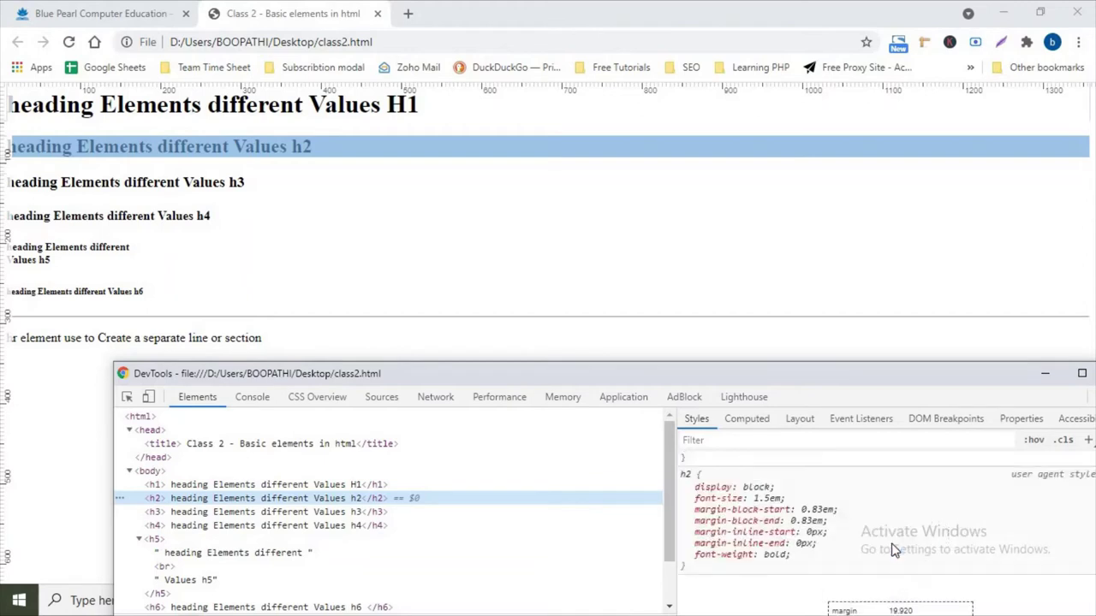
pyautogui.scroll(1, 893, 550)
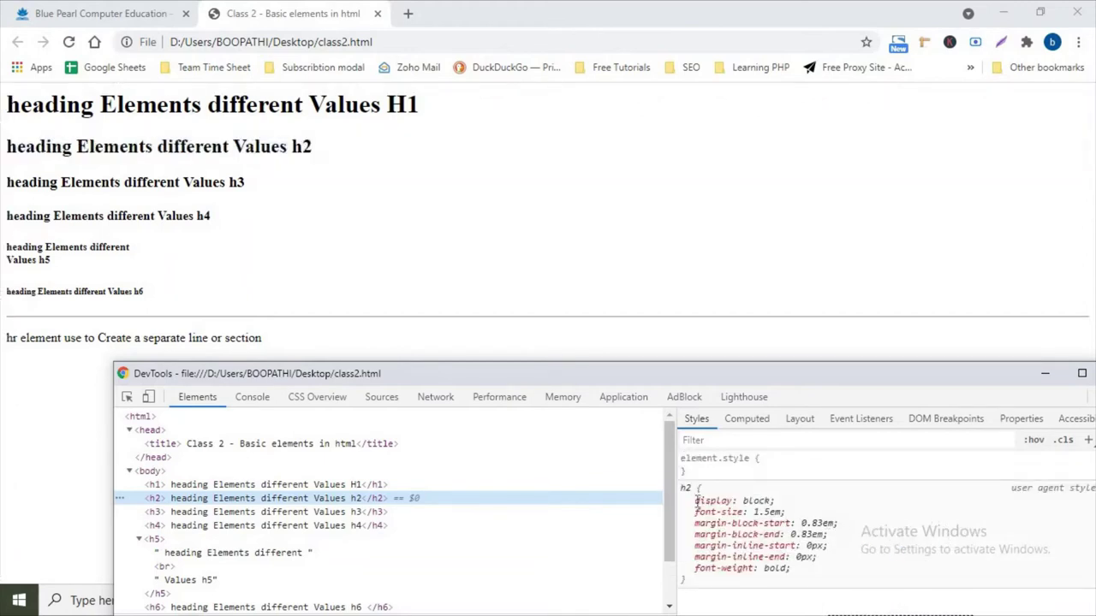
# Step: Highlight the h2 rule's 'display: block;' and compare it by selecting the h2 and h3 heading text on the page
pyautogui.tripleClick(784, 510)
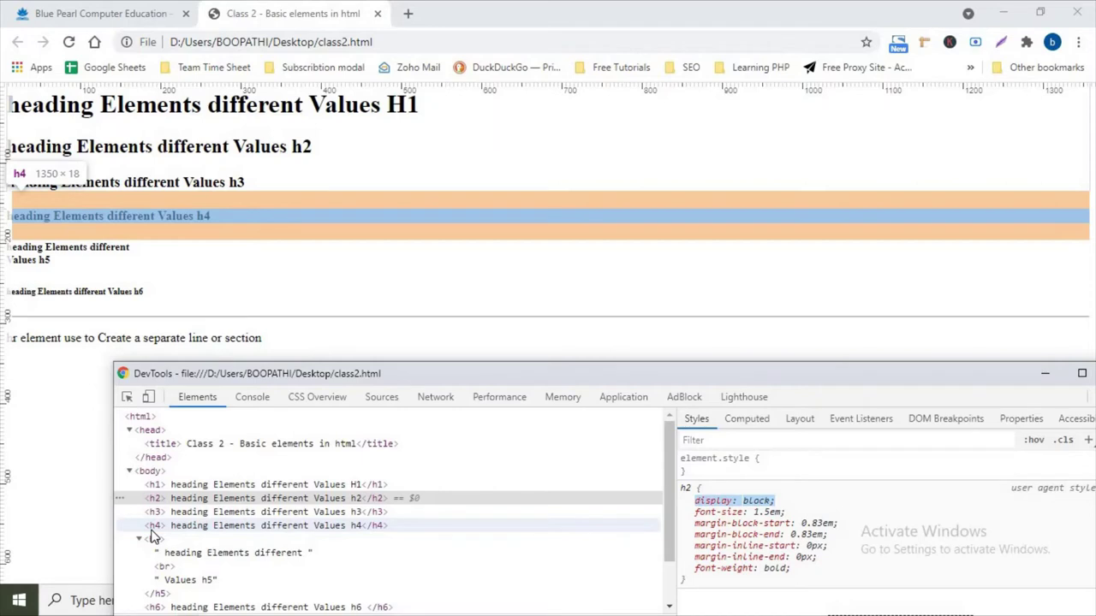
pyautogui.click(154, 530)
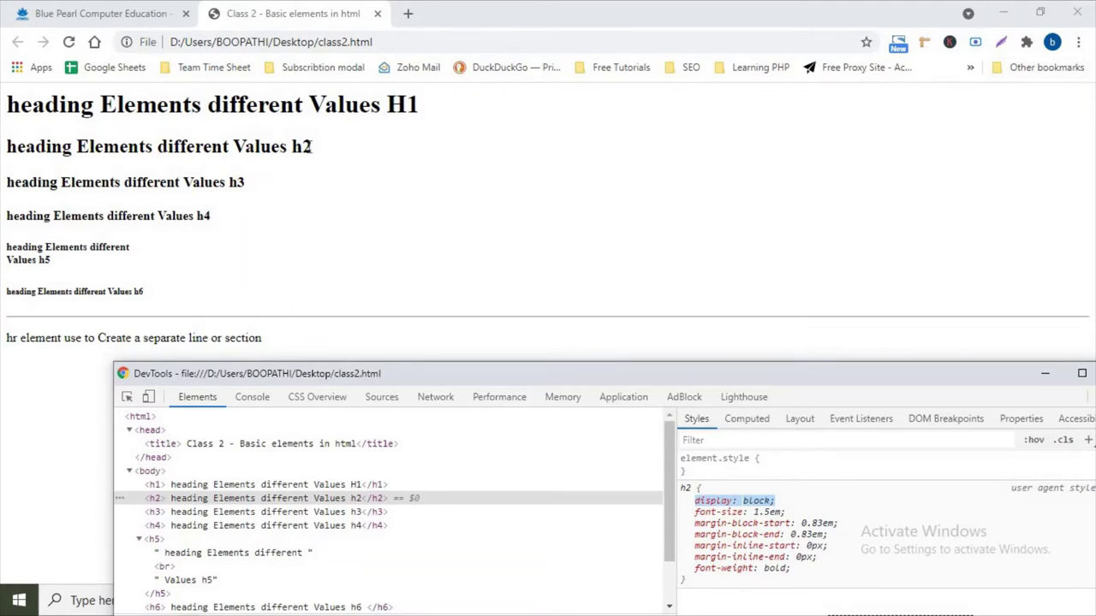
pyautogui.click(370, 160)
pyautogui.tripleClick(273, 150)
pyautogui.moveTo(238, 185); pyautogui.dragTo(7, 141)
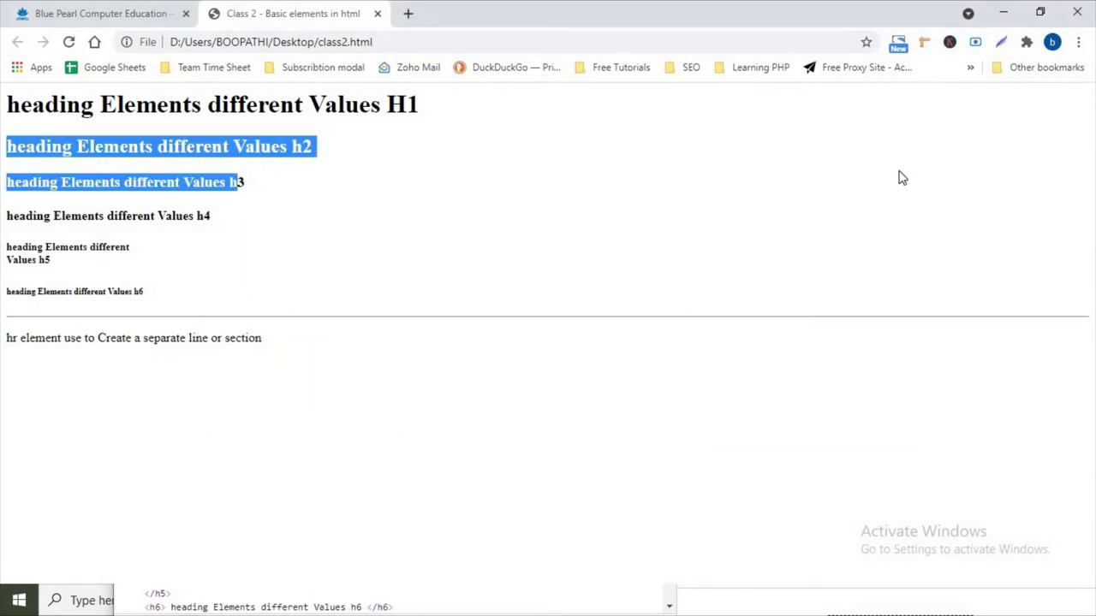
# Step: Clear the page selection, return to DevTools and move its window up and to the left
pyautogui.click(607, 356)
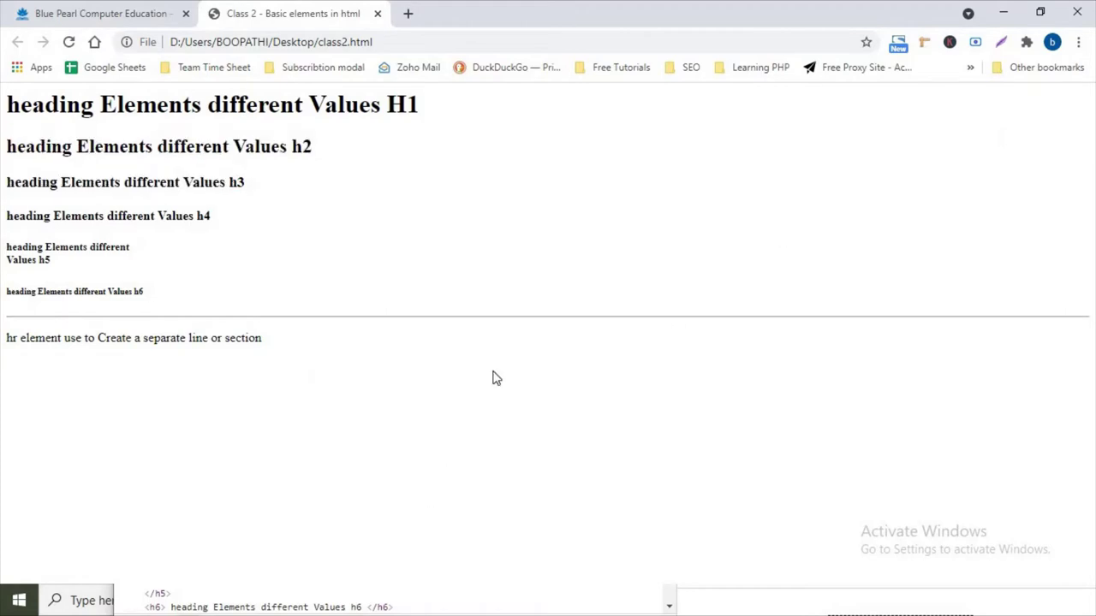
pyautogui.hotkey('alt', 'Tab')
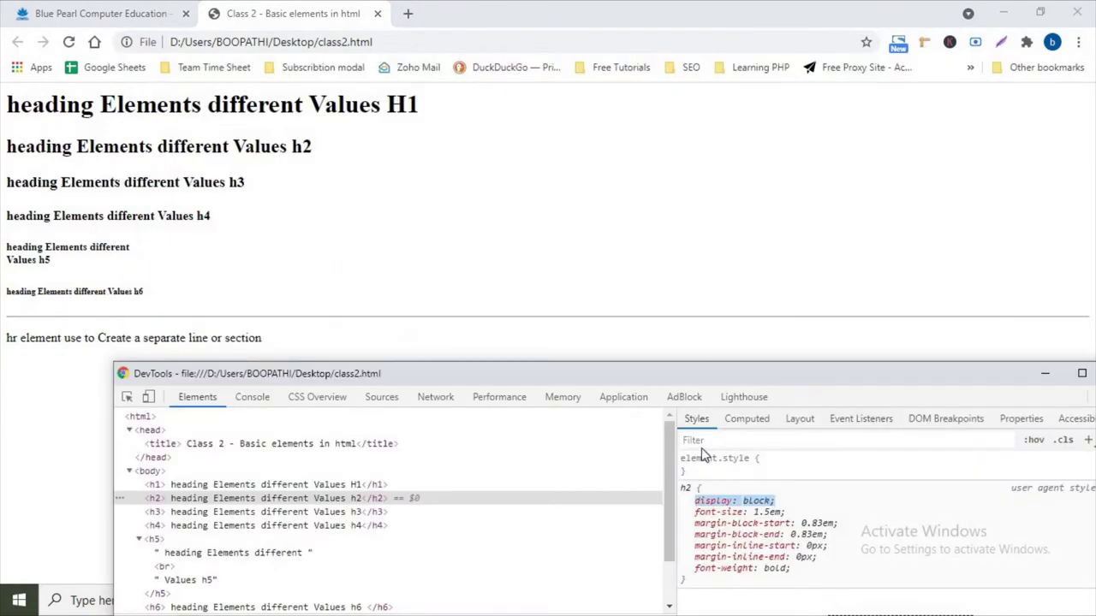
pyautogui.moveTo(780, 378); pyautogui.dragTo(726, 335)
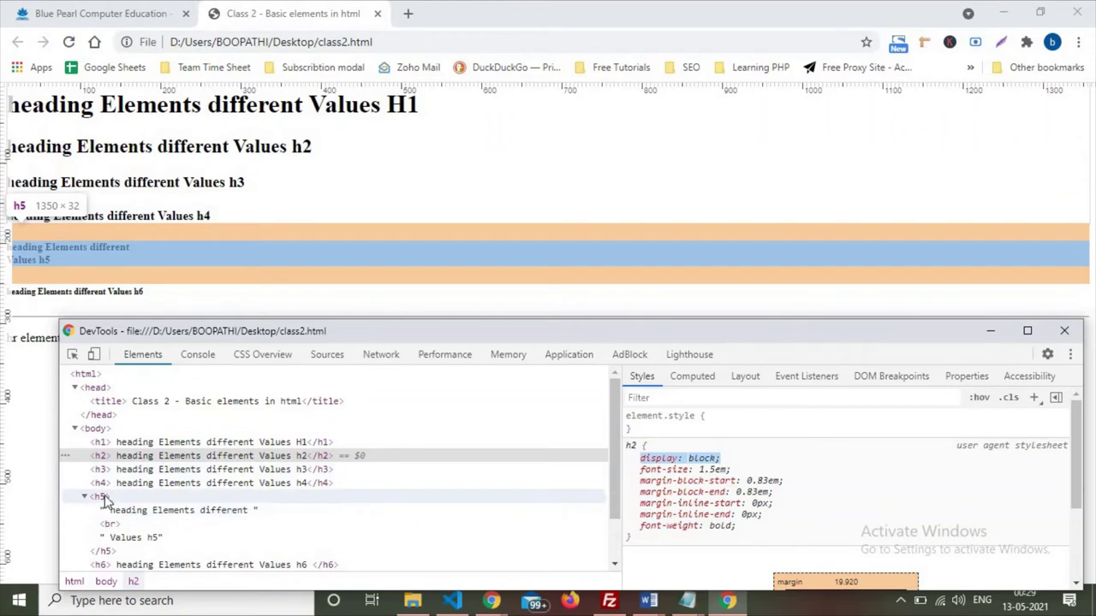
# Step: Select the h5 heading's <br> and match it to the word 'different' on the page
pyautogui.click(101, 498)
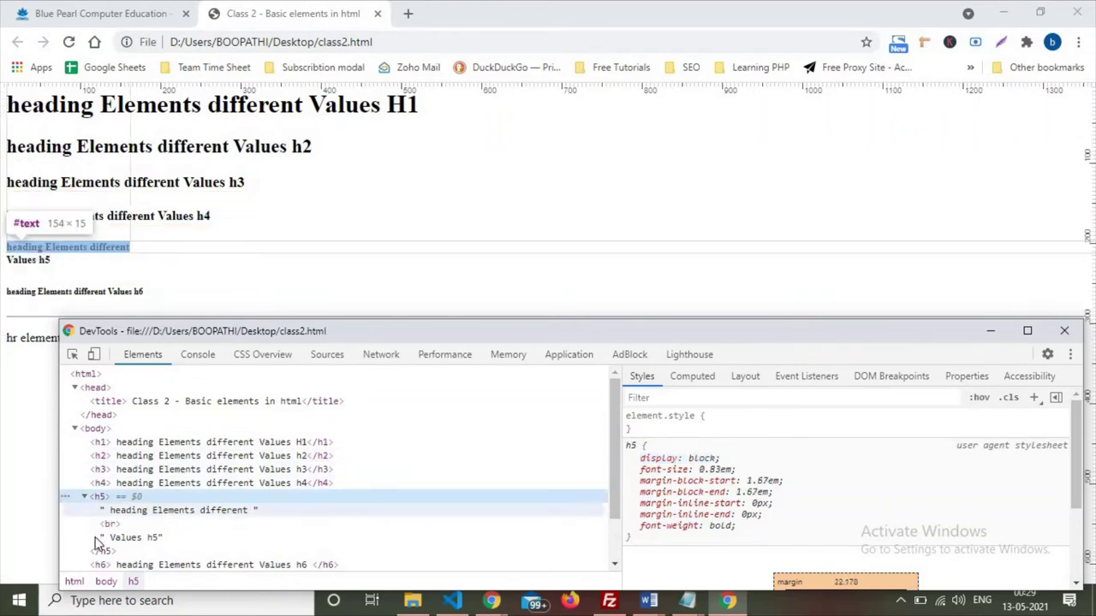
pyautogui.click(116, 526)
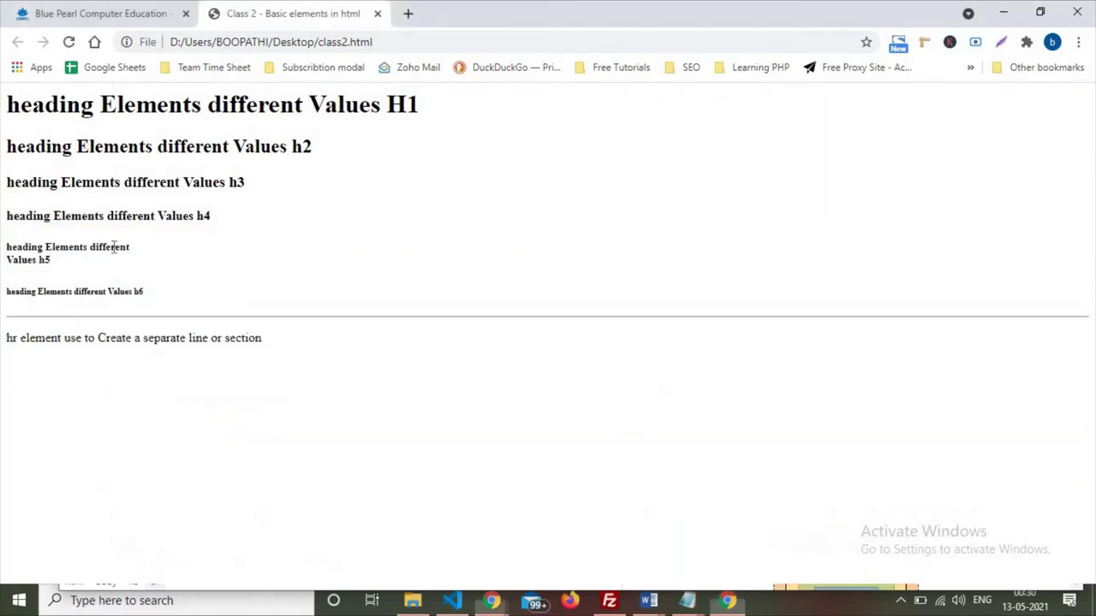
pyautogui.doubleClick(127, 247)
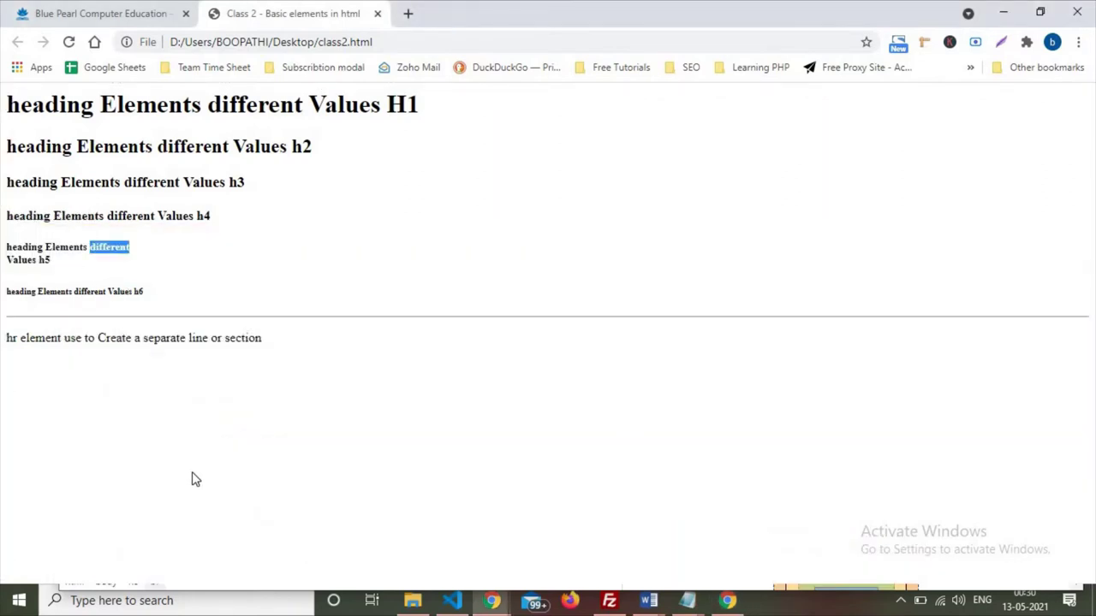
pyautogui.hotkey('alt', 'Tab')
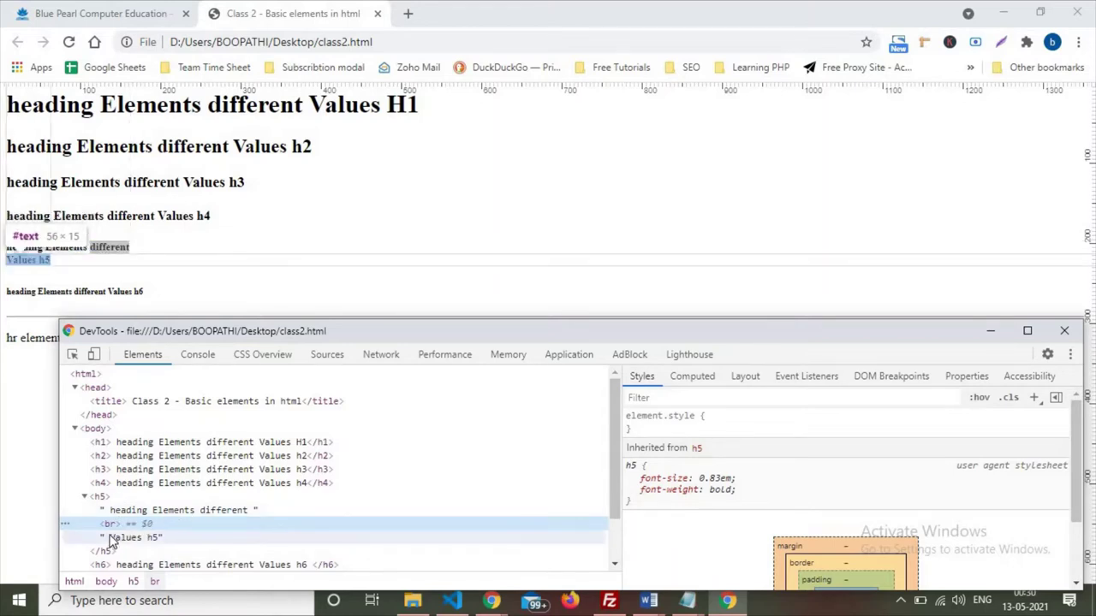
# Step: Select the h6 then the hr row to view hr's user-agent styles, moving DevTools down-left
pyautogui.scroll(-2, 109, 531)
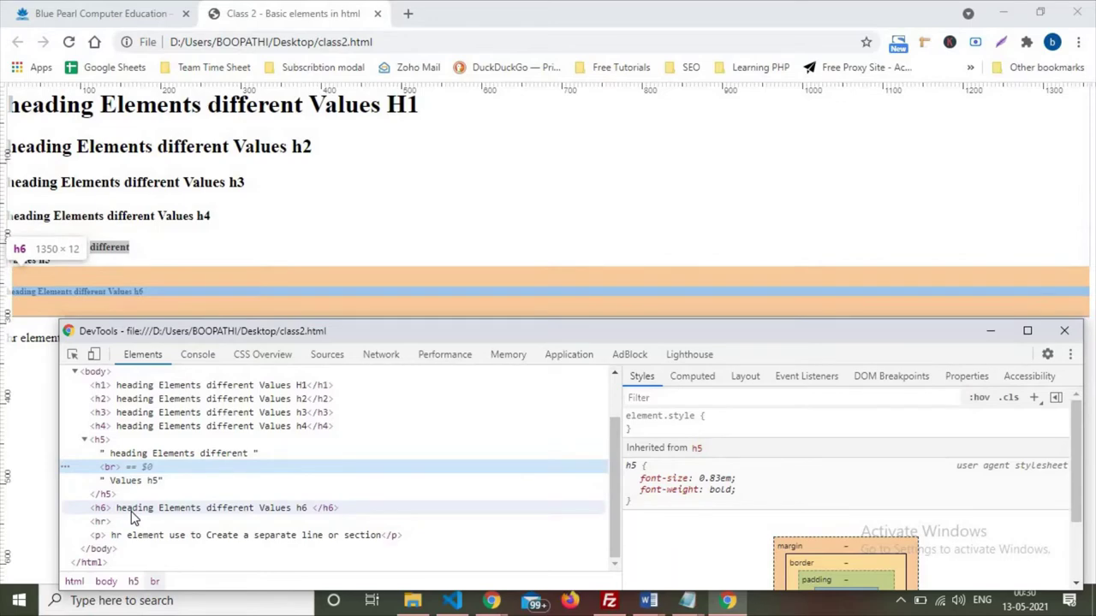
pyautogui.click(133, 513)
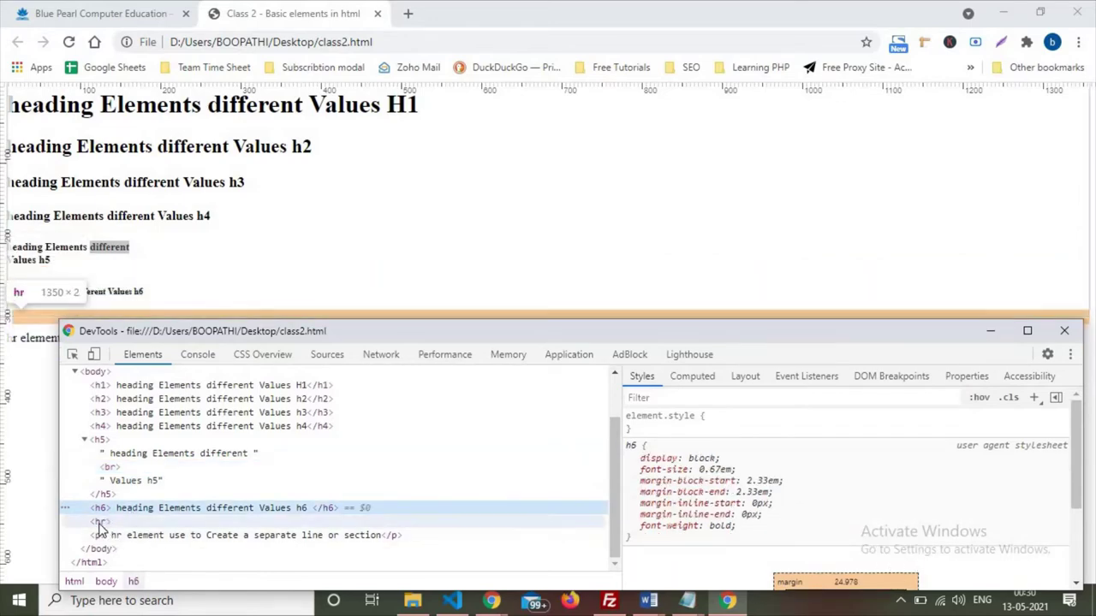
pyautogui.click(99, 522)
pyautogui.moveTo(300, 338); pyautogui.dragTo(240, 396)
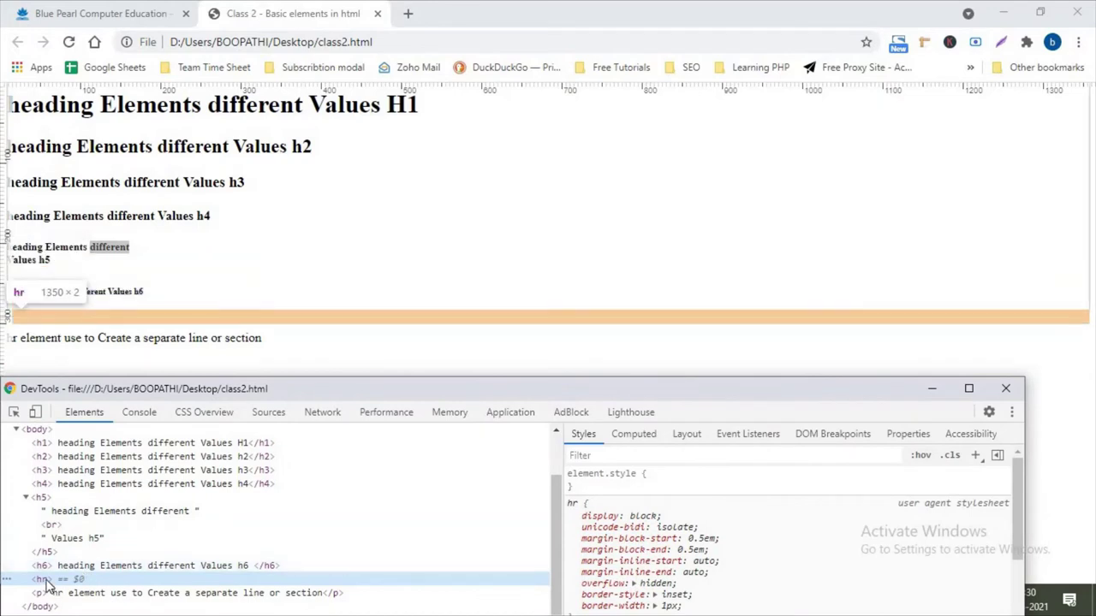
# Step: Examine the hr's 1px border width and its box model with 8px margins
pyautogui.scroll(-5, 604, 525)
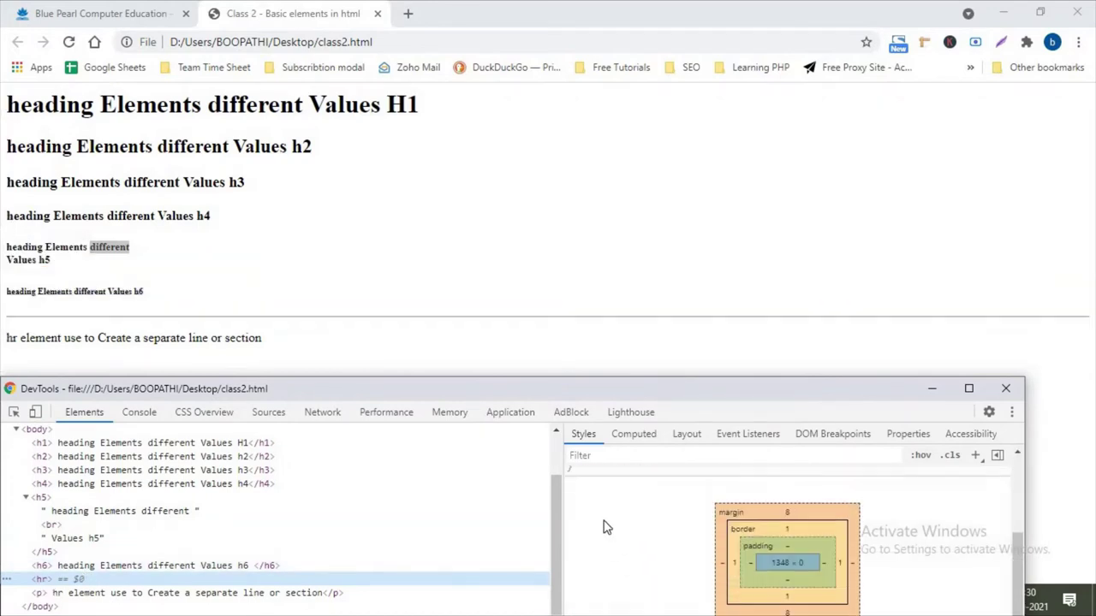
pyautogui.scroll(3, 590, 539)
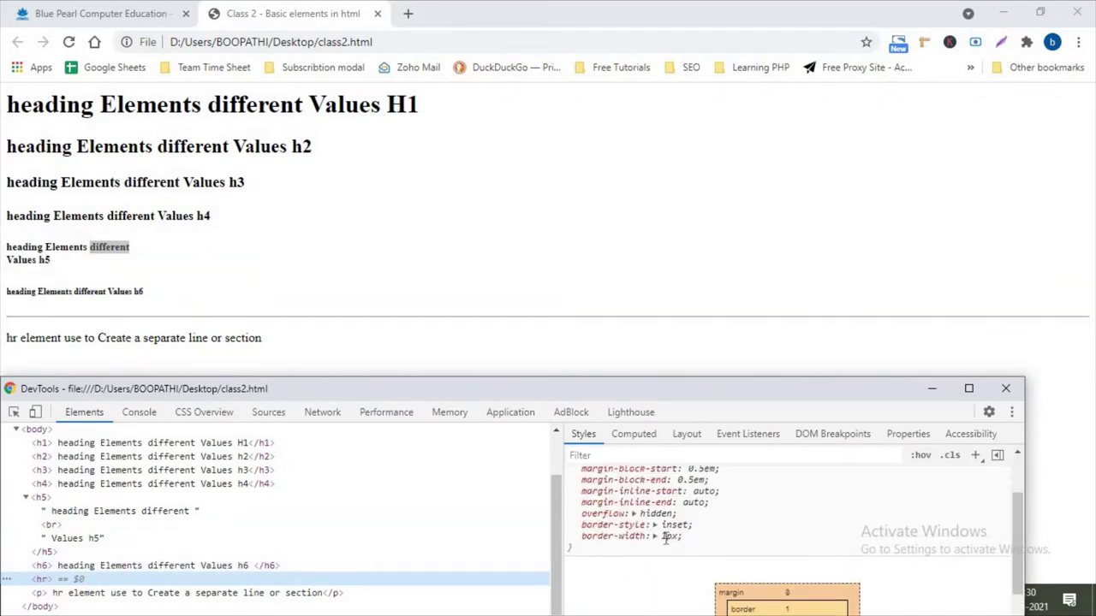
pyautogui.click(676, 536)
pyautogui.scroll(-2, 753, 535)
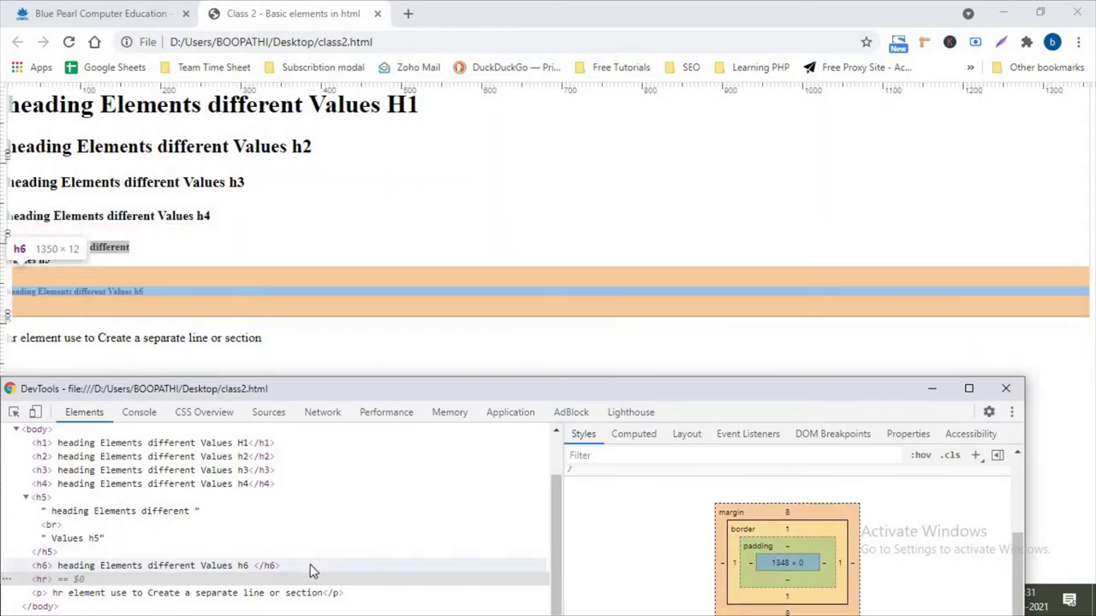
pyautogui.scroll(5, 657, 493)
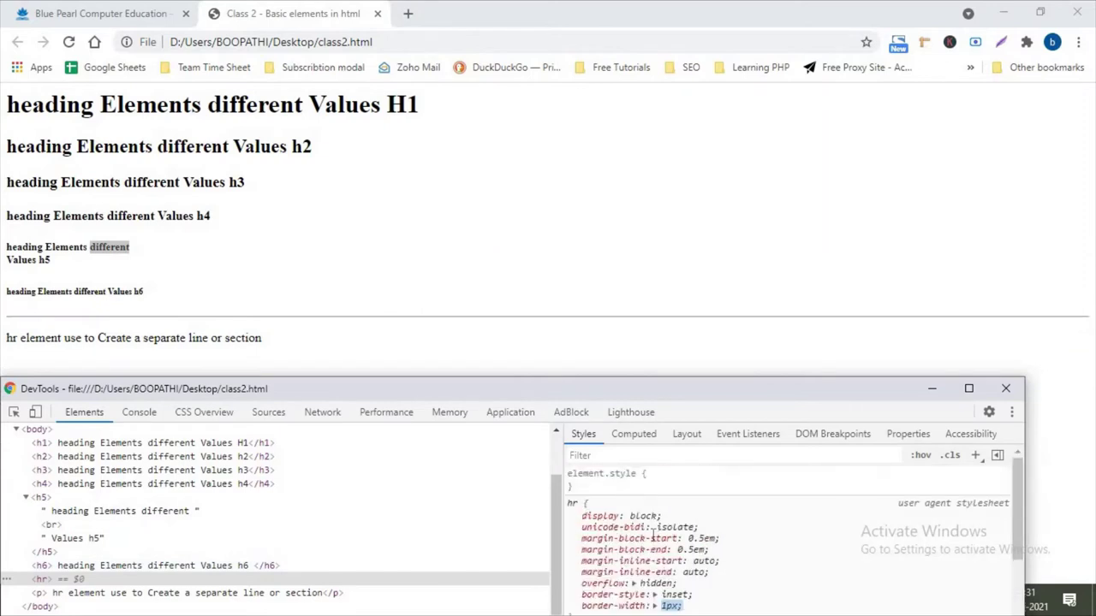
pyautogui.scroll(-2, 678, 522)
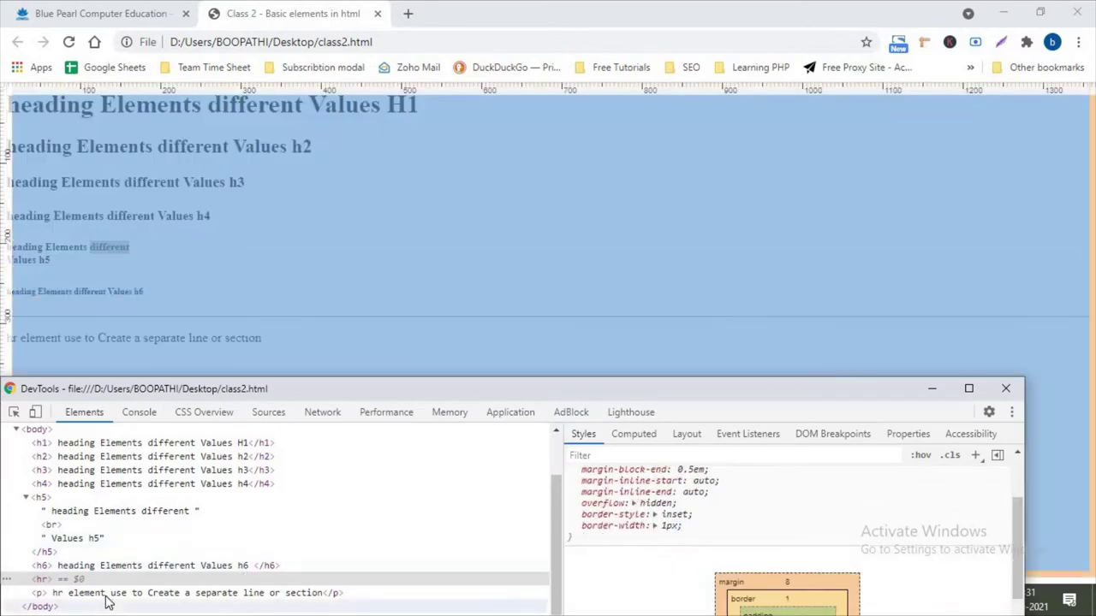
# Step: Select the paragraph below the hr and review its 1em margins and 16px box-model margin
pyautogui.click(34, 593)
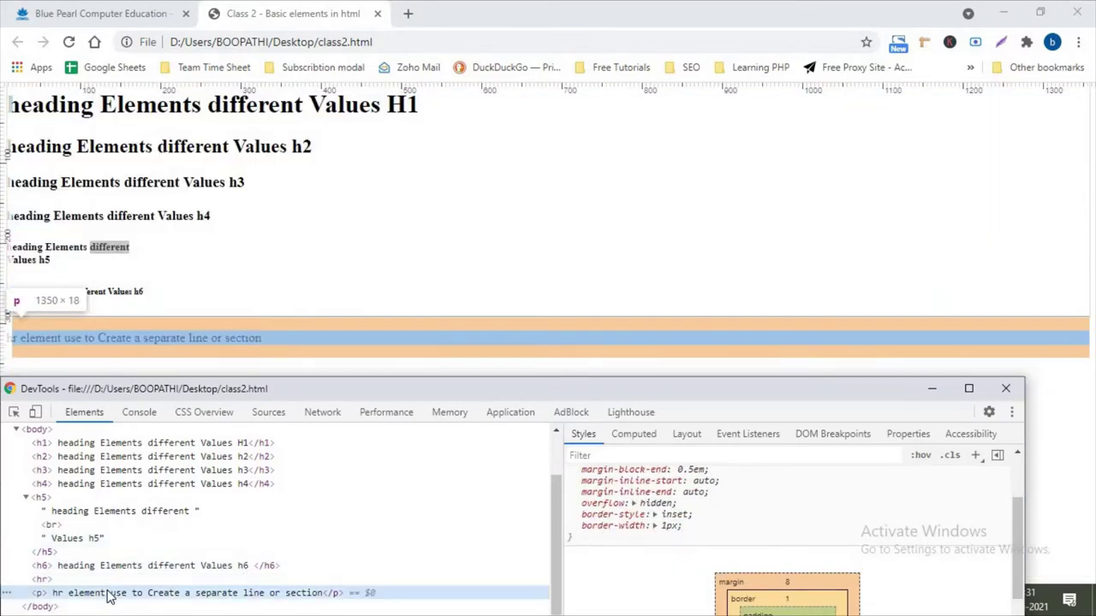
pyautogui.scroll(2, 633, 574)
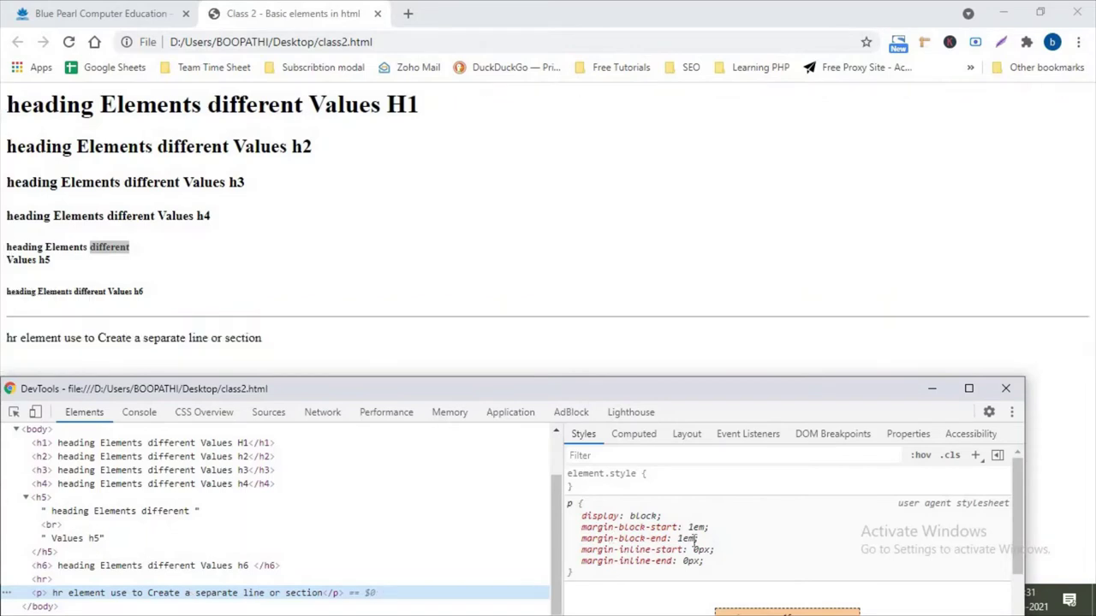
pyautogui.scroll(-3, 721, 563)
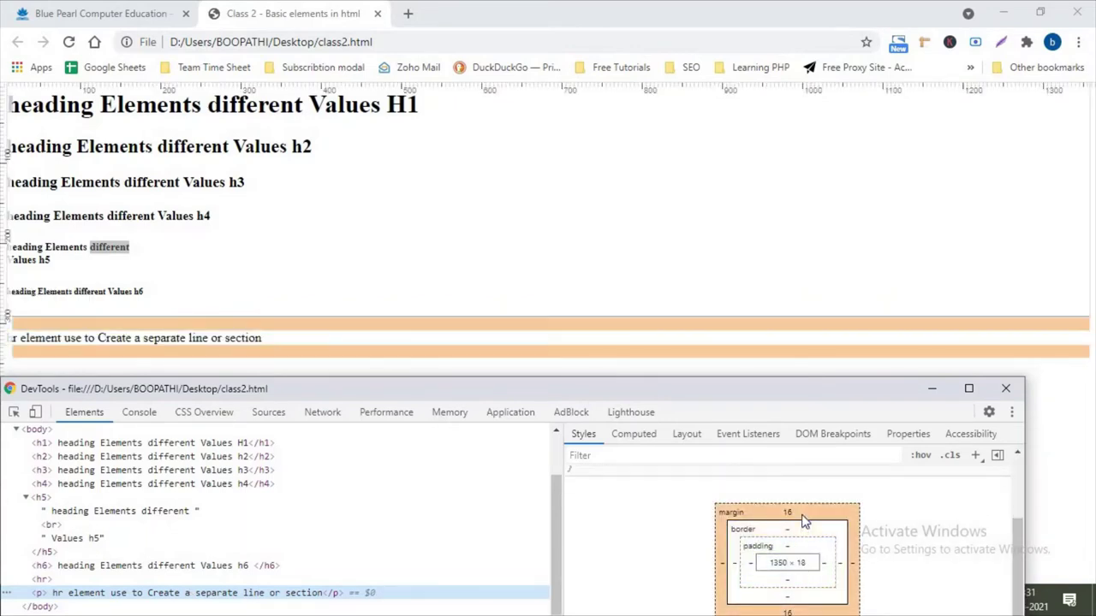
pyautogui.scroll(3, 653, 511)
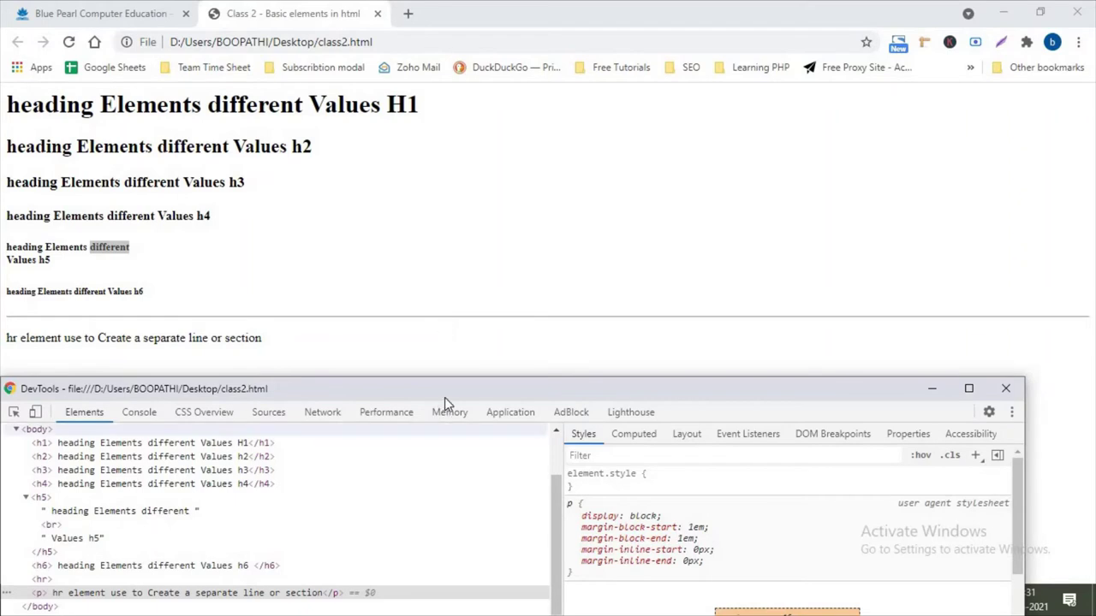
pyautogui.moveTo(468, 388); pyautogui.dragTo(541, 293)
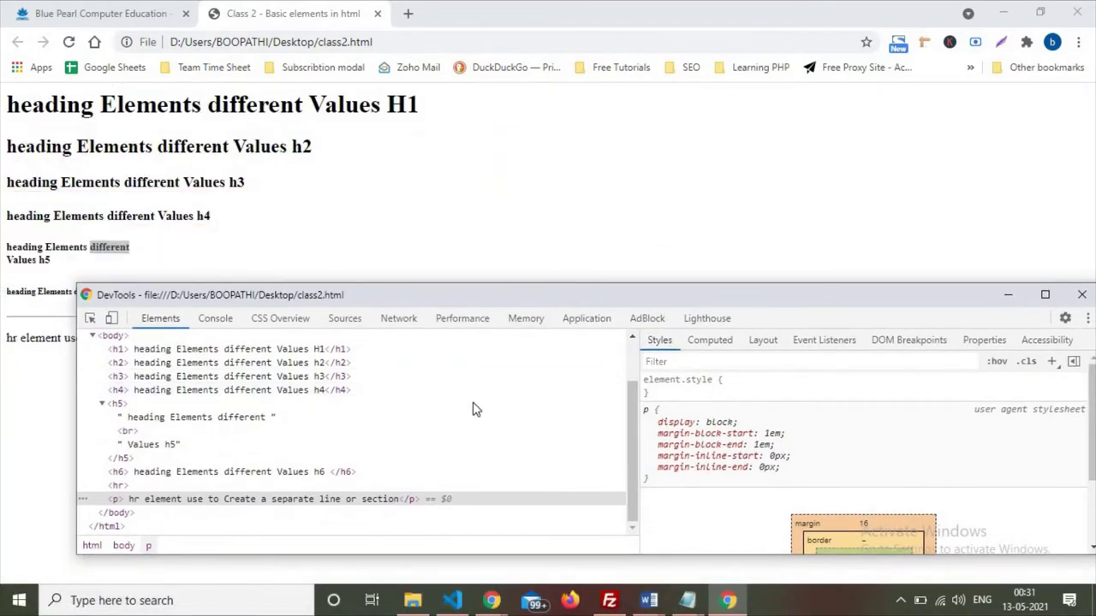
pyautogui.scroll(1, 513, 485)
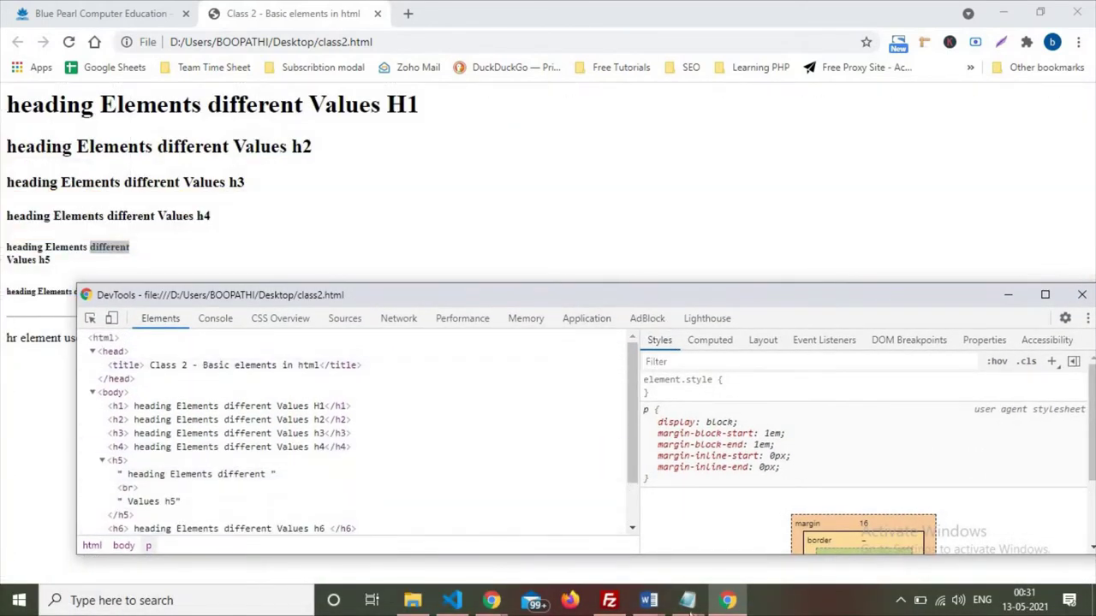
# Step: Add a '<a>Link</a>' line directly below the <hr> in class2.html
pyautogui.moveTo(689, 601)
pyautogui.moveTo(768, 555)
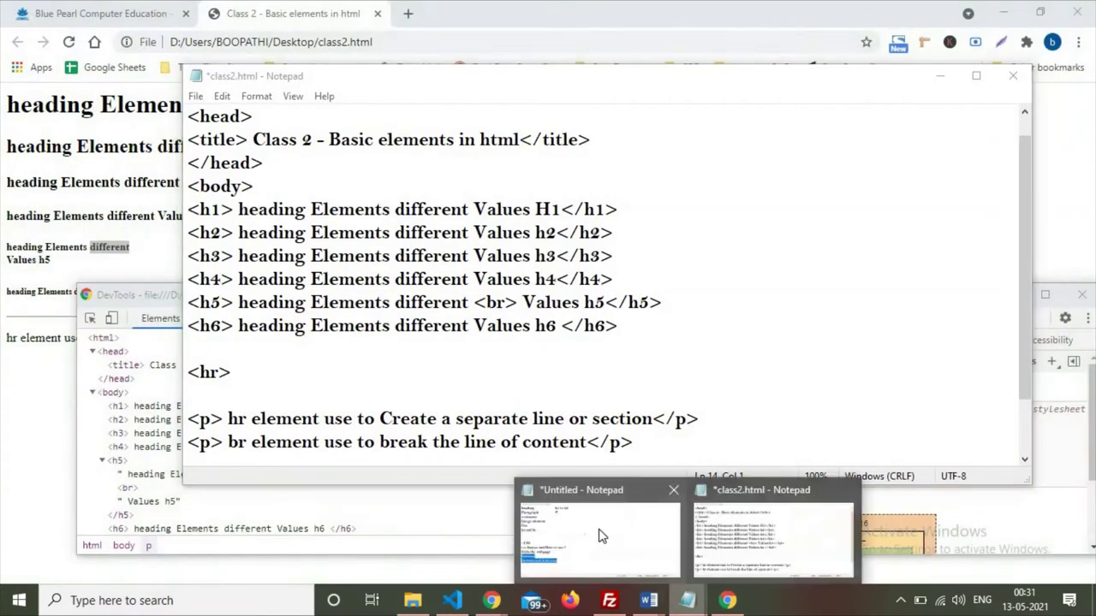
pyautogui.click(558, 510)
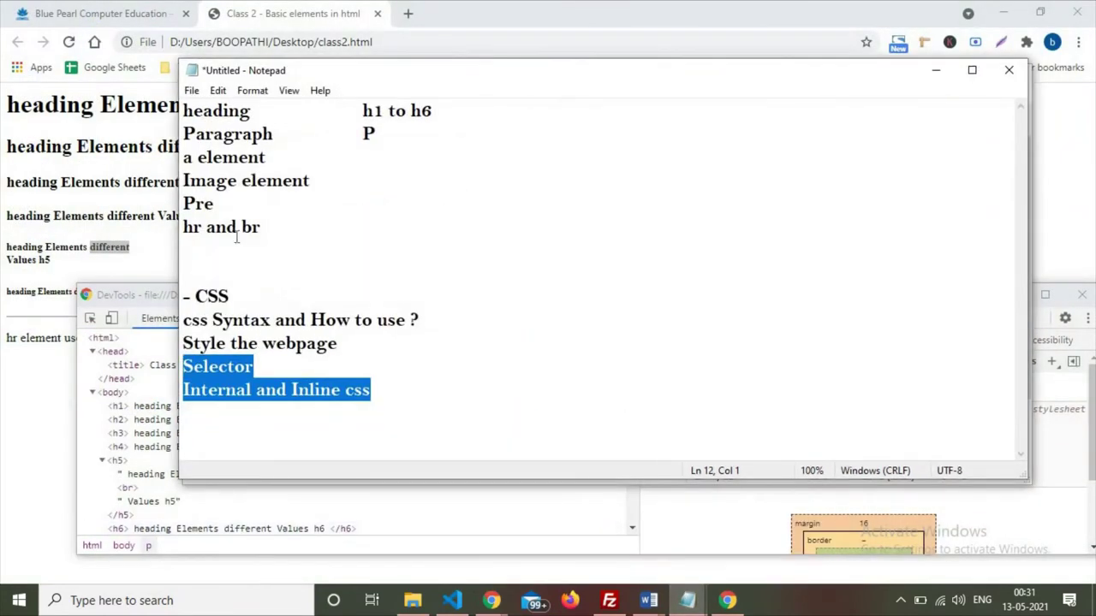
pyautogui.click(236, 236)
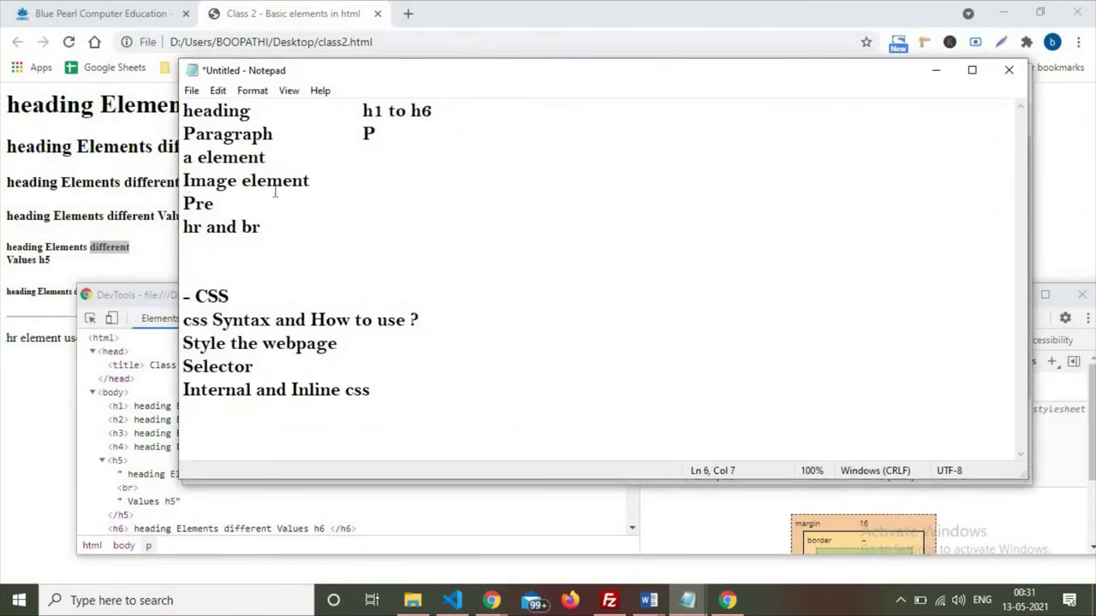
pyautogui.hotkey('alt', 'Tab')
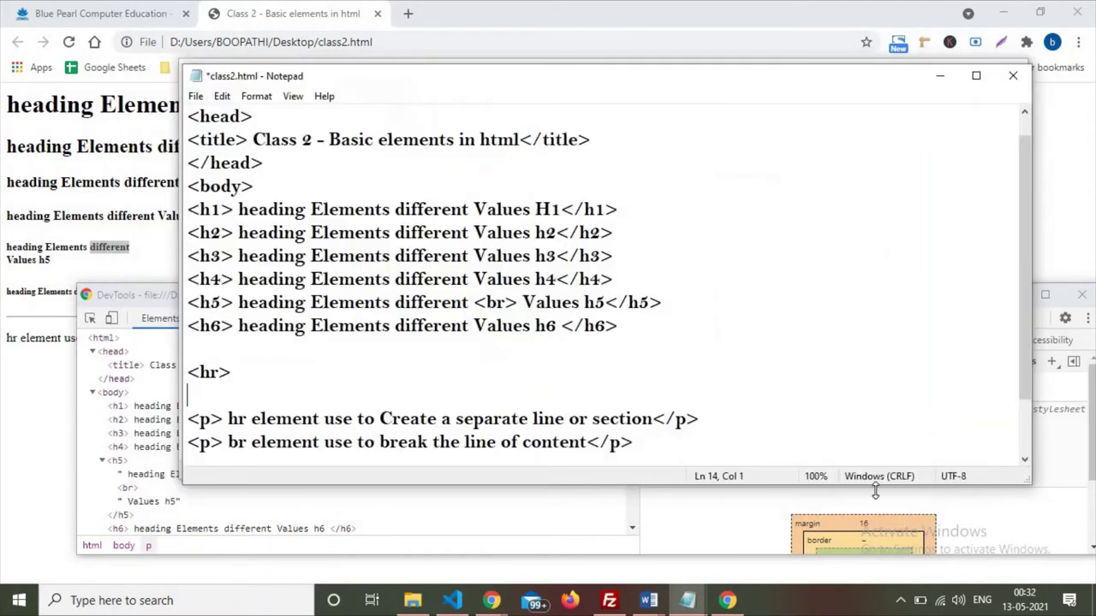
pyautogui.click(392, 377)
pyautogui.press('Return')
pyautogui.write('<a>')
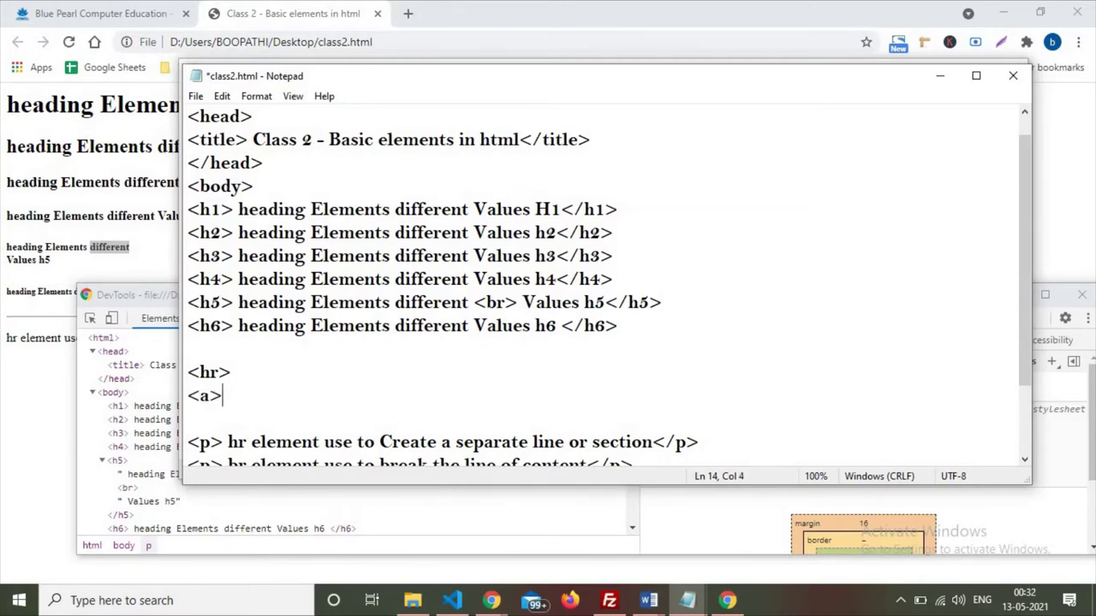
pyautogui.write('Link')
pyautogui.write('</a>')
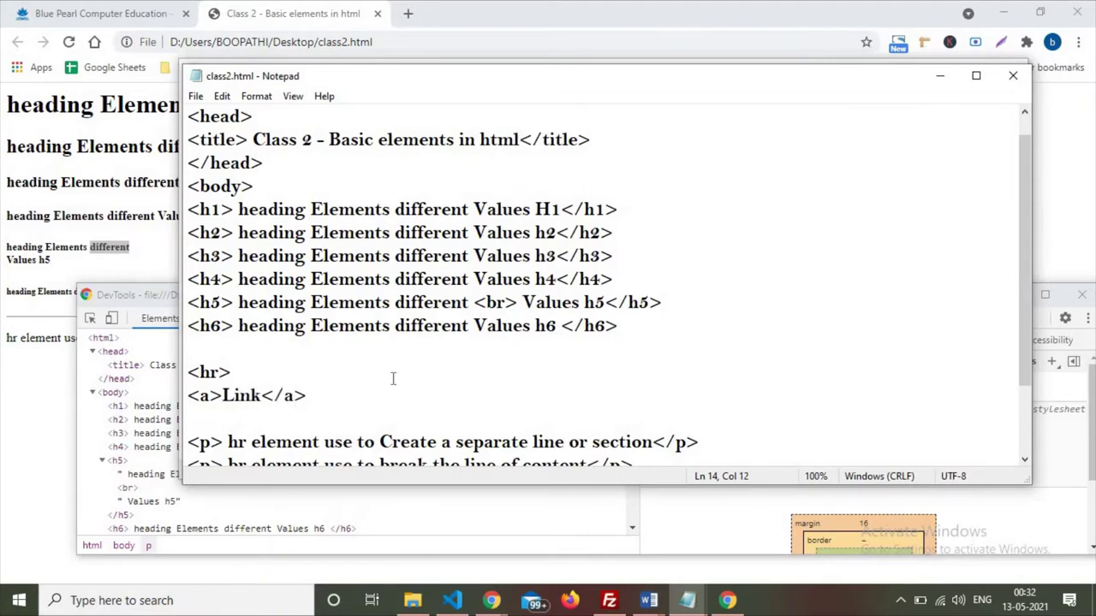
pyautogui.hotkey('alt', 'Tab')
# Step: Reload class2.html in Chrome and select the new Link text on the page
pyautogui.click(53, 402)
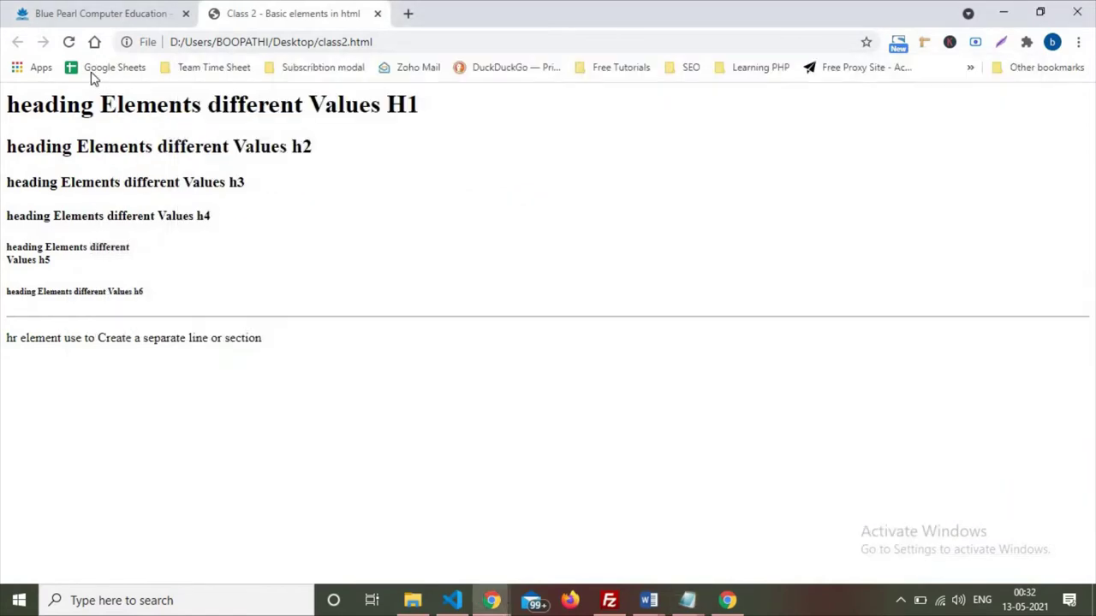
pyautogui.click(69, 41)
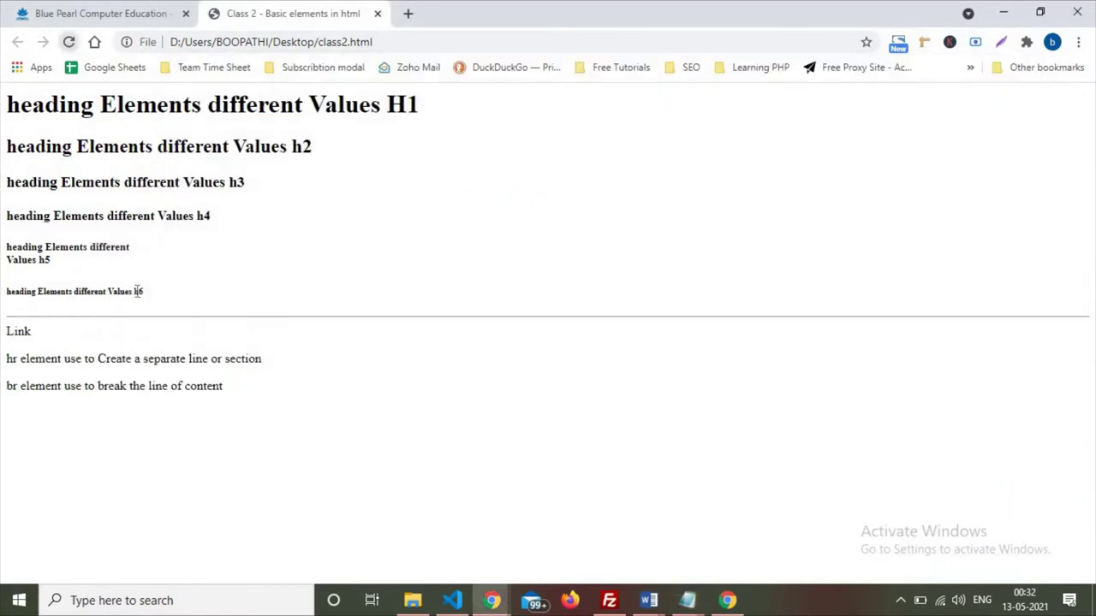
pyautogui.moveTo(2, 332); pyautogui.dragTo(37, 335)
pyautogui.click(2, 334)
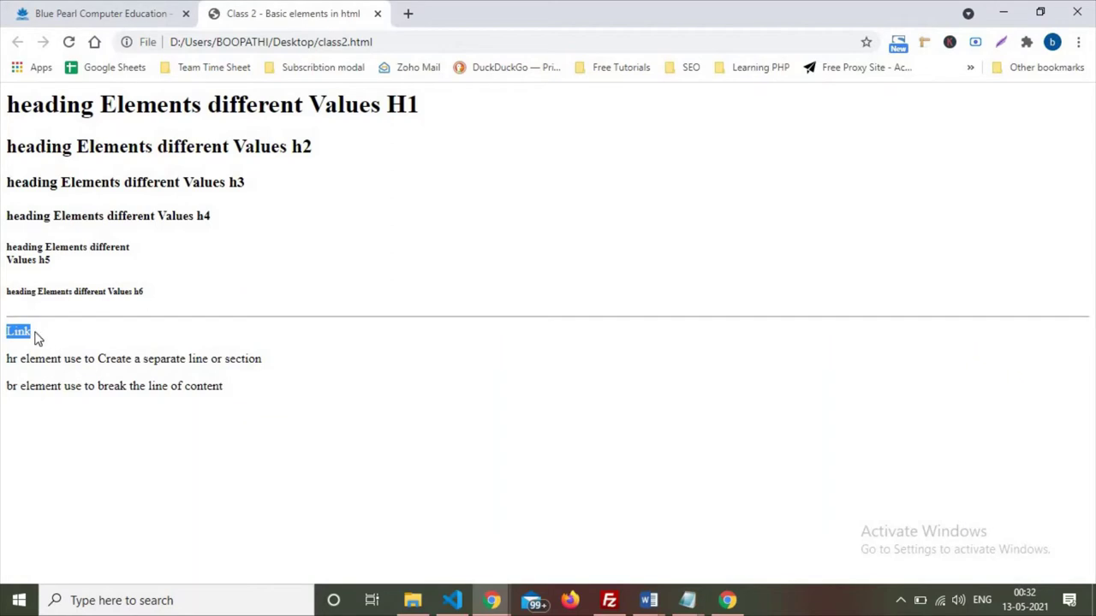
pyautogui.click(14, 337)
pyautogui.moveTo(6, 336); pyautogui.dragTo(85, 335)
pyautogui.click(2, 343)
pyautogui.doubleClick(21, 330)
# Step: Return to class2.html in Notepad and type href="" after the opening <a
pyautogui.hotkey('alt', 'Tab')
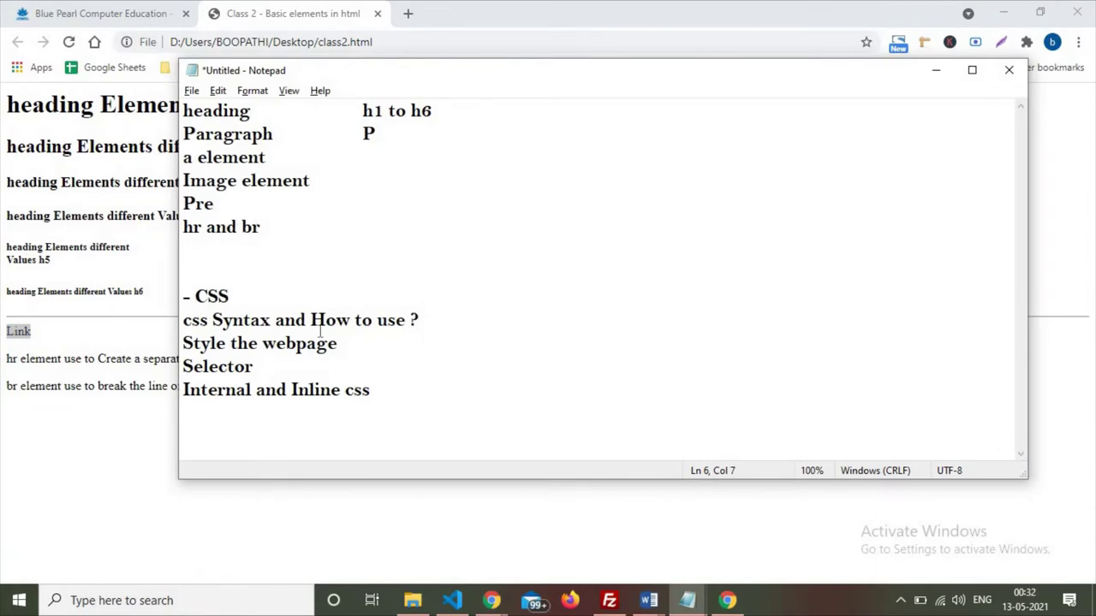
pyautogui.hotkey('alt', 'Tab')
pyautogui.press('Tab')
pyautogui.click(216, 394)
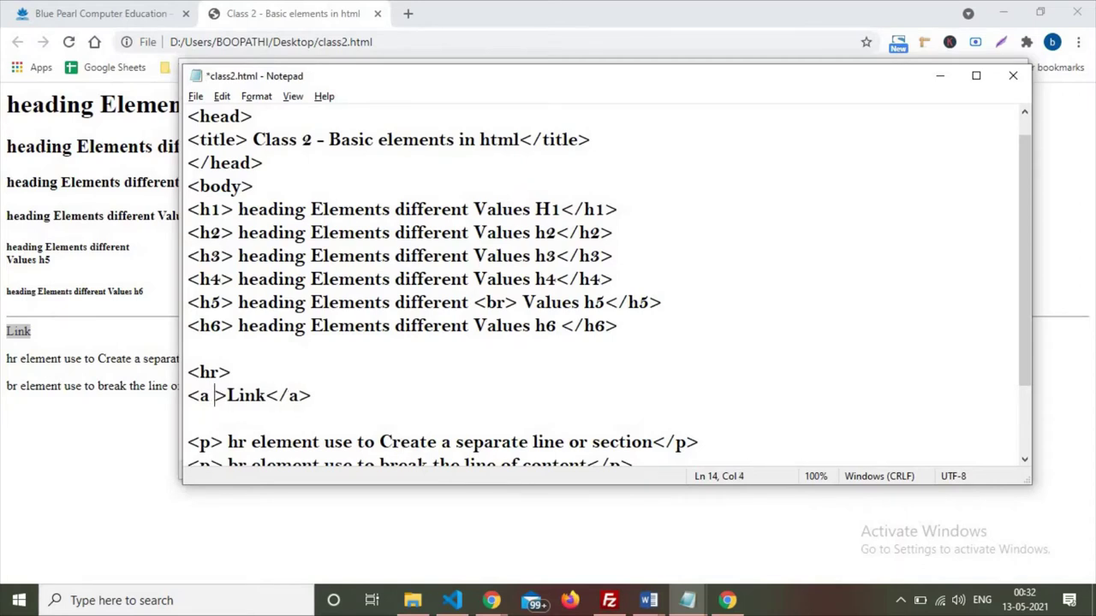
pyautogui.write('h')
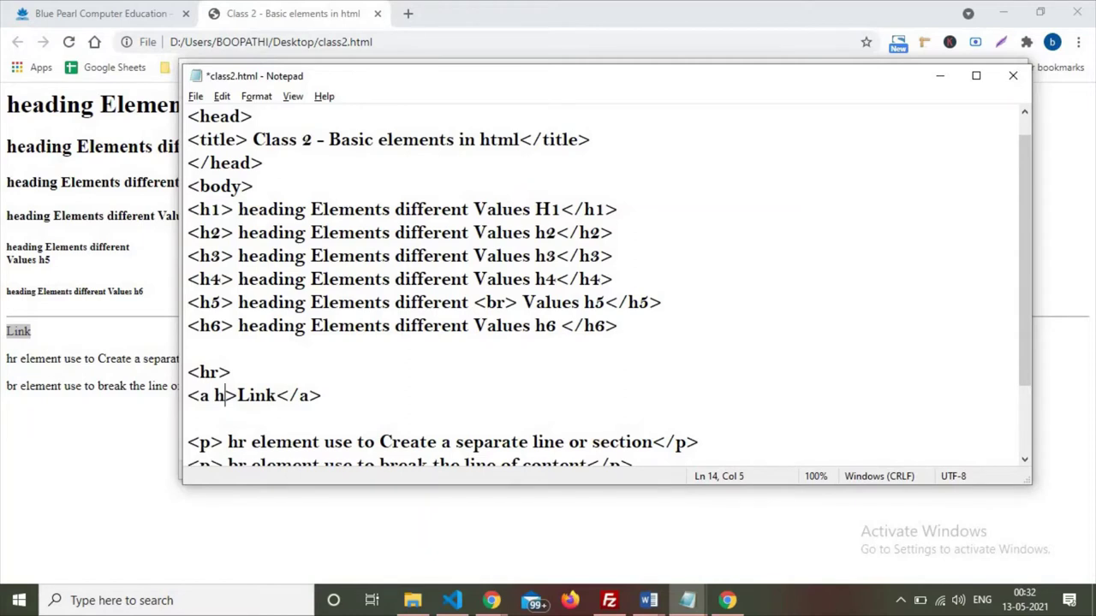
pyautogui.write('ref=')
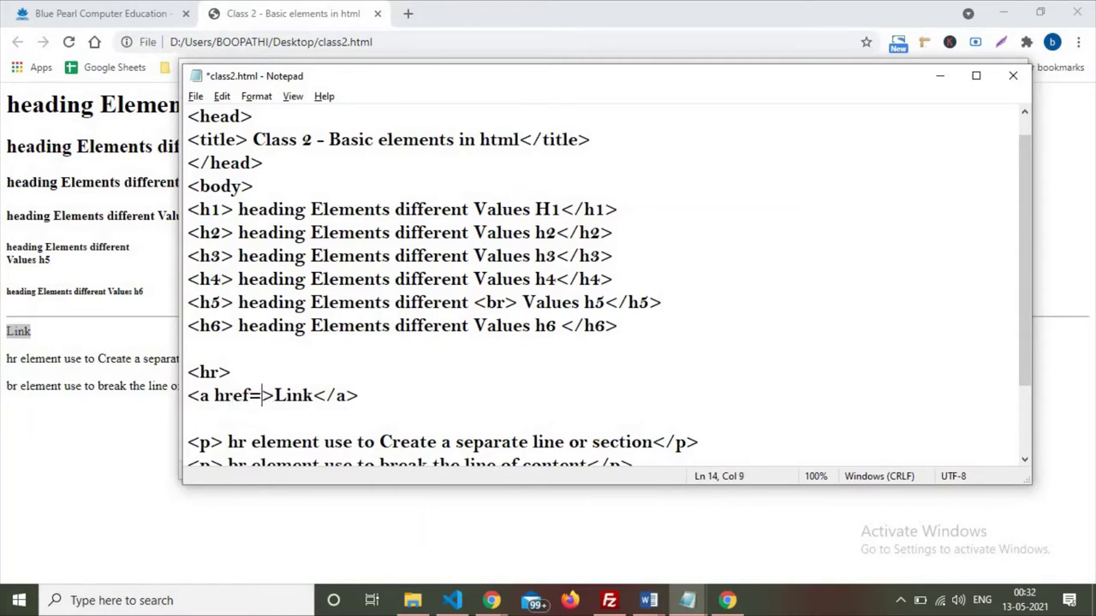
pyautogui.write('""')
# Step: Put the cursor between the empty href quotes, then minimise all windows with Win+D
pyautogui.press('Left')
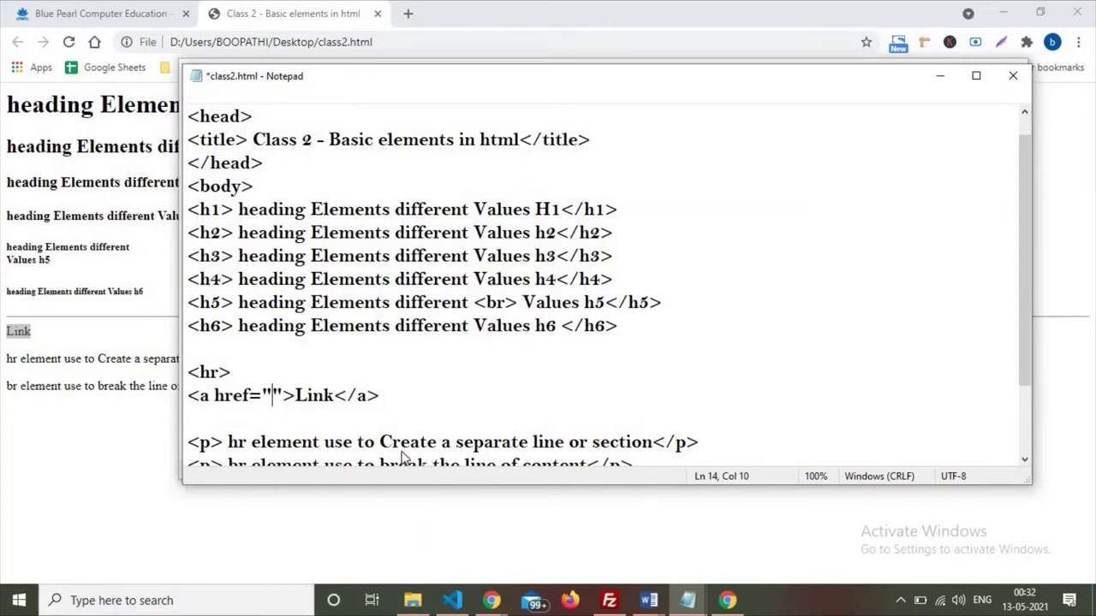
pyautogui.press('super+d')
# Step: Select demo_structure.html on the desktop and enter rename mode on it, leaving the name unchanged
pyautogui.click(159, 286)
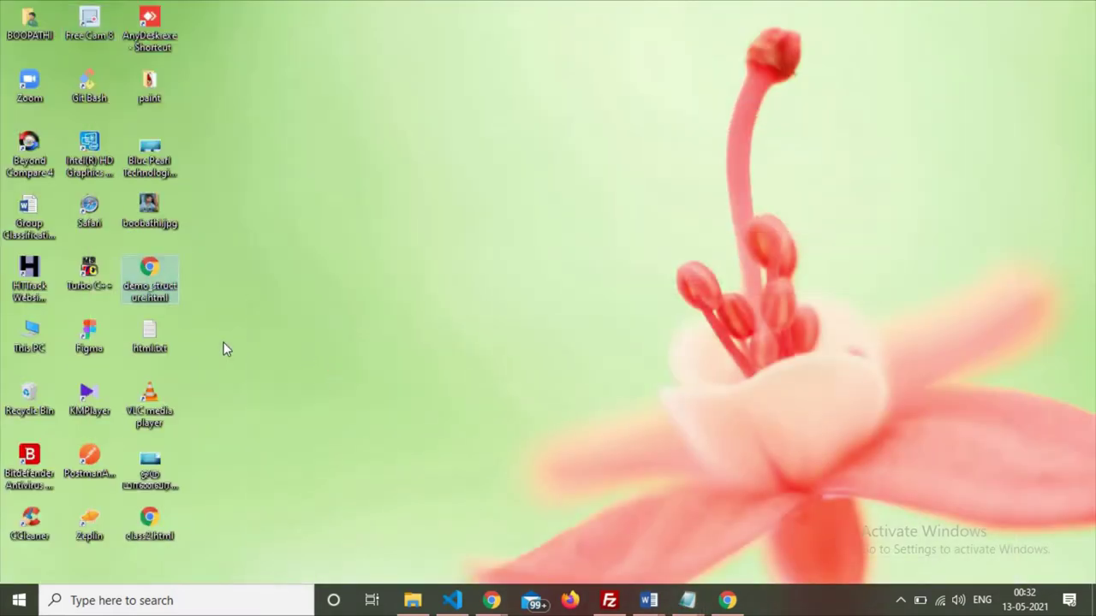
pyautogui.press('F2')
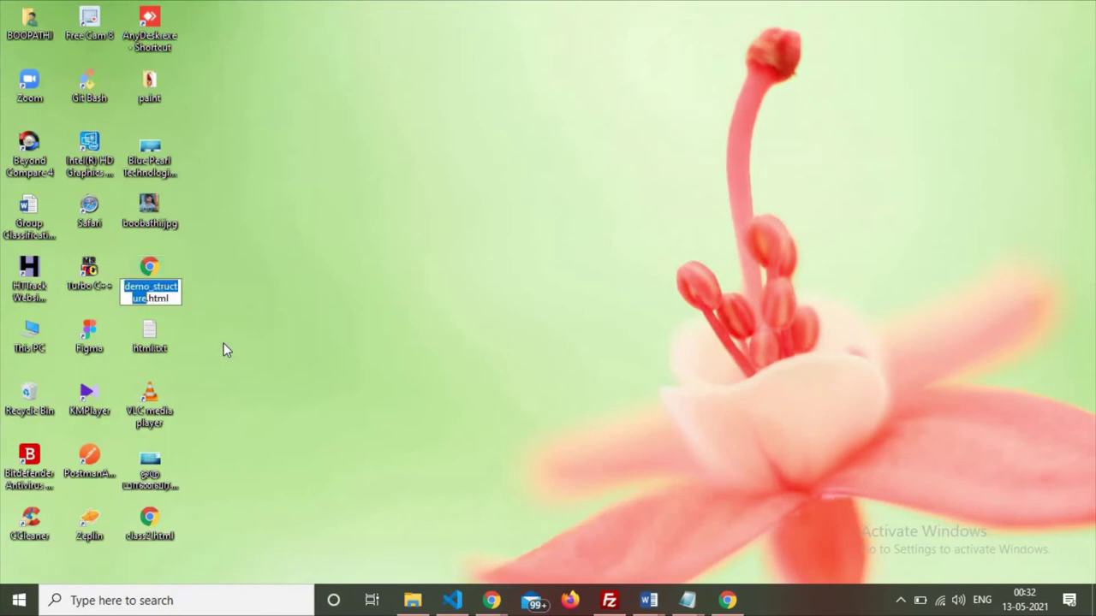
pyautogui.press('Return')
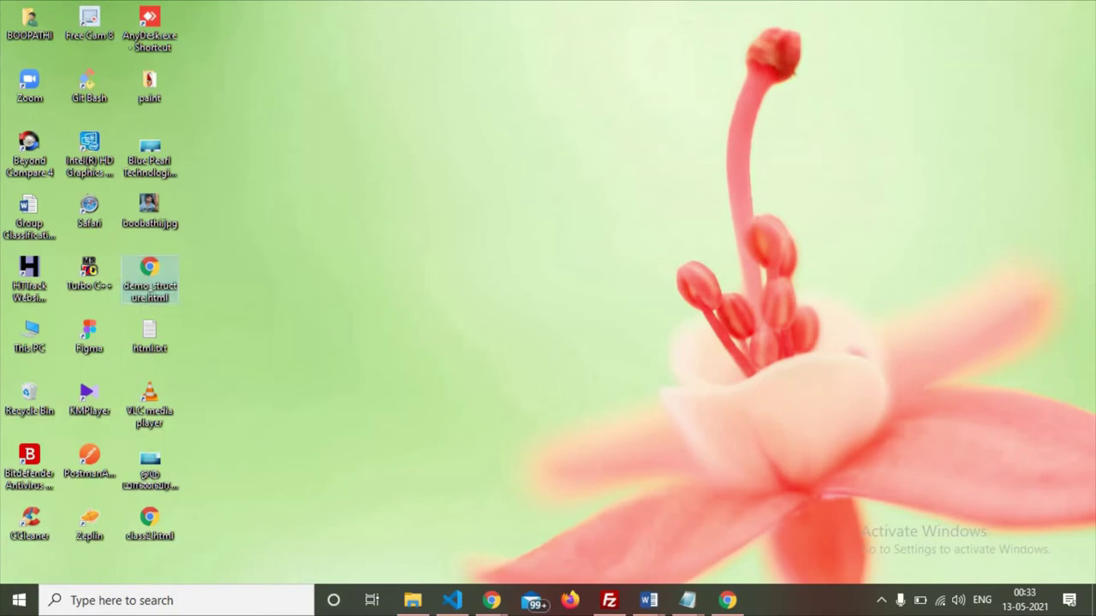
pyautogui.press('F2')
pyautogui.hotkey('ctrl', 'a')
pyautogui.hotkey('ctrl', 'c')
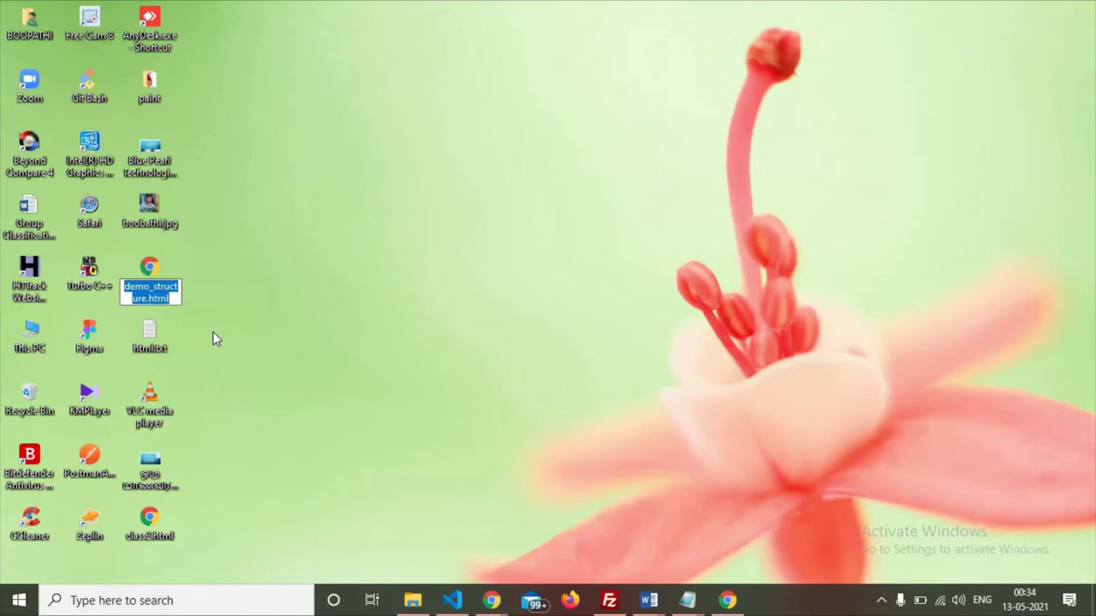
pyautogui.press('Return')
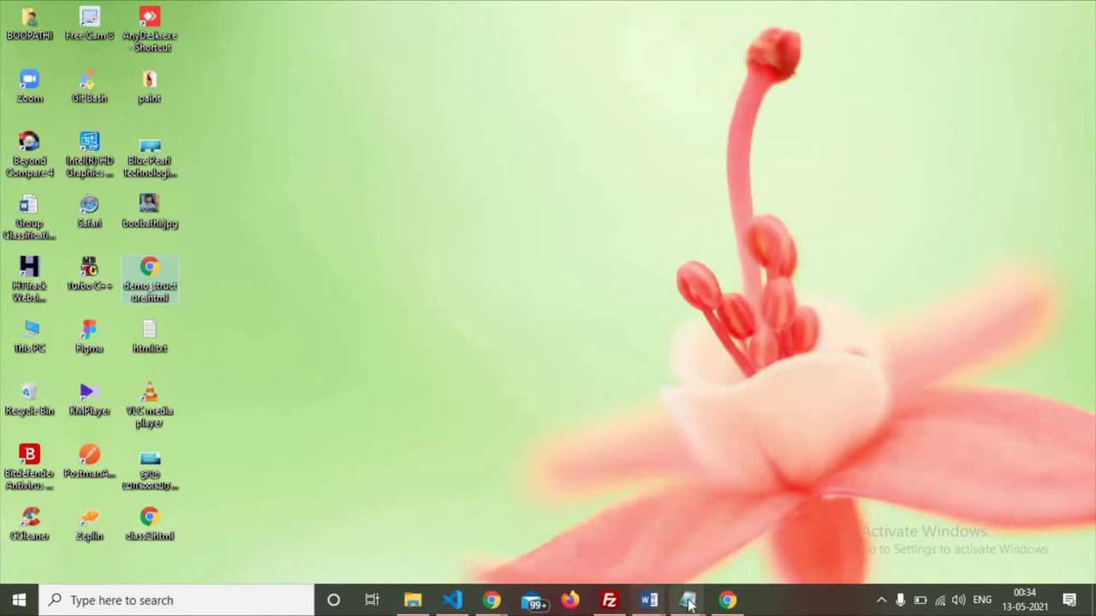
# Step: Paste demo_structure.html into the Link anchor's href in class2.html and save the file
pyautogui.moveTo(689, 602)
pyautogui.click(741, 552)
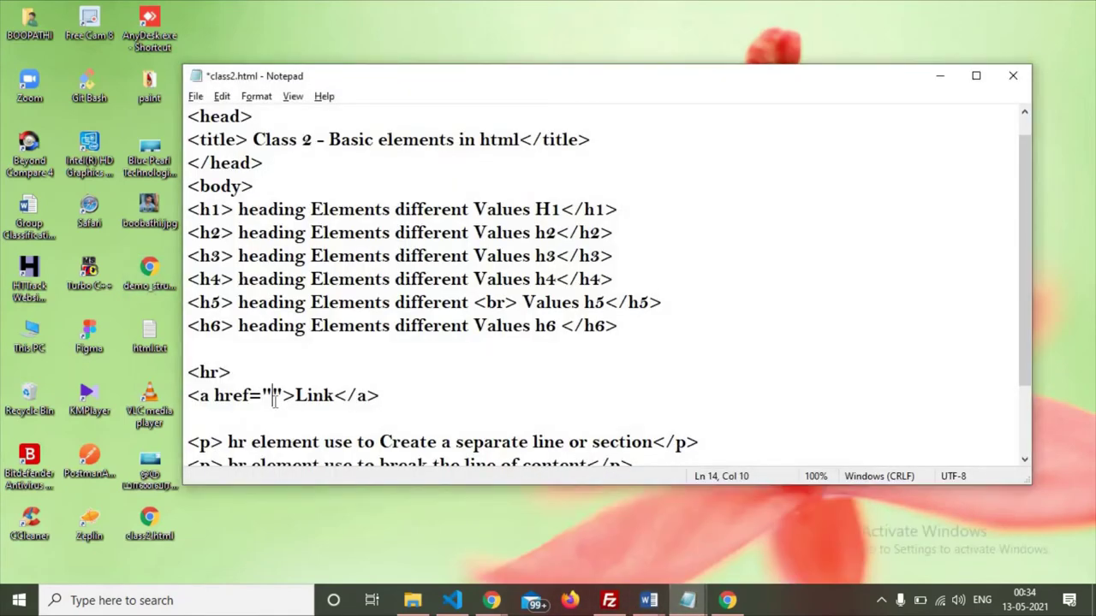
pyautogui.hotkey('ctrl', 'v')
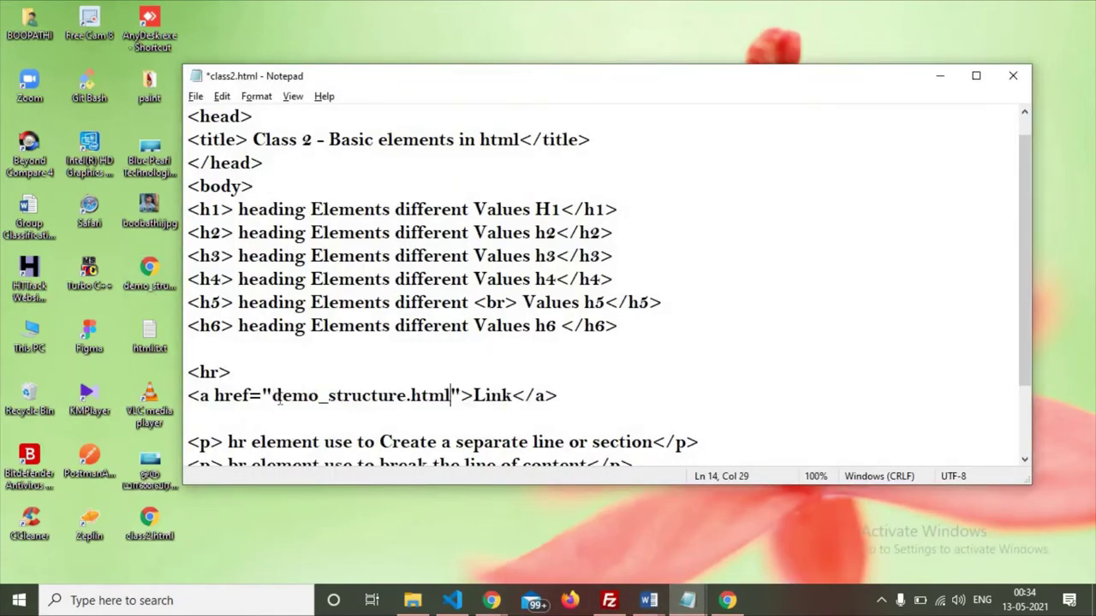
pyautogui.moveTo(272, 395); pyautogui.dragTo(451, 395)
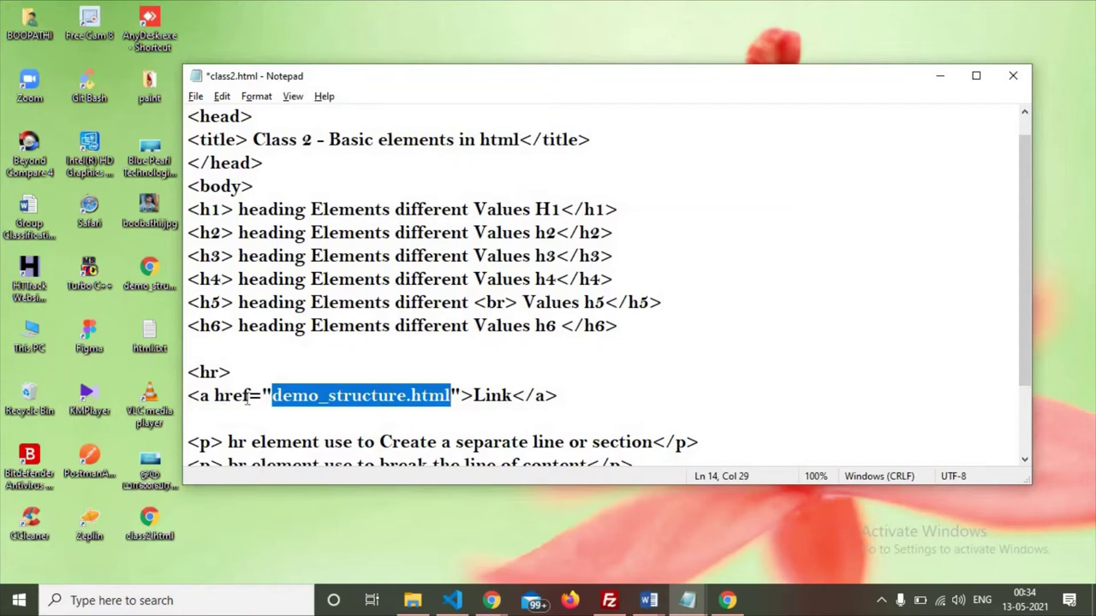
pyautogui.click(485, 396)
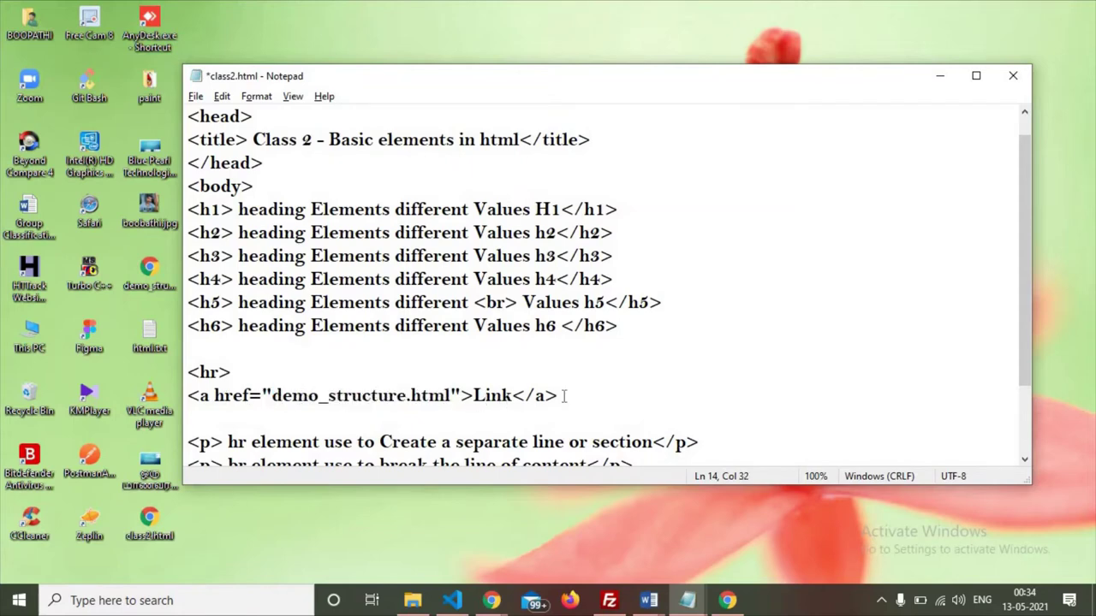
pyautogui.hotkey('ctrl', 's')
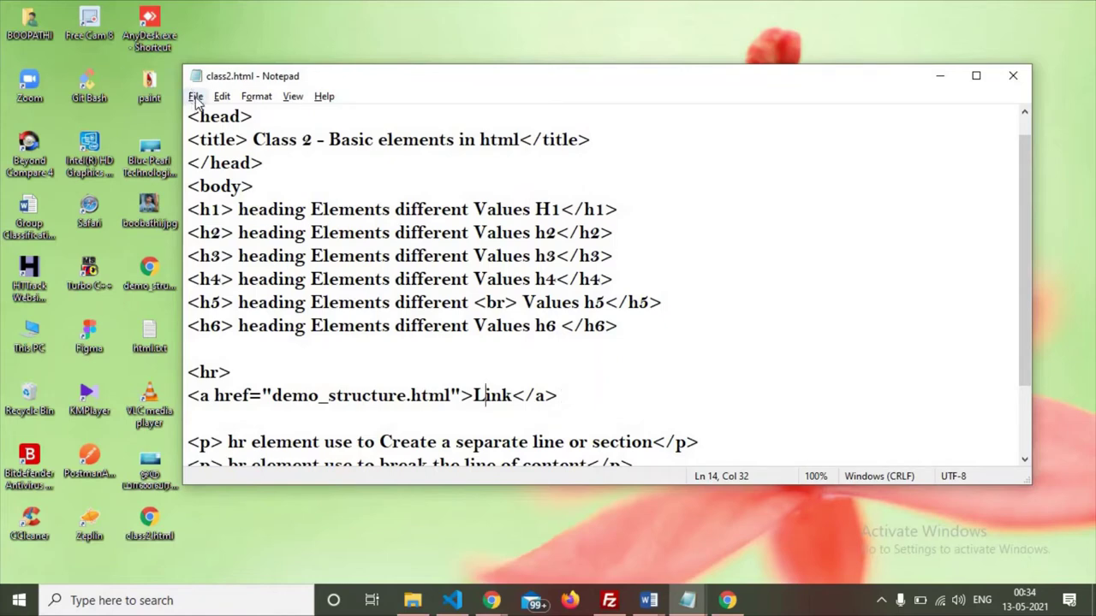
pyautogui.click(490, 600)
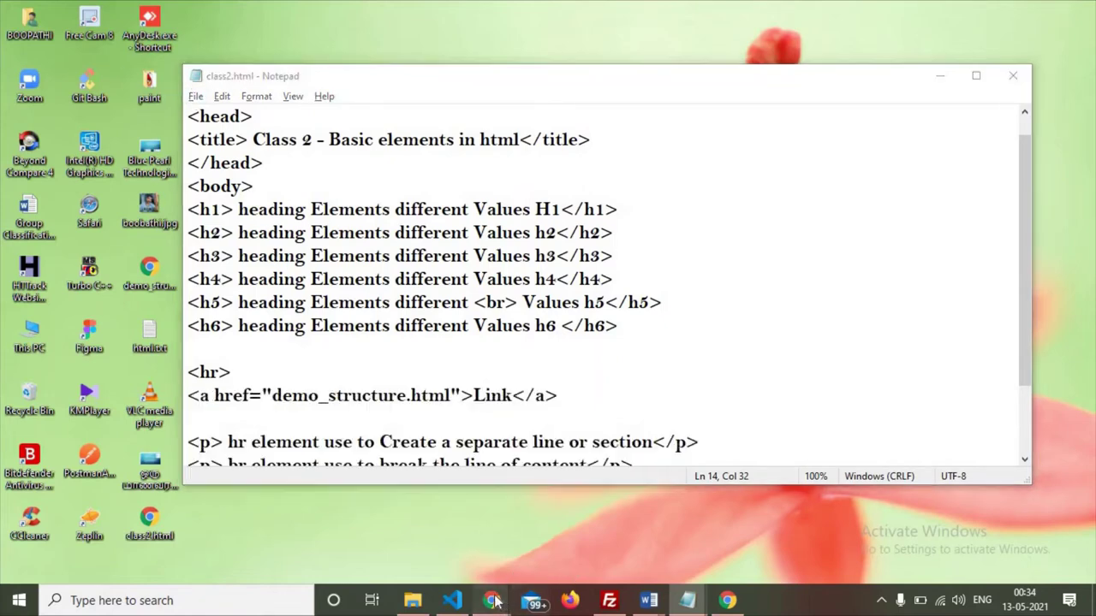
# Step: Reload class2.html in Chrome, follow Link to demo_structure.html, and go back to class2.html
pyautogui.click(636, 531)
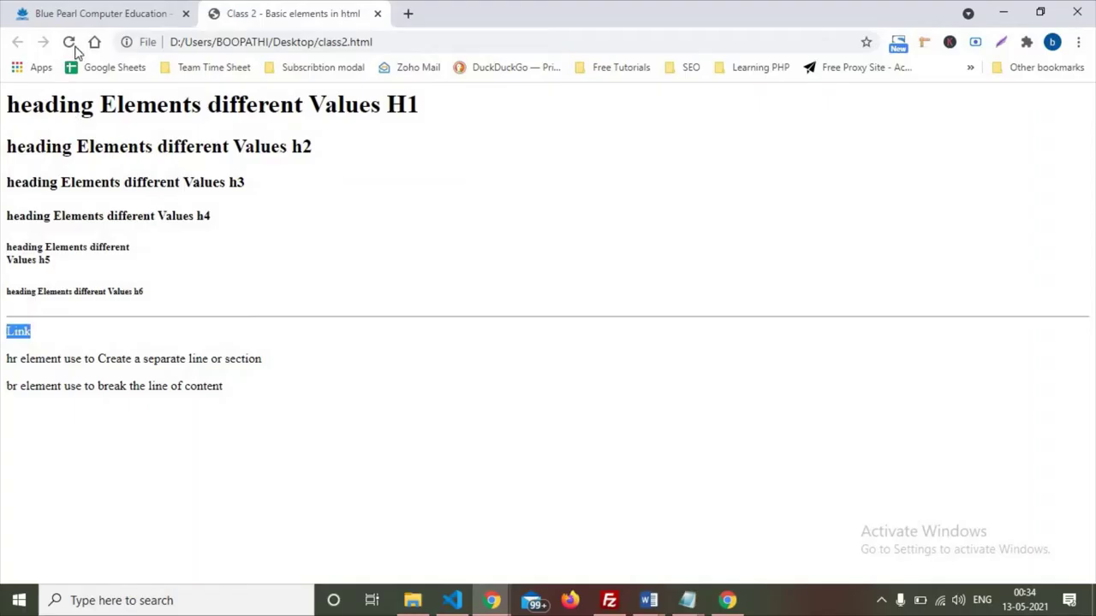
pyautogui.click(70, 42)
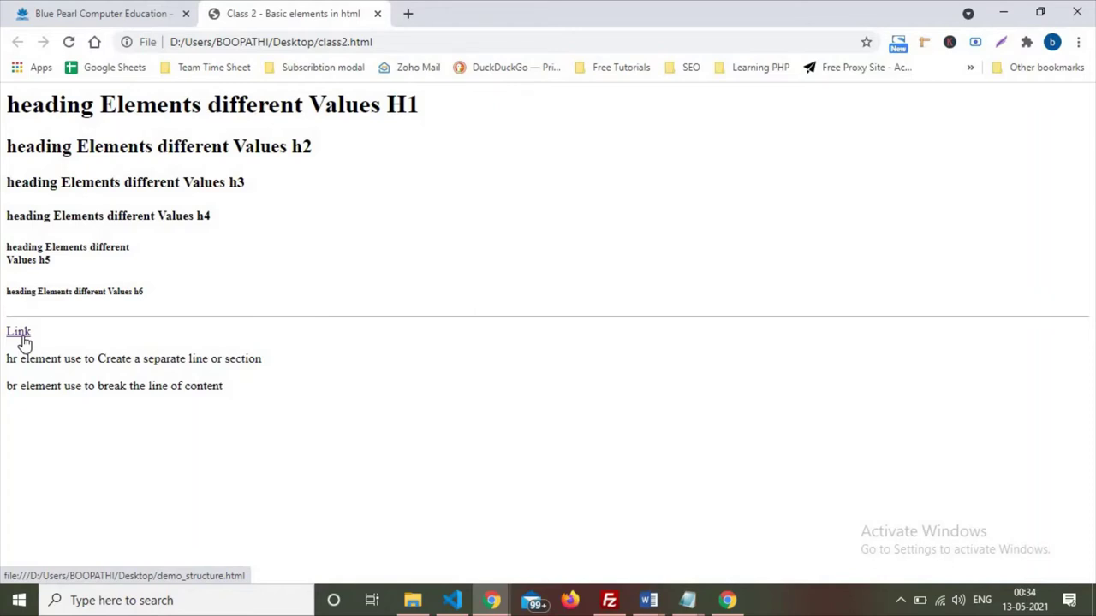
pyautogui.click(23, 341)
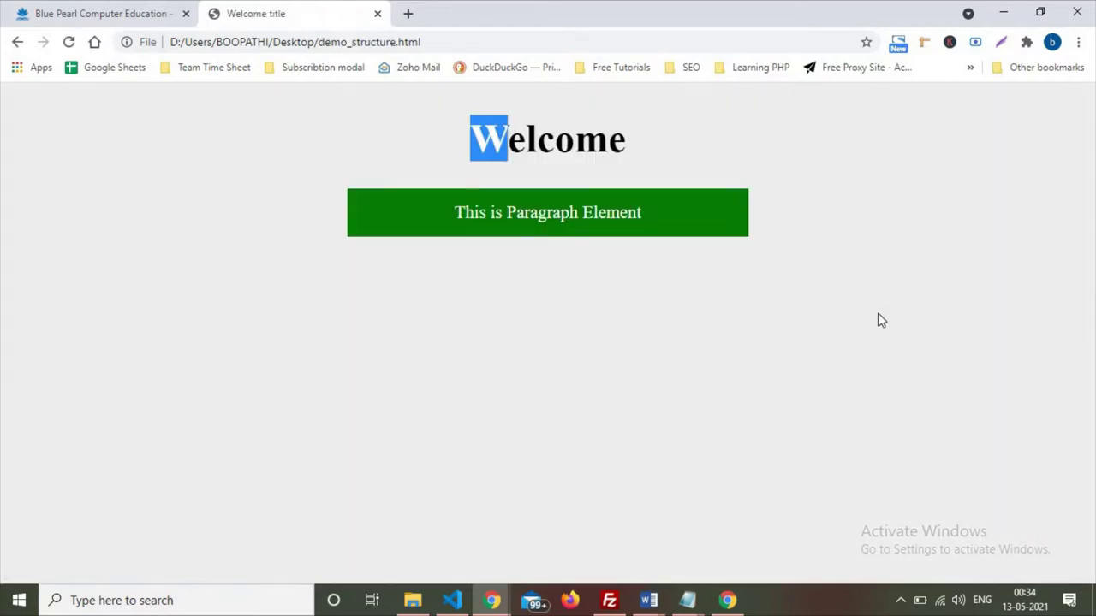
pyautogui.moveTo(882, 320); pyautogui.dragTo(643, 260)
pyautogui.click(643, 259)
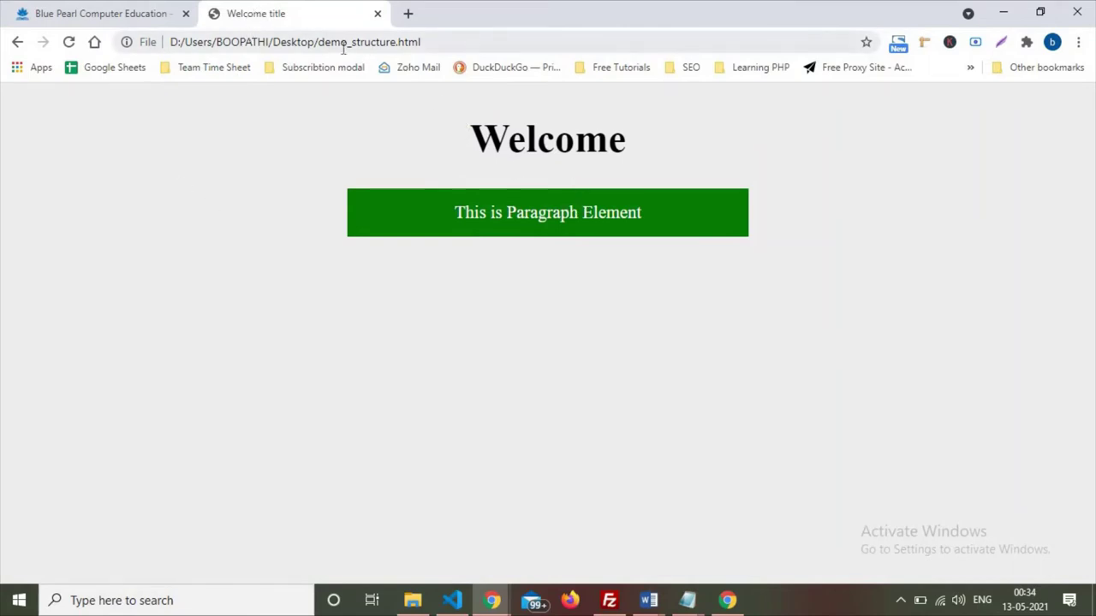
pyautogui.click(16, 45)
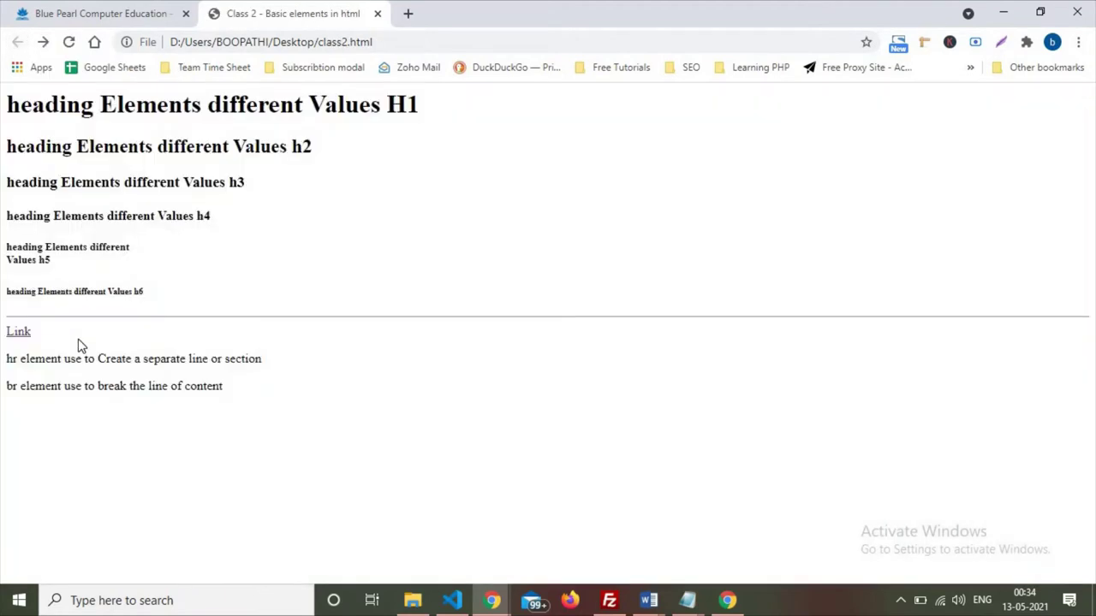
pyautogui.rightClick(21, 335)
# Step: Inspect the Link anchor and move the undocked DevTools window up to the top of the screen
pyautogui.click(101, 484)
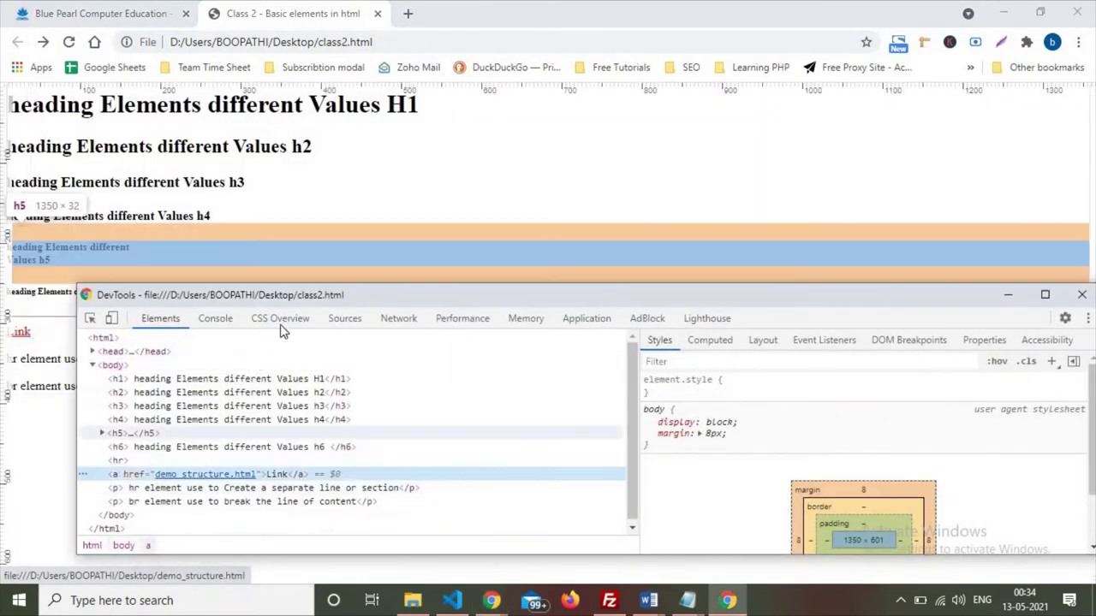
pyautogui.moveTo(301, 301); pyautogui.dragTo(233, 53)
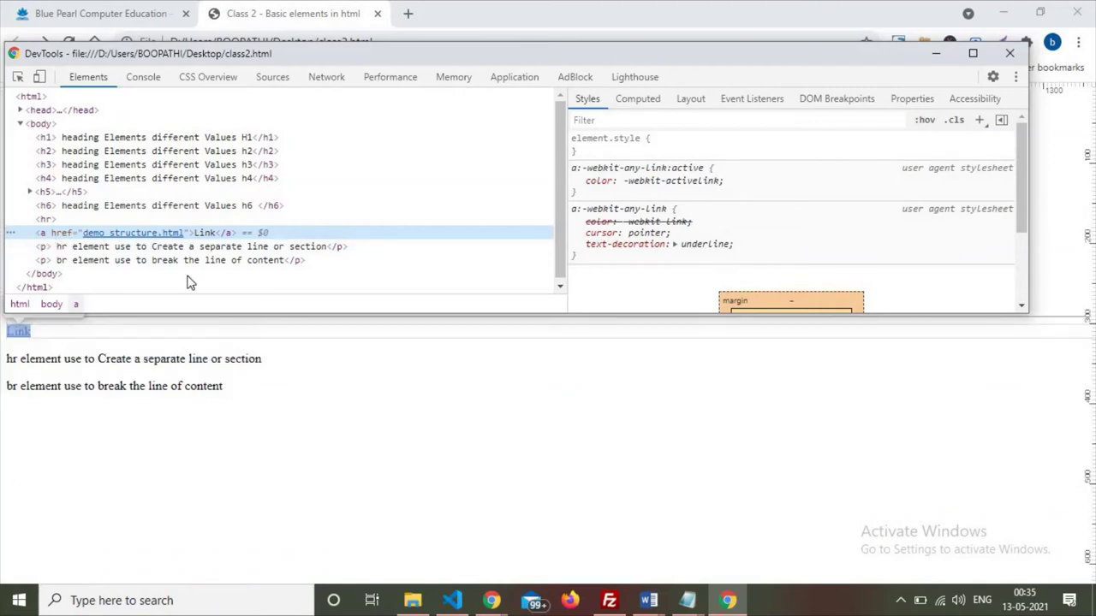
# Step: Add an ::Attributes:: heading below the hr and br entries in the untitled notes
pyautogui.moveTo(687, 600)
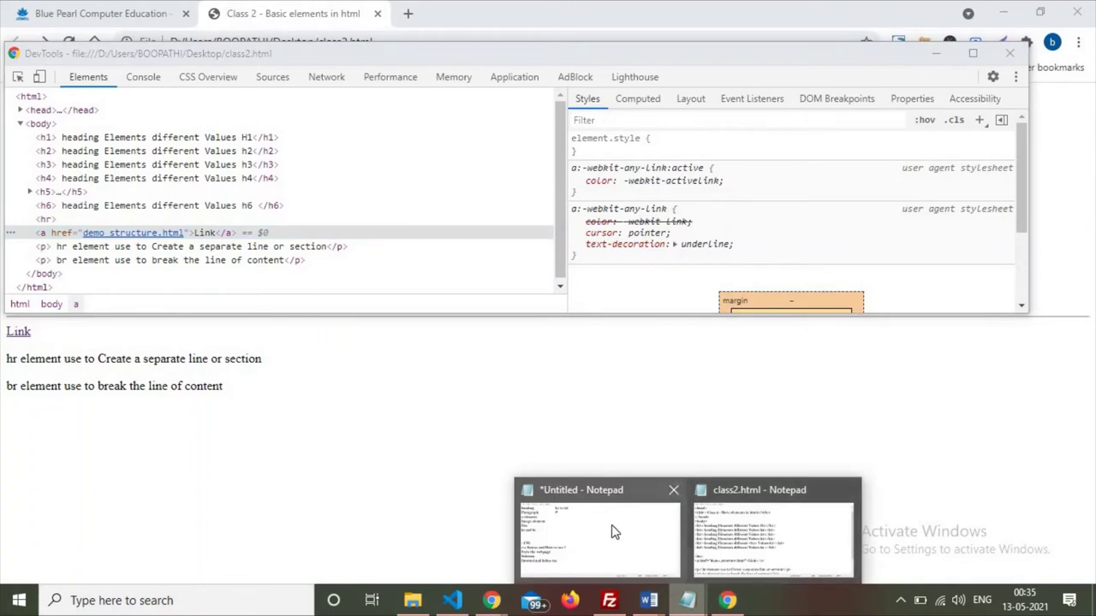
pyautogui.click(611, 530)
pyautogui.click(319, 248)
pyautogui.press('Return')
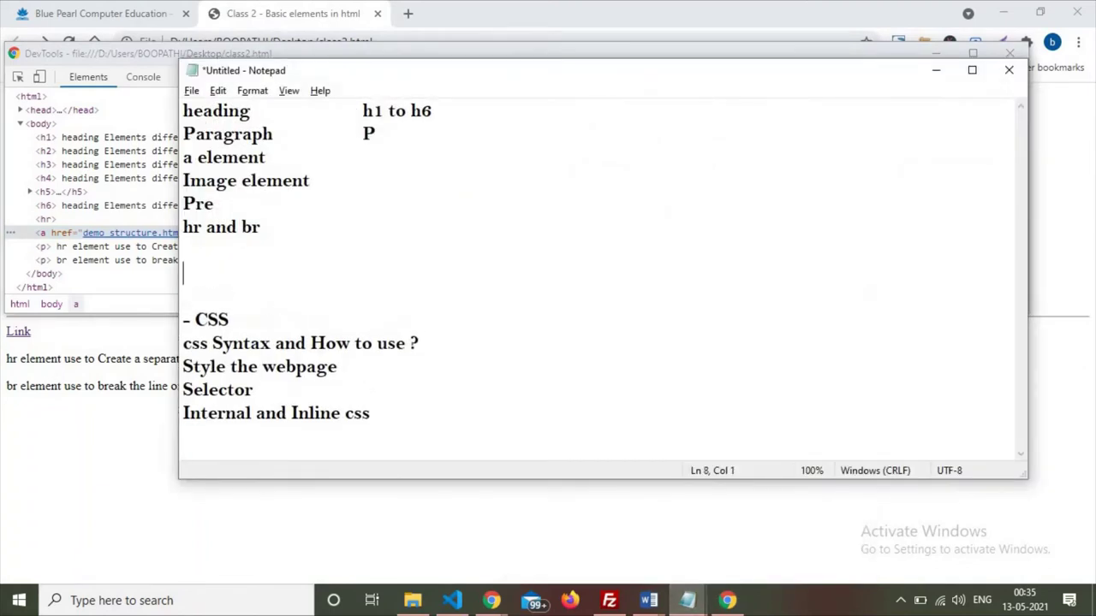
pyautogui.press('Return')
pyautogui.write('Attrib')
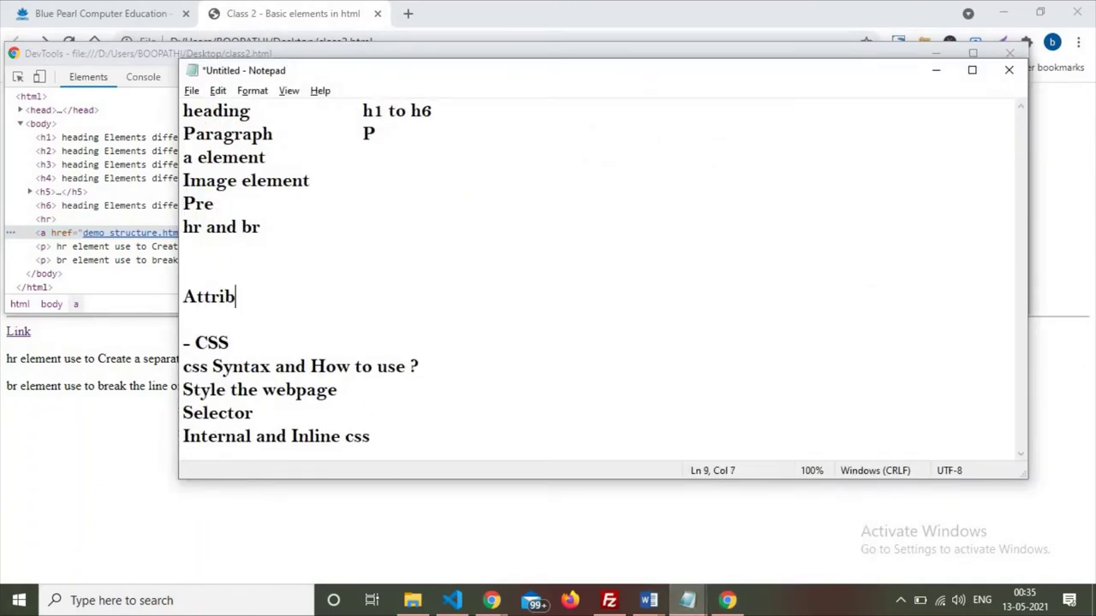
pyautogui.write('utes:')
pyautogui.click(183, 296)
pyautogui.write('""')
pyautogui.press('BackSpace')
pyautogui.press('BackSpace')
pyautogui.write('::')
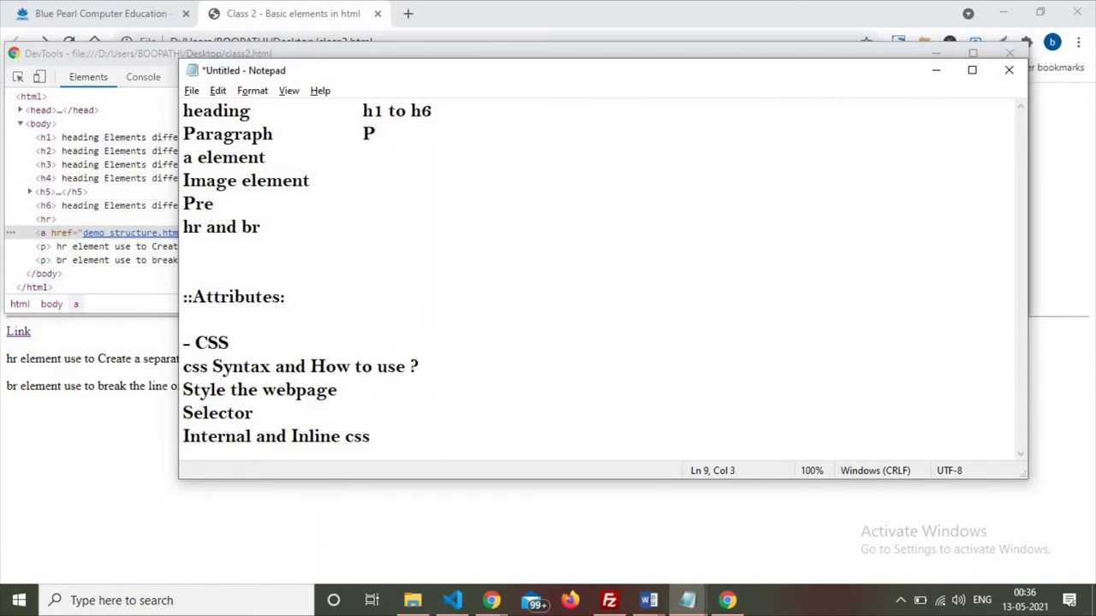
pyautogui.click(286, 296)
pyautogui.write(':')
# Step: Add a 'Tag ==' line under ::Attributes::, select the a element entry, and return to DevTools
pyautogui.press('Return')
pyautogui.press('Return')
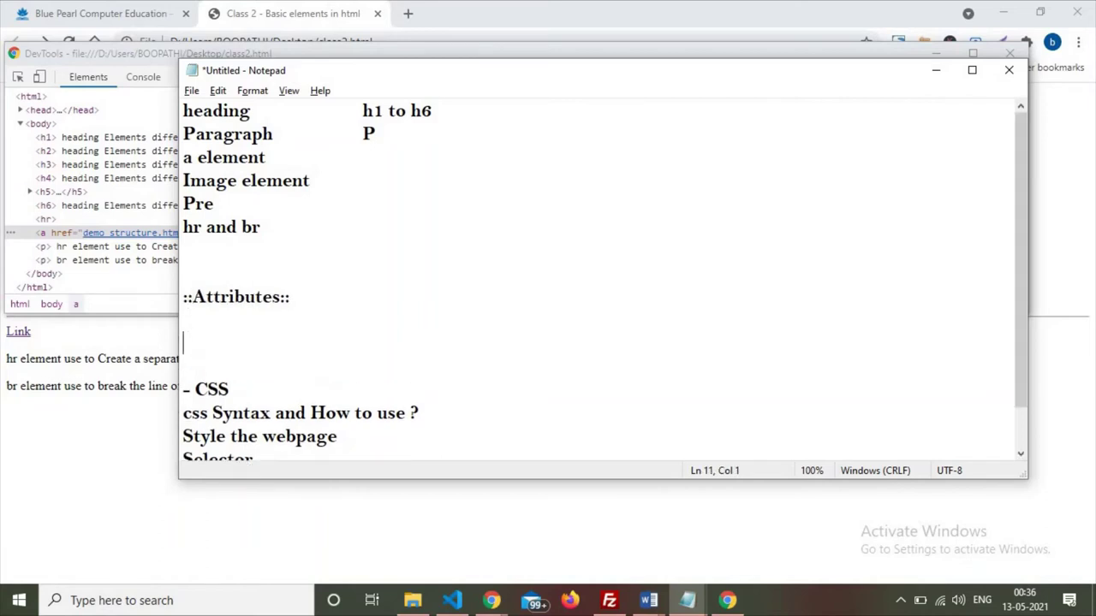
pyautogui.write('Tag')
pyautogui.write(' ==')
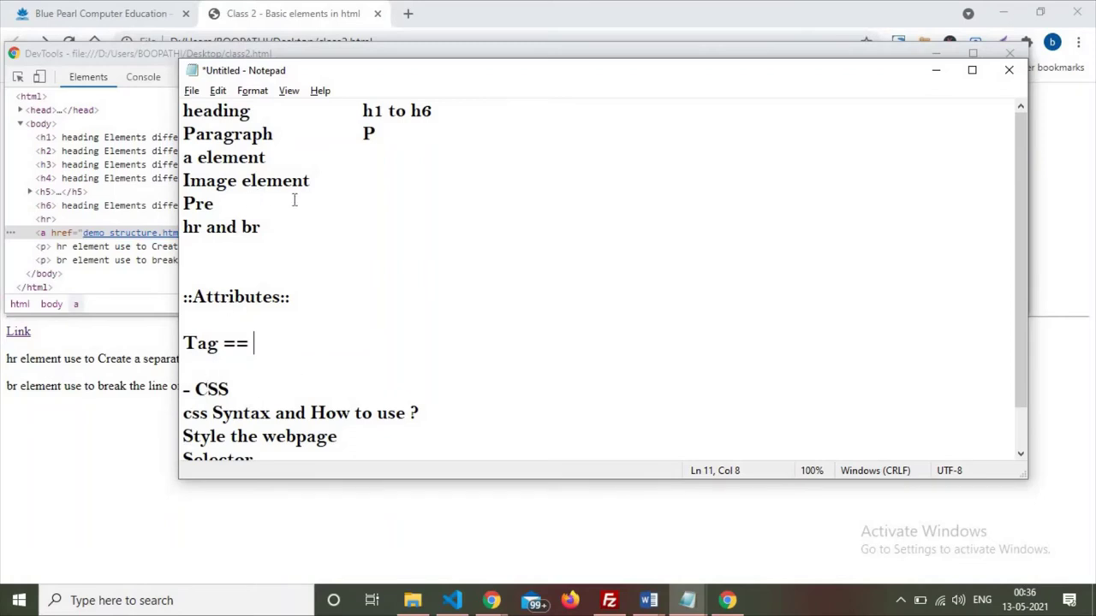
pyautogui.moveTo(266, 157); pyautogui.dragTo(162, 160)
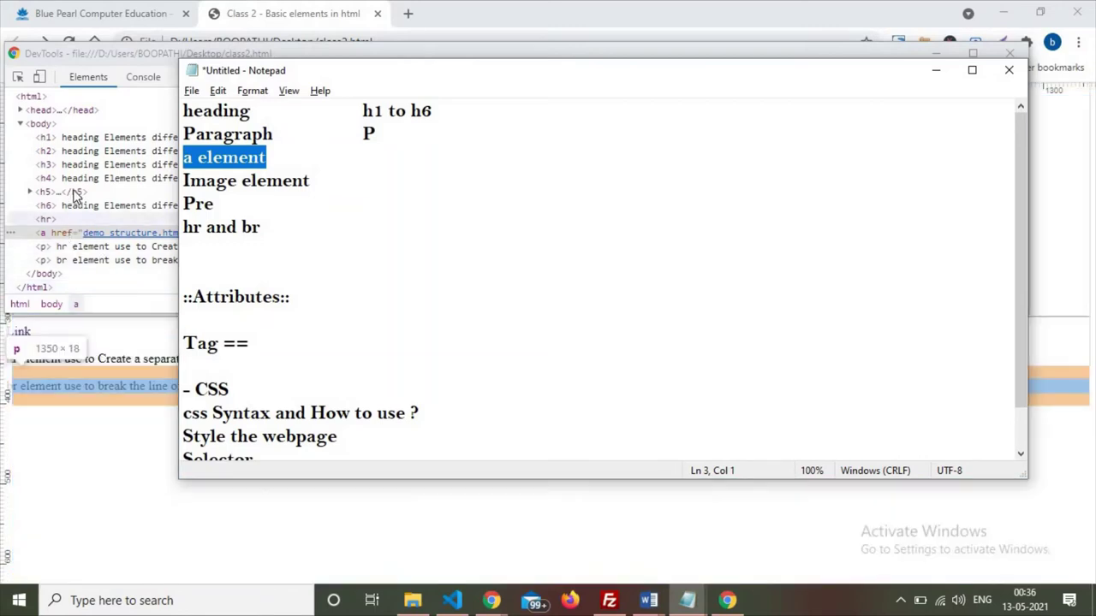
pyautogui.click(73, 193)
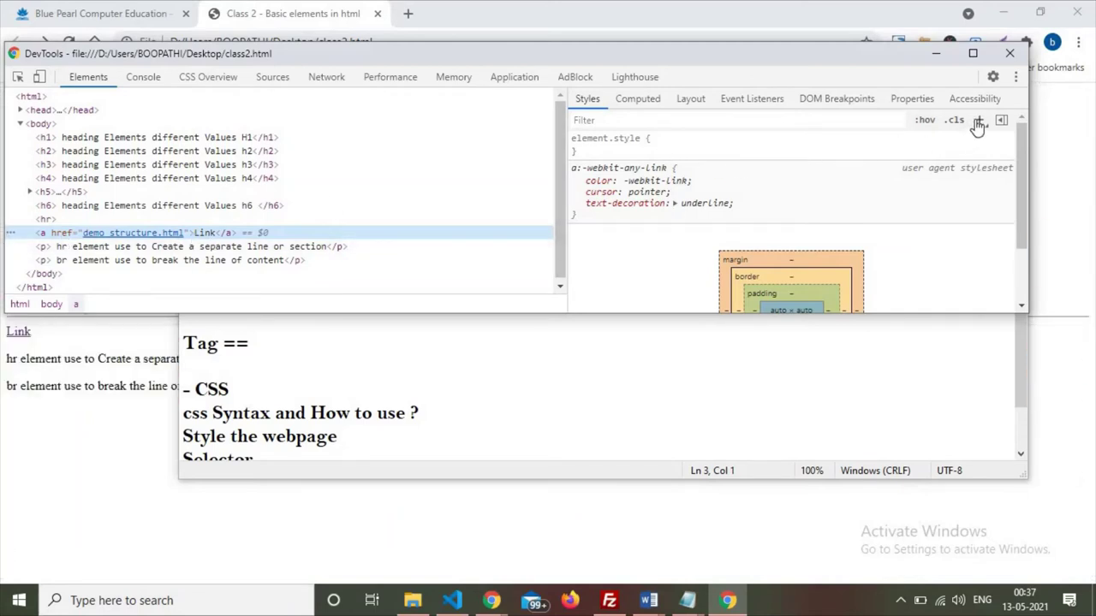
# Step: Add inline background: green and padding: 5px to the Link anchor's element.style
pyautogui.click(731, 151)
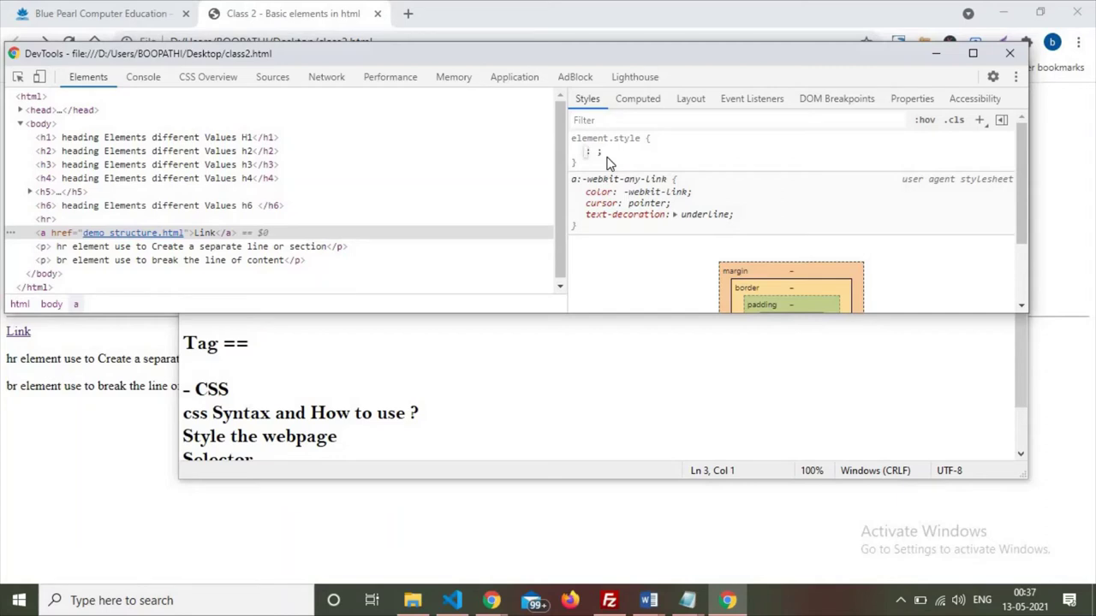
pyautogui.write('background')
pyautogui.press('Return')
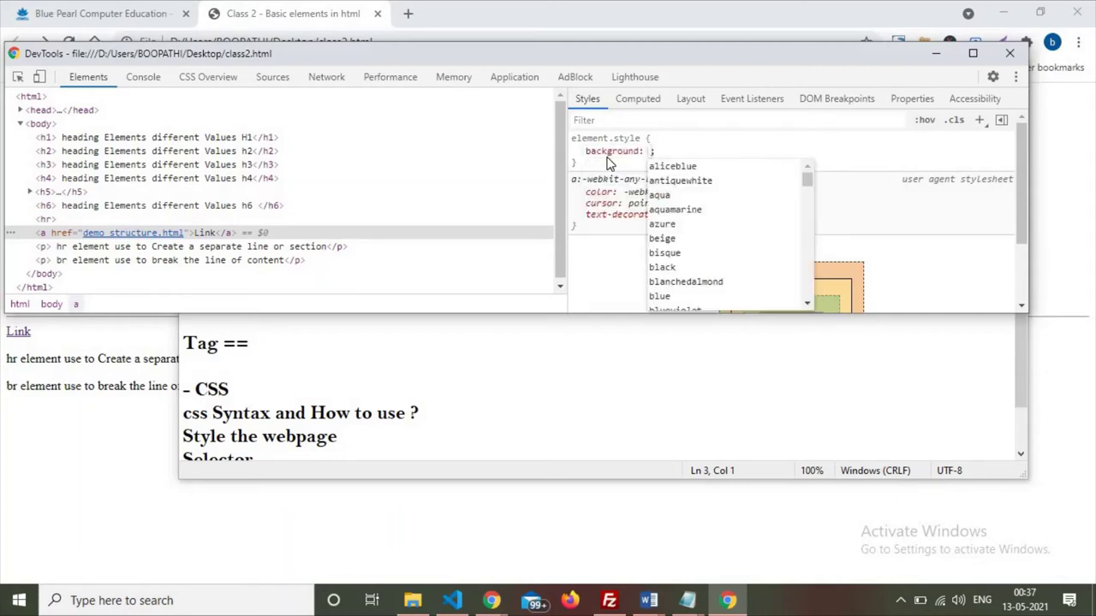
pyautogui.write('#')
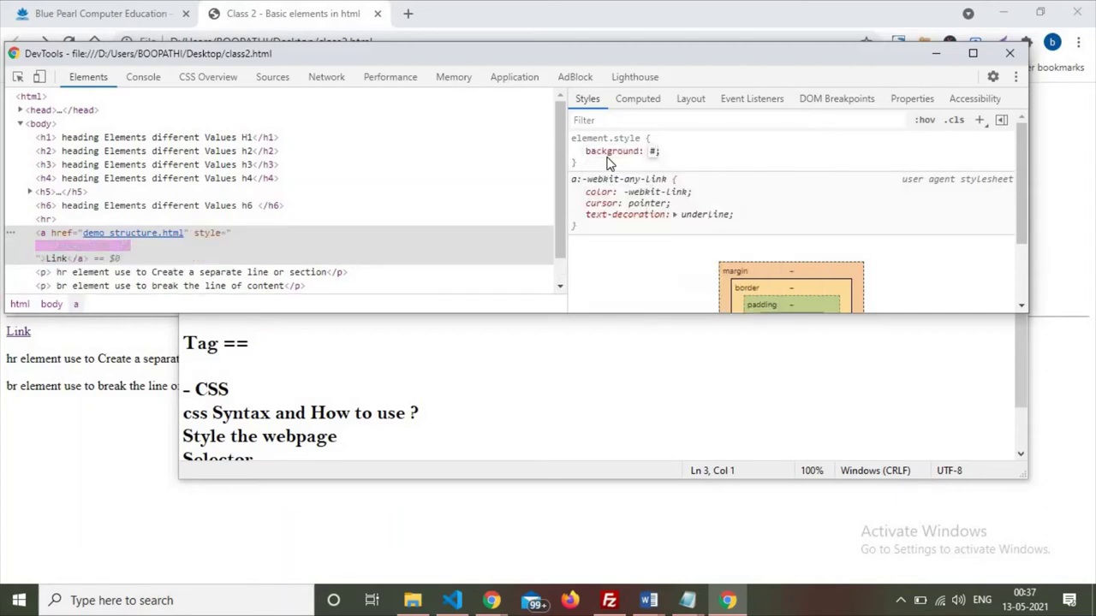
pyautogui.press('BackSpace')
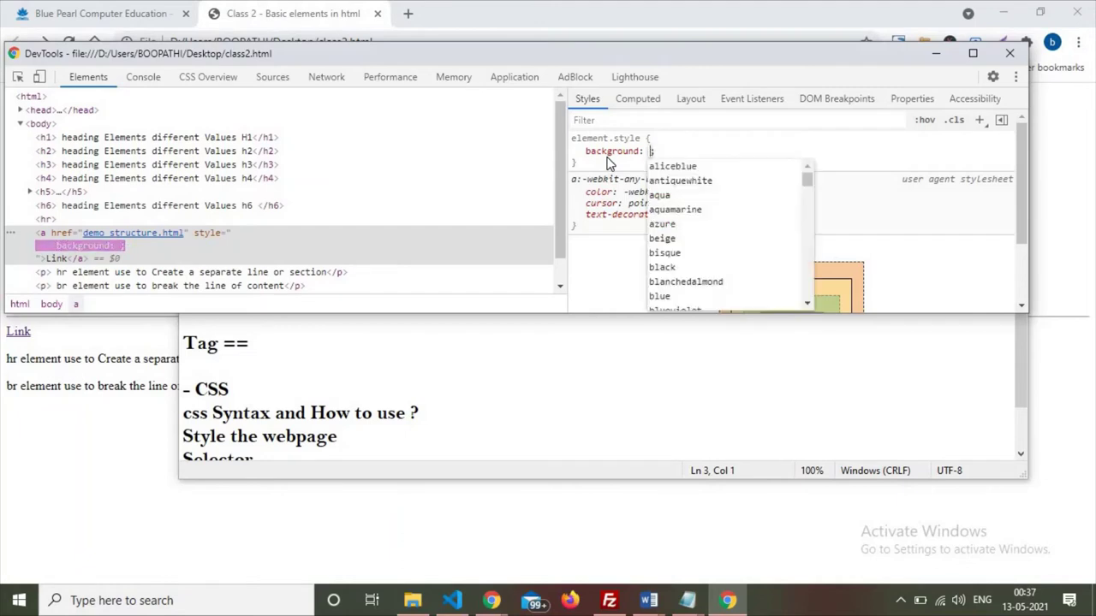
pyautogui.write('green')
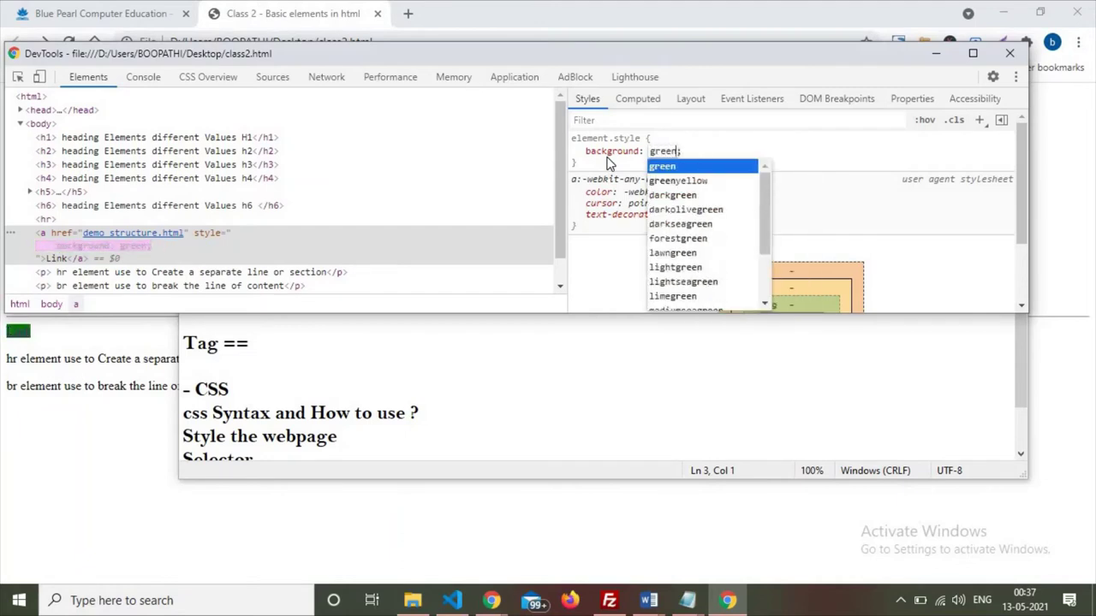
pyautogui.press('Return')
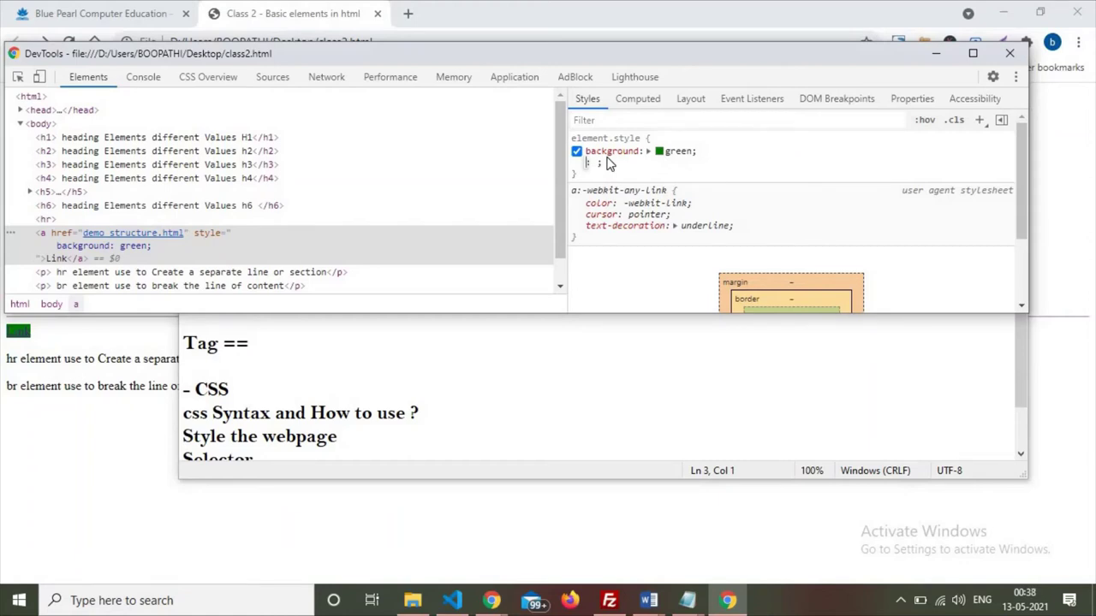
pyautogui.write('pa')
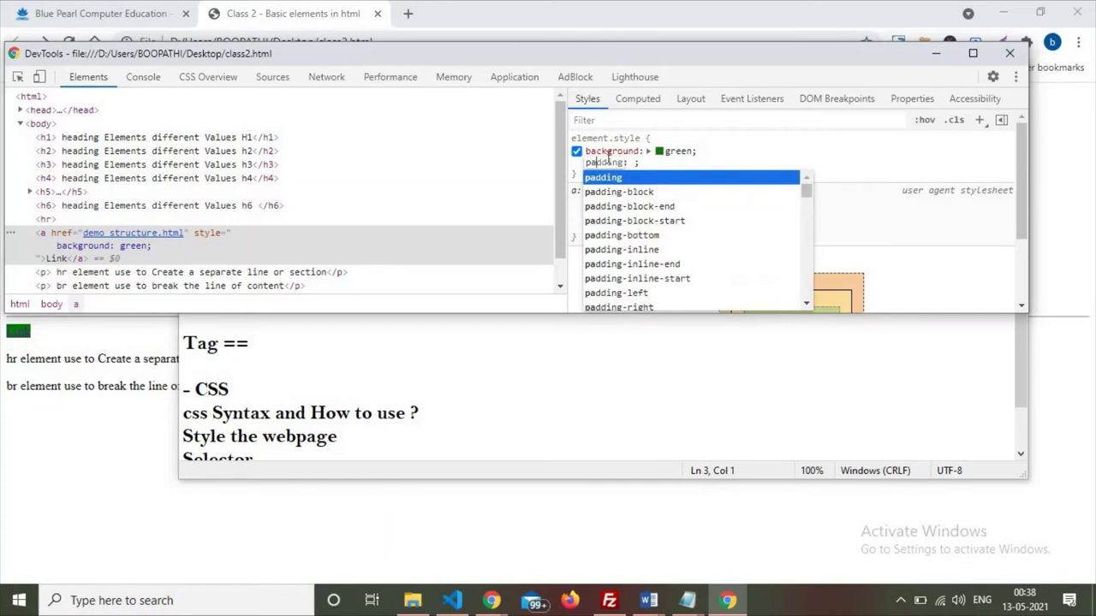
pyautogui.press('Tab')
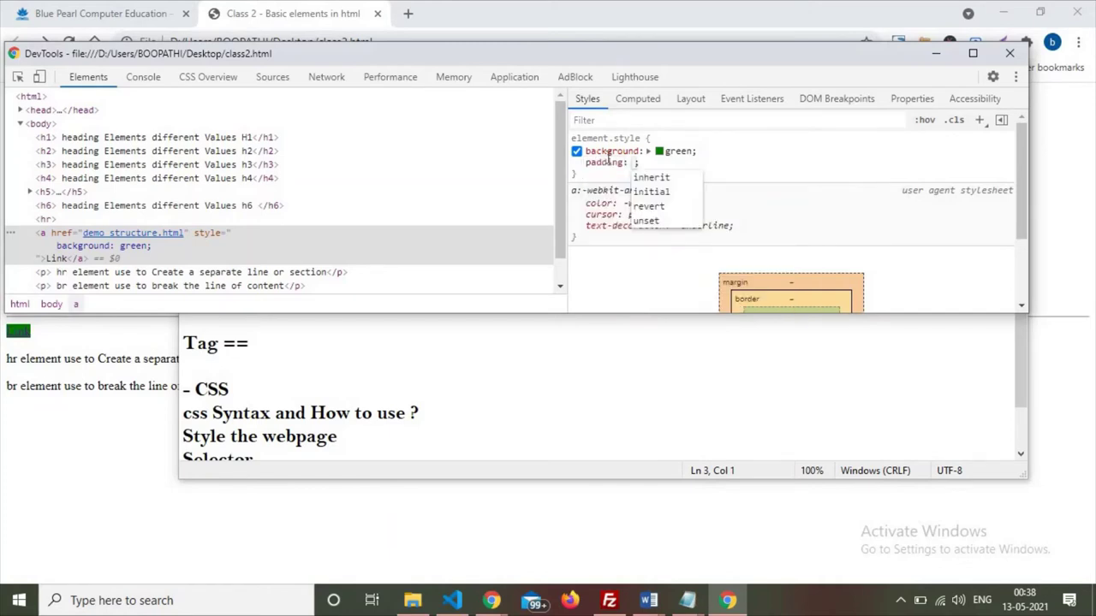
pyautogui.write('5px')
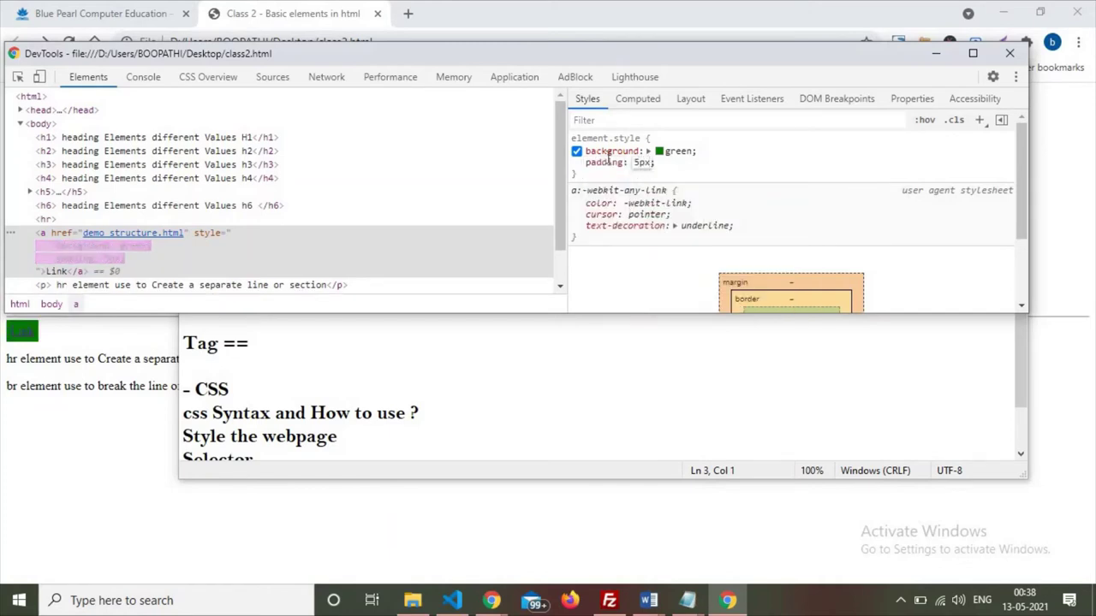
pyautogui.press('Return')
# Step: Add color: white and a font-size of 14px, stepping it up toward 24px
pyautogui.write('color')
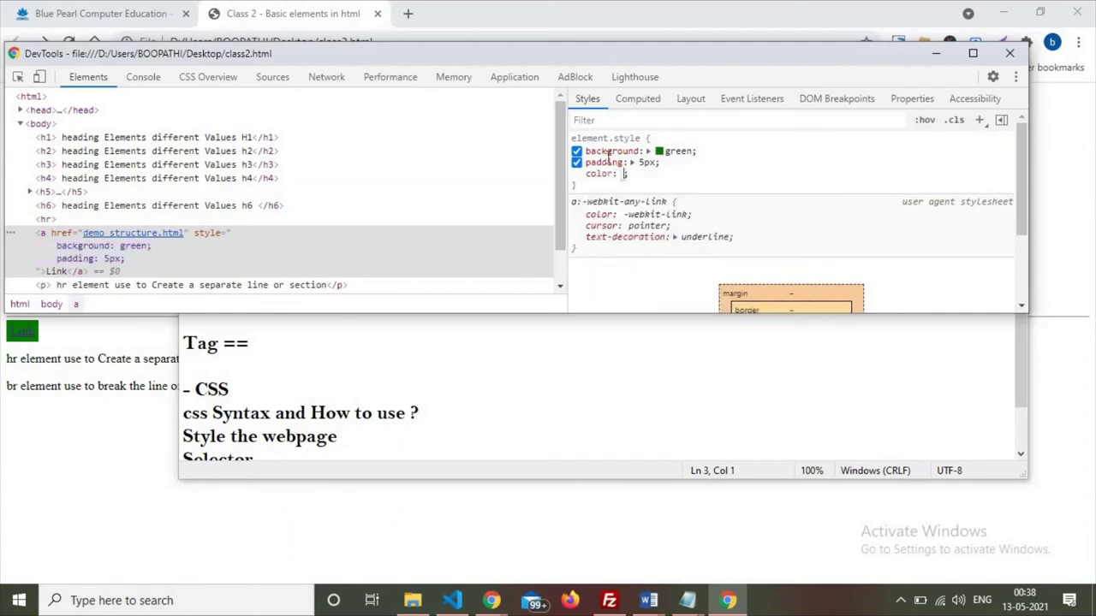
pyautogui.press('Tab')
pyautogui.write('white')
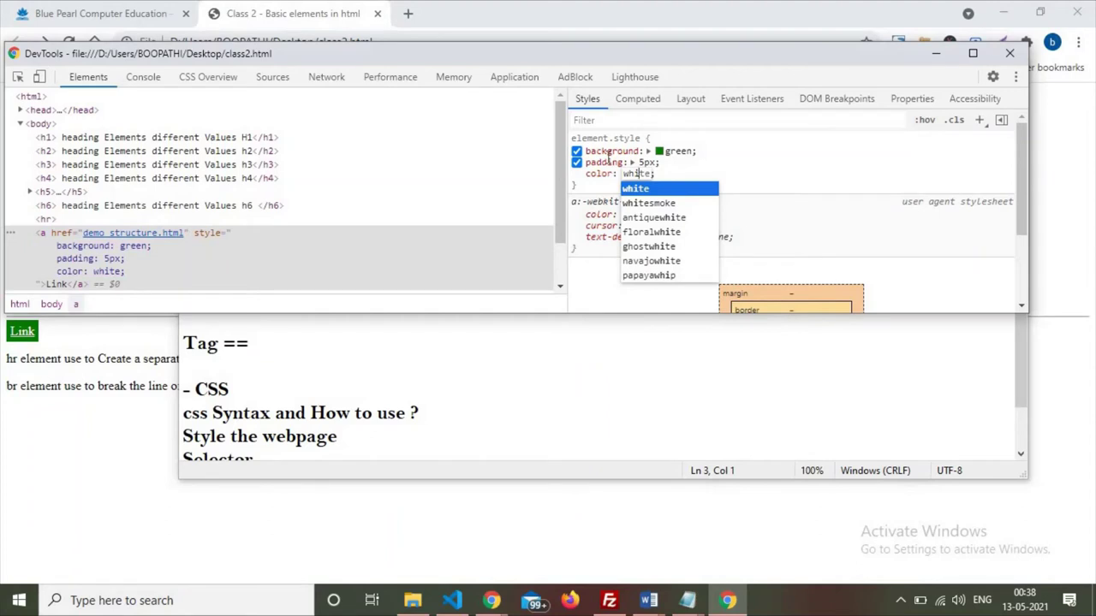
pyautogui.press('Return')
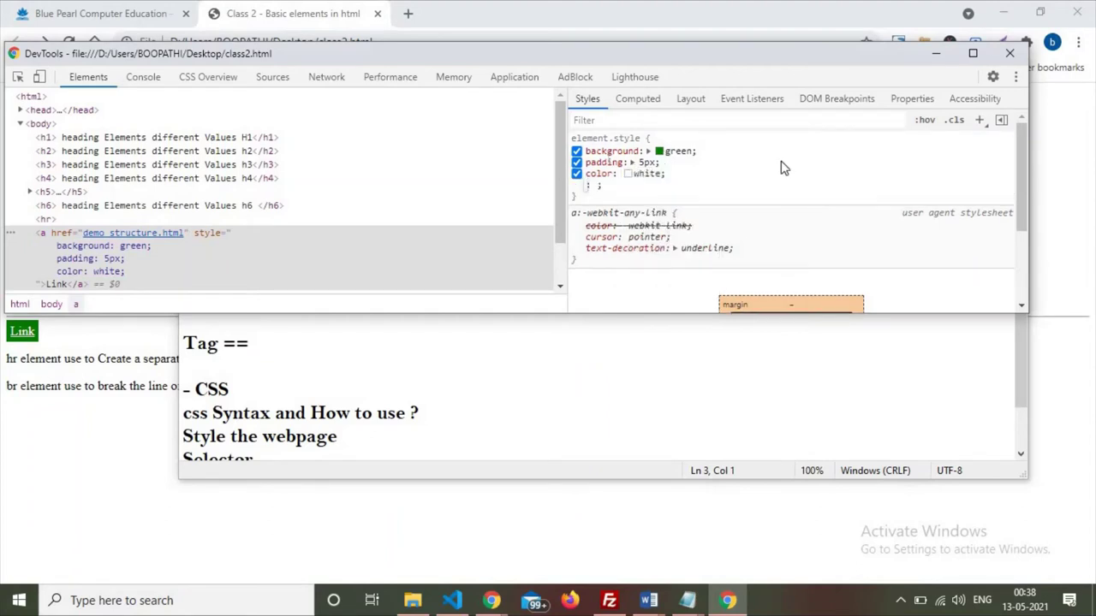
pyautogui.write('f')
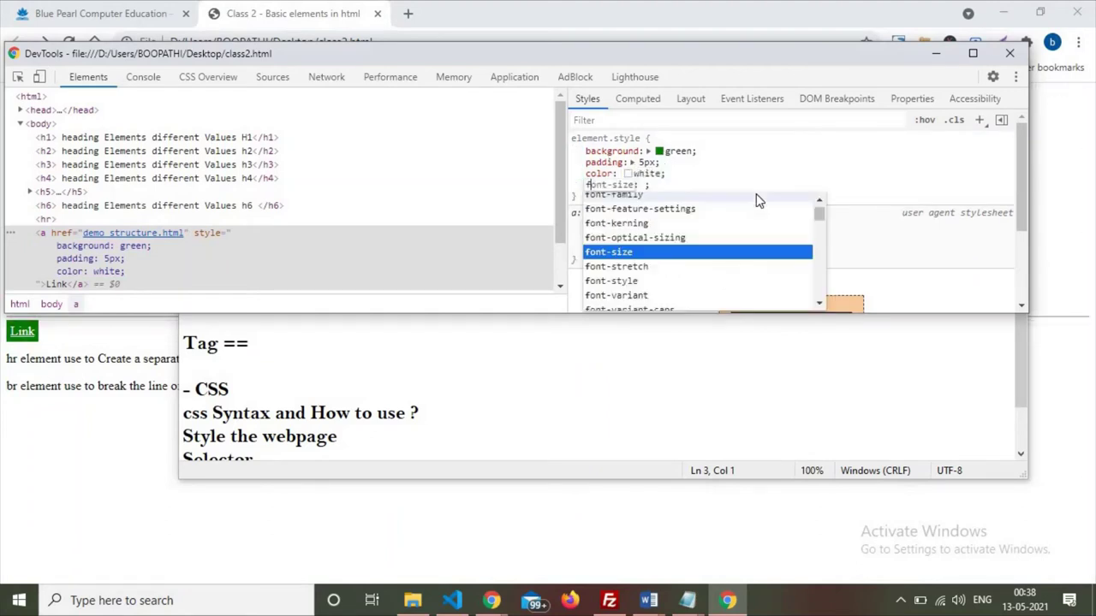
pyautogui.write('ont')
pyautogui.press('Return')
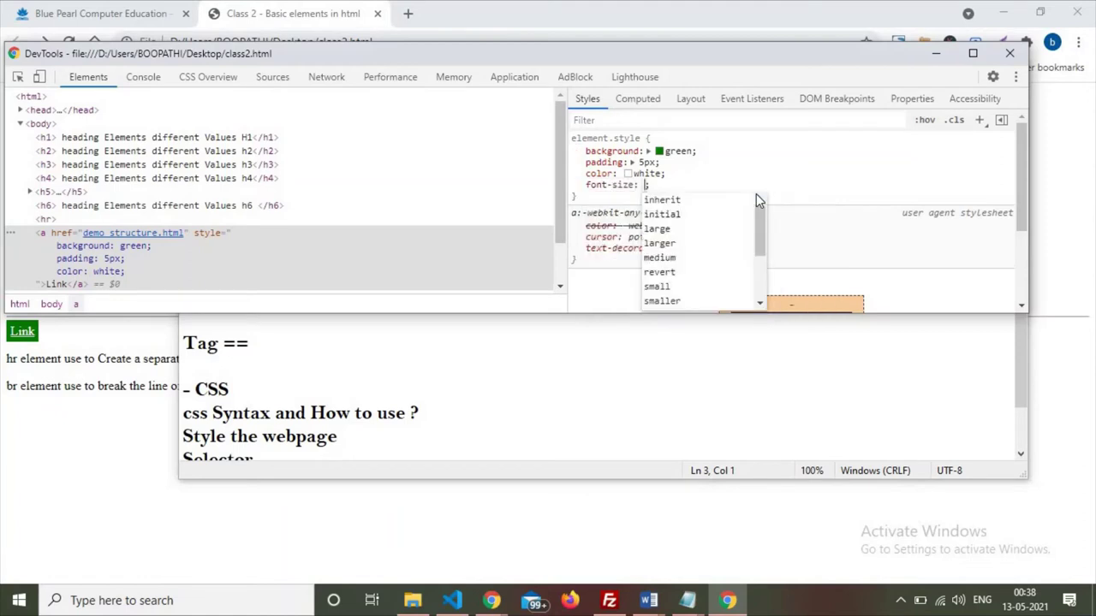
pyautogui.write('14p')
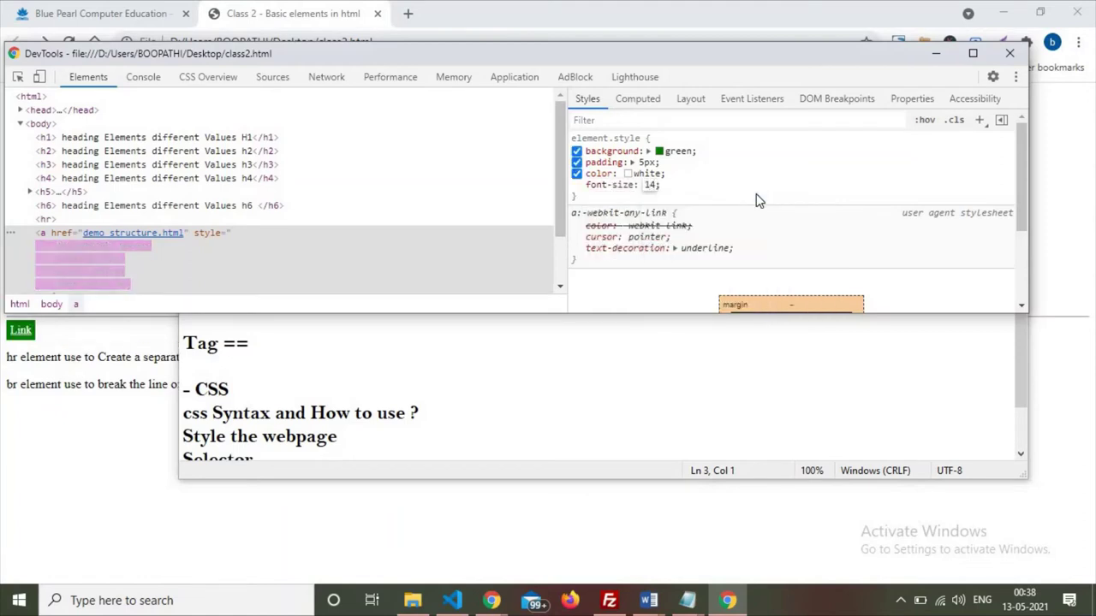
pyautogui.write('x')
pyautogui.press('Up')
pyautogui.press('Up')
pyautogui.press('Up')
pyautogui.press('Up')
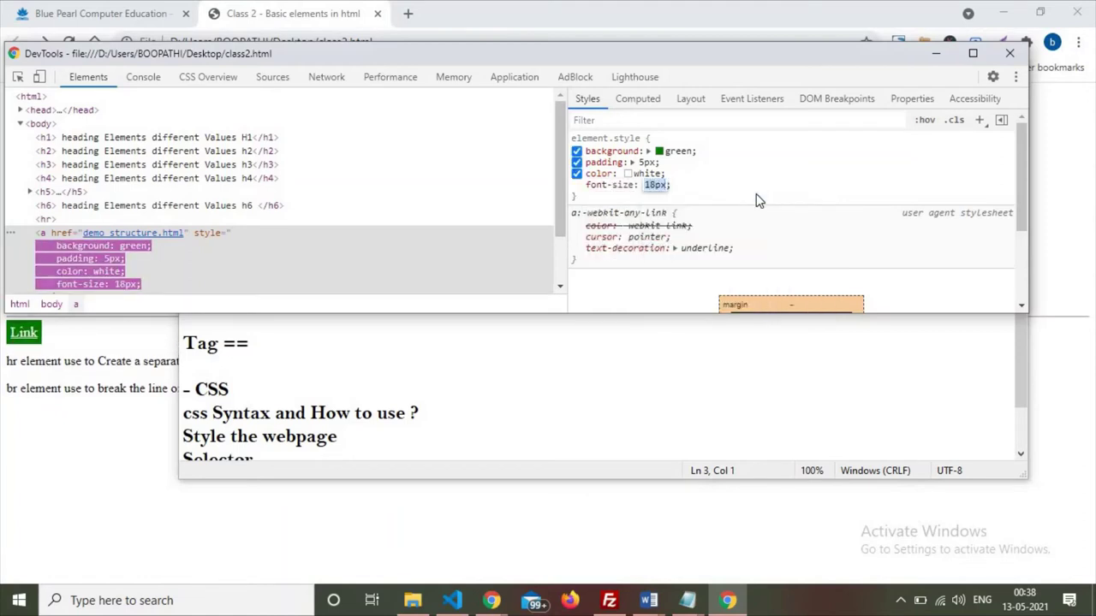
pyautogui.press('Up')
pyautogui.press('Up')
pyautogui.press('Up')
pyautogui.press('Up')
pyautogui.press('Up')
pyautogui.press('Up')
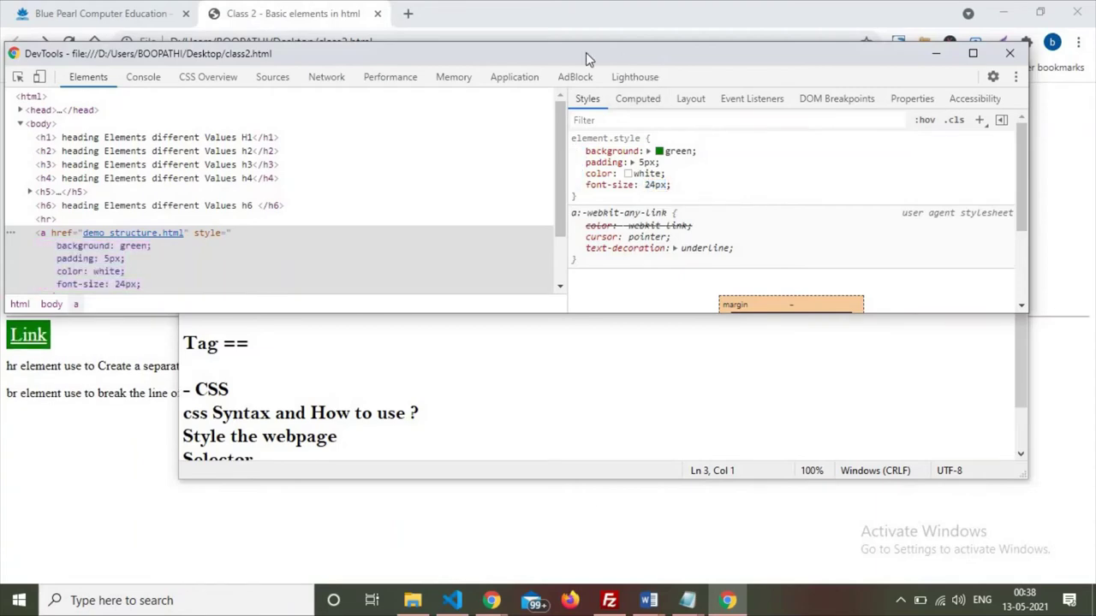
# Step: Move the DevTools window to the lower right and scroll the Elements tree down to </html>
pyautogui.moveTo(586, 52); pyautogui.dragTo(742, 66)
pyautogui.moveTo(863, 54); pyautogui.dragTo(876, 66)
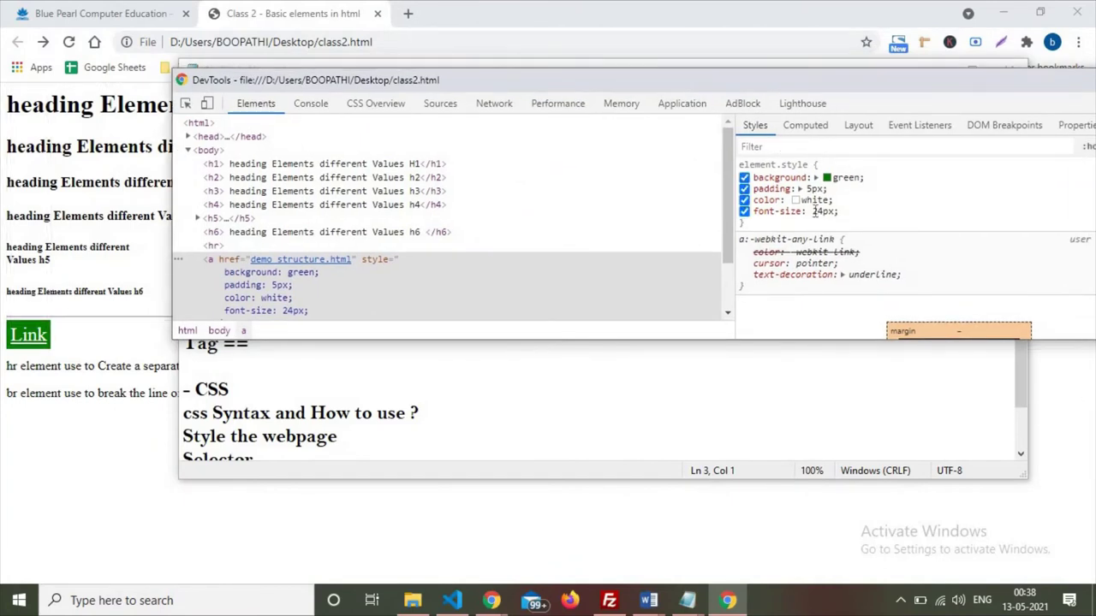
pyautogui.scroll(-2, 326, 257)
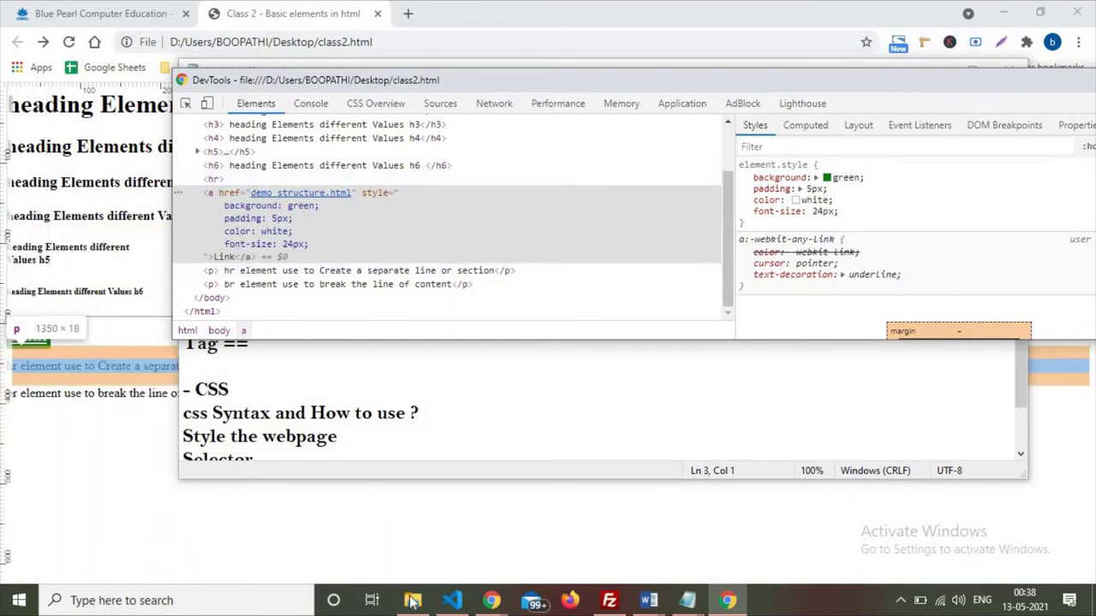
# Step: Glance at class2.html in Notepad, then select the Link anchor node in the Elements tree
pyautogui.moveTo(690, 601)
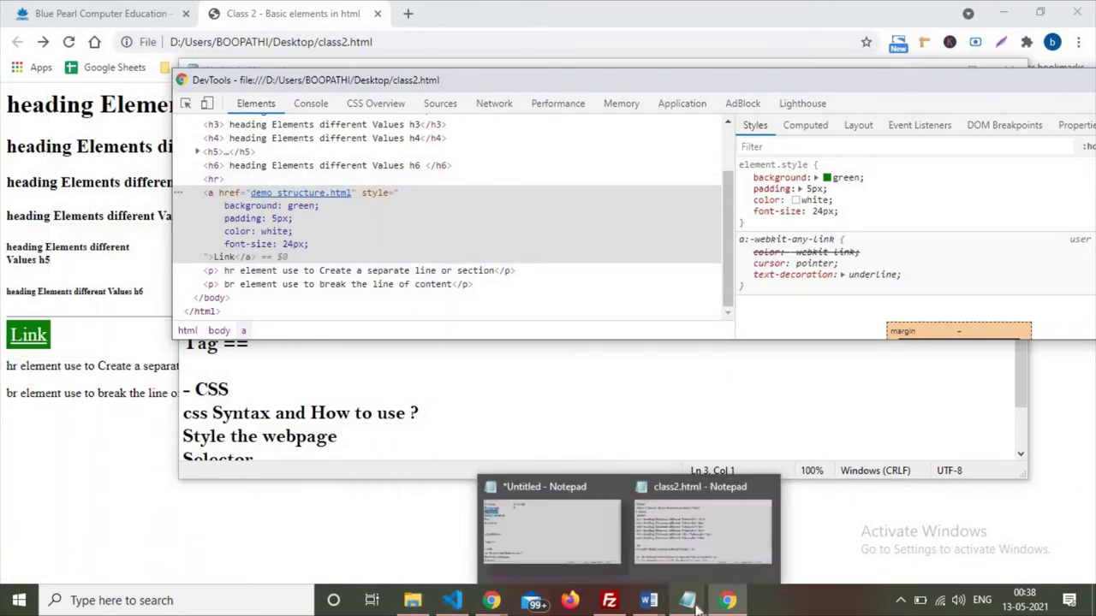
pyautogui.click(739, 552)
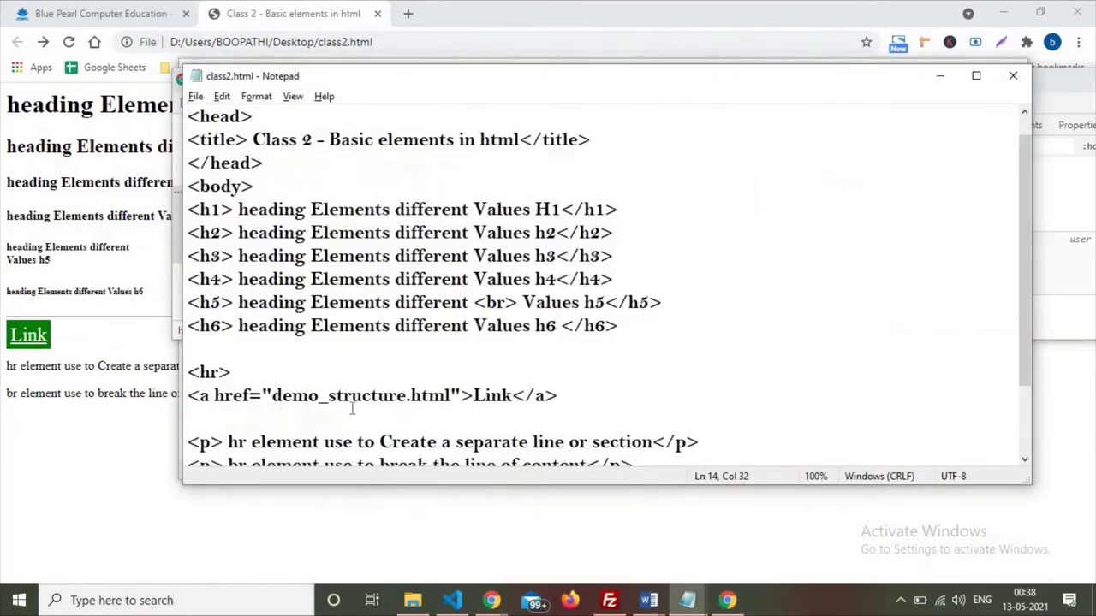
pyautogui.scroll(-2, 481, 391)
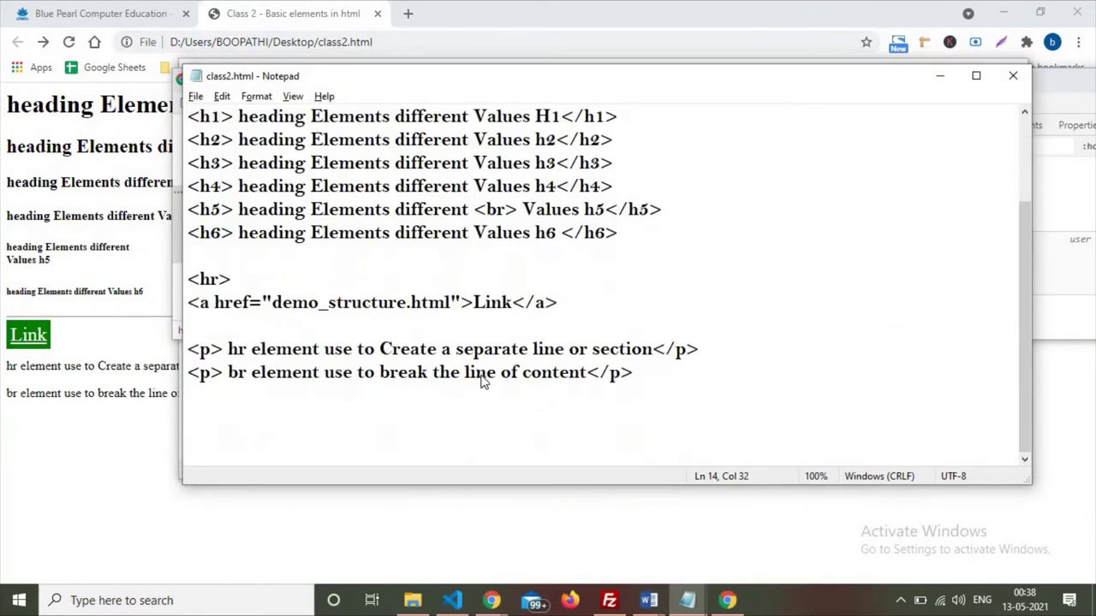
pyautogui.hotkey('alt', 'Tab')
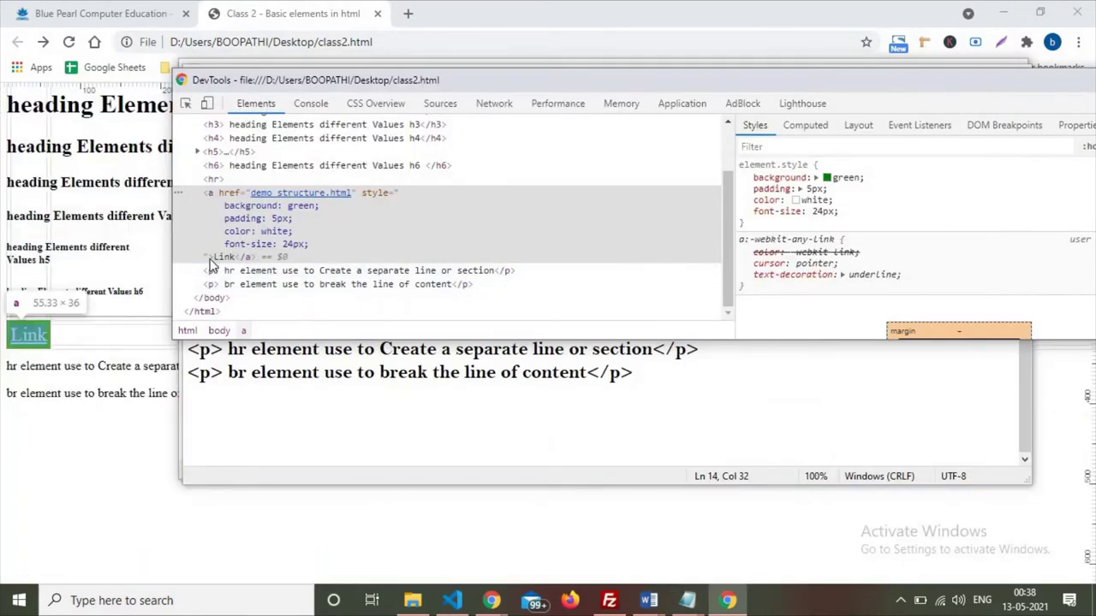
pyautogui.click(207, 258)
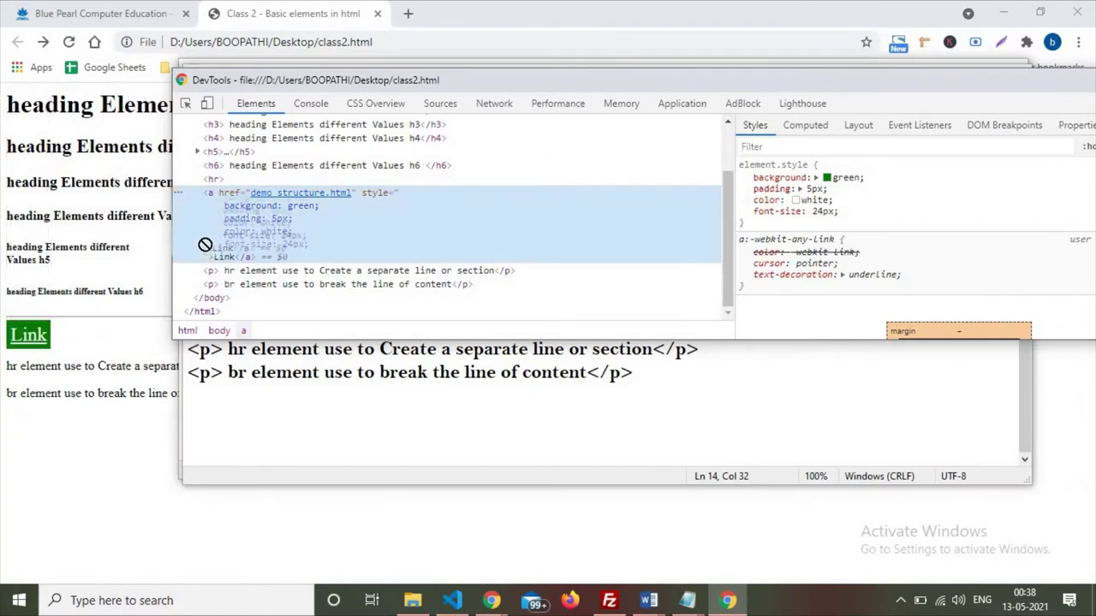
# Step: Copy the anchor's style attribute (green, 5px padding, white, 24px) through Edit as HTML
pyautogui.rightClick(366, 191)
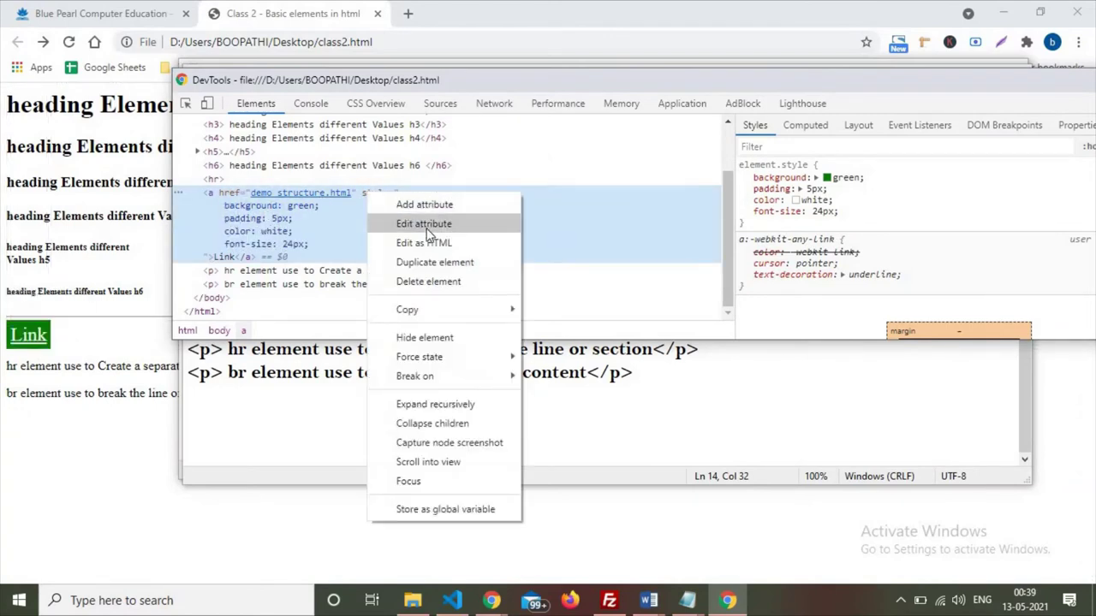
pyautogui.press('Escape')
pyautogui.press('F2')
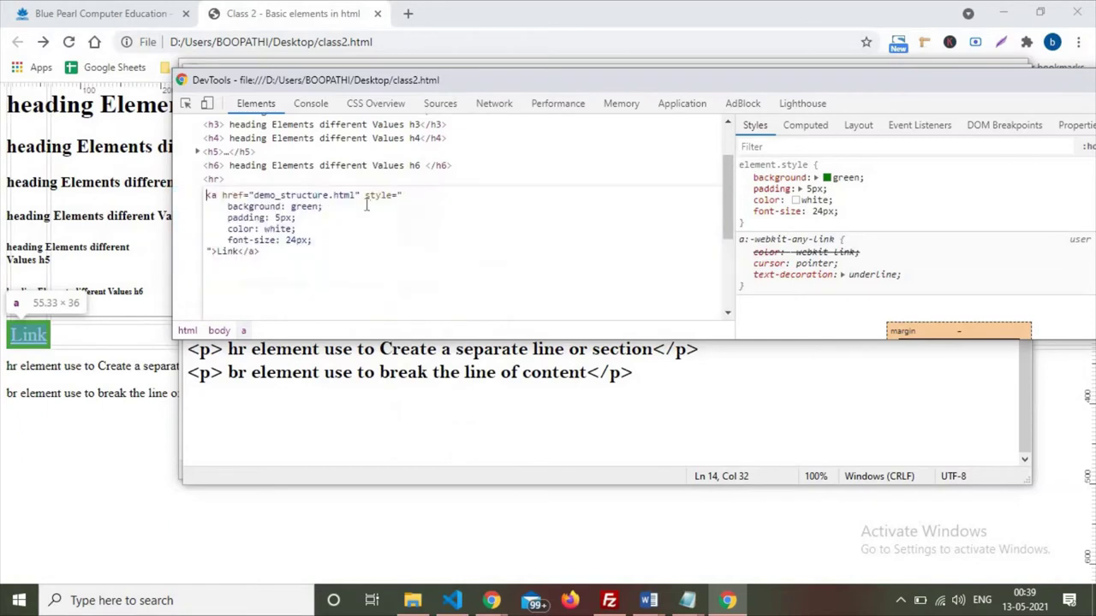
pyautogui.moveTo(366, 195); pyautogui.dragTo(213, 251)
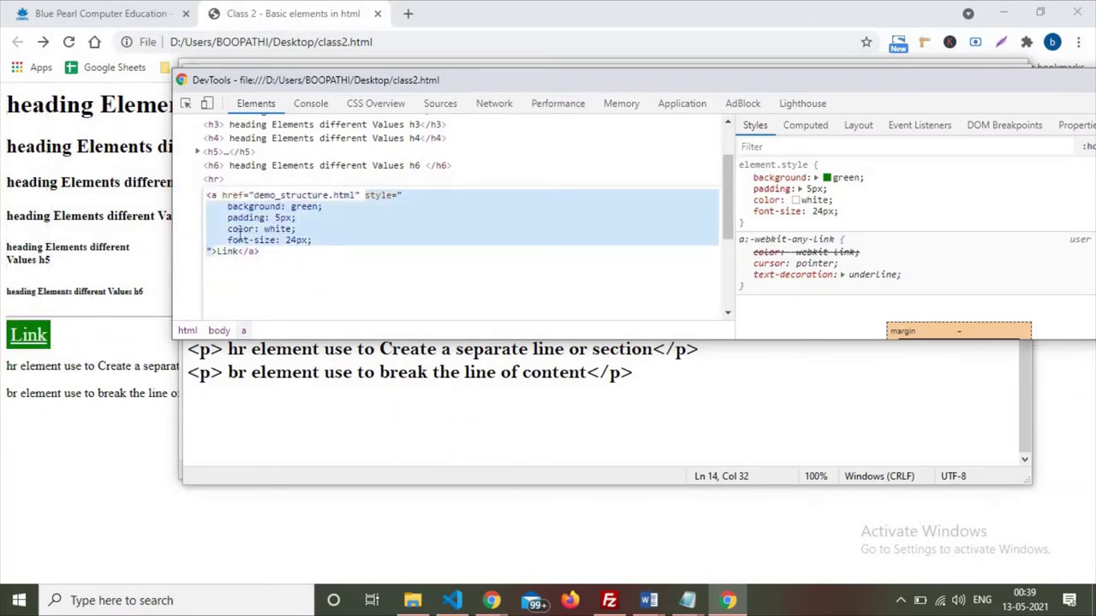
pyautogui.rightClick(241, 242)
pyautogui.click(295, 290)
pyautogui.click(485, 159)
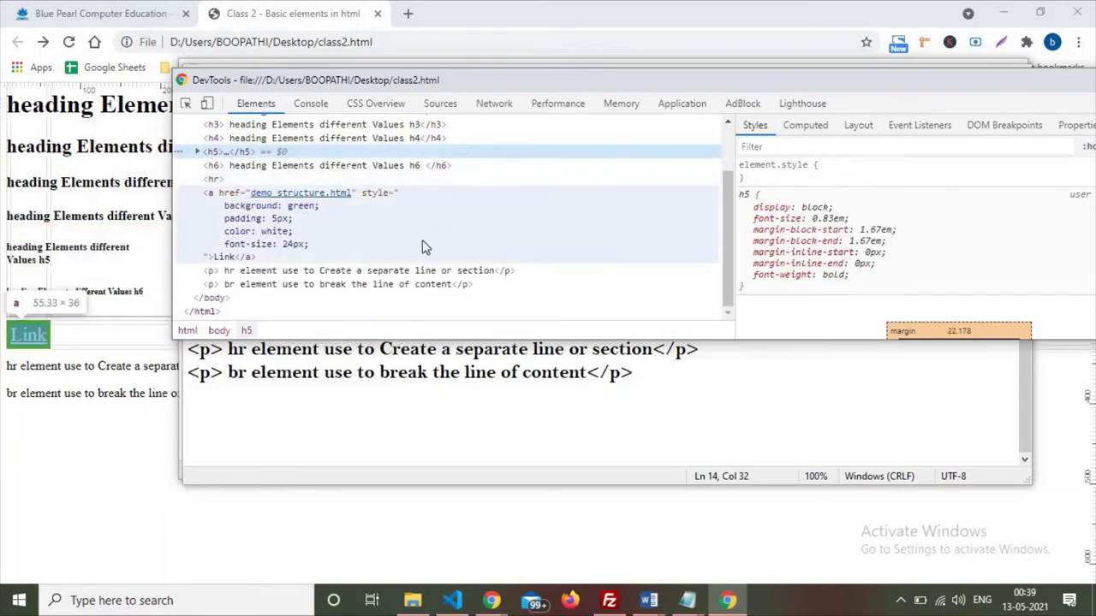
pyautogui.click(119, 277)
# Step: Reload class2.html, reopen the inspector, and select the Link anchor in the markup
pyautogui.press('F5')
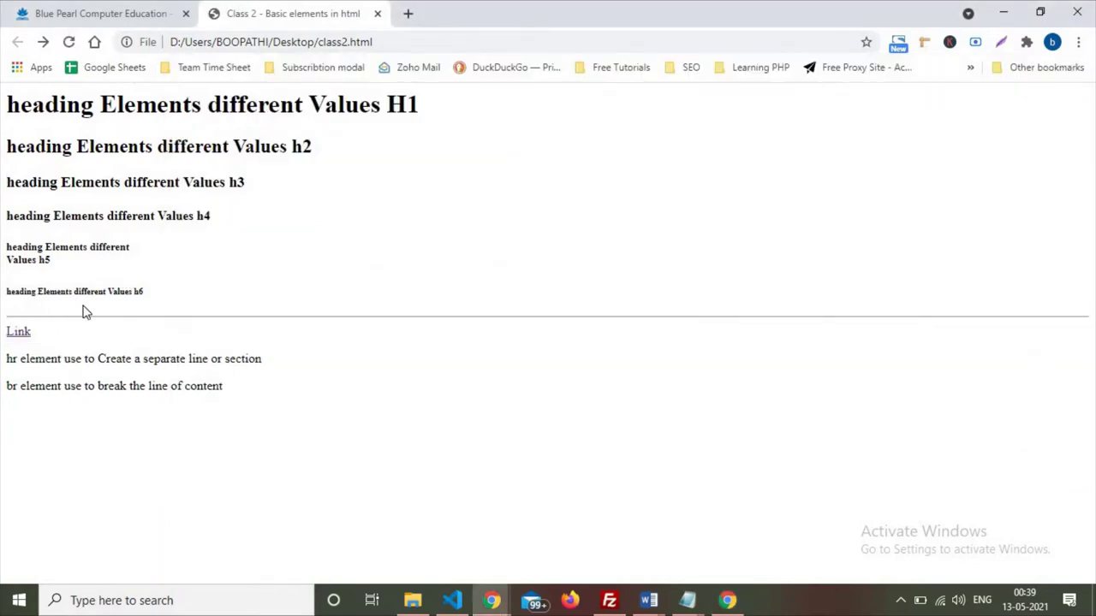
pyautogui.moveTo(59, 335); pyautogui.dragTo(3, 335)
pyautogui.press('F12')
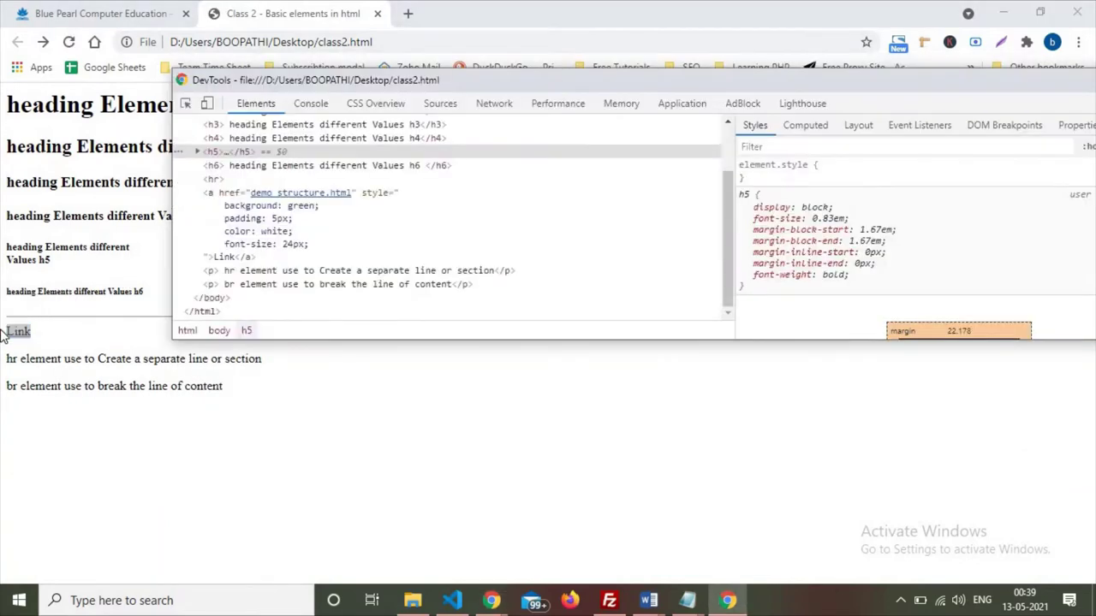
pyautogui.scroll(-1, 240, 288)
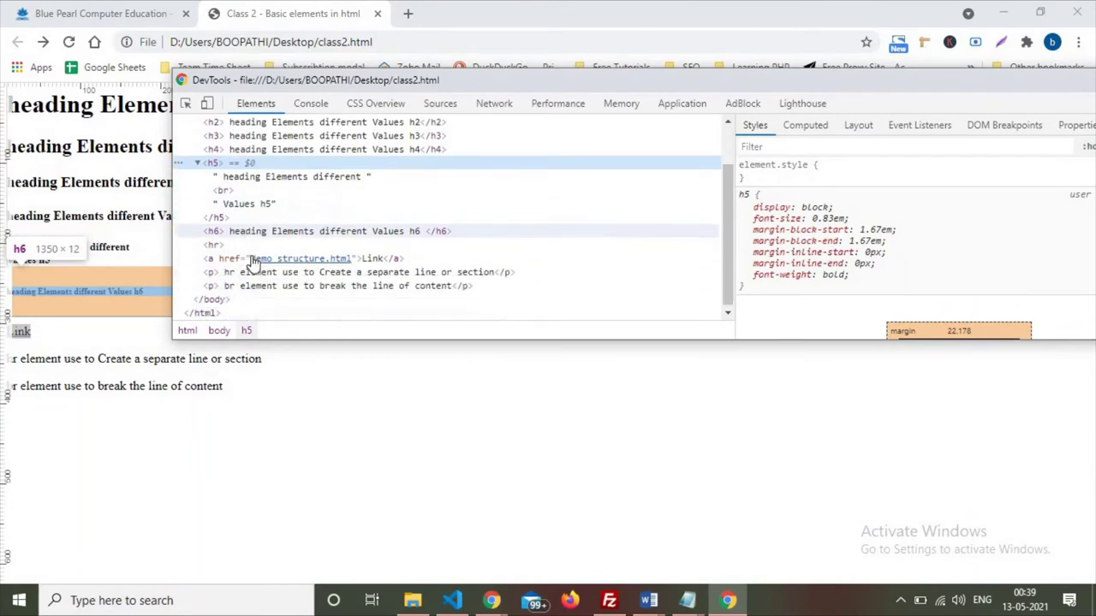
pyautogui.click(214, 257)
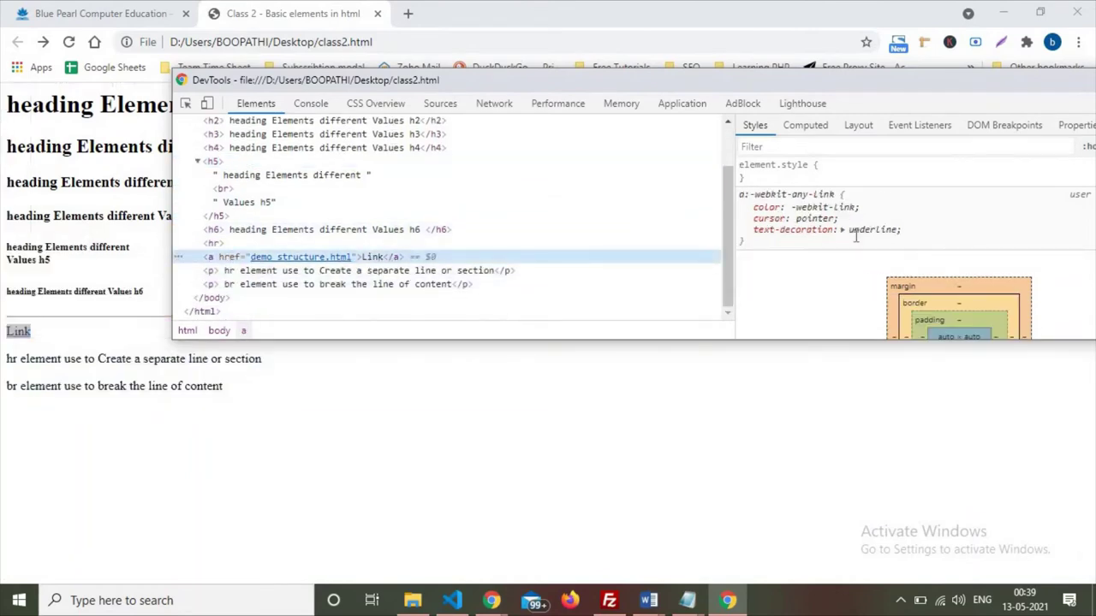
# Step: Paste the copied style attribute into class2.html's <a> tag and collapse it onto one line
pyautogui.click(689, 597)
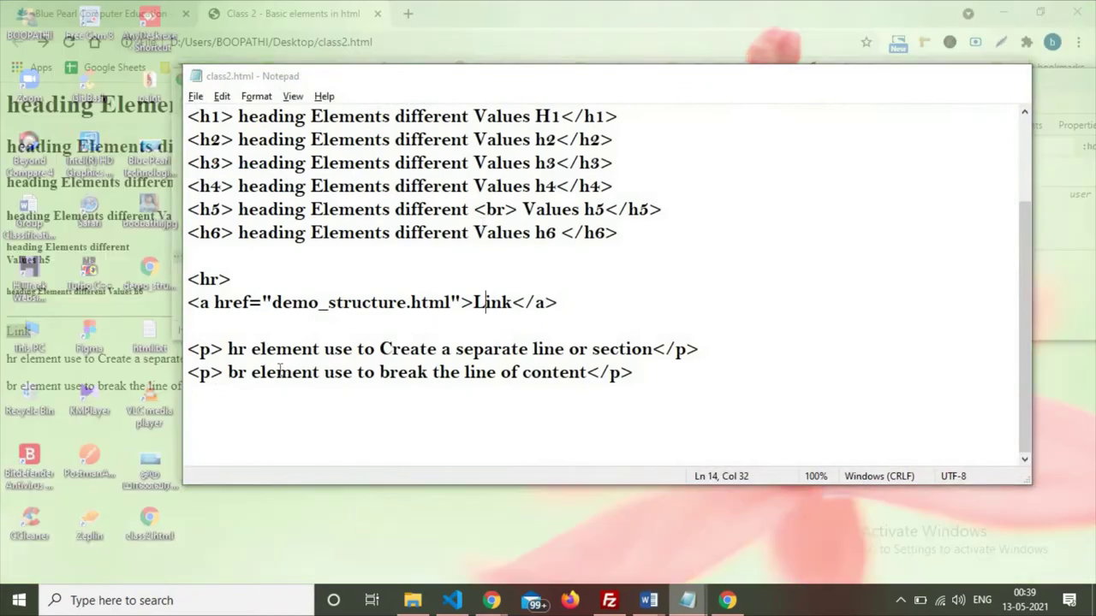
pyautogui.click(753, 535)
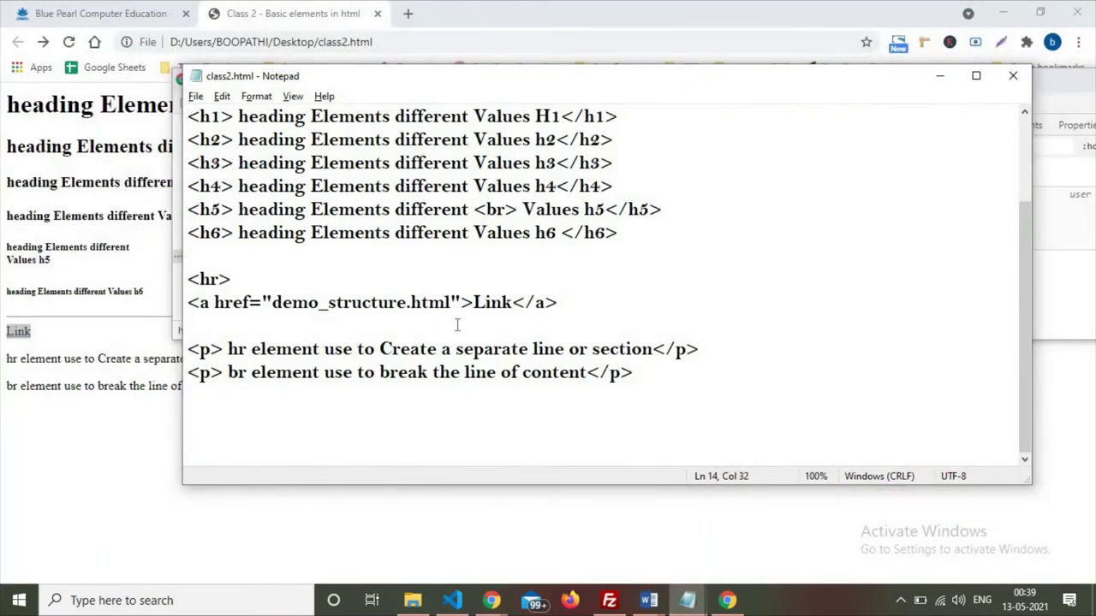
pyautogui.press('Left')
pyautogui.press('Left')
pyautogui.hotkey('ctrl', 'v')
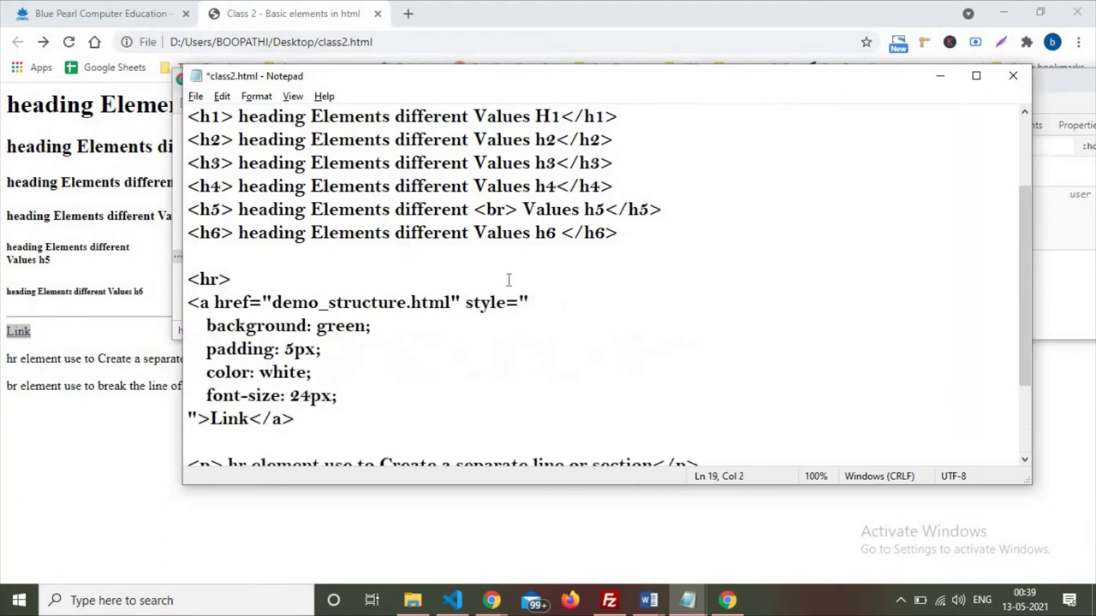
pyautogui.press('Left')
pyautogui.press('Left')
pyautogui.press('Delete')
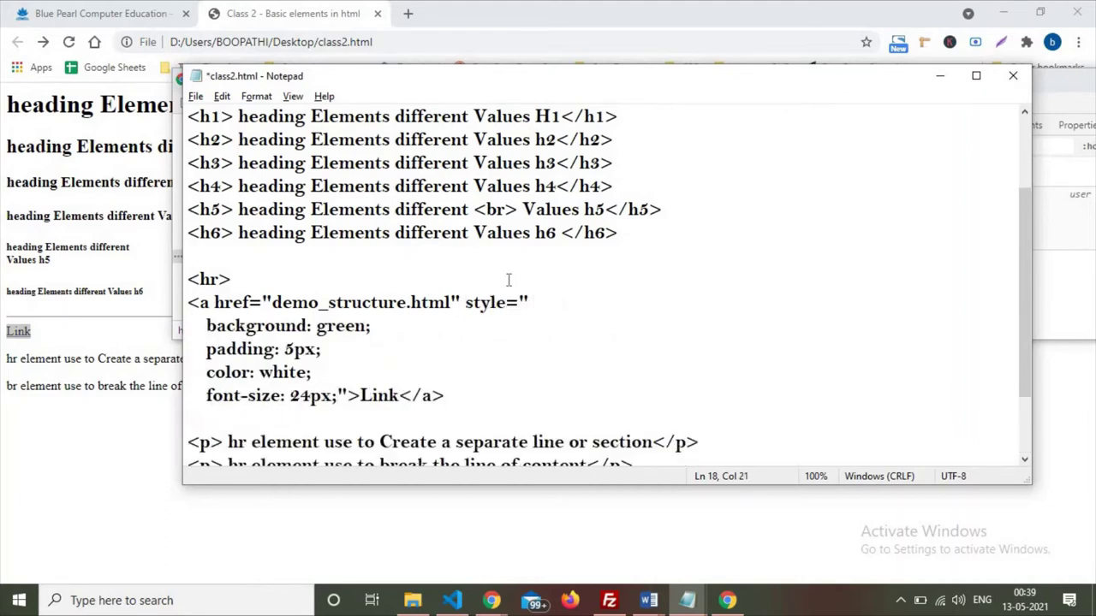
pyautogui.press('Up')
pyautogui.press('Delete')
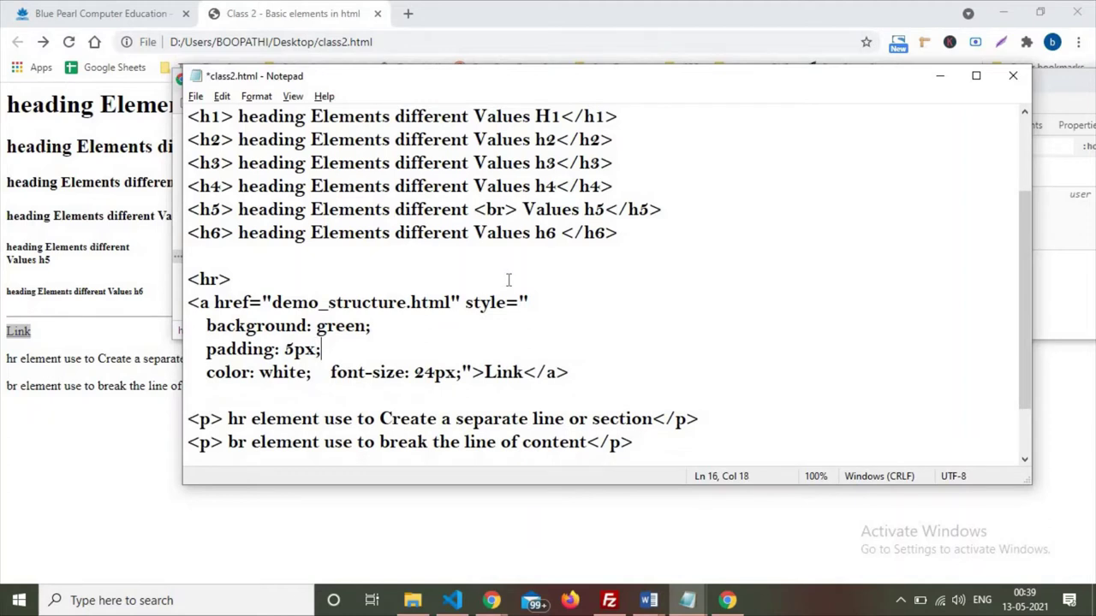
pyautogui.press('Up')
pyautogui.press('End')
pyautogui.press('Delete')
pyautogui.press('Up')
pyautogui.press('End')
pyautogui.press('Delete')
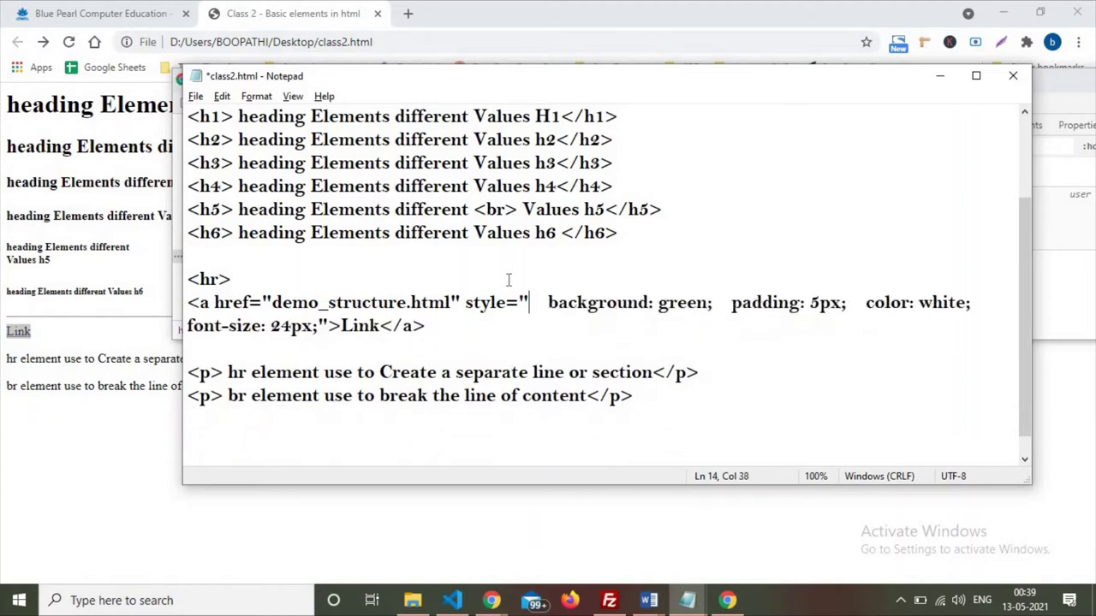
# Step: Check the styled Link anchor line and save class2.html
pyautogui.click(472, 310)
pyautogui.hotkey('shift', 'Left')
pyautogui.moveTo(399, 322); pyautogui.dragTo(332, 328)
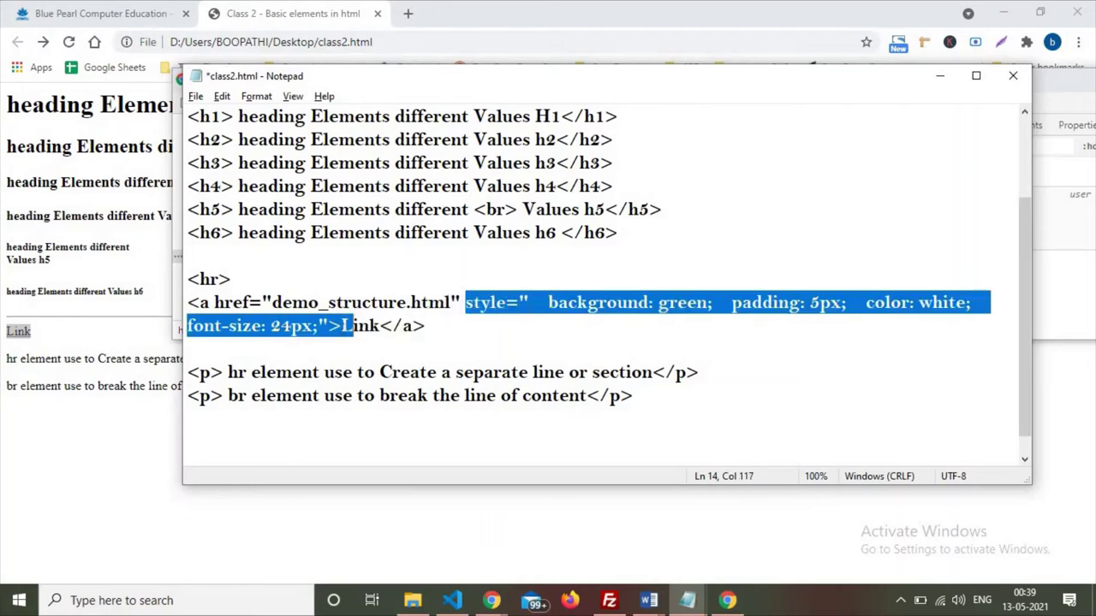
pyautogui.moveTo(425, 327); pyautogui.dragTo(183, 307)
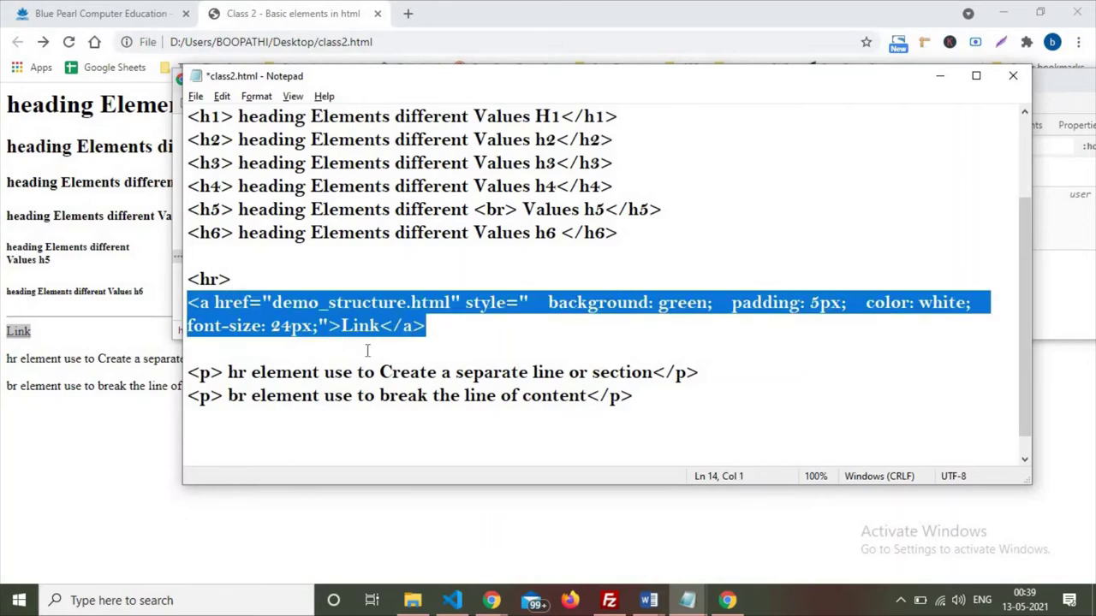
pyautogui.moveTo(437, 326); pyautogui.dragTo(186, 304)
pyautogui.hotkey('ctrl', 's')
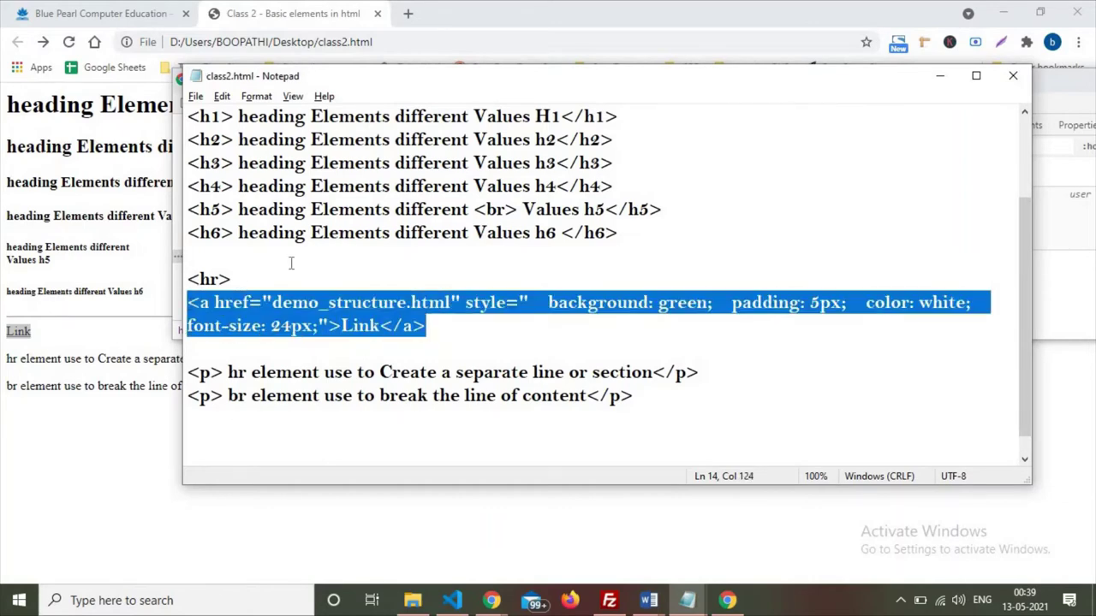
pyautogui.click(132, 446)
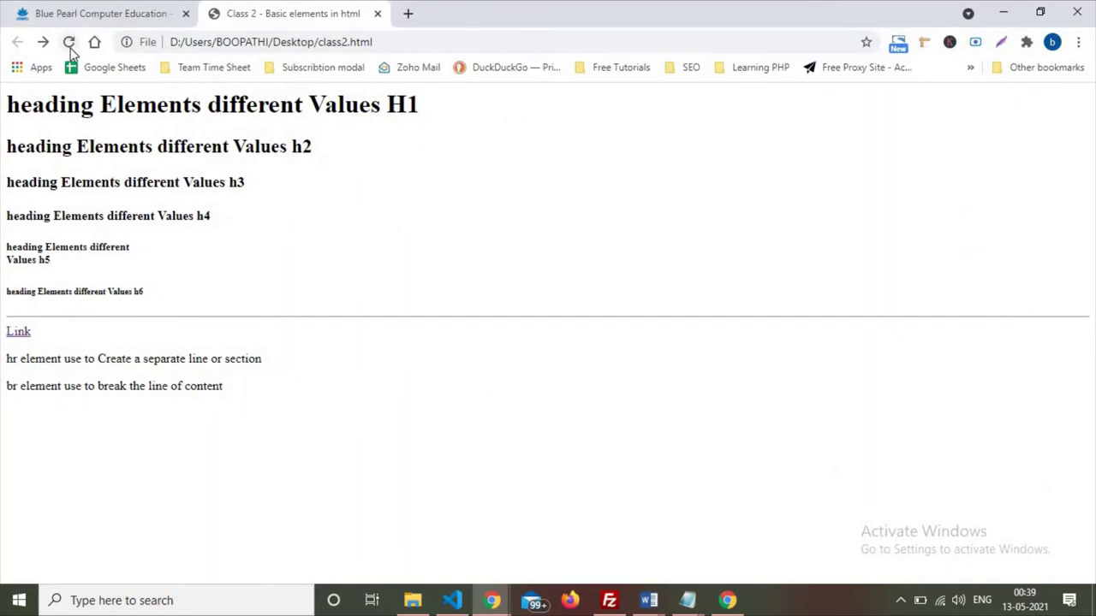
# Step: Reload class2.html to show the green, white 24px Link and inspect it in DevTools
pyautogui.click(70, 48)
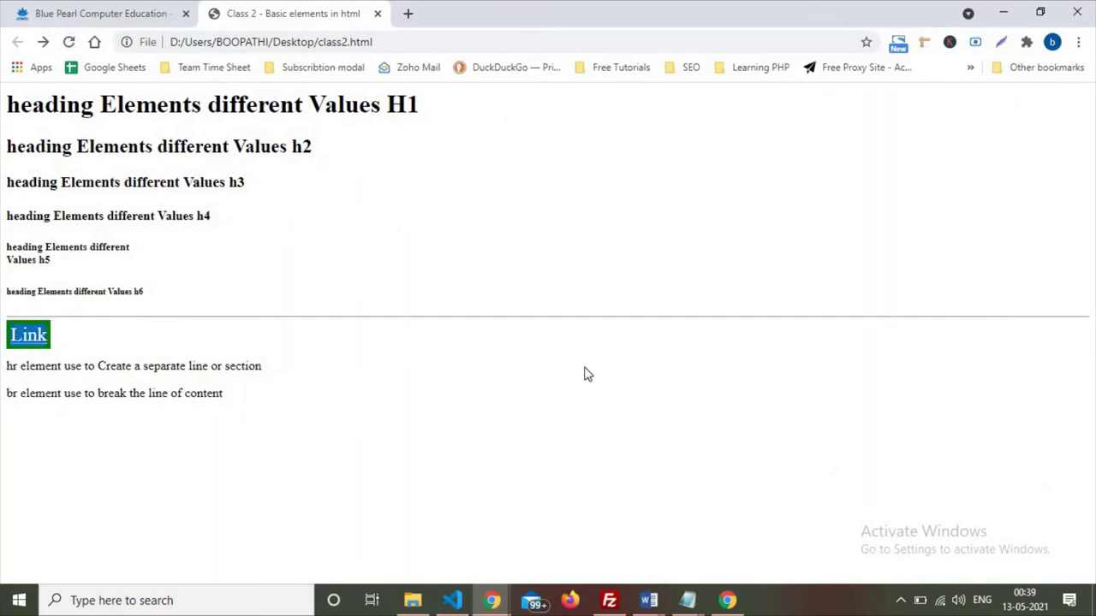
pyautogui.hotkey('alt', 'Tab')
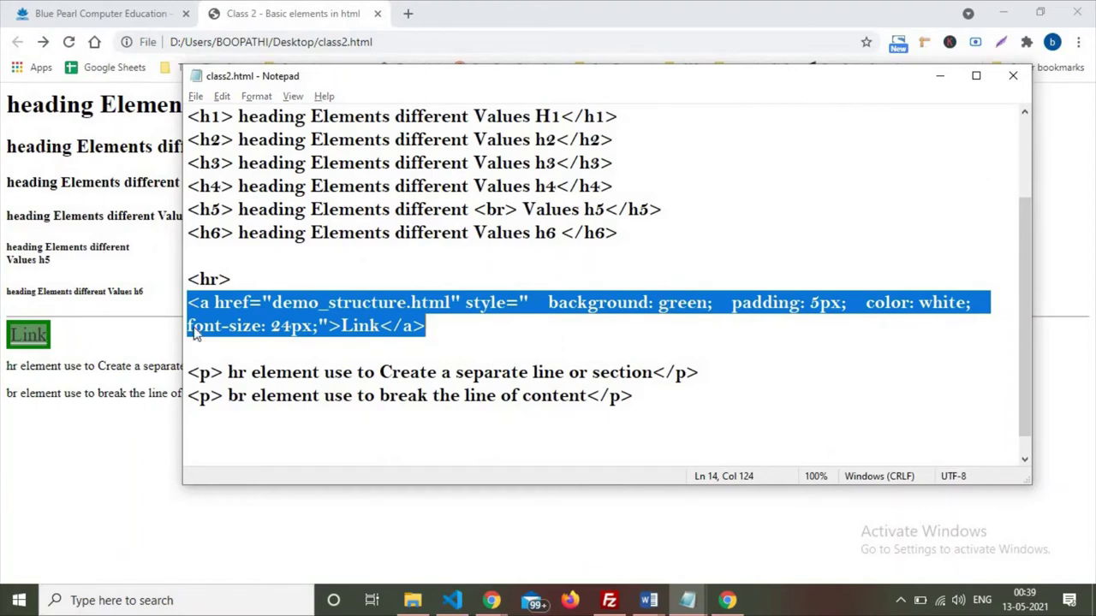
pyautogui.hotkey('alt', 'Tab')
pyautogui.click(217, 488)
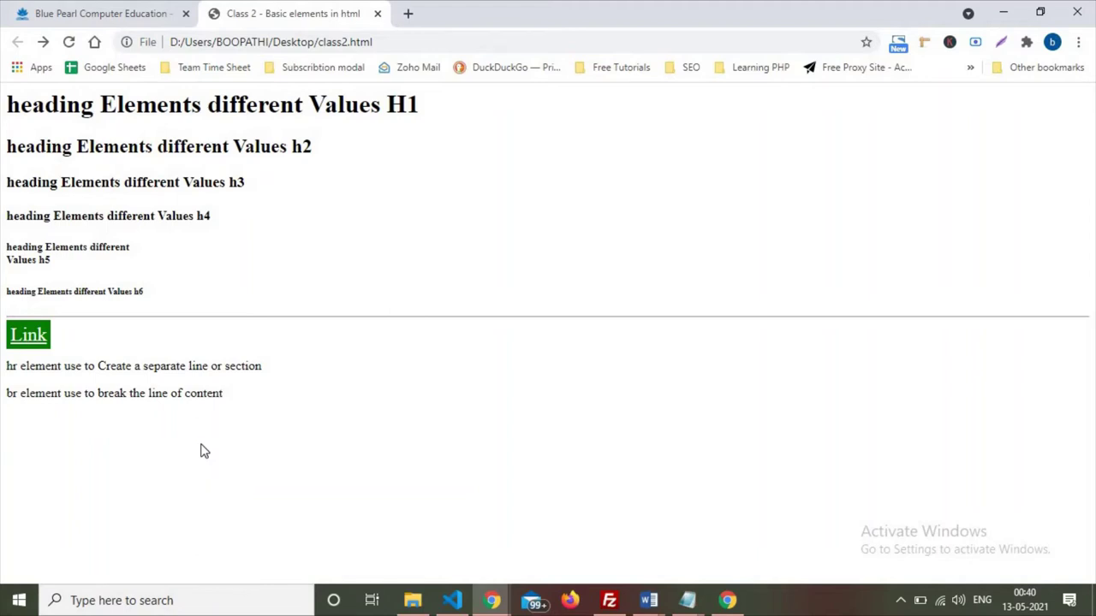
pyautogui.hotkey('ctrl', 'shift', 'i')
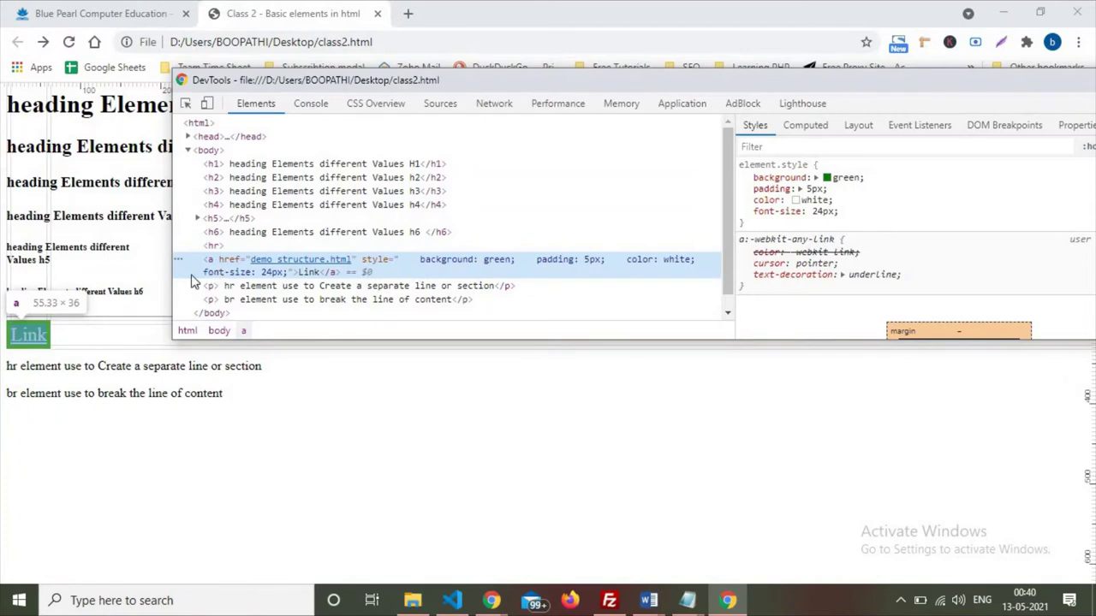
pyautogui.click(76, 343)
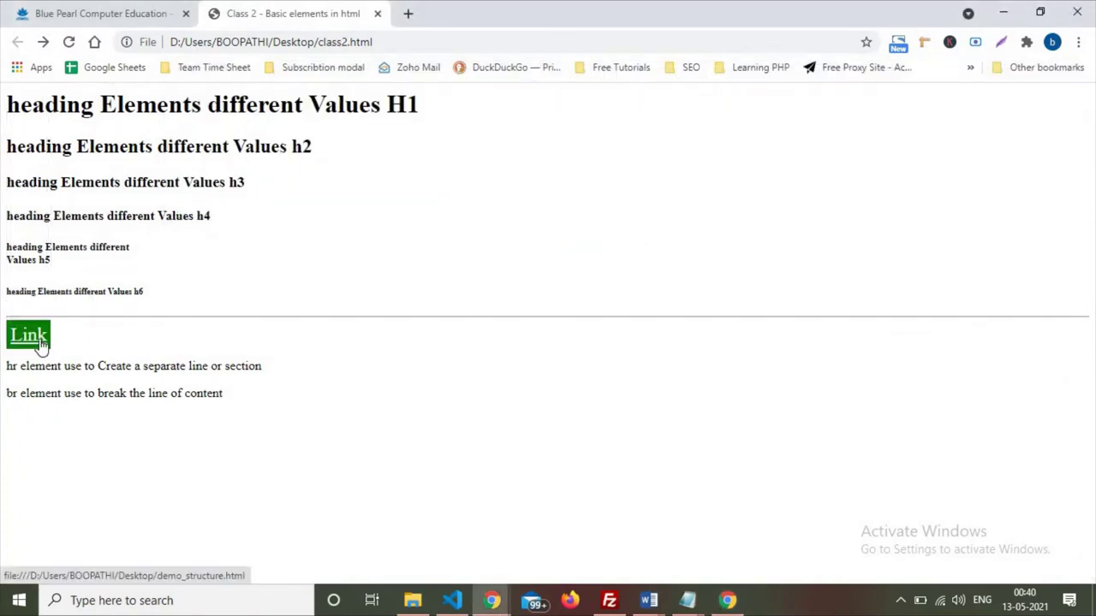
# Step: Follow Link to demo_structure.html, check its address, and return to class2.html
pyautogui.click(41, 342)
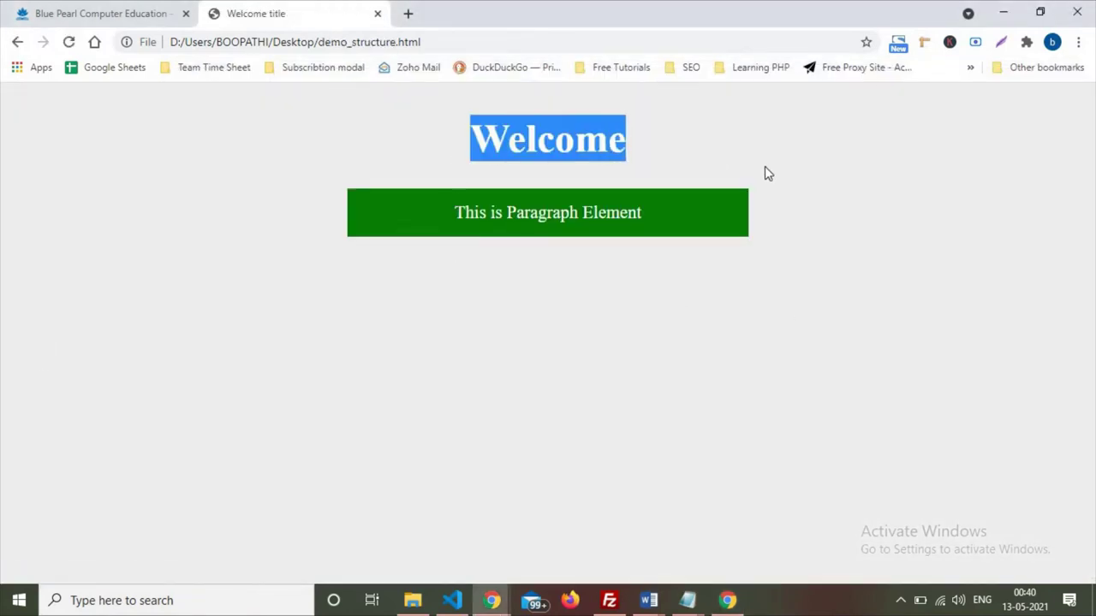
pyautogui.moveTo(458, 152); pyautogui.dragTo(758, 218)
pyautogui.click(319, 42)
pyautogui.keyDown('shift'); pyautogui.click(513, 43); pyautogui.keyUp('shift')
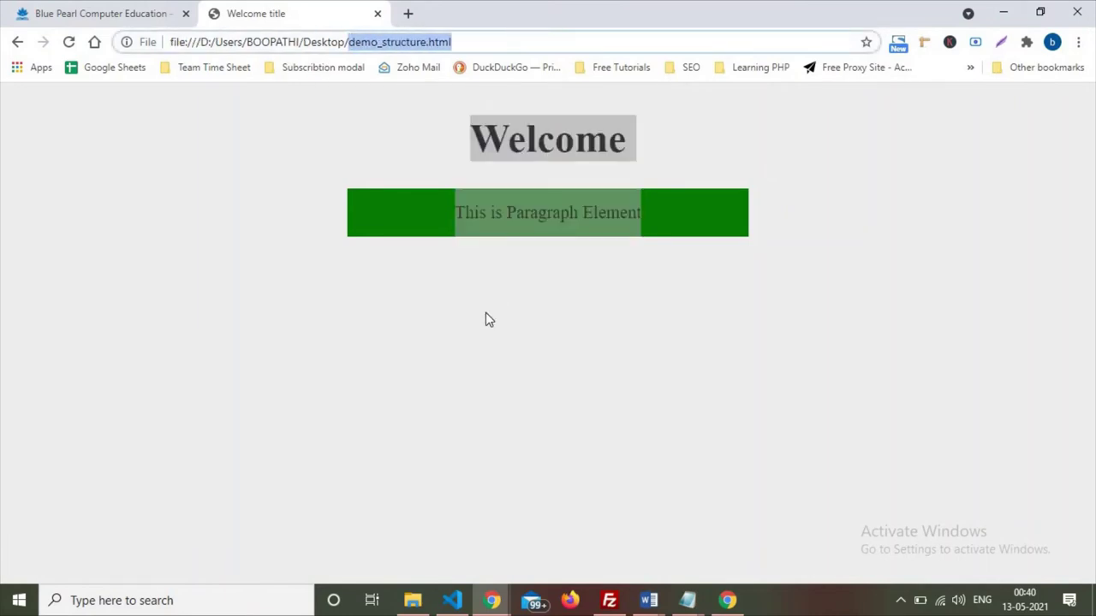
pyautogui.click(484, 318)
pyautogui.click(17, 42)
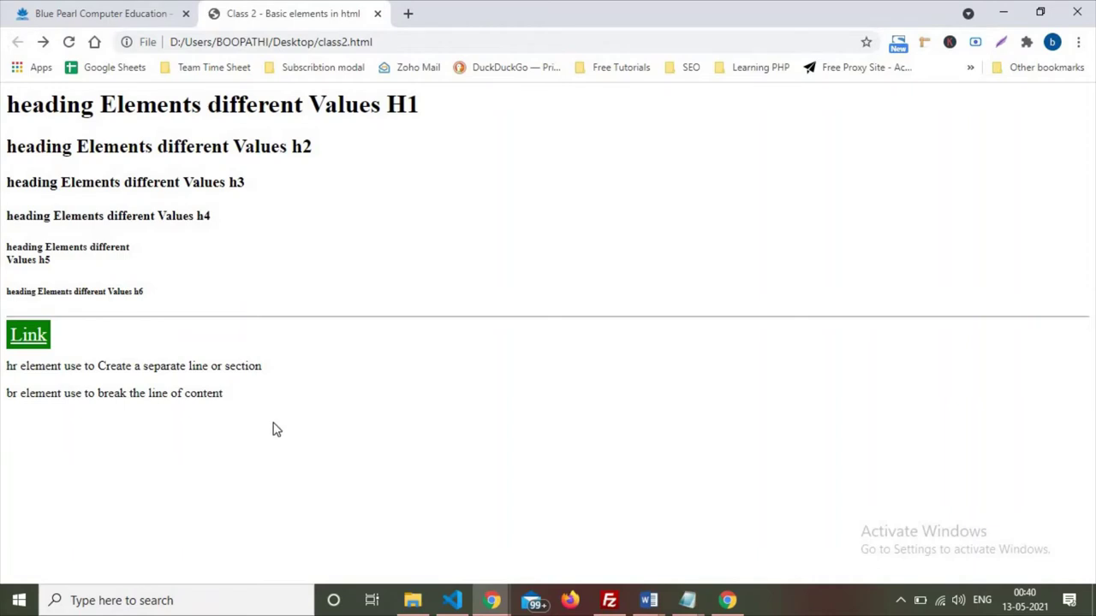
pyautogui.click(408, 13)
# Step: Search Google for 'web design' from a new google.co.in tab
pyautogui.click(94, 43)
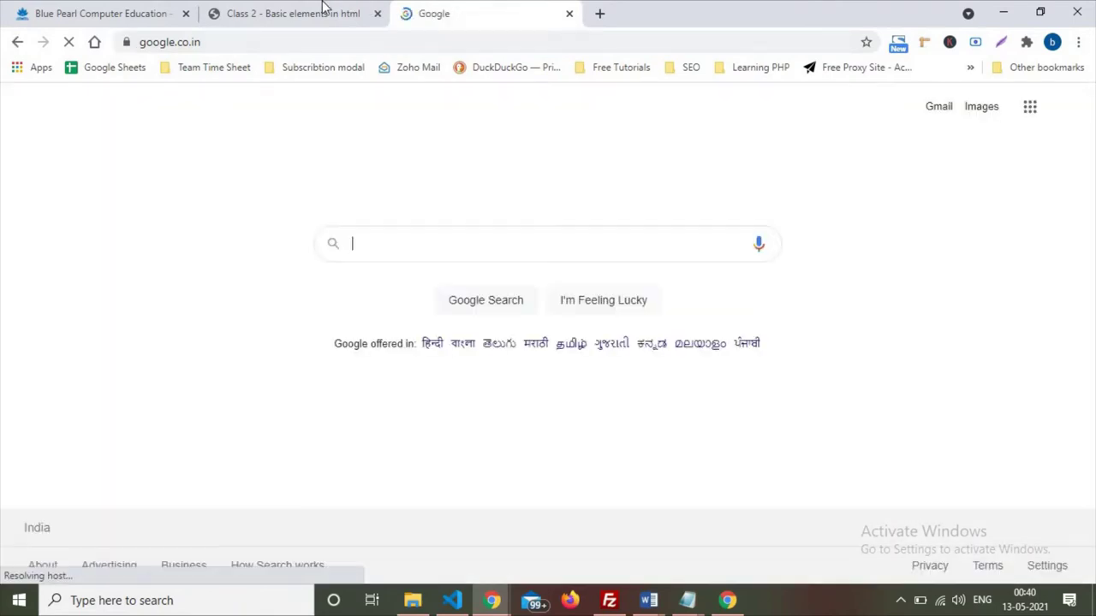
pyautogui.click(342, 13)
pyautogui.click(469, 15)
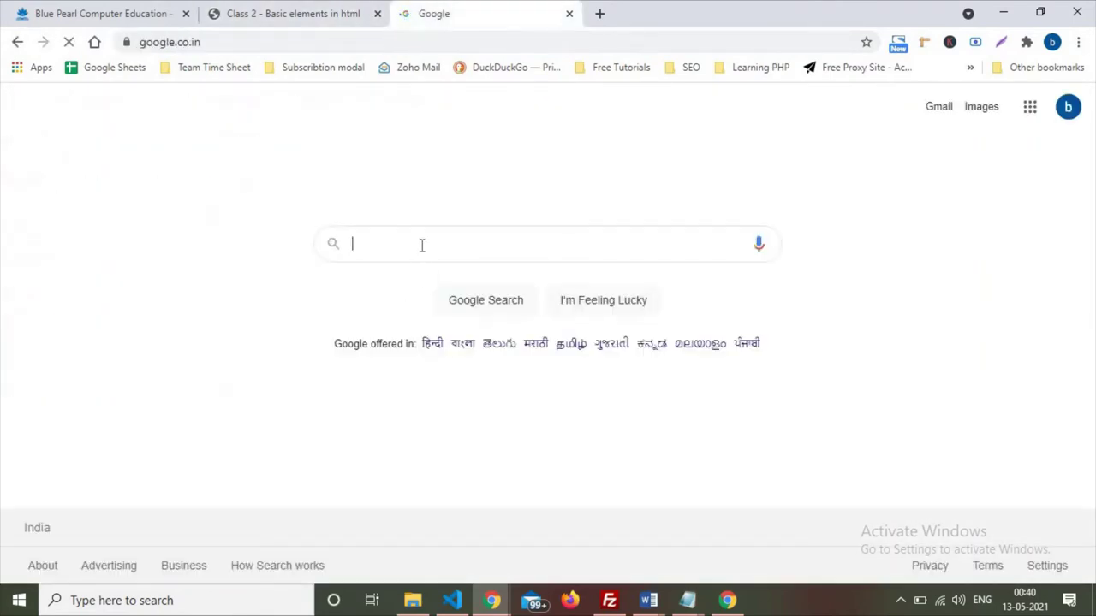
pyautogui.write('we')
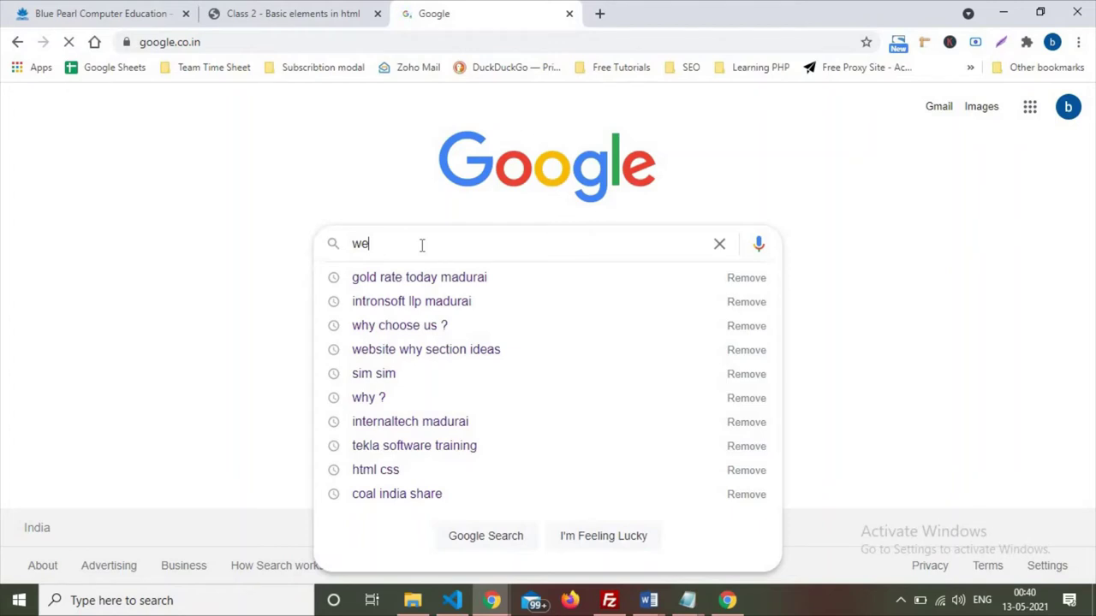
pyautogui.write('b design')
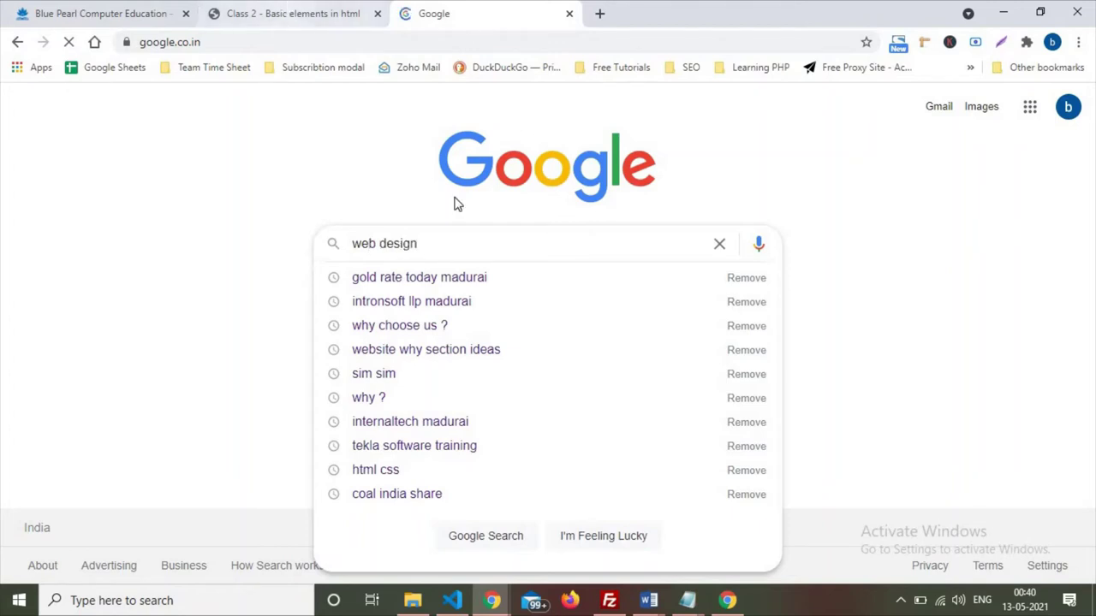
pyautogui.press('Return')
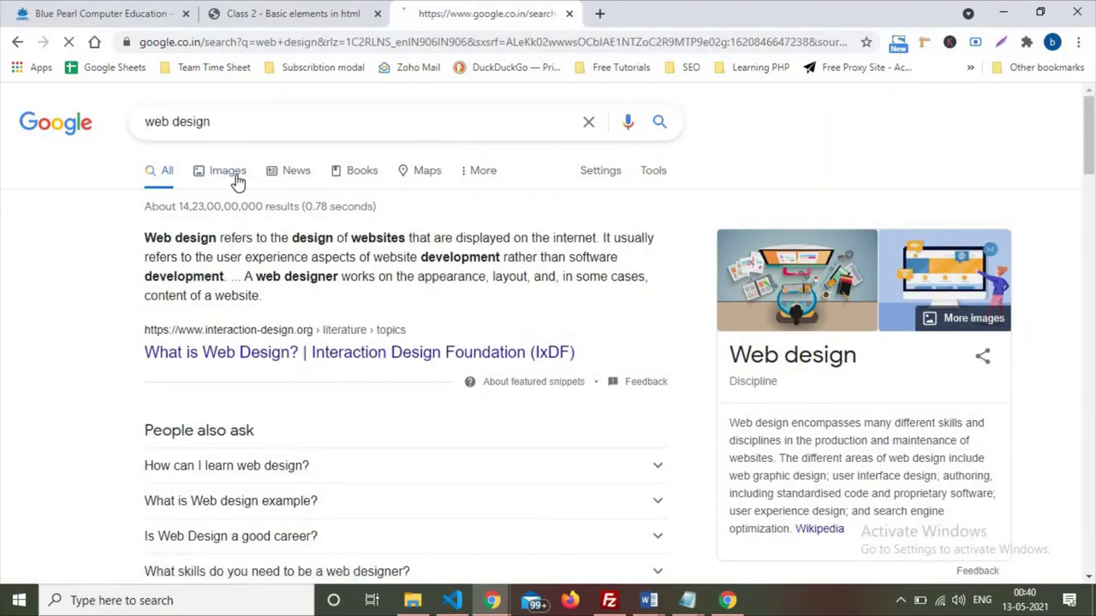
# Step: Switch to image results and open the fourth result's 310×163 preview in a new tab
pyautogui.click(237, 180)
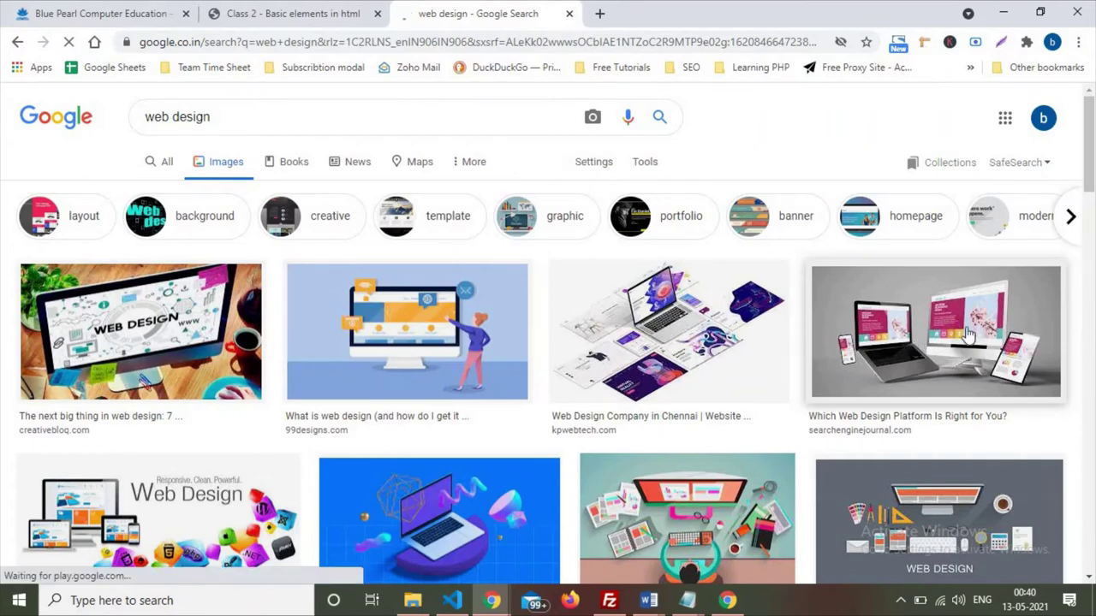
pyautogui.click(943, 348)
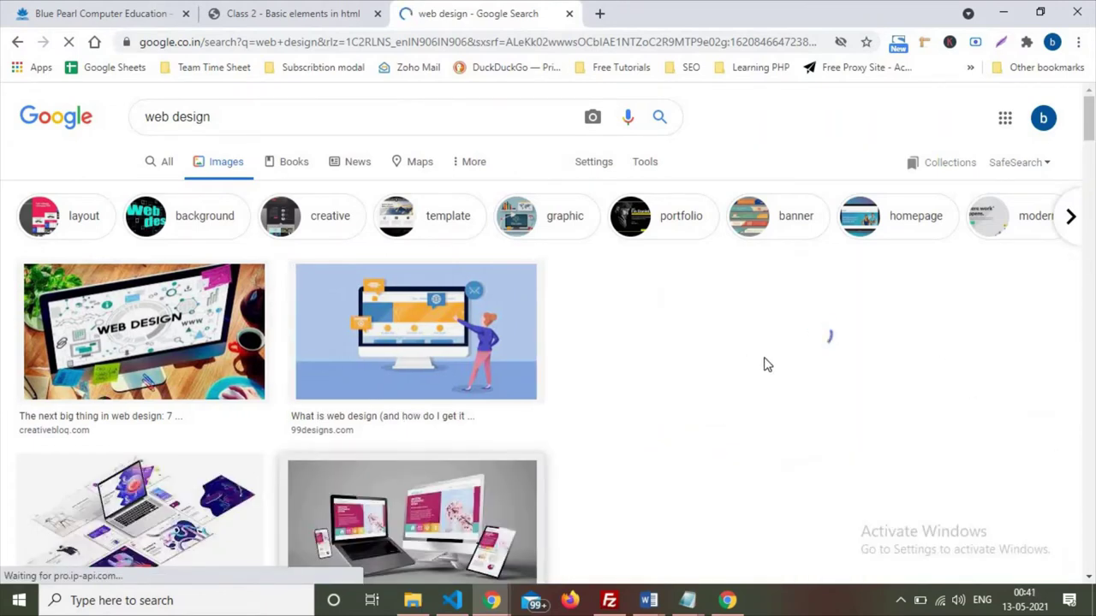
pyautogui.scroll(-2, 865, 423)
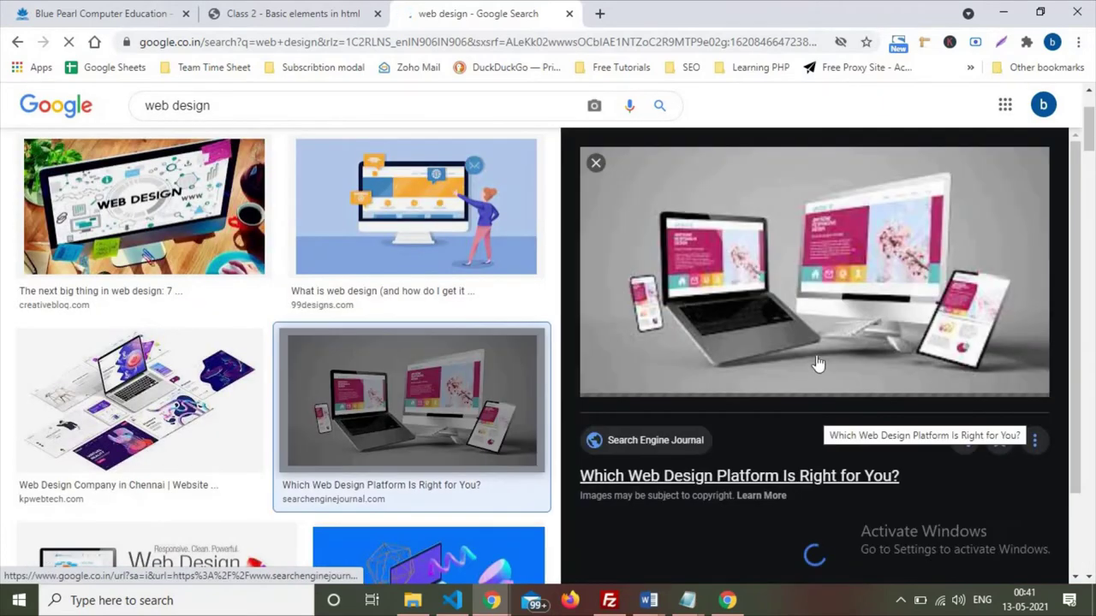
pyautogui.rightClick(843, 281)
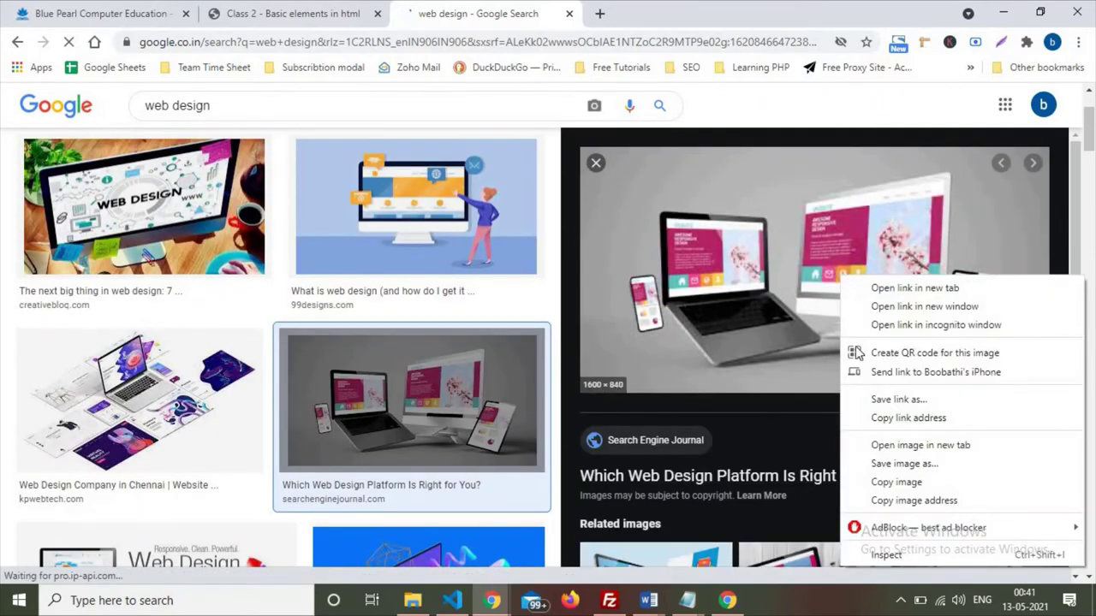
pyautogui.click(914, 447)
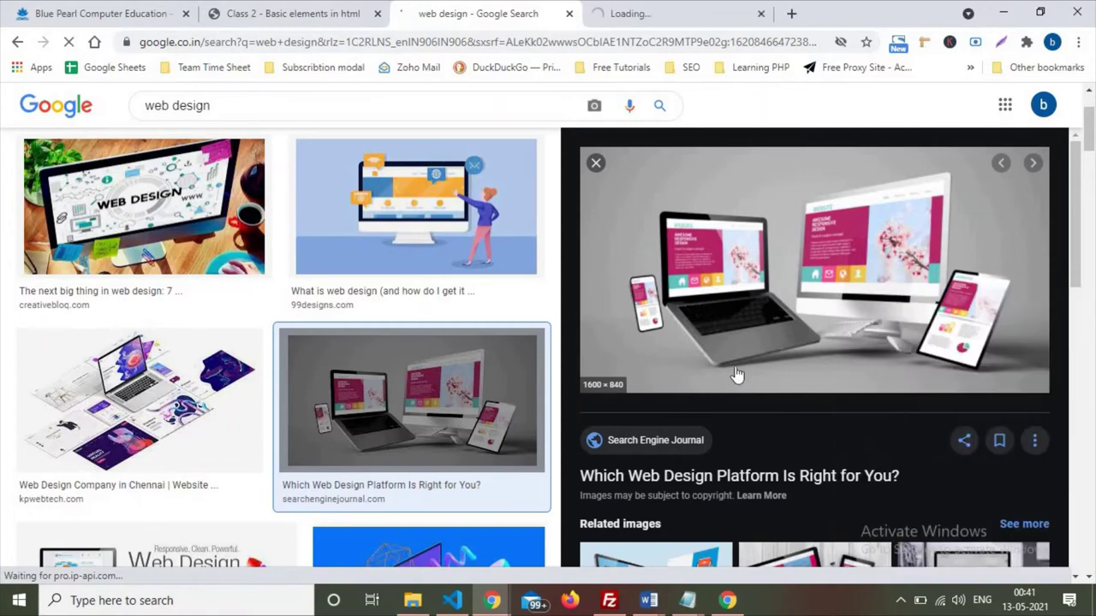
pyautogui.click(674, 9)
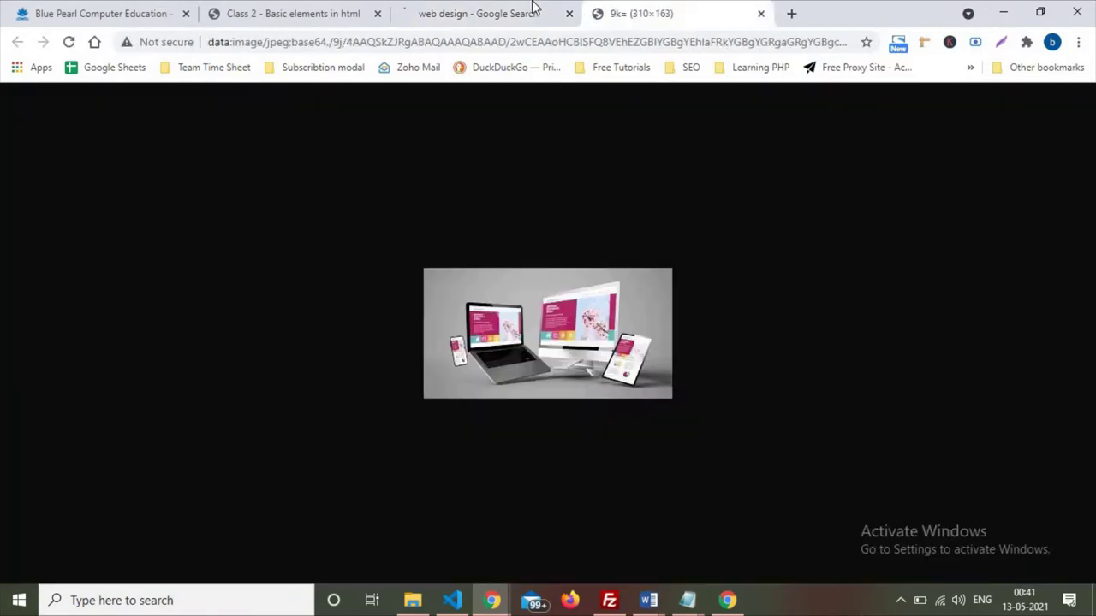
# Step: Open the Search Engine Journal image as a full-size PNG in another tab and view it
pyautogui.click(510, 10)
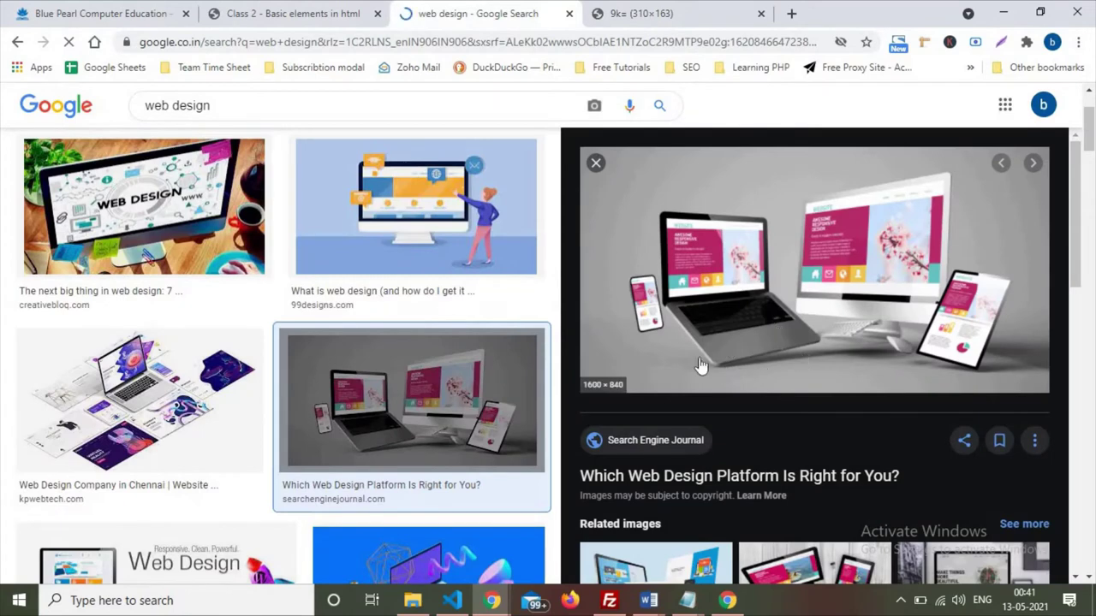
pyautogui.rightClick(786, 368)
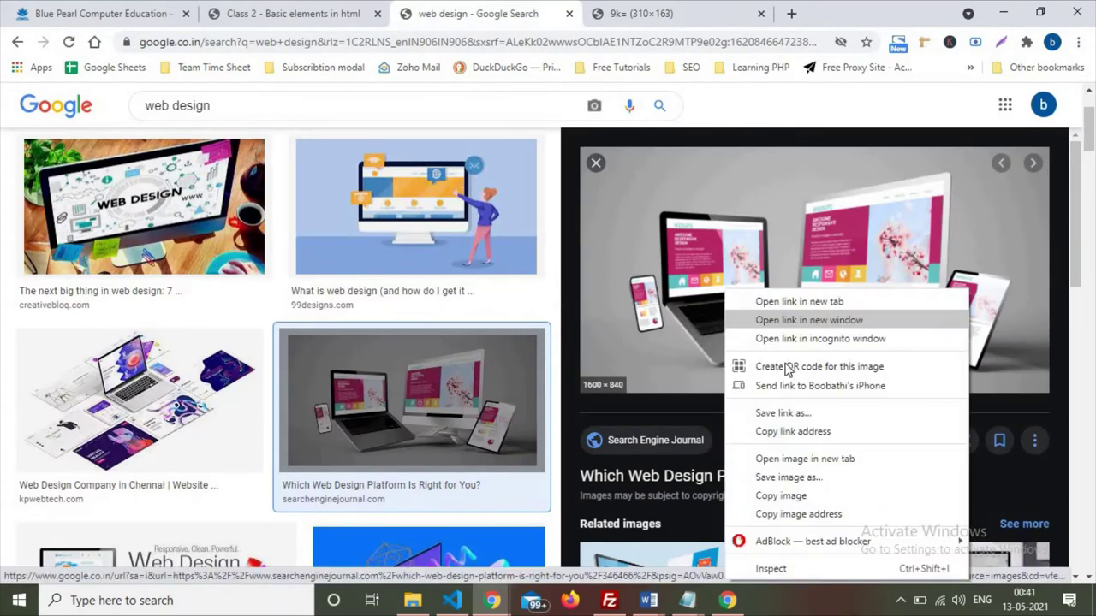
pyautogui.click(805, 459)
pyautogui.click(655, 11)
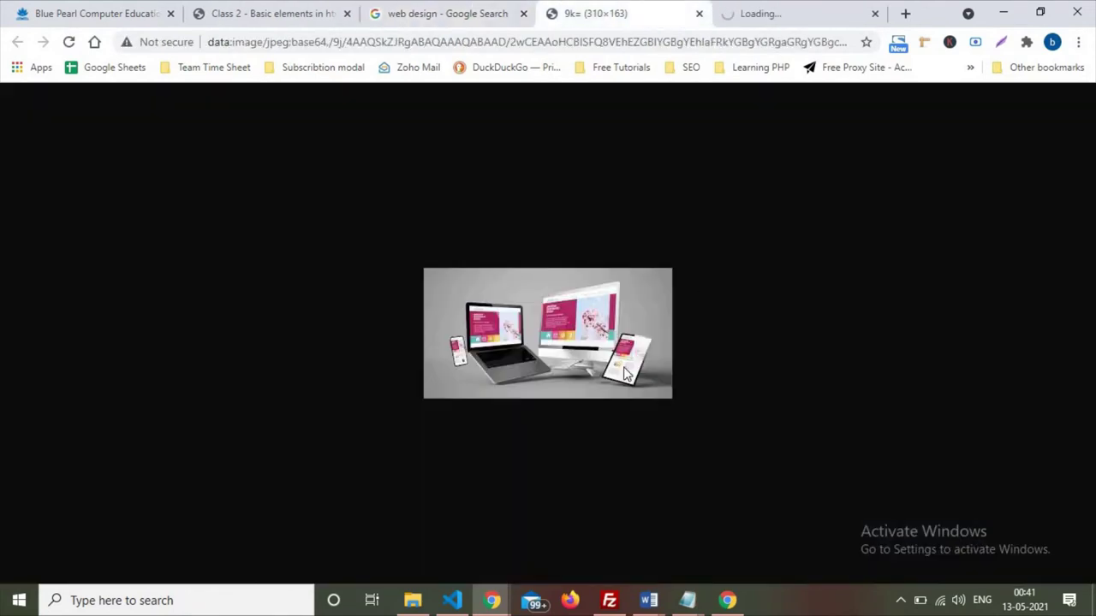
pyautogui.click(767, 9)
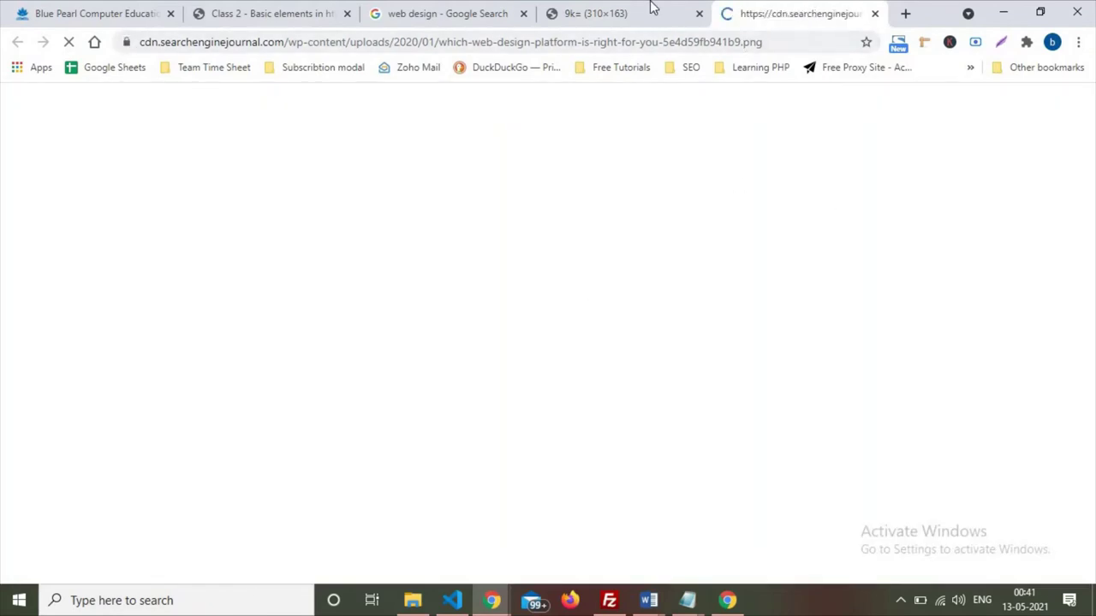
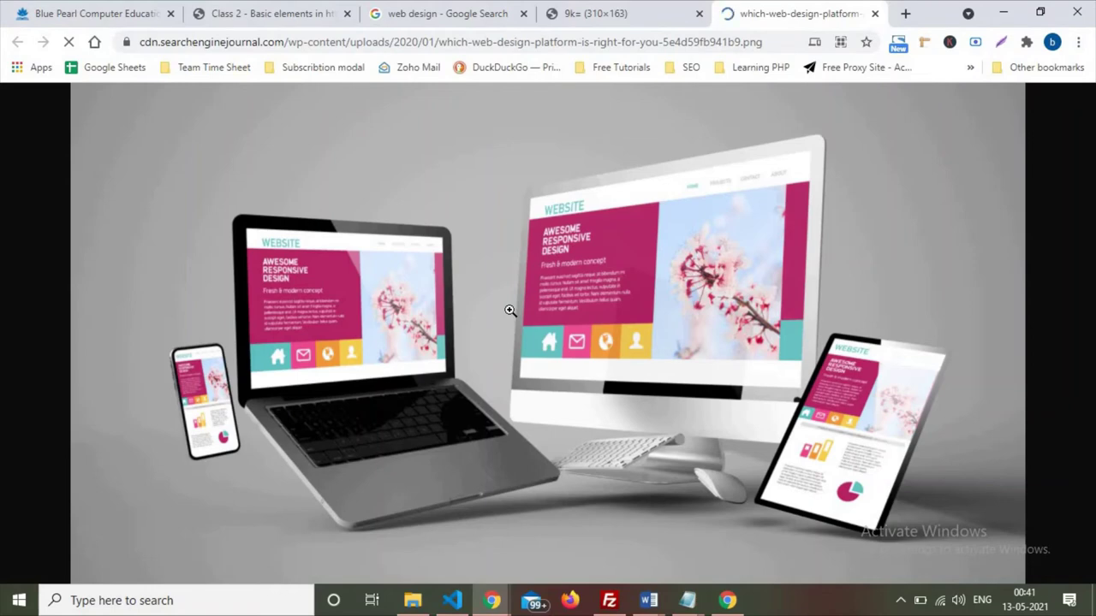
# Step: Save the responsive-devices image from the Chrome tab to the Desktop as banner.png
pyautogui.rightClick(510, 311)
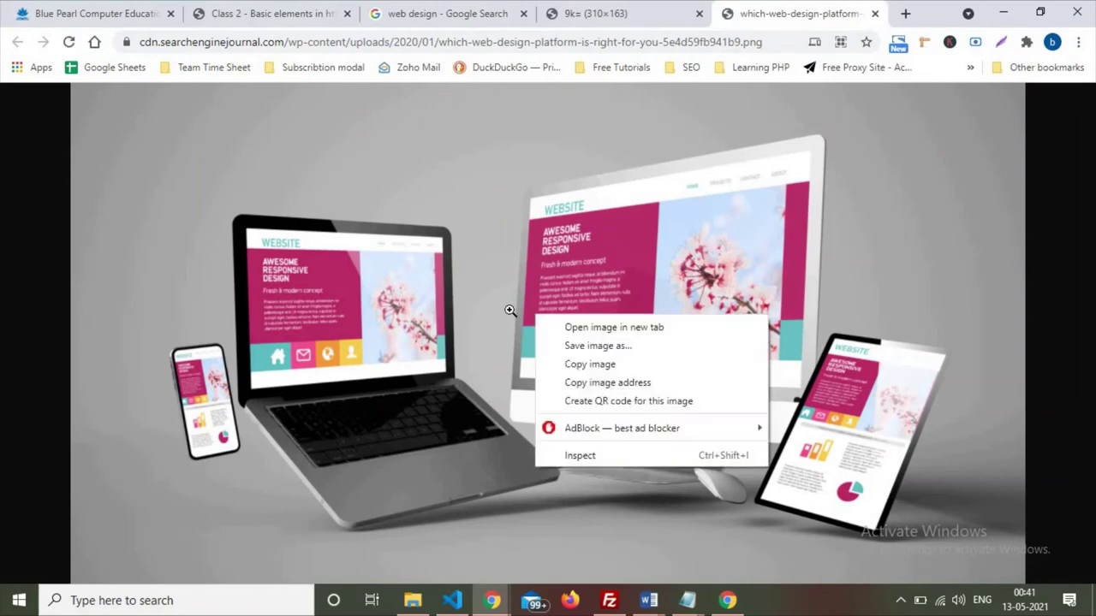
pyautogui.click(591, 346)
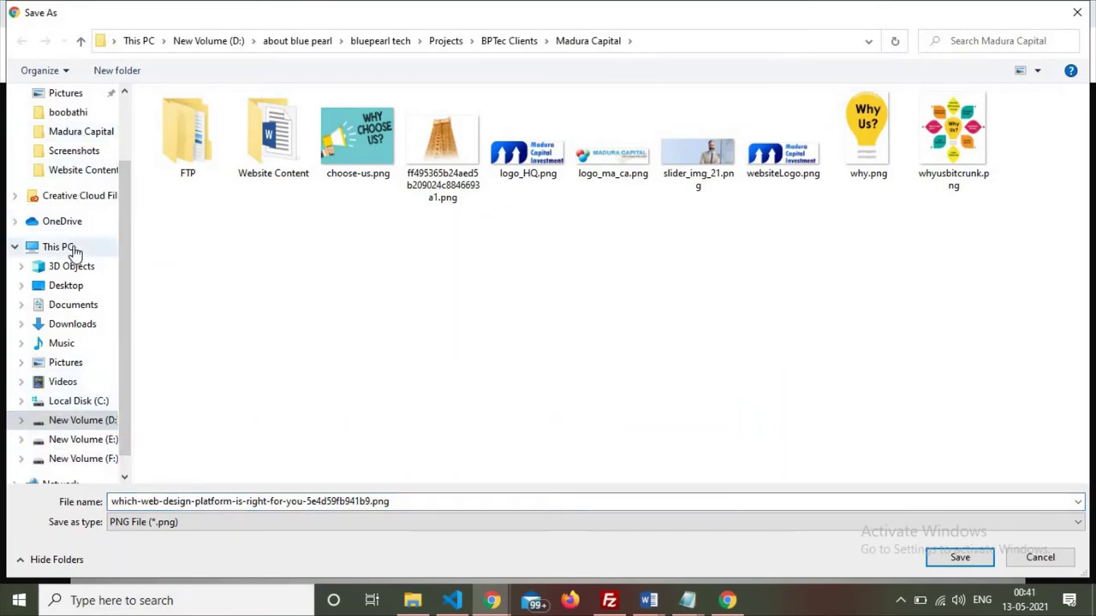
pyautogui.scroll(2, 73, 247)
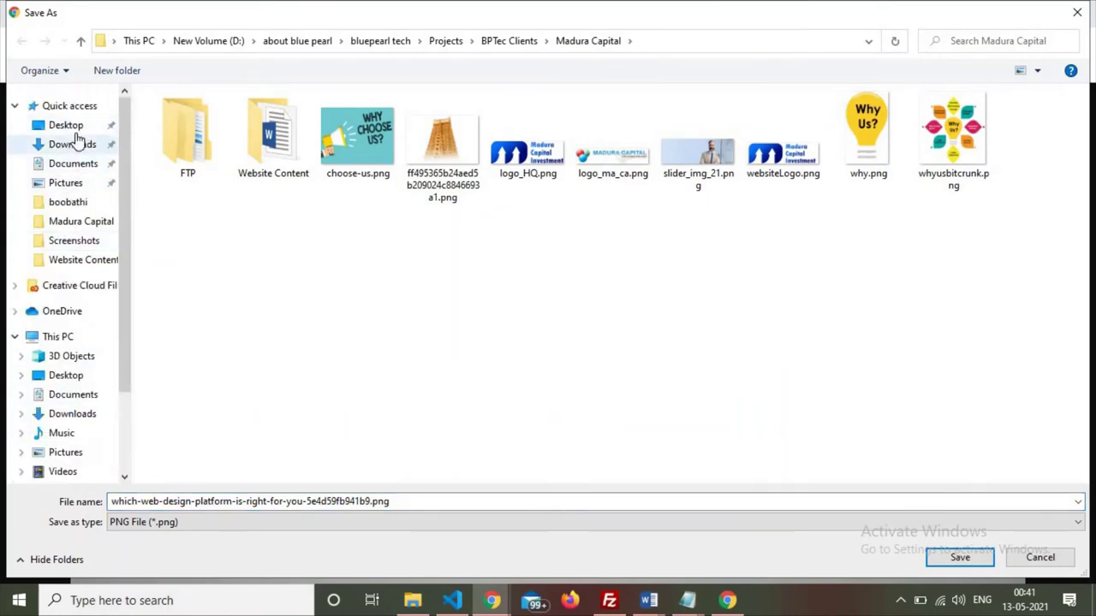
pyautogui.click(71, 126)
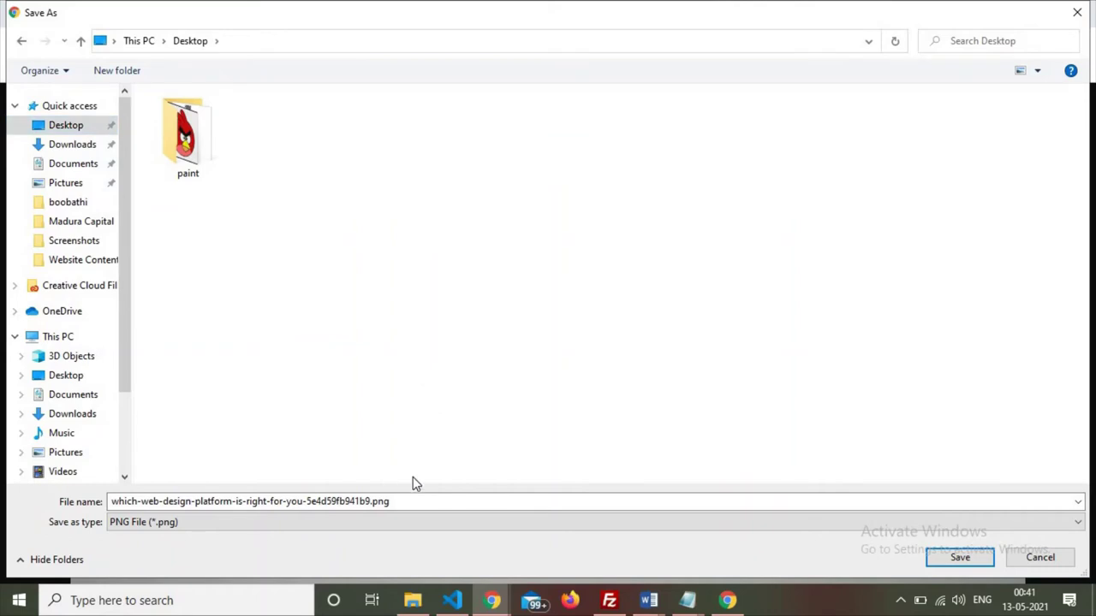
pyautogui.doubleClick(428, 502)
pyautogui.write('banner')
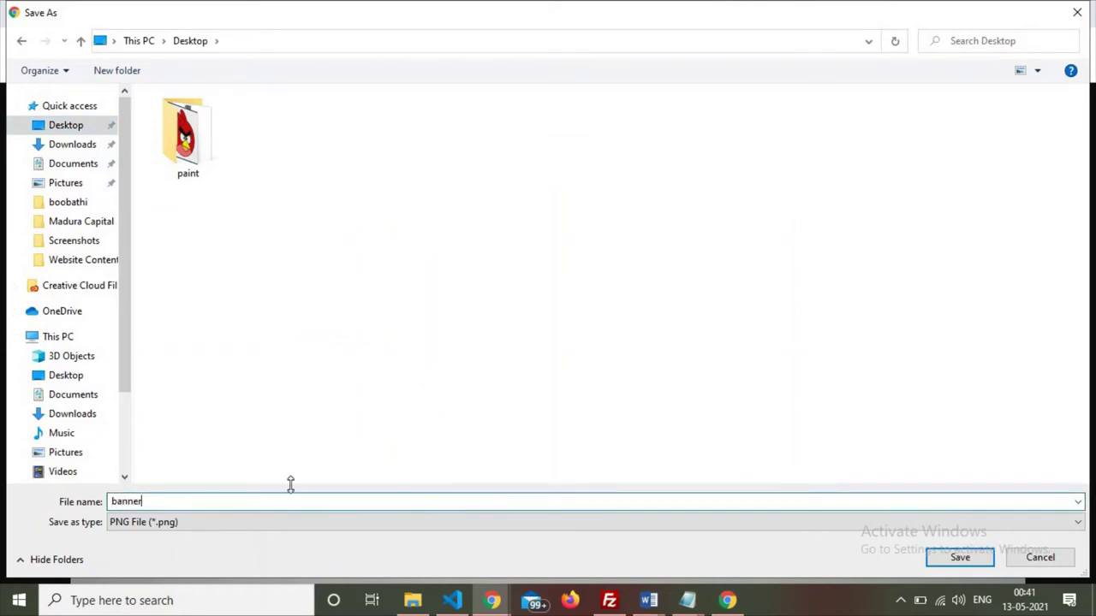
pyautogui.click(976, 559)
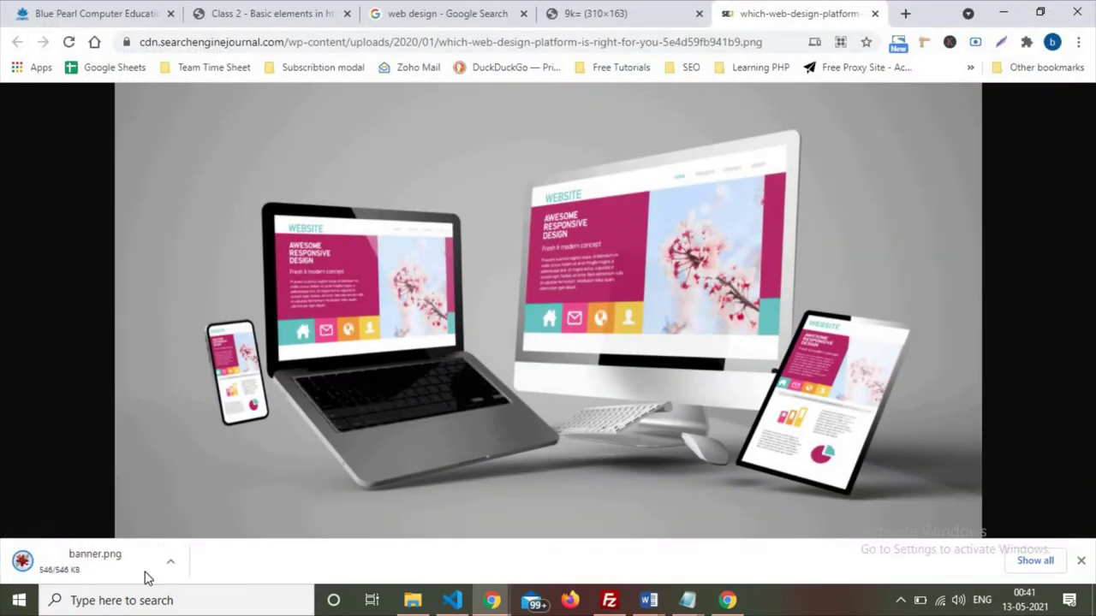
# Step: In class2.html, start a new line below the Link line
pyautogui.click(690, 606)
pyautogui.click(754, 539)
pyautogui.click(349, 348)
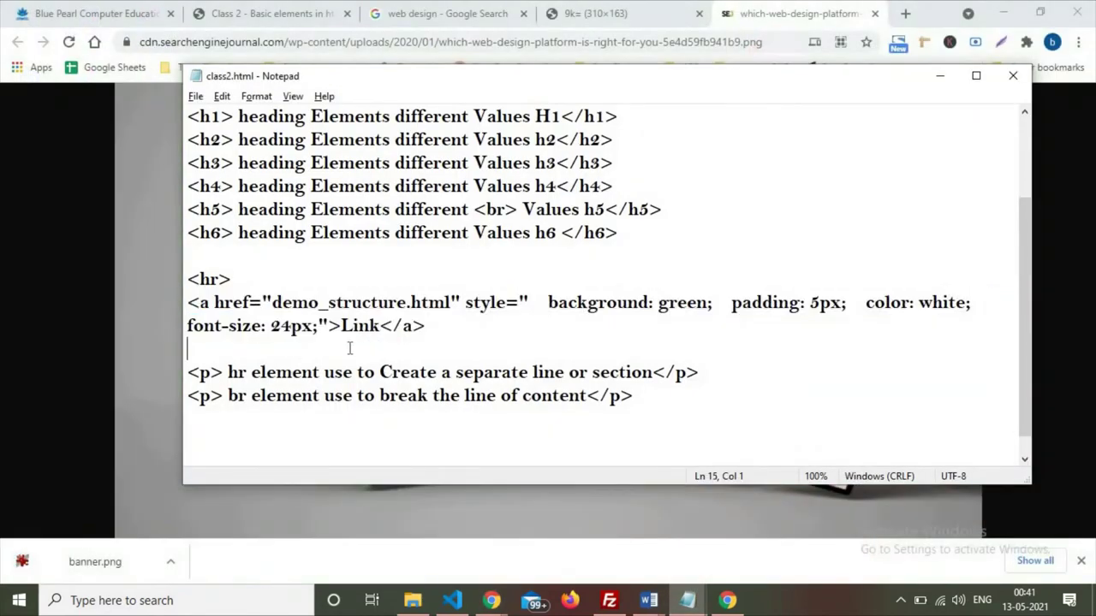
pyautogui.press('Return')
# Step: Type the tag <img src="banner.png" /> on the new line and save class2.html
pyautogui.write('im')
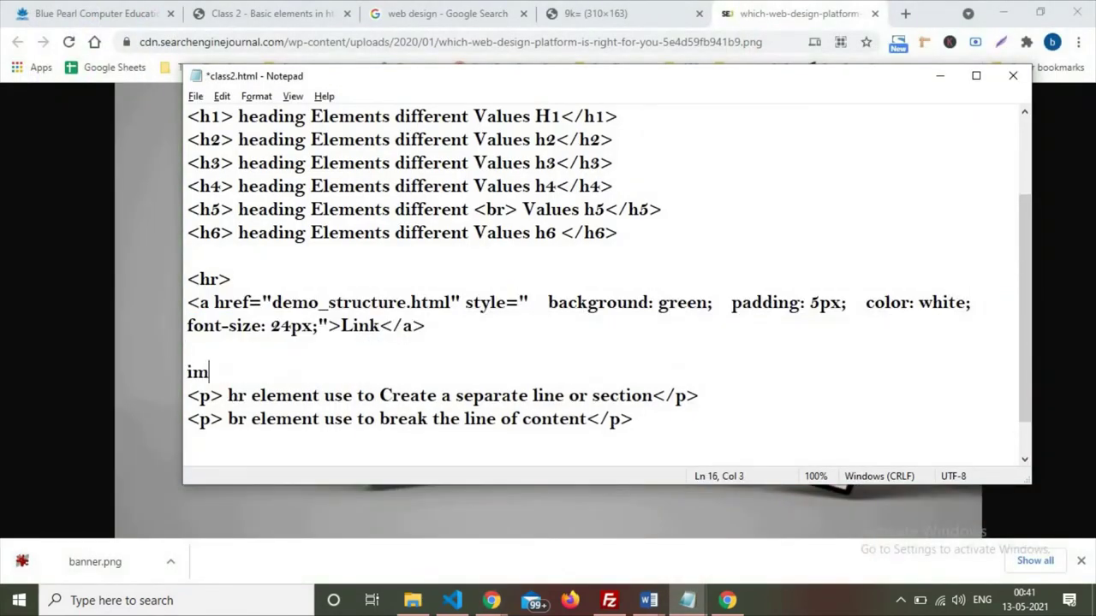
pyautogui.press('BackSpace')
pyautogui.press('BackSpace')
pyautogui.write('i')
pyautogui.write('mg')
pyautogui.write('src')
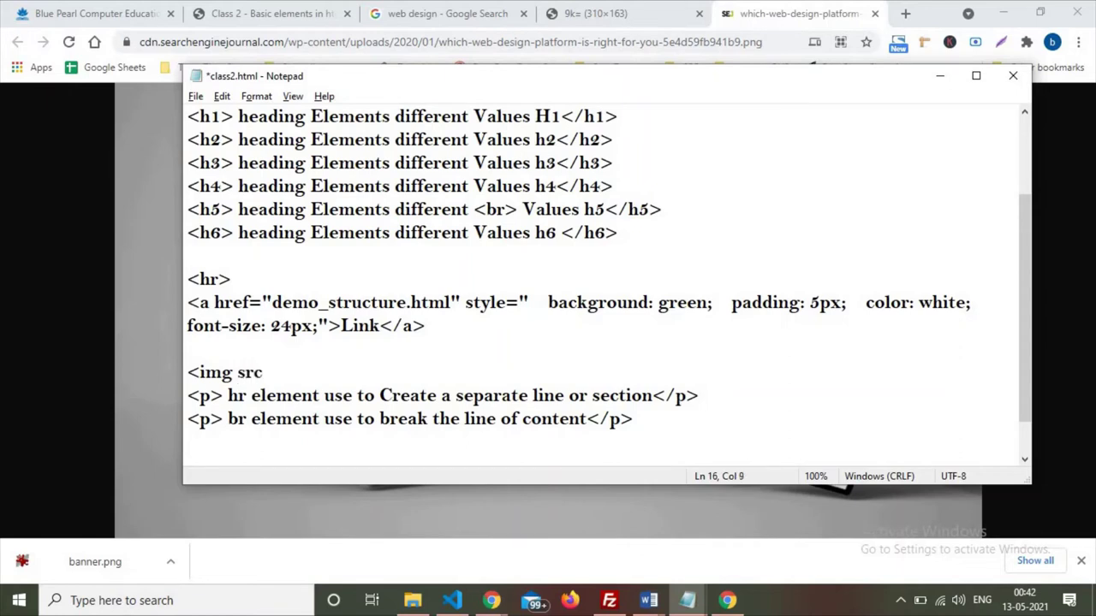
pyautogui.write('=')
pyautogui.write('""')
pyautogui.write('bann')
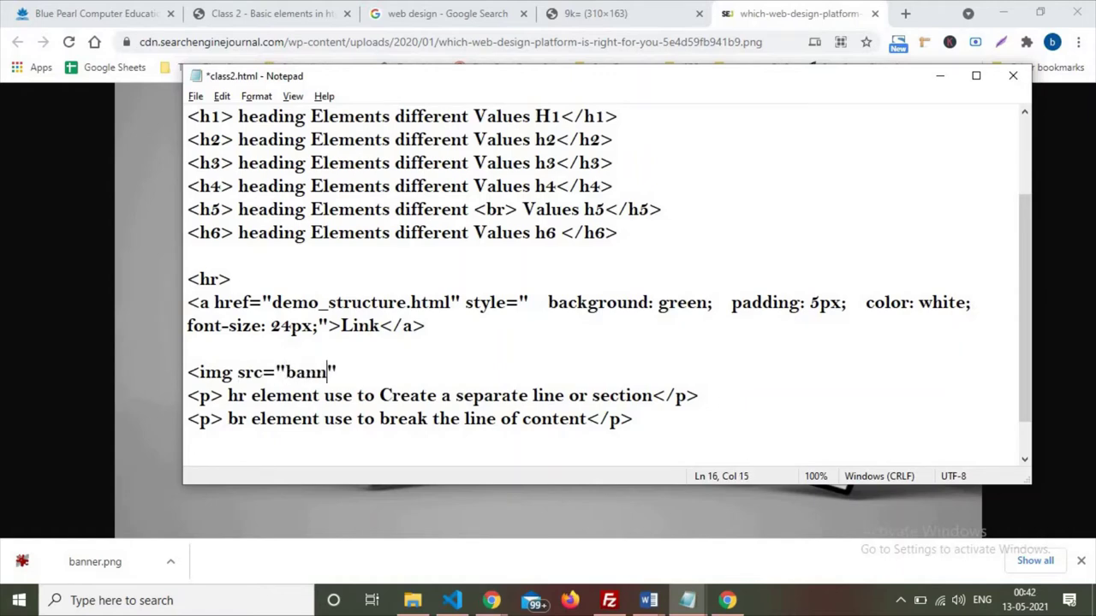
pyautogui.write('er.j')
pyautogui.press('BackSpace')
pyautogui.write('o')
pyautogui.press('BackSpace')
pyautogui.write('png')
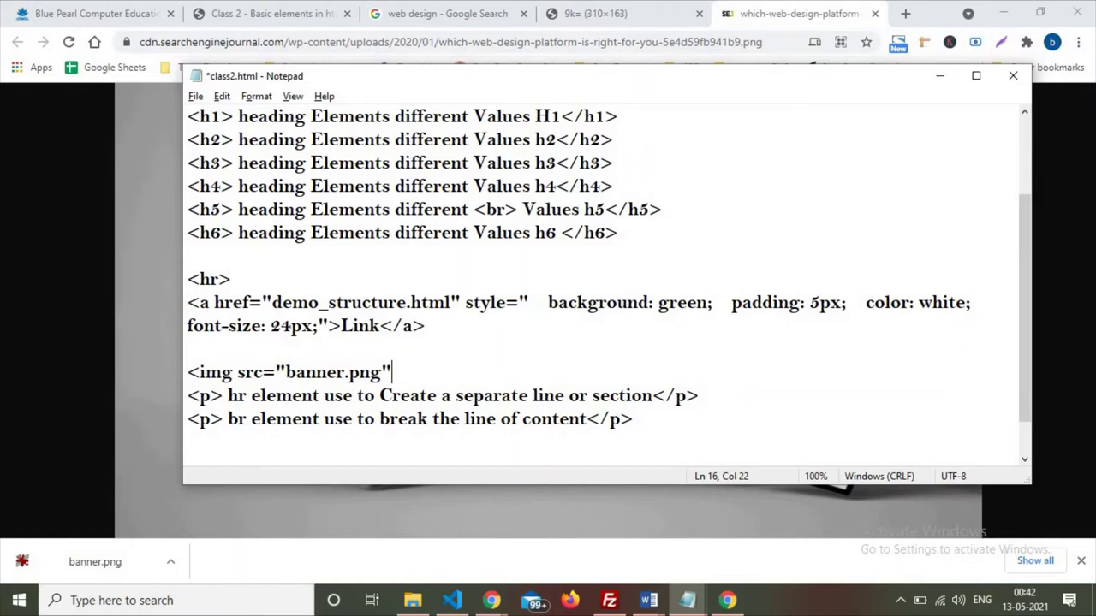
pyautogui.write('/')
pyautogui.write('>')
pyautogui.doubleClick(399, 374)
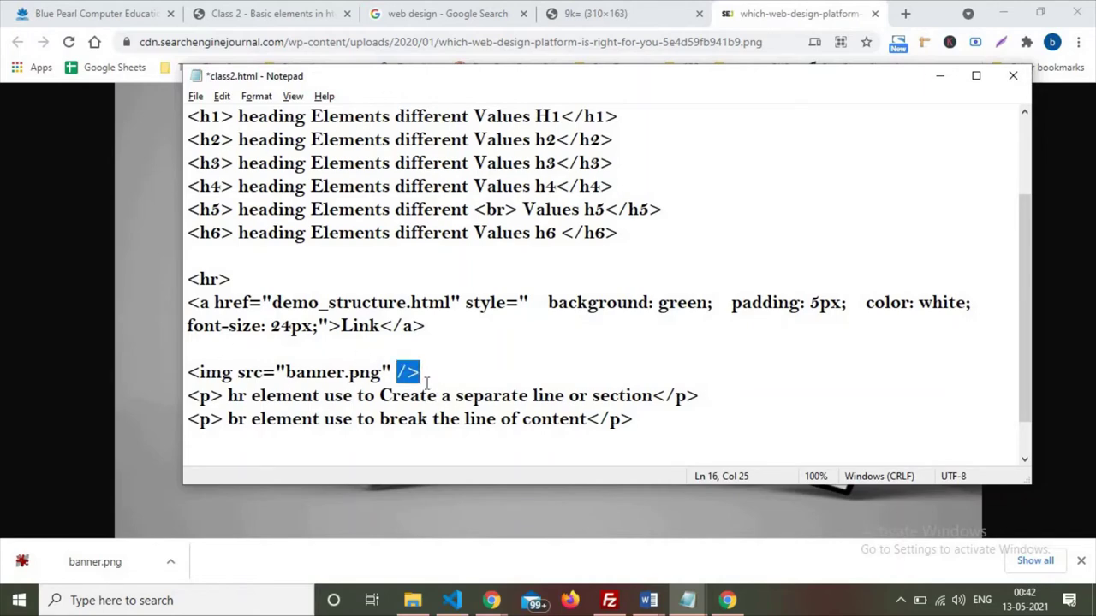
pyautogui.hotkey('ctrl', 's')
pyautogui.hotkey('alt', 'Tab')
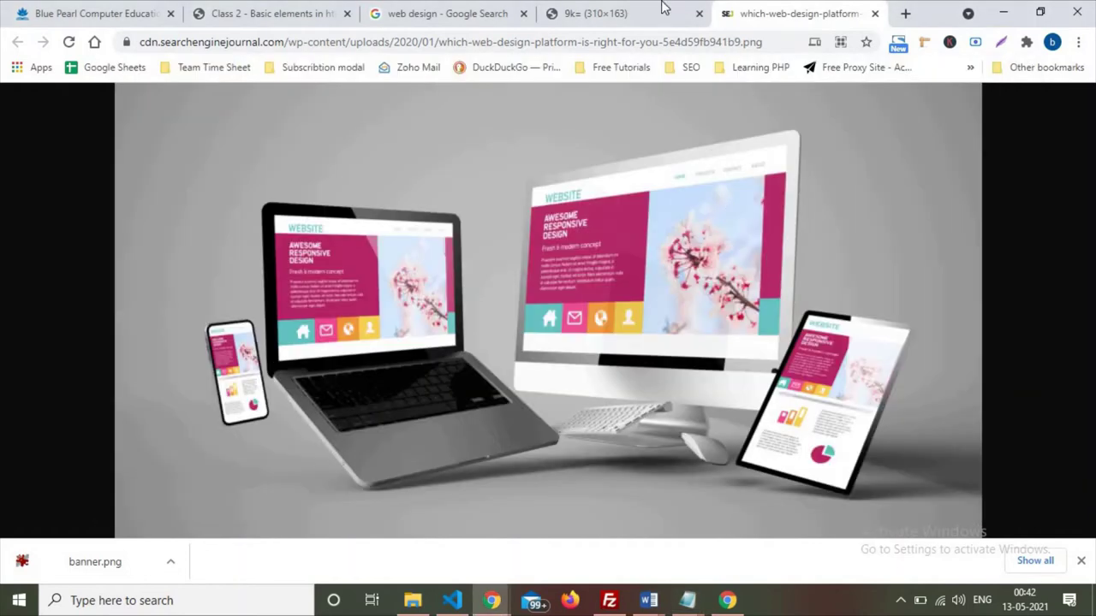
# Step: Reload the Class 2 tab to show the banner under the Link, and close the downloads bar
pyautogui.click(664, 9)
pyautogui.click(291, 11)
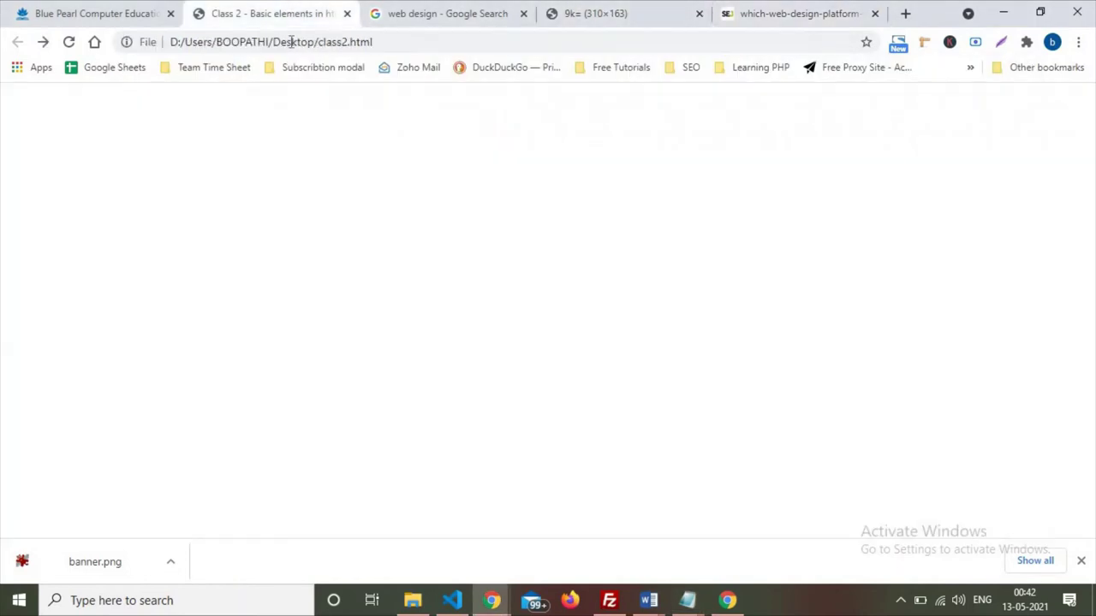
pyautogui.click(69, 42)
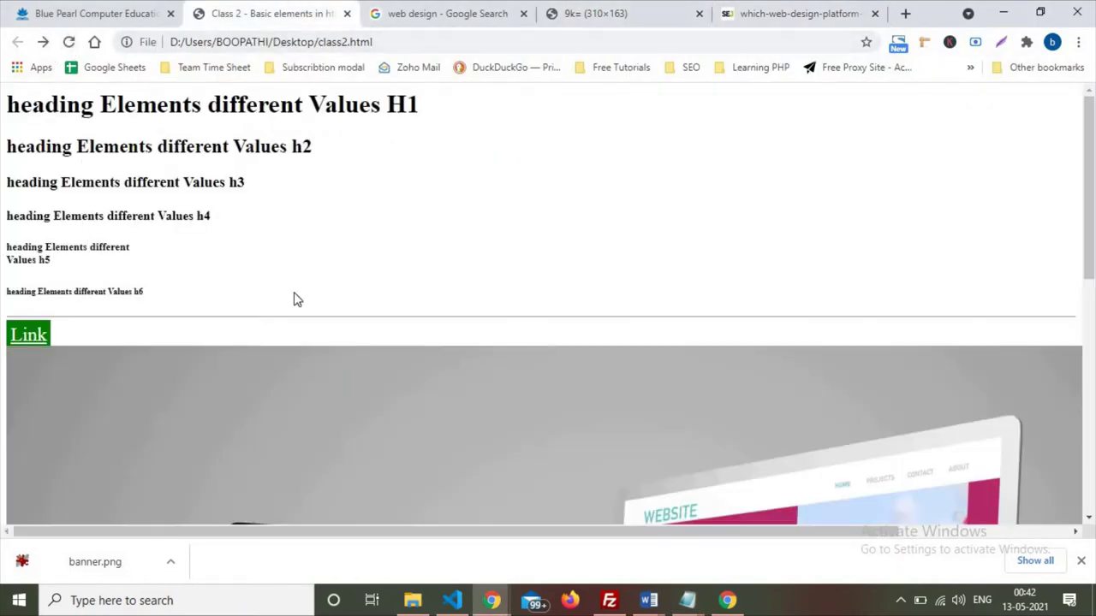
pyautogui.scroll(-5, 452, 178)
pyautogui.scroll(-3, 615, 290)
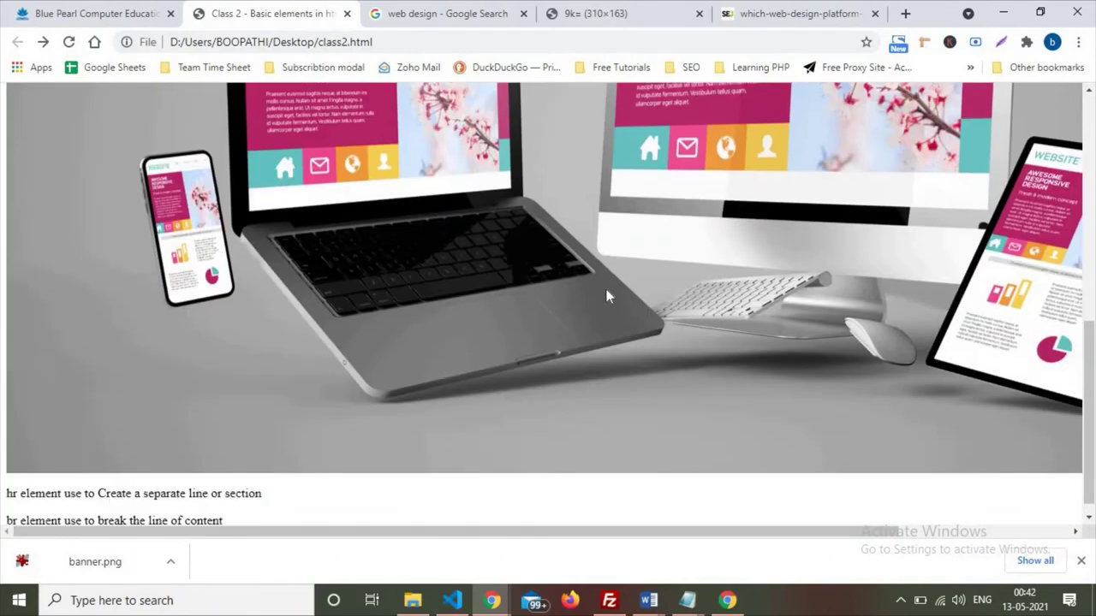
pyautogui.click(1081, 560)
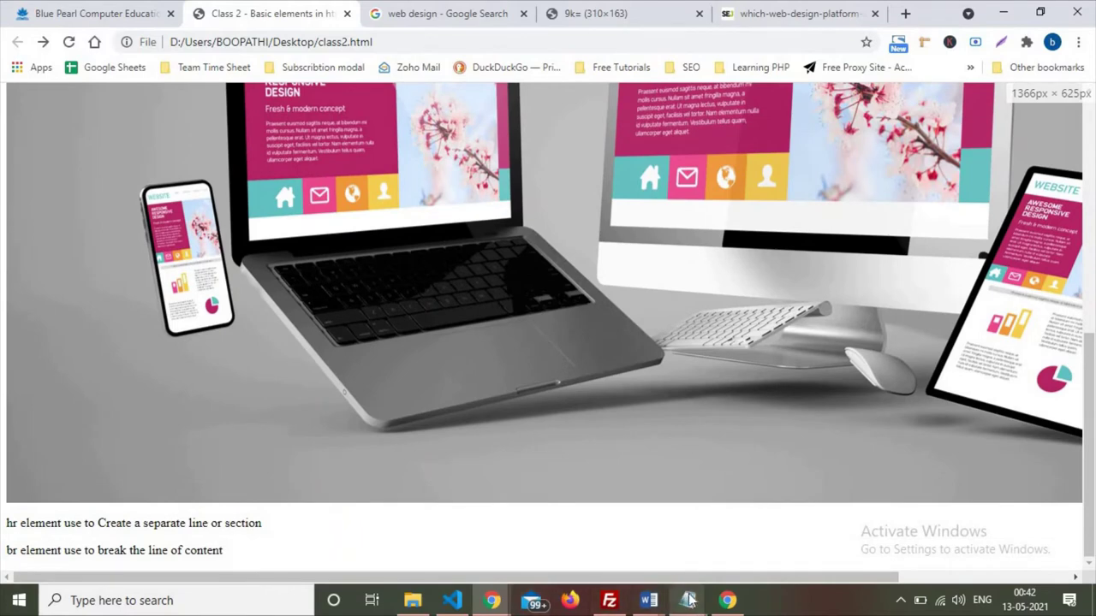
pyautogui.moveTo(688, 600)
pyautogui.click(740, 552)
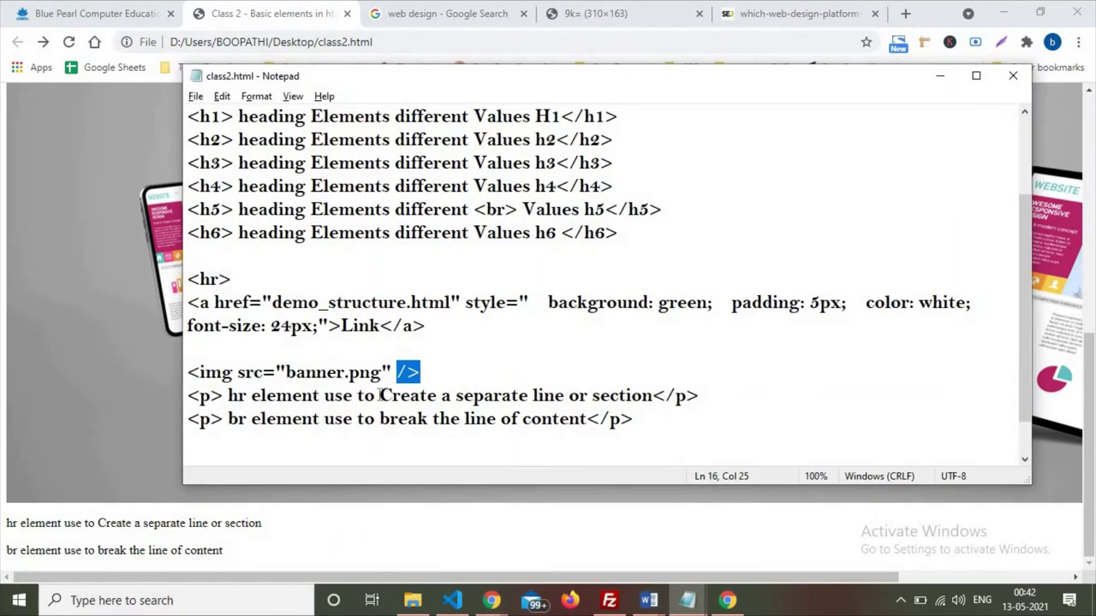
# Step: Add a blank line after the banner img tag and highlight its <img and src="banner.png" parts
pyautogui.scroll(-1, 442, 385)
pyautogui.click(443, 325)
pyautogui.press('Return')
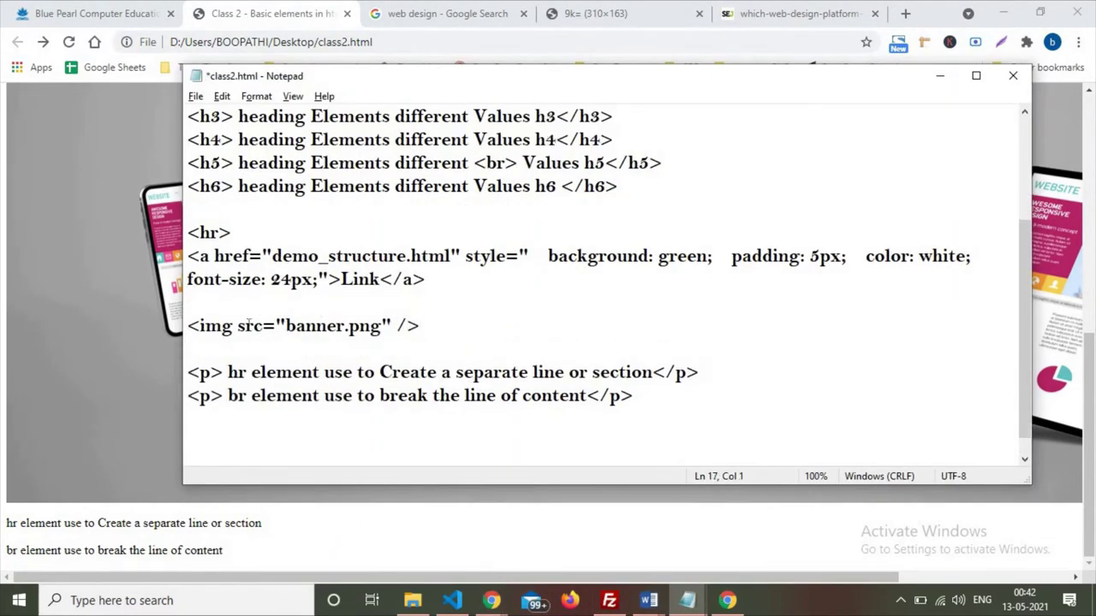
pyautogui.moveTo(232, 325); pyautogui.dragTo(176, 326)
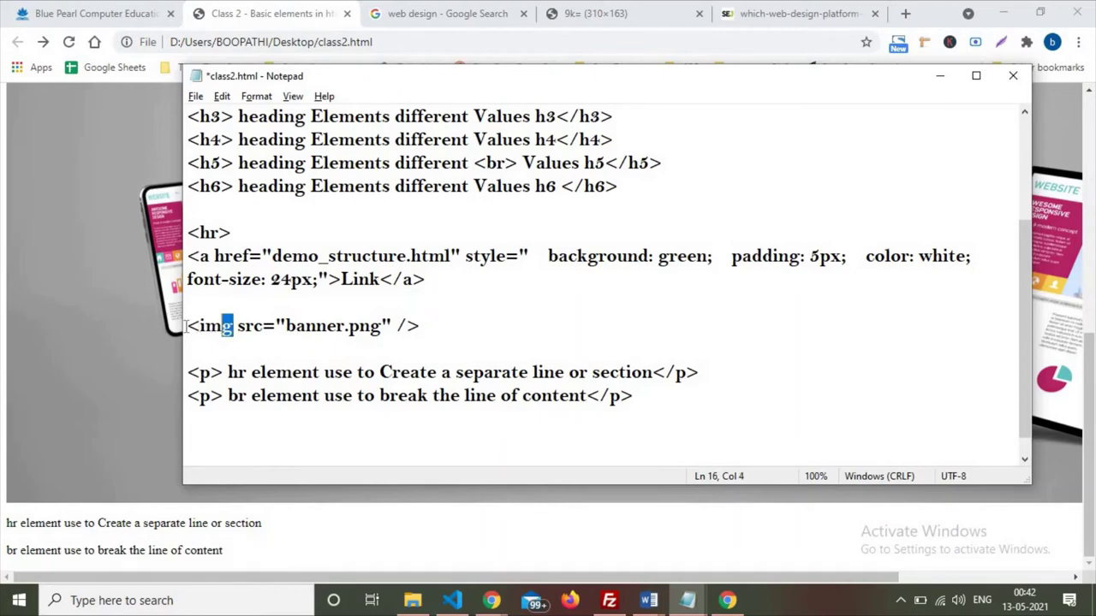
pyautogui.click(237, 332)
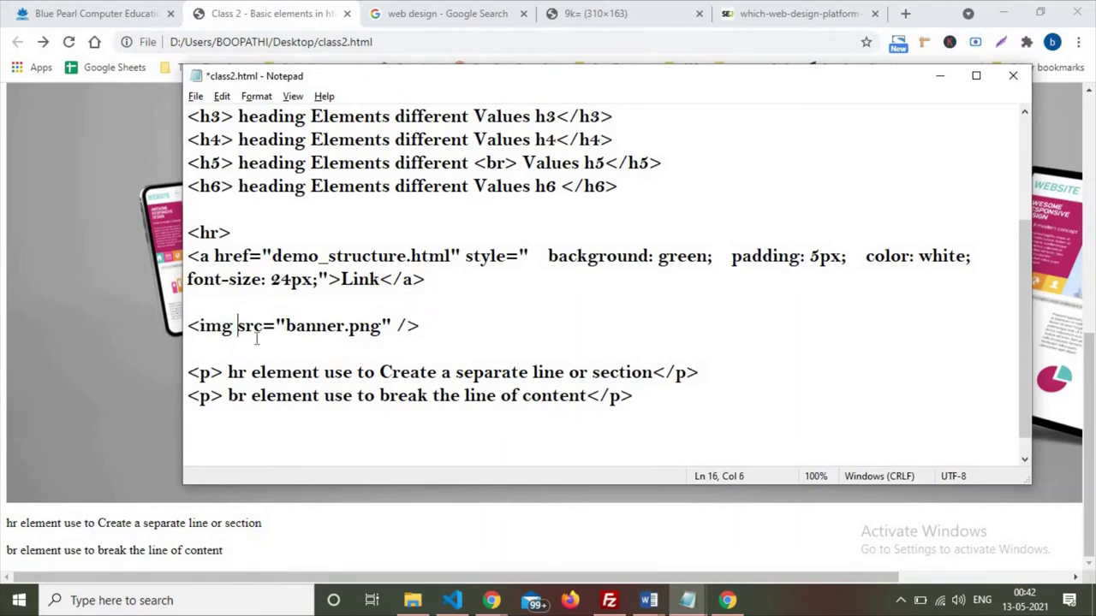
pyautogui.moveTo(237, 326); pyautogui.dragTo(396, 327)
pyautogui.click(314, 329)
pyautogui.moveTo(237, 326)
pyautogui.mouseDown()
pyautogui.moveTo(397, 326)
pyautogui.moveTo(384, 326)
pyautogui.mouseUp()
pyautogui.click(345, 326)
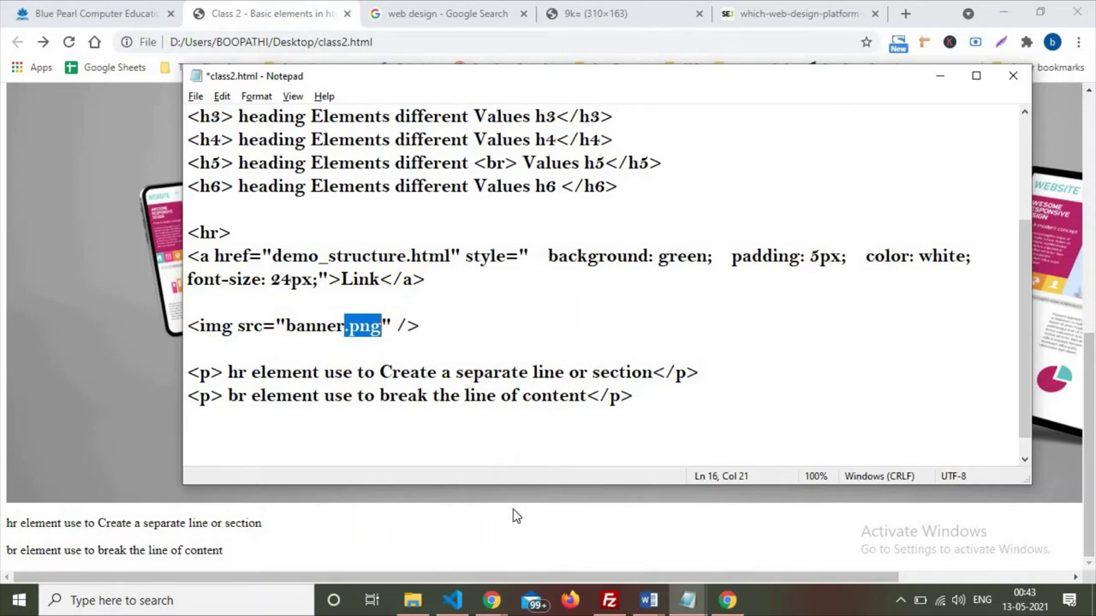
pyautogui.click(516, 532)
pyautogui.moveTo(392, 578)
pyautogui.mouseDown()
pyautogui.moveTo(640, 580)
pyautogui.moveTo(445, 579)
pyautogui.moveTo(708, 456)
pyautogui.mouseUp()
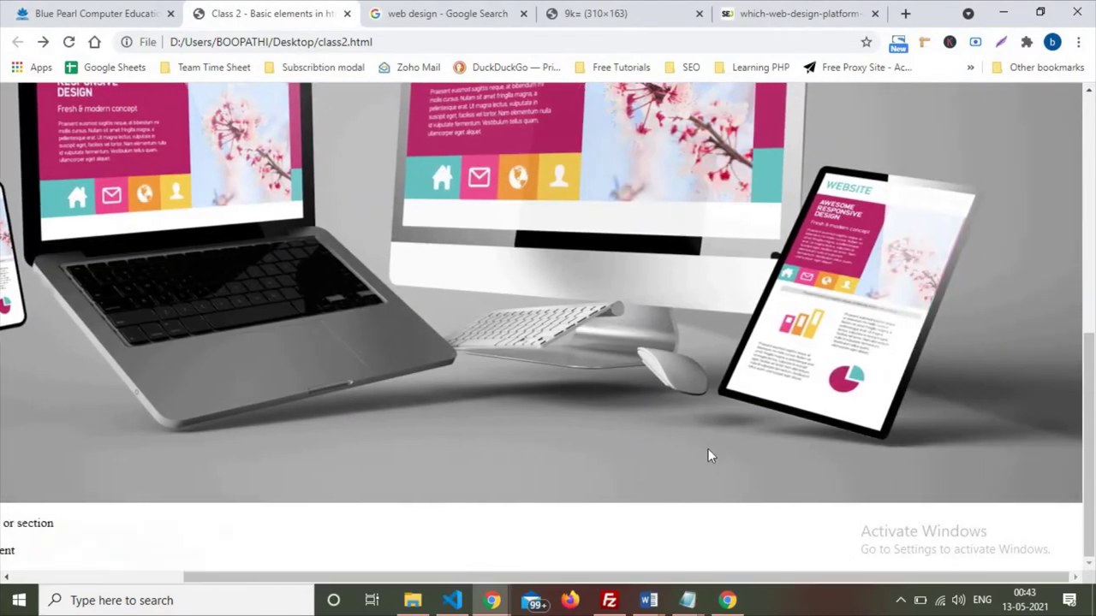
# Step: Scroll around the class2.html page to examine the banner image
pyautogui.scroll(3, 728, 335)
pyautogui.scroll(1, 913, 244)
pyautogui.scroll(1, 858, 510)
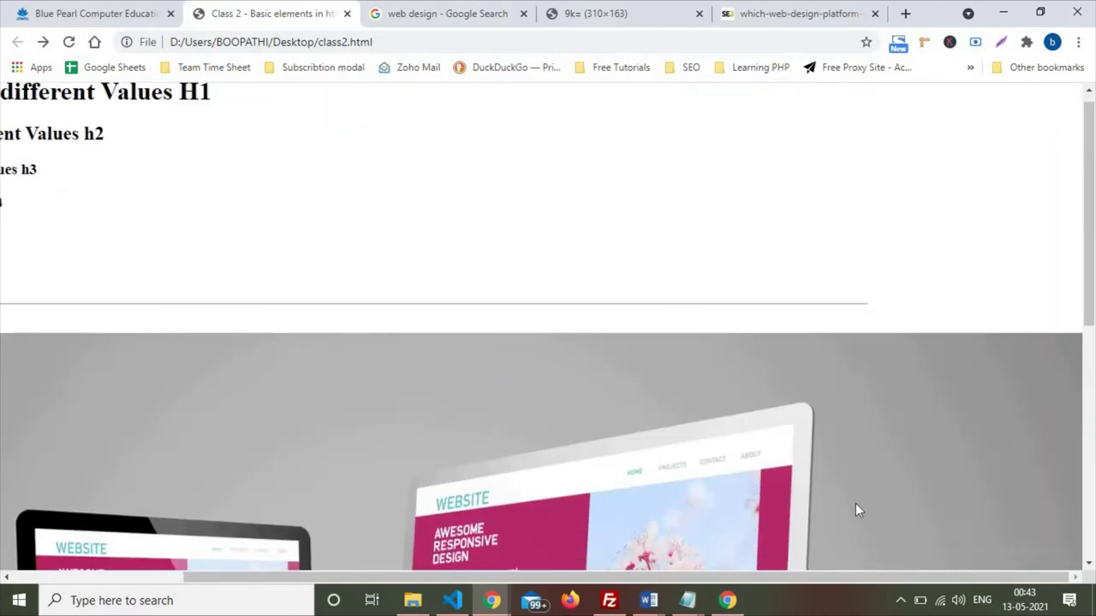
pyautogui.scroll(-3, 859, 511)
pyautogui.moveTo(816, 580); pyautogui.dragTo(720, 437)
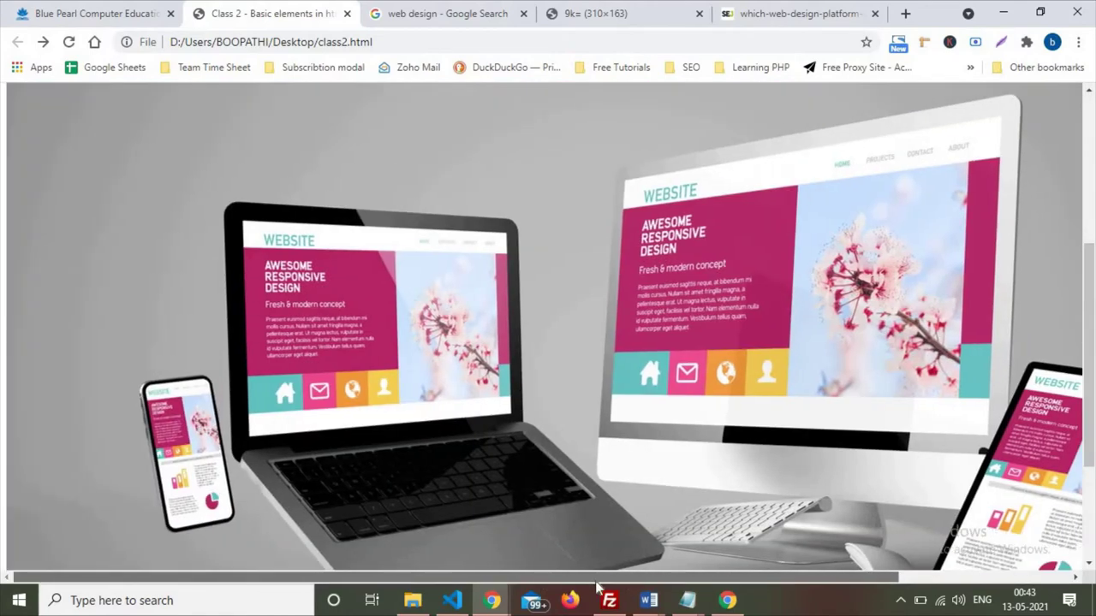
pyautogui.scroll(-2, 720, 438)
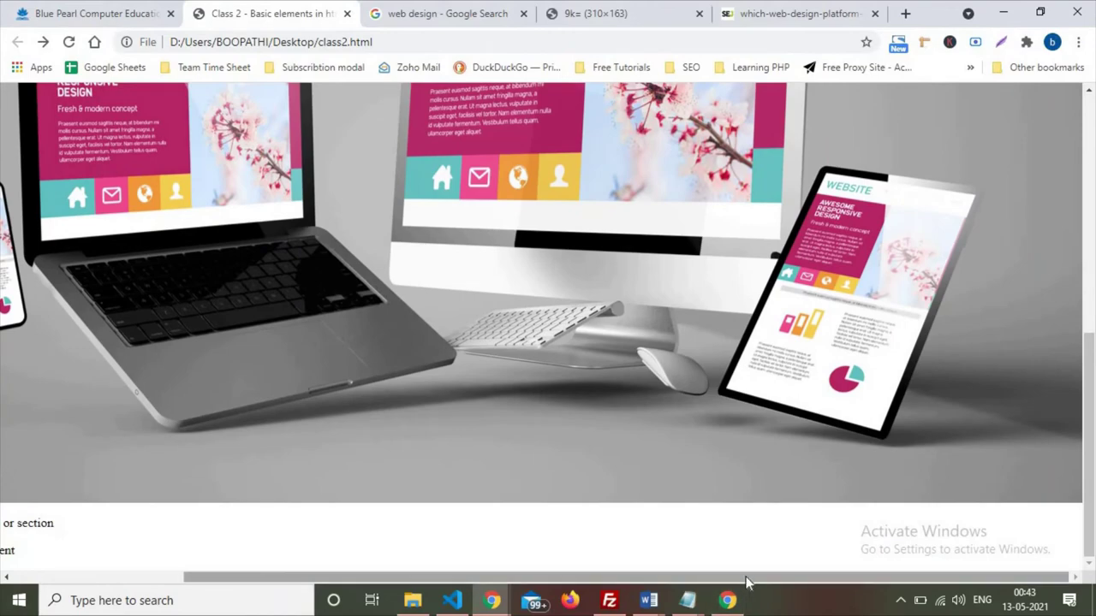
pyautogui.moveTo(873, 581); pyautogui.dragTo(1014, 470)
pyautogui.scroll(1, 842, 467)
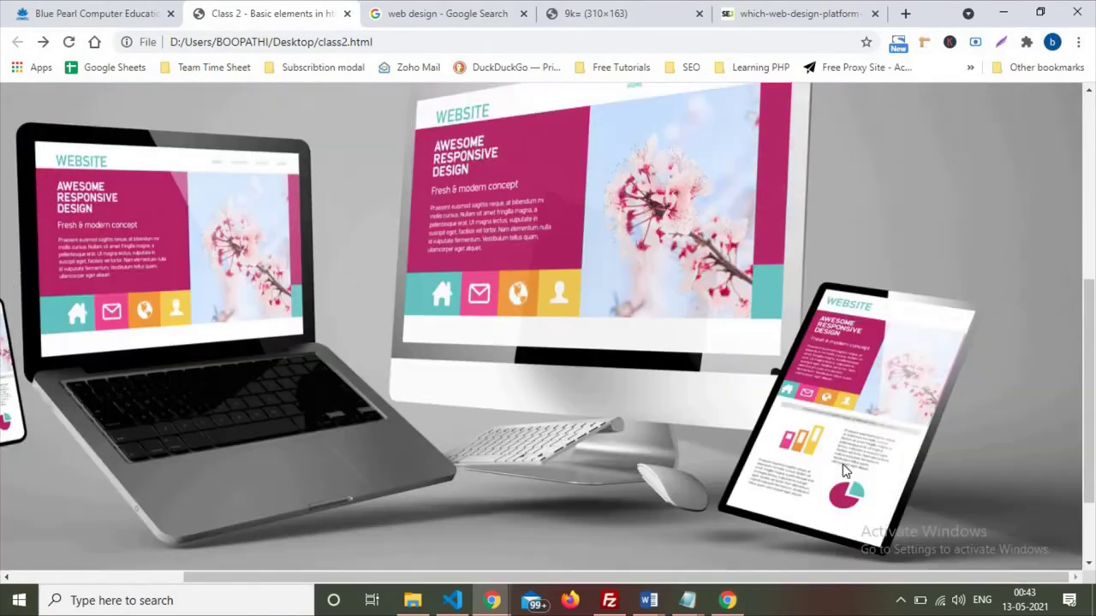
pyautogui.scroll(1, 842, 278)
pyautogui.rightClick(841, 277)
pyautogui.click(826, 563)
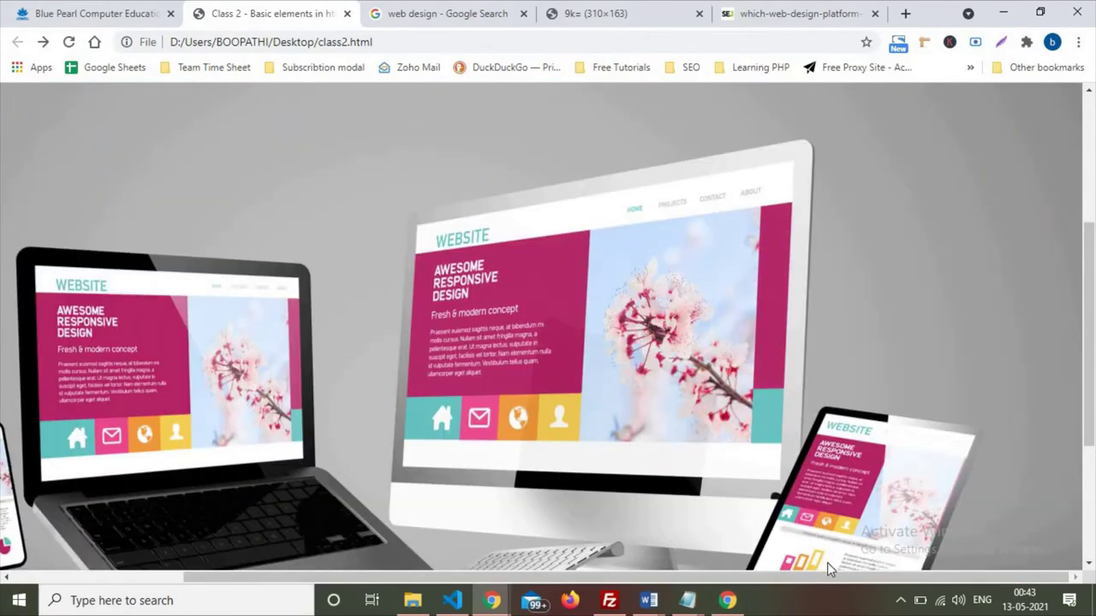
pyautogui.moveTo(856, 576)
pyautogui.mouseDown()
pyautogui.moveTo(901, 563)
pyautogui.moveTo(776, 240)
pyautogui.mouseUp()
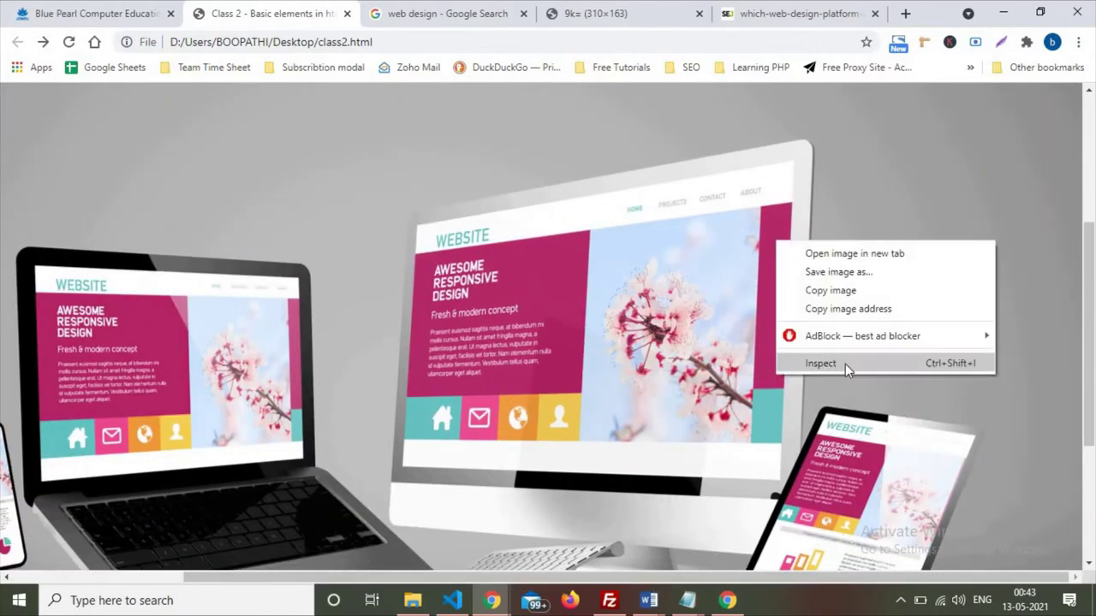
# Step: Inspect the banner image and add an inline width: 100% style in DevTools
pyautogui.click(845, 363)
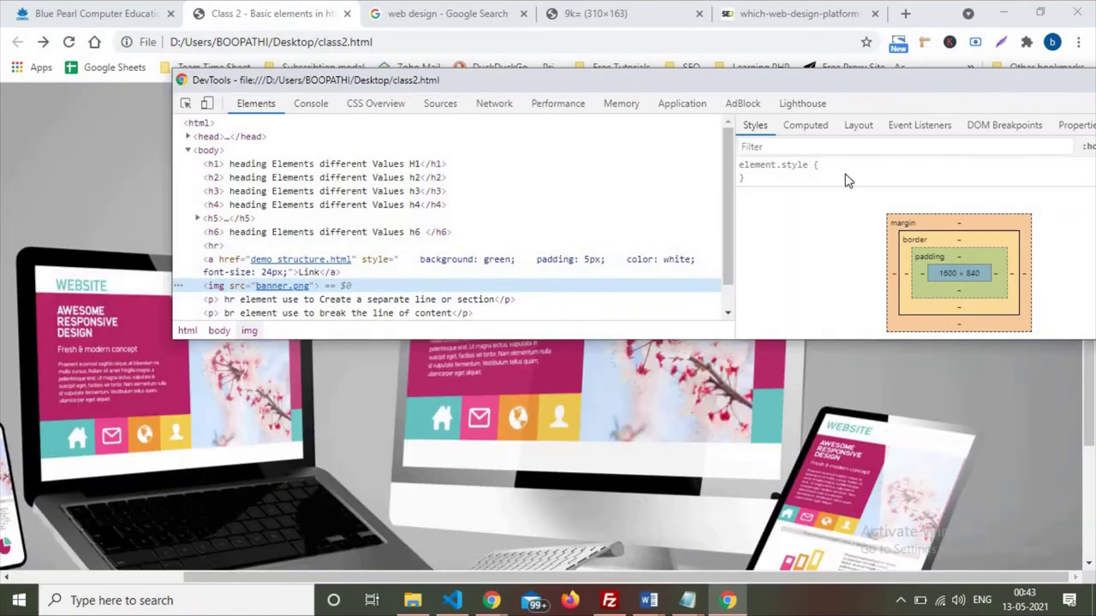
pyautogui.click(845, 180)
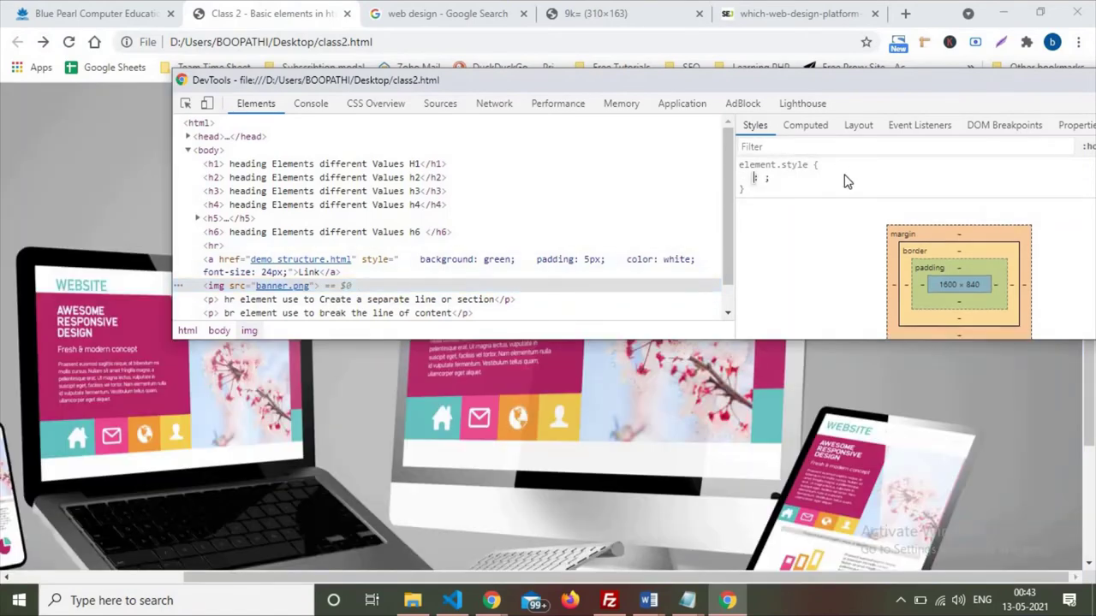
pyautogui.write('width: ')
pyautogui.write('100')
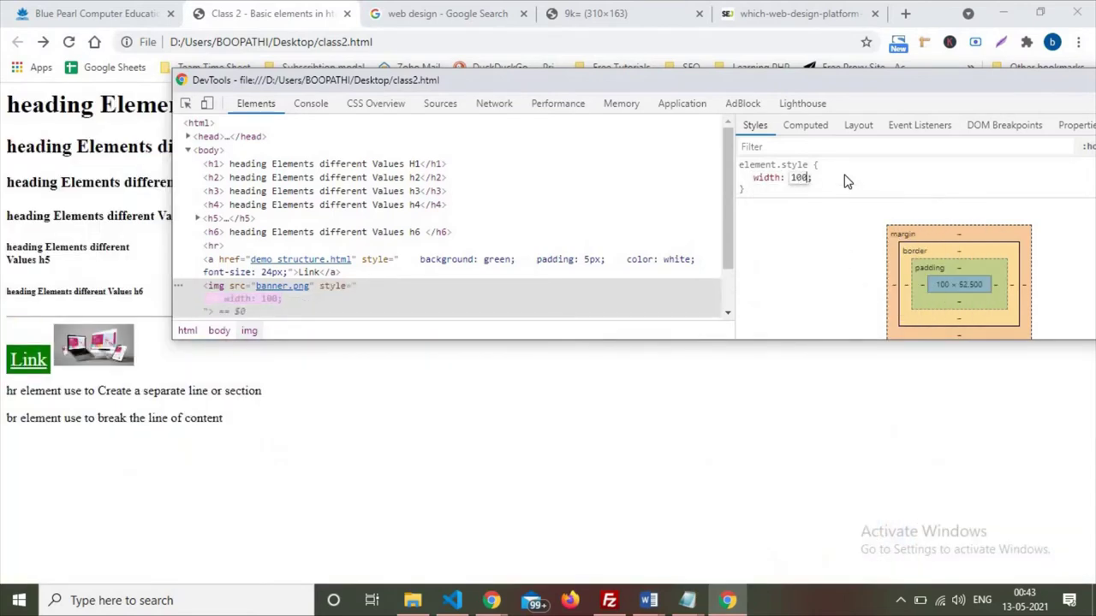
pyautogui.write('%')
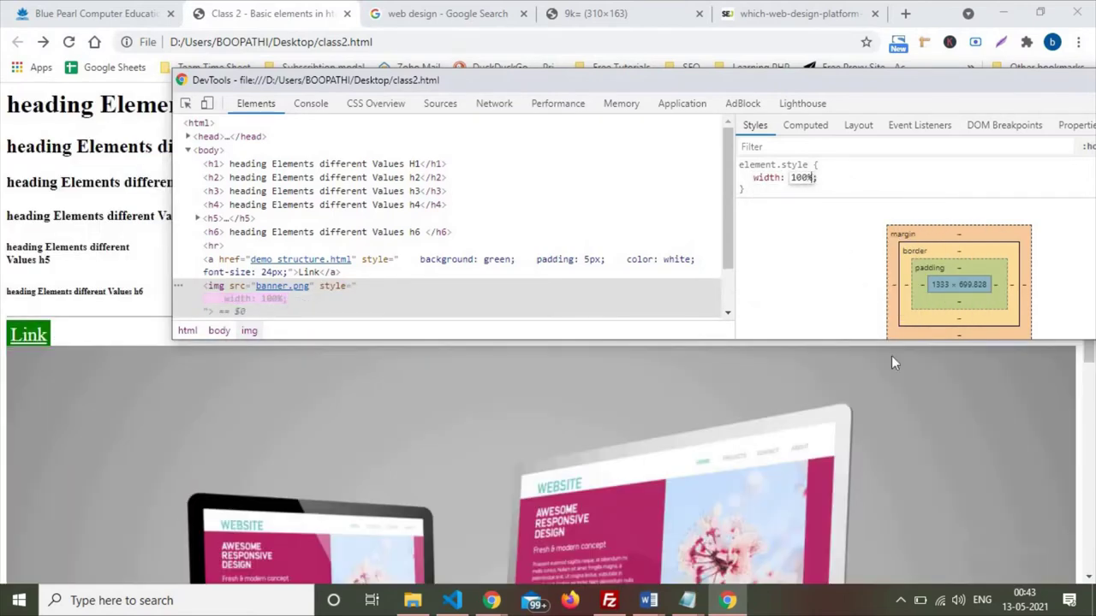
pyautogui.click(883, 244)
pyautogui.scroll(-2, 985, 405)
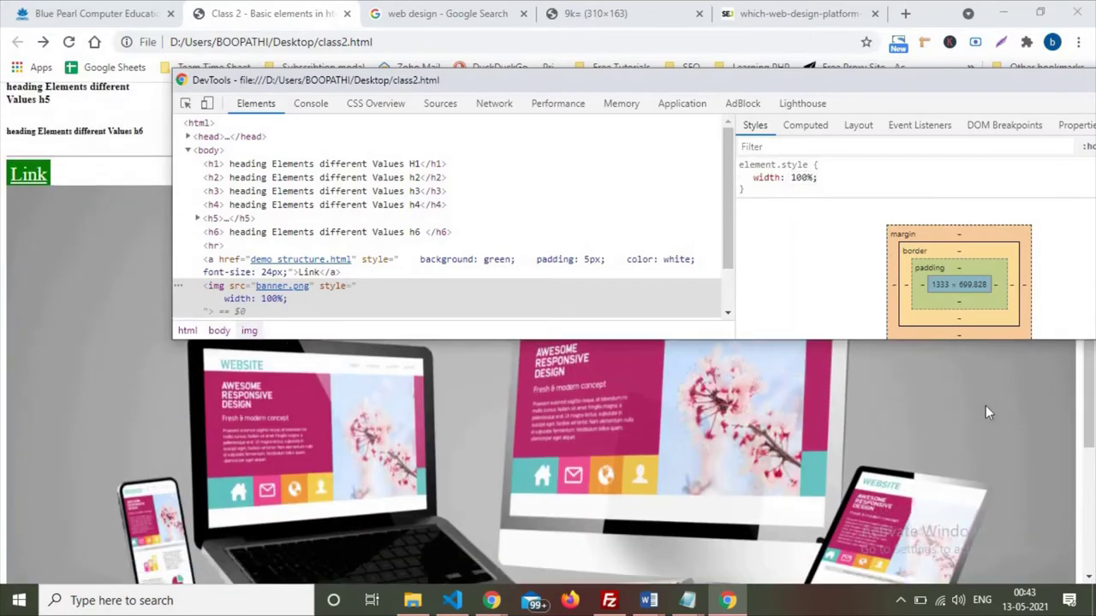
# Step: Hide DevTools to view the full-width banner, then reopen them and highlight width: 100%
pyautogui.press('F12')
pyautogui.scroll(-3, 656, 582)
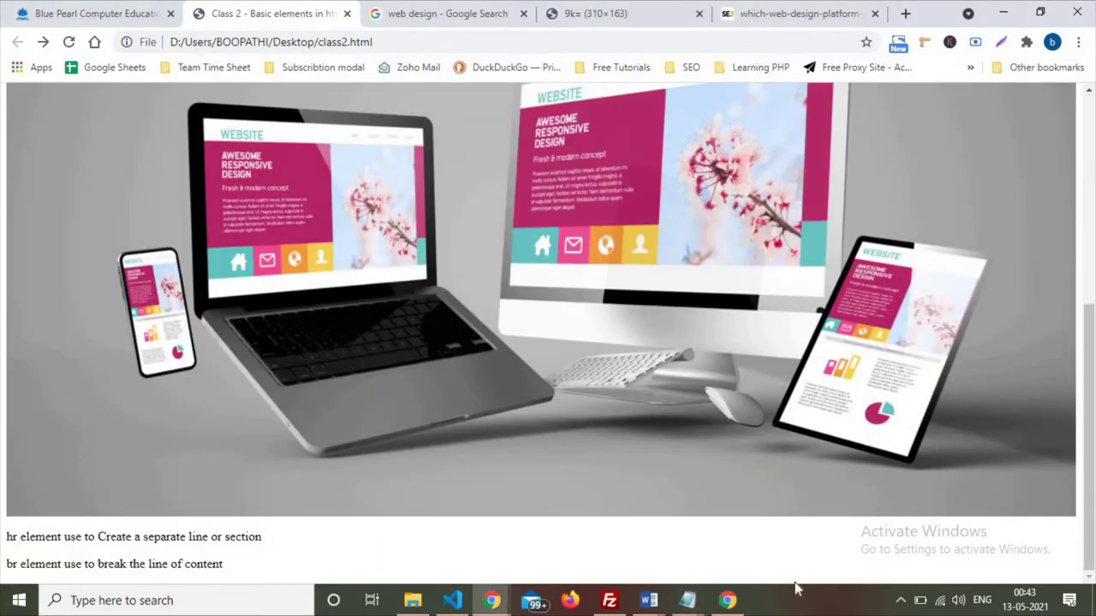
pyautogui.scroll(1, 829, 504)
pyautogui.scroll(4, 846, 359)
pyautogui.scroll(-5, 851, 354)
pyautogui.hotkey('ctrl', 'shift', 'i')
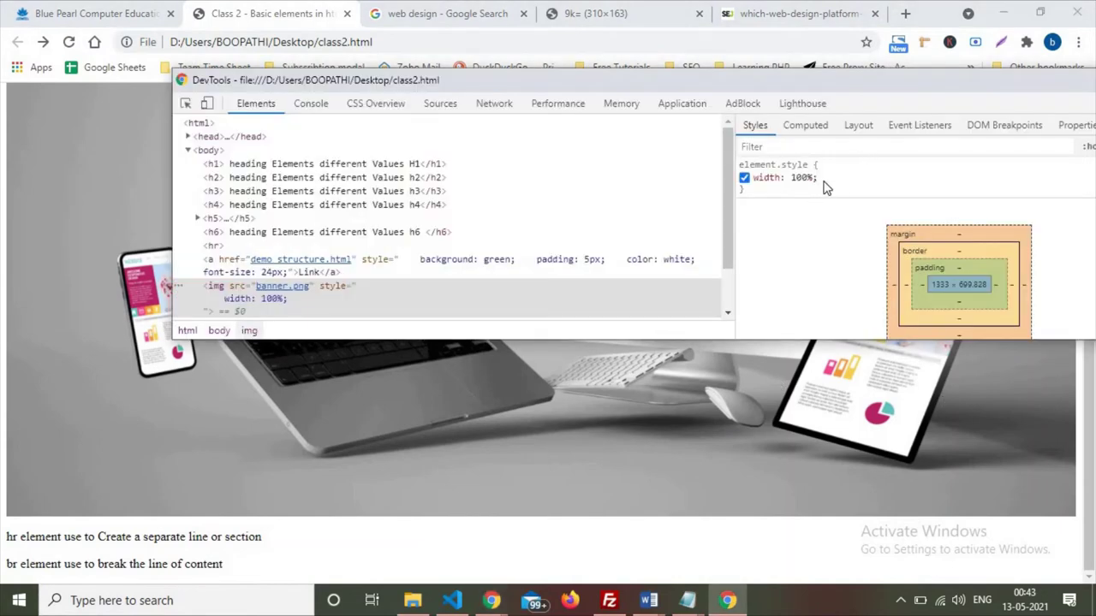
pyautogui.moveTo(823, 182); pyautogui.dragTo(753, 180)
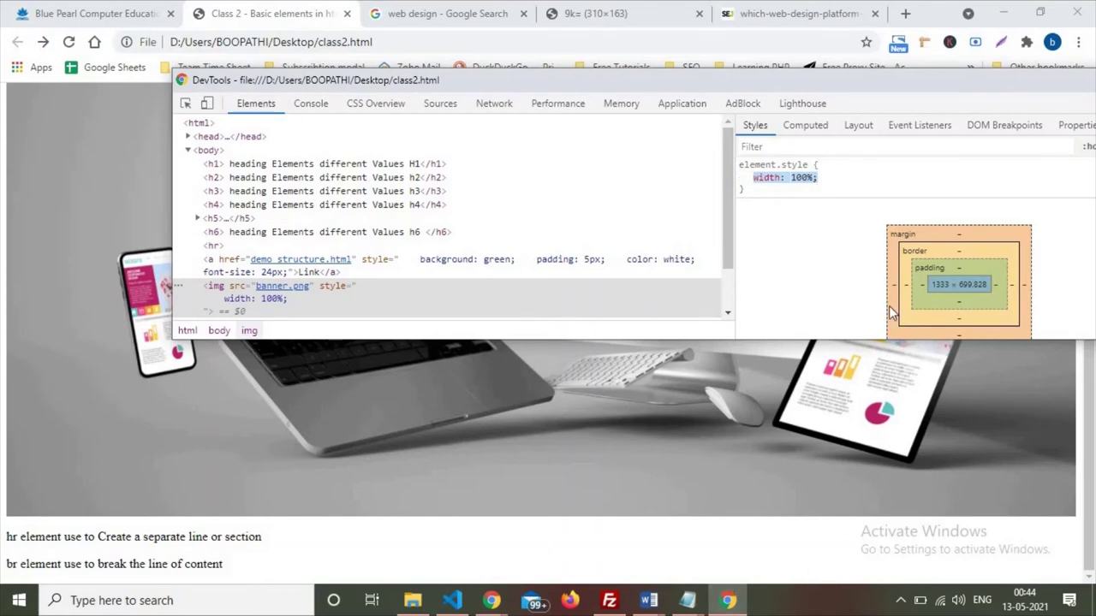
pyautogui.click(837, 195)
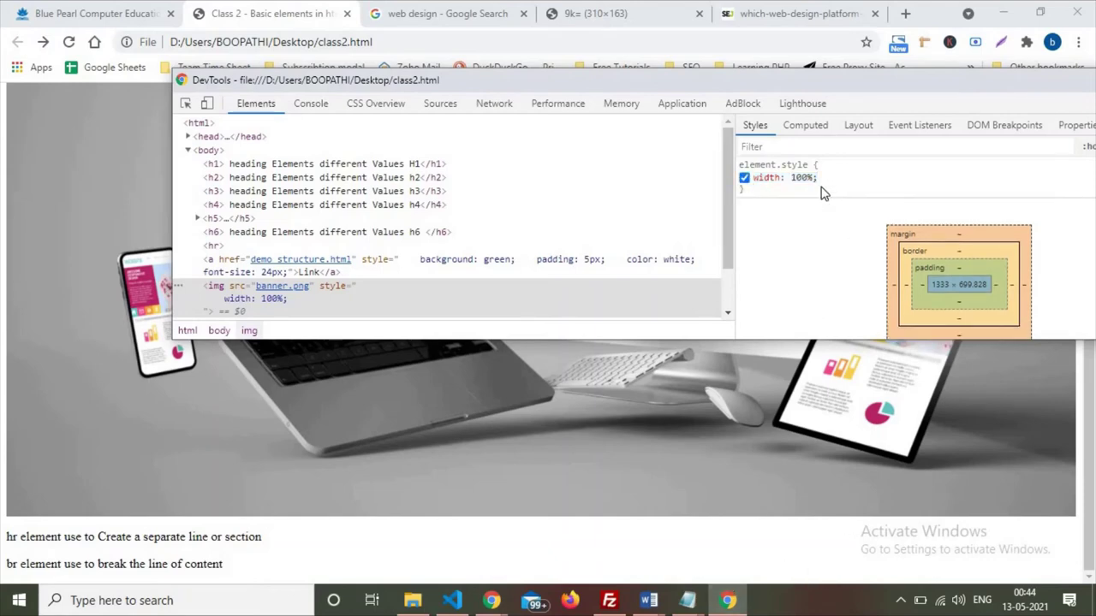
pyautogui.click(688, 600)
# Step: Add width="500" after src="banner.png" in the banner img tag
pyautogui.click(742, 540)
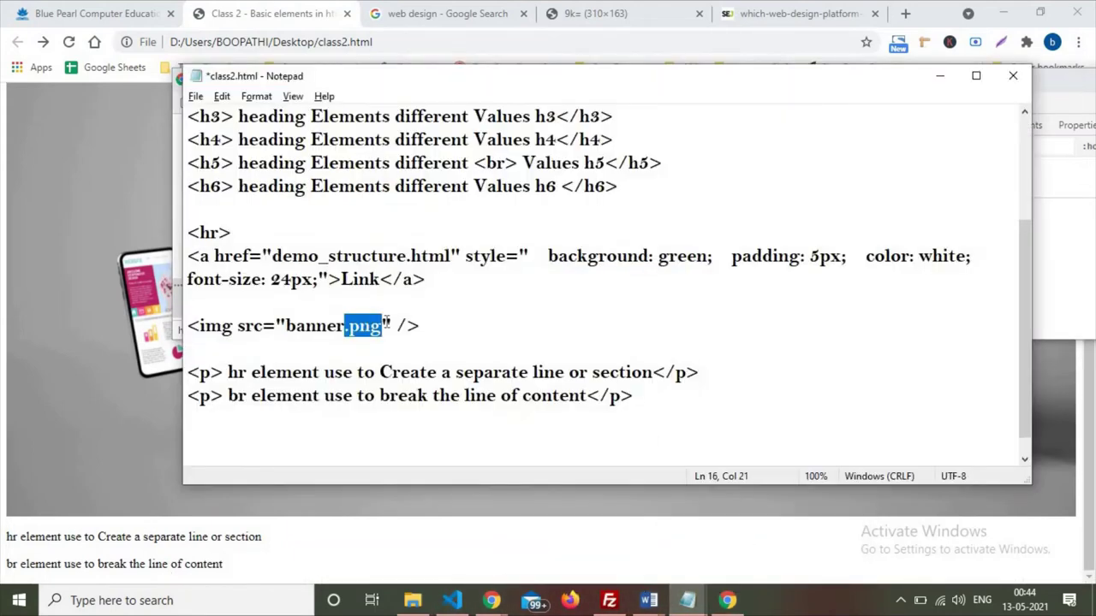
pyautogui.click(392, 326)
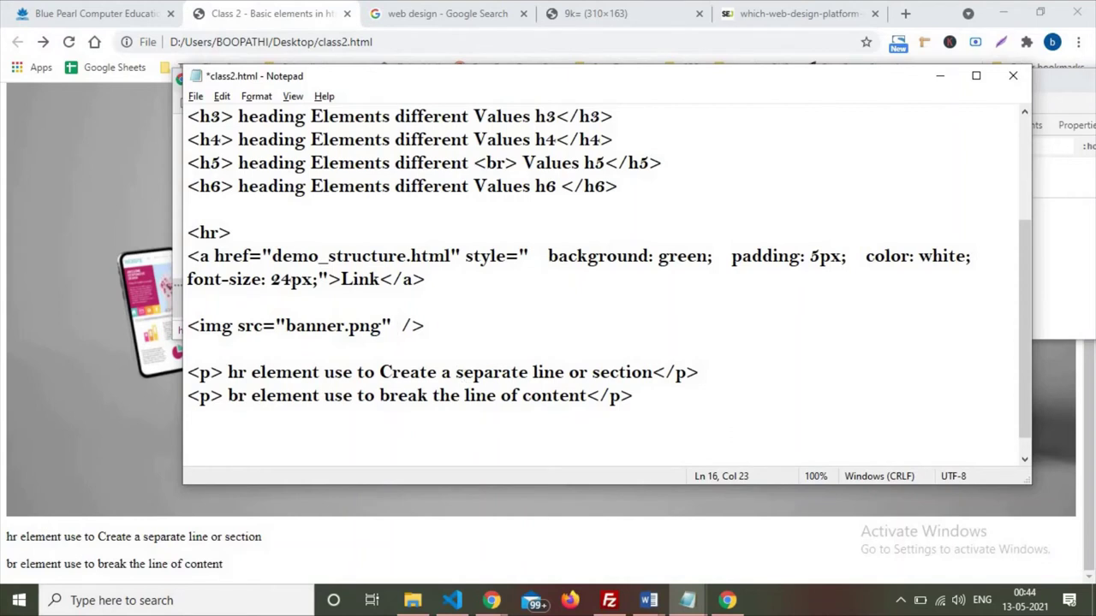
pyautogui.write('width')
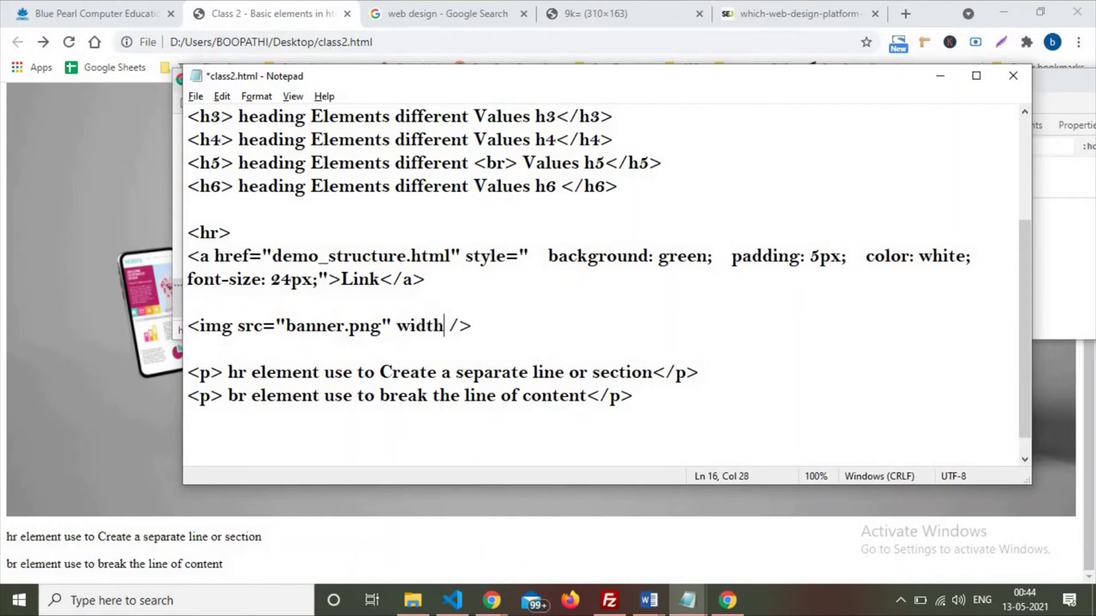
pyautogui.write('=')
pyautogui.write('""')
pyautogui.press('Left')
pyautogui.write('500')
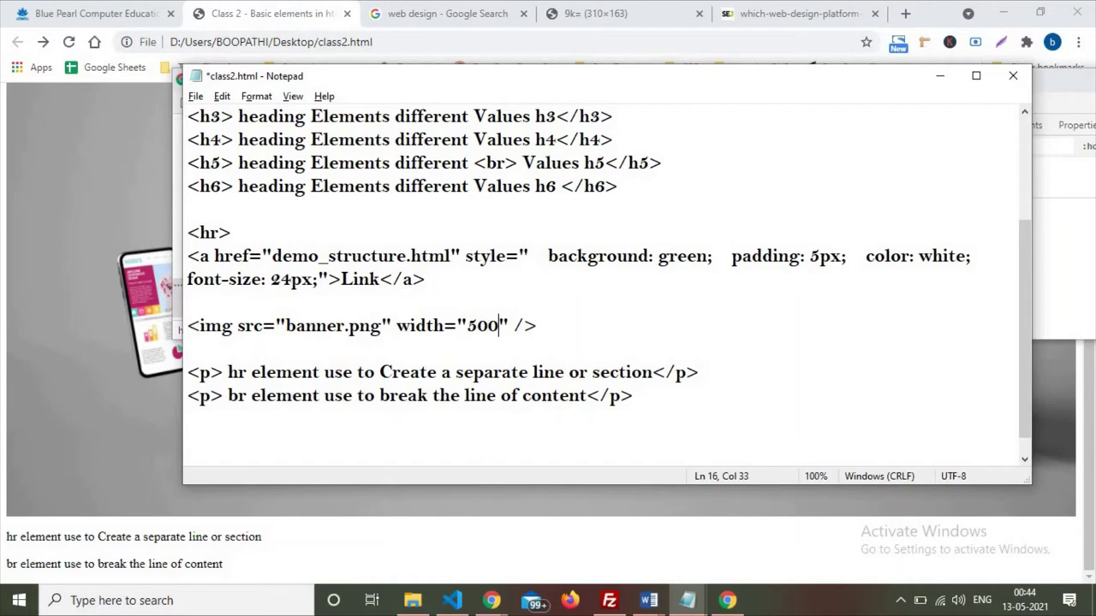
pyautogui.press('Right')
pyautogui.press('Right')
pyautogui.press('Left')
# Step: Add alt="Web Design" to the img tag and save class2.html
pyautogui.write('alt')
pyautogui.write('=')
pyautogui.write('""')
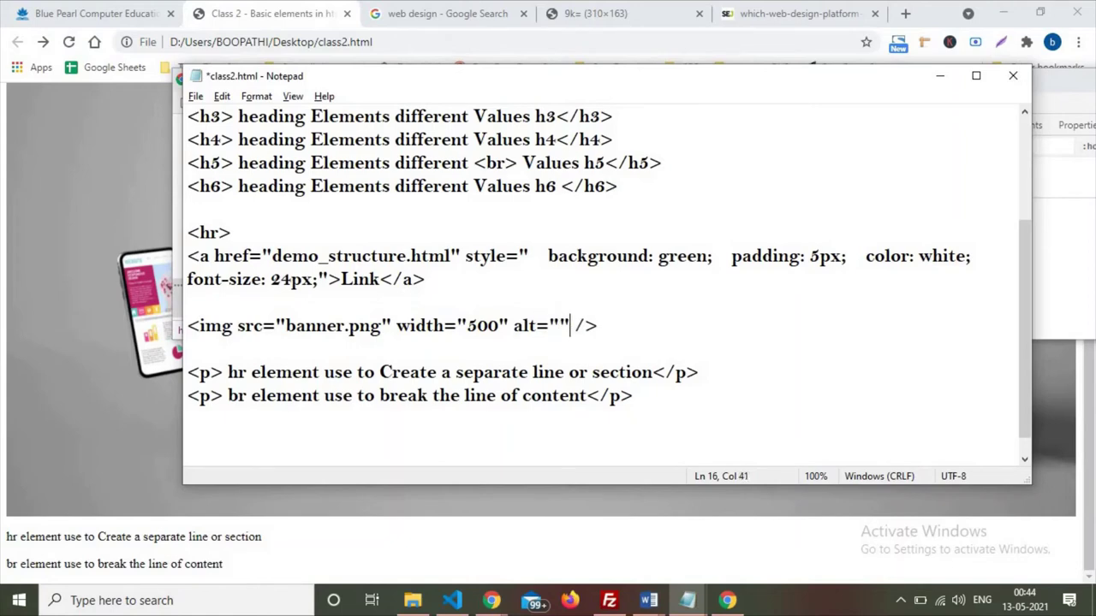
pyautogui.click(560, 326)
pyautogui.write('Web Des')
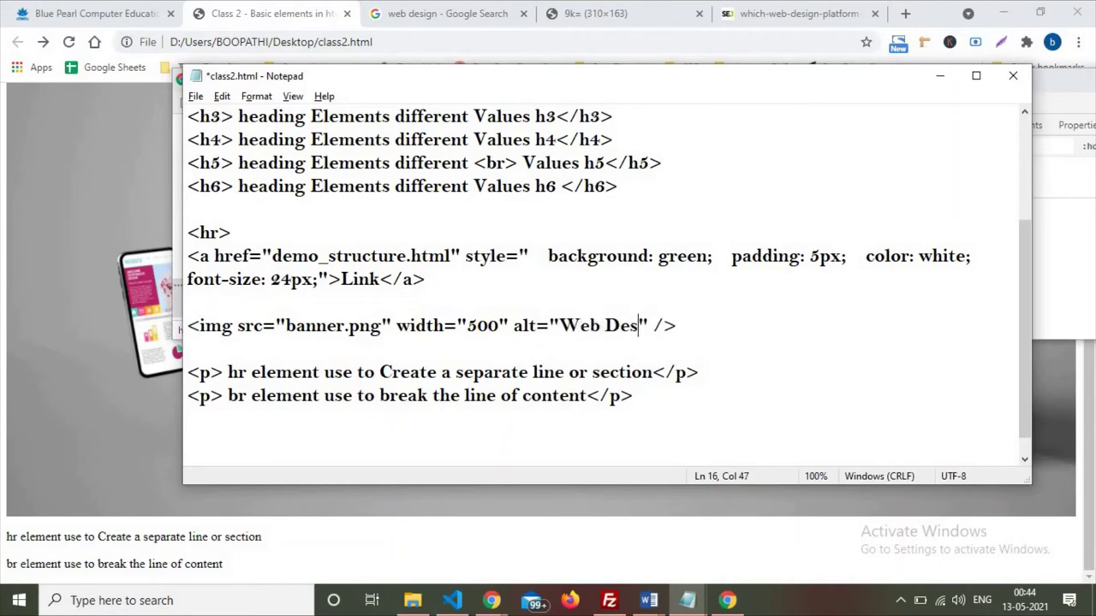
pyautogui.write('ign')
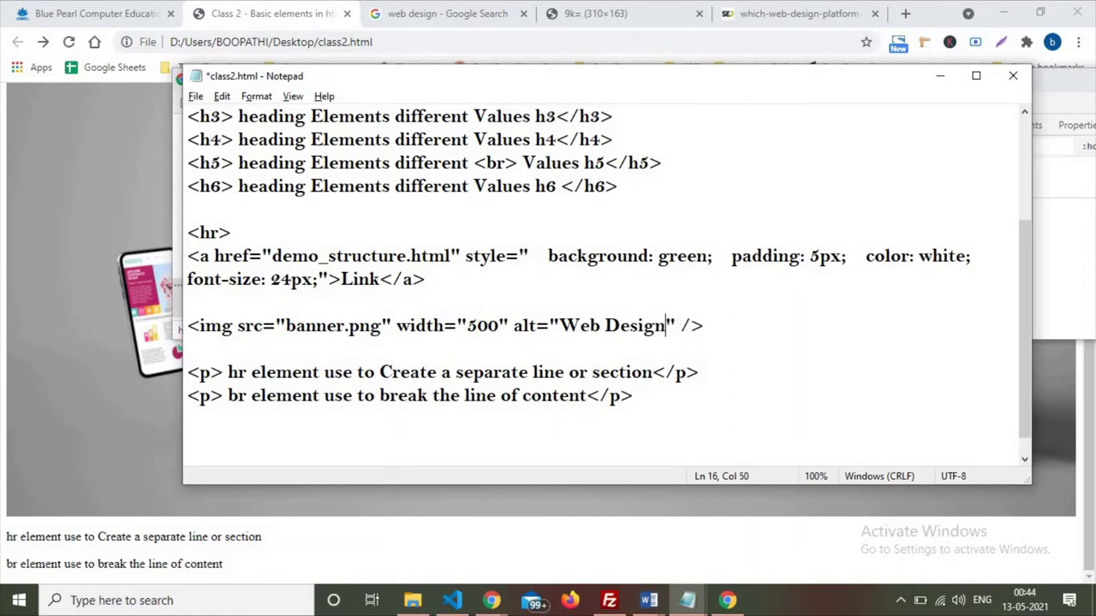
pyautogui.click(679, 325)
pyautogui.hotkey('ctrl', 's')
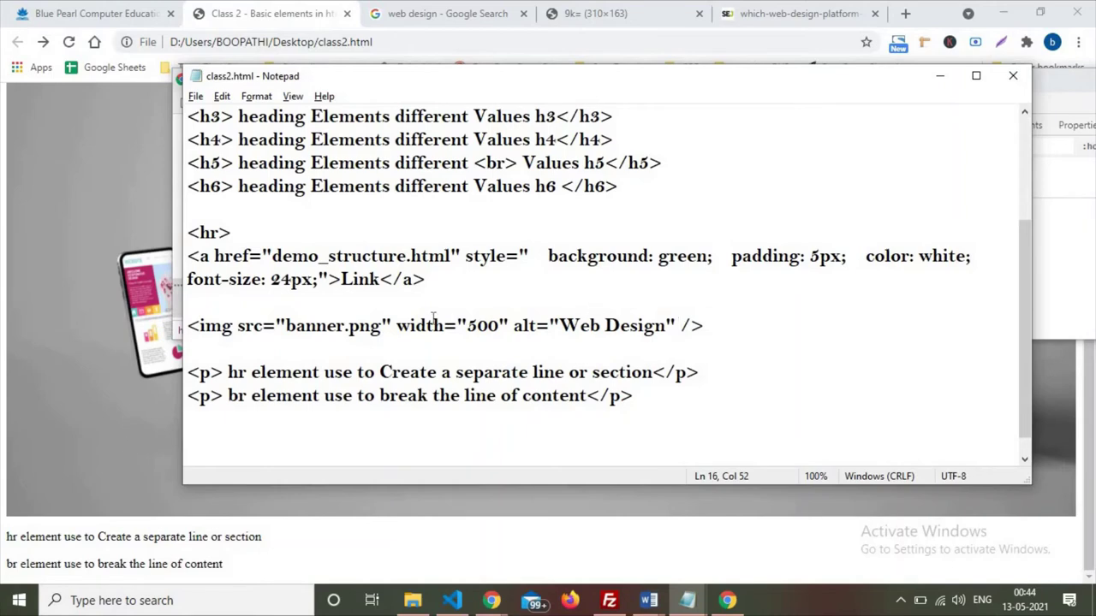
pyautogui.moveTo(468, 325); pyautogui.dragTo(502, 325)
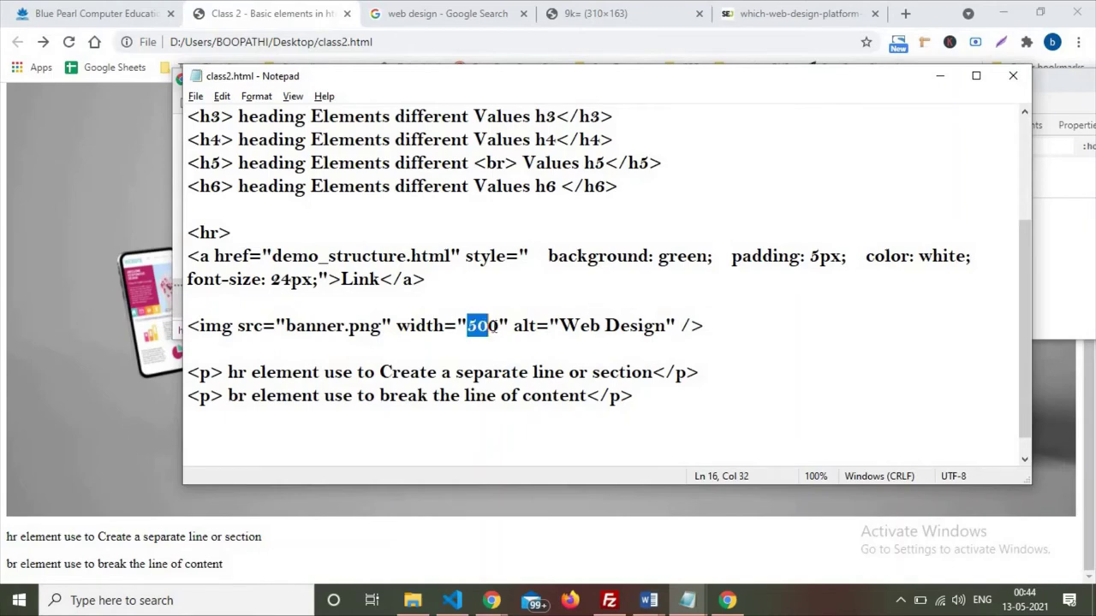
pyautogui.click(74, 434)
pyautogui.hotkey('ctrl', 'shift', 'i')
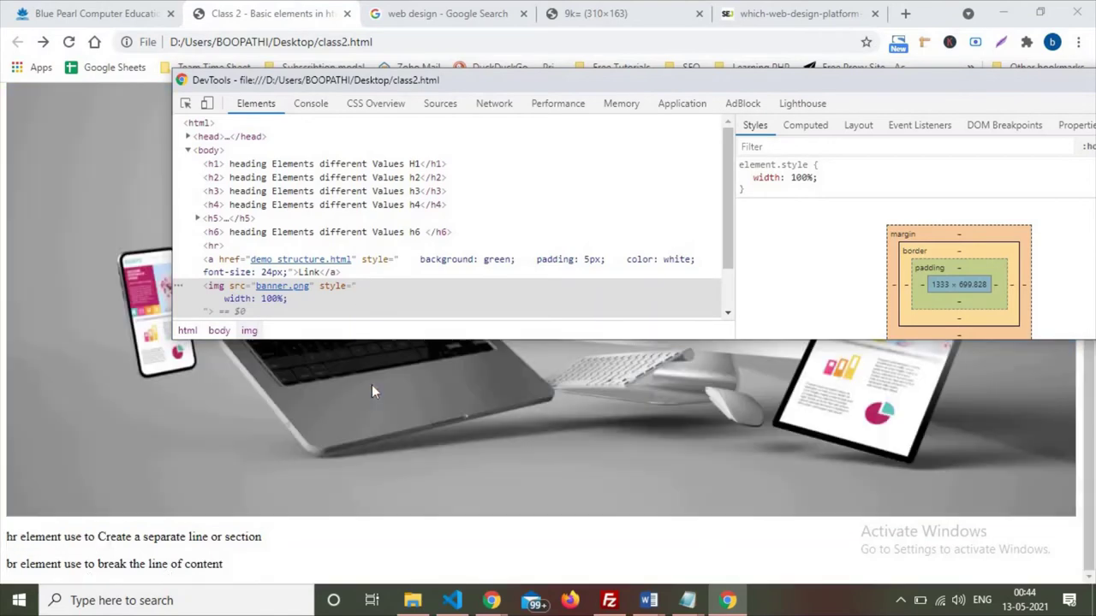
# Step: Reload the page, check the img's width: 500px attribute style, then select the Link anchor
pyautogui.press('F5')
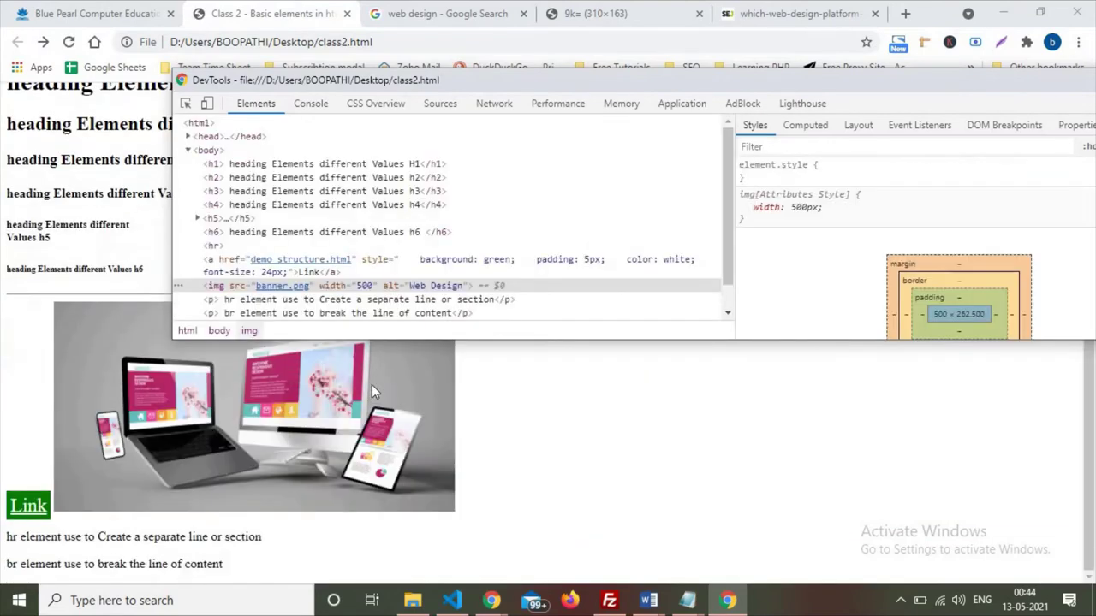
pyautogui.click(368, 285)
pyautogui.moveTo(753, 207); pyautogui.dragTo(843, 204)
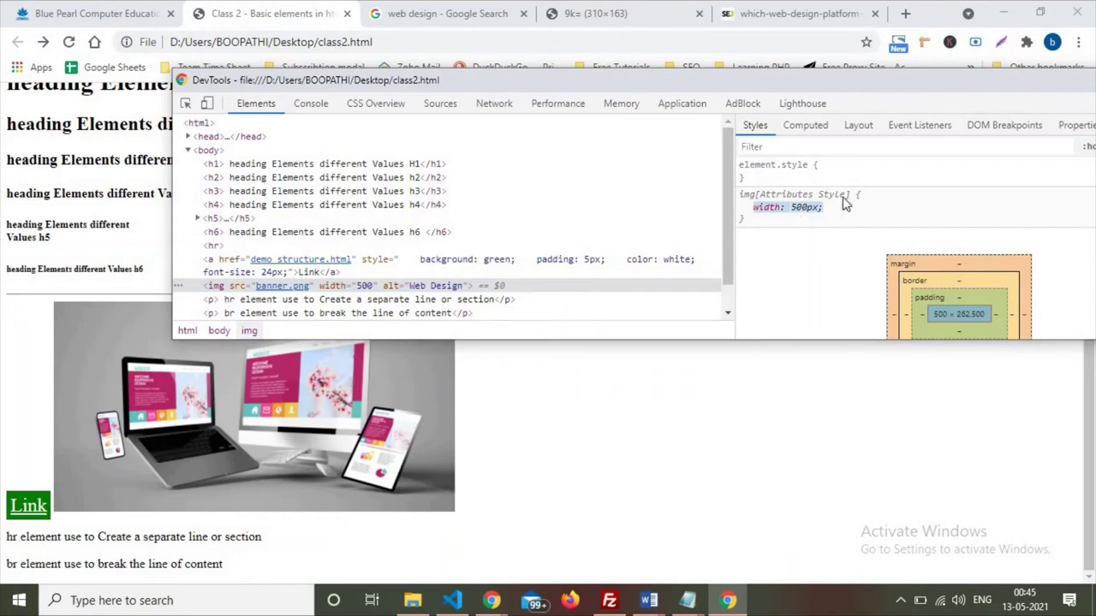
pyautogui.moveTo(817, 81); pyautogui.dragTo(641, 82)
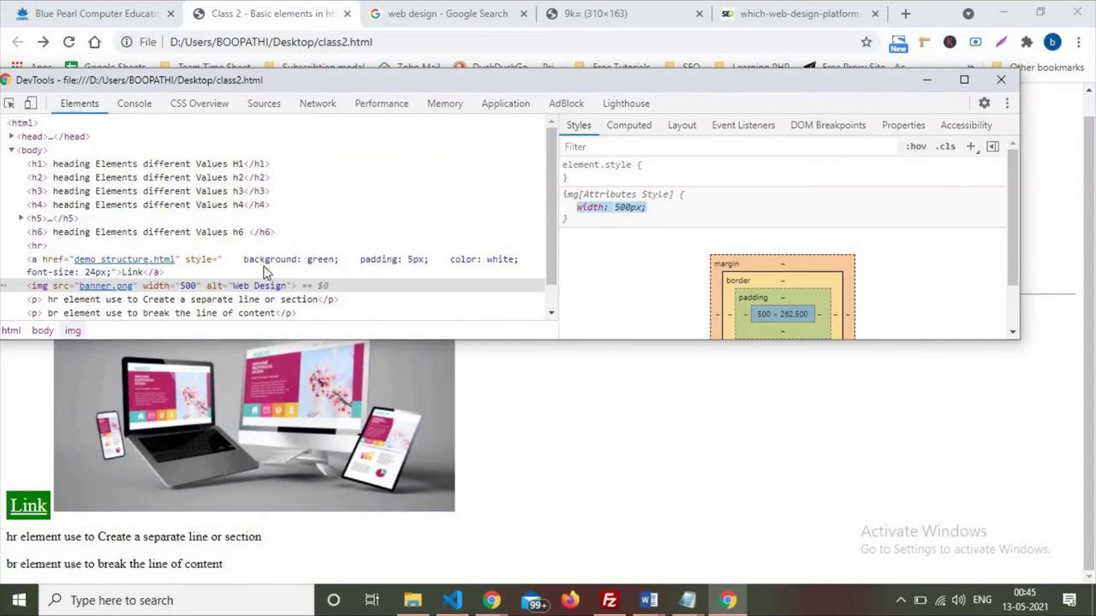
pyautogui.moveTo(460, 84); pyautogui.dragTo(581, 85)
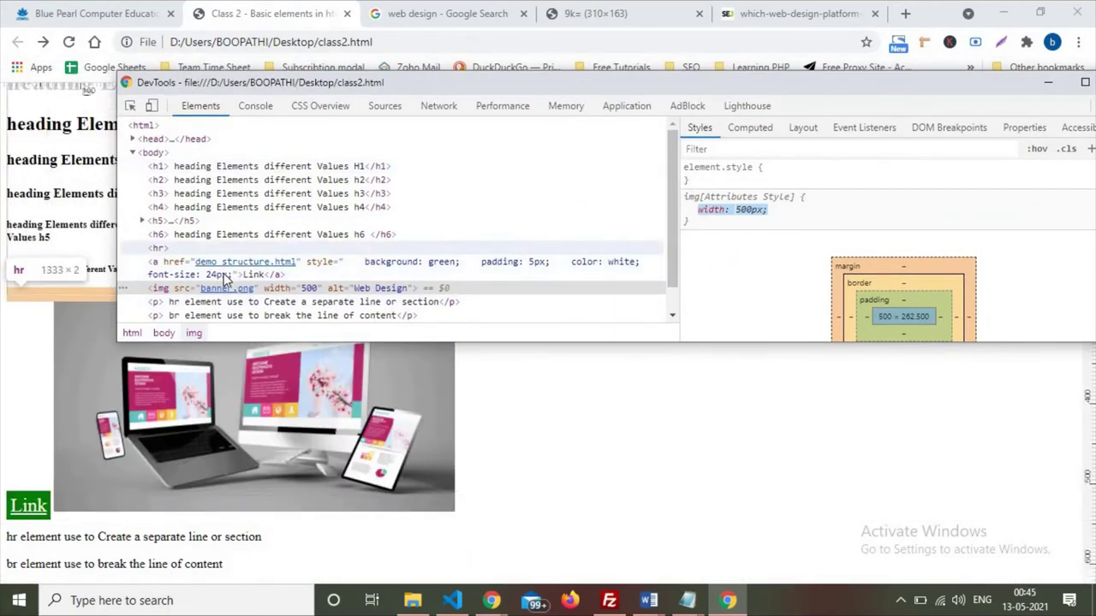
pyautogui.click(165, 269)
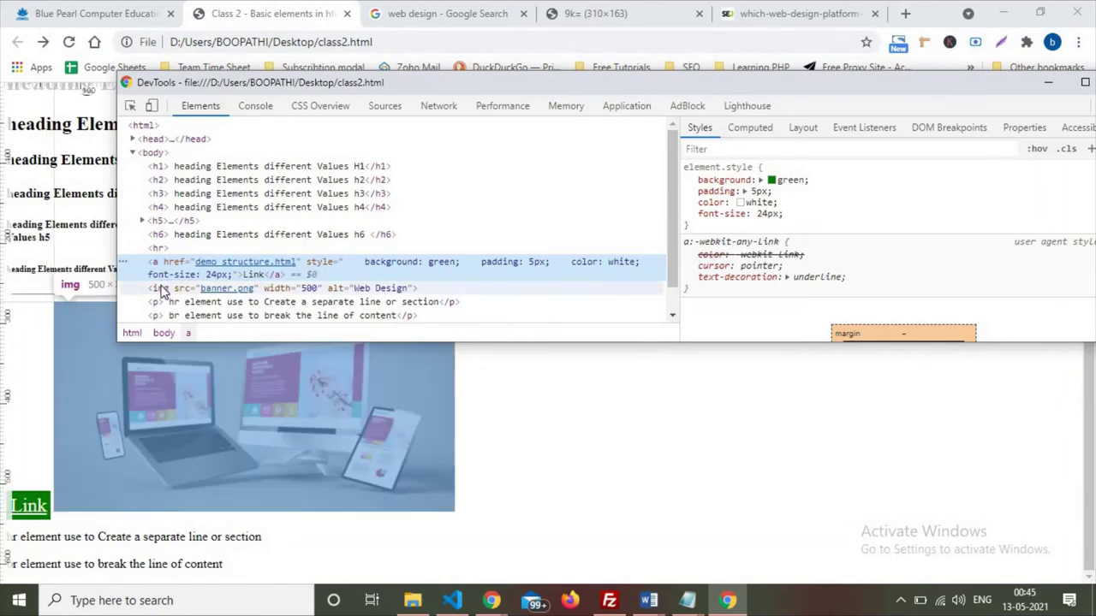
# Step: Switch between the banner img and Link anchor elements in DevTools to compare them
pyautogui.click(163, 290)
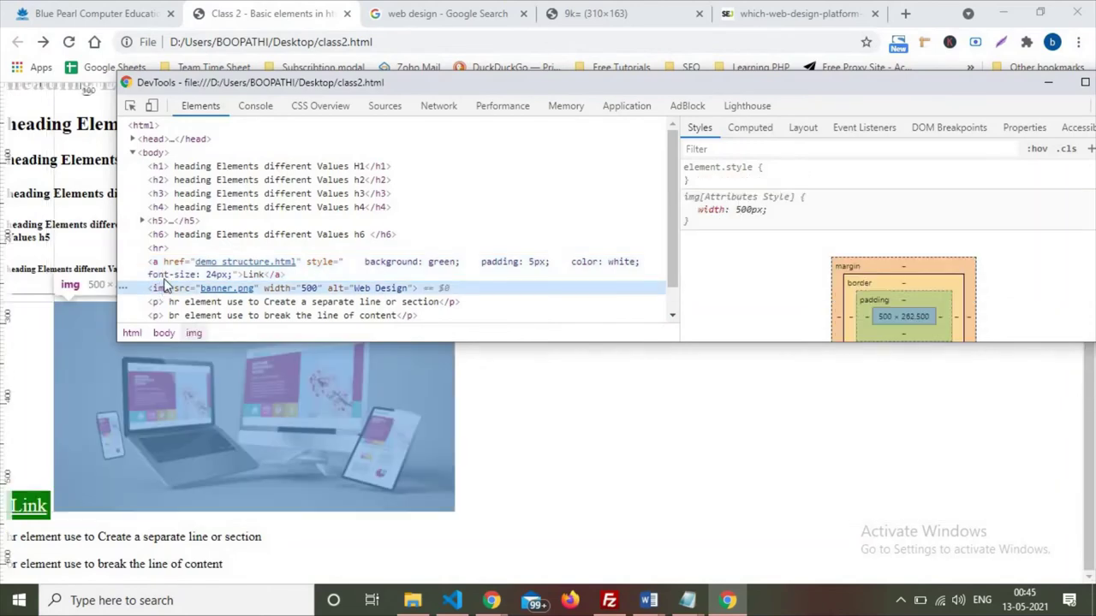
pyautogui.click(166, 274)
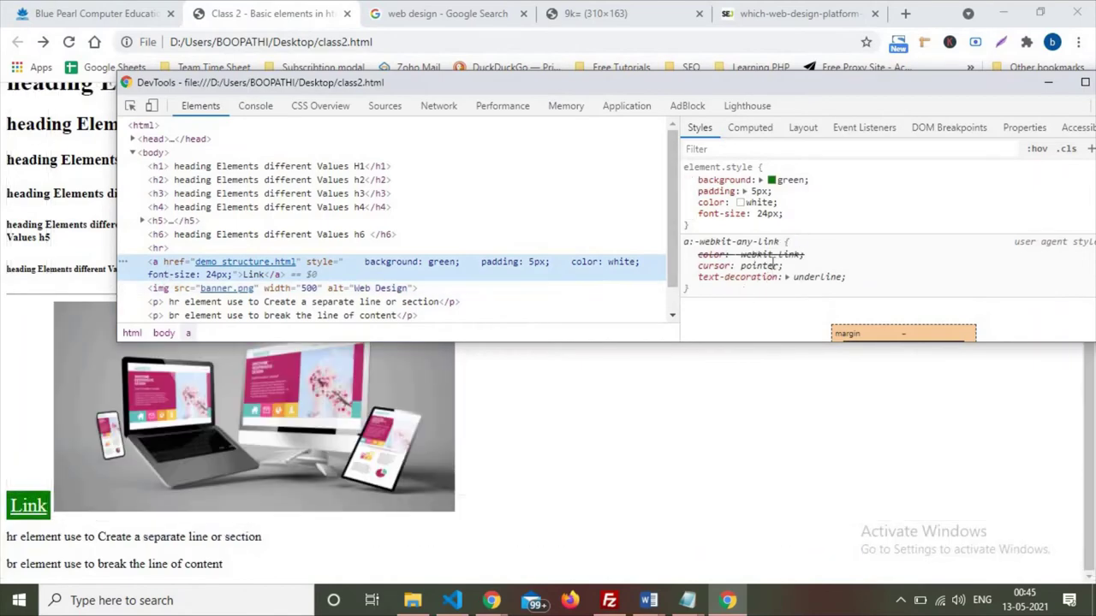
pyautogui.click(306, 283)
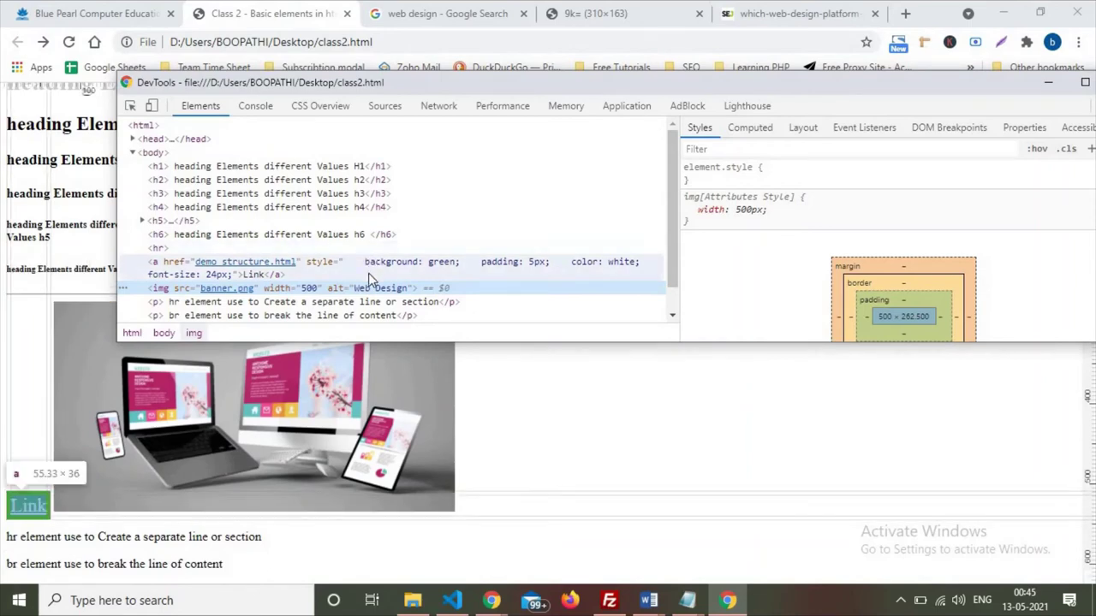
pyautogui.click(368, 270)
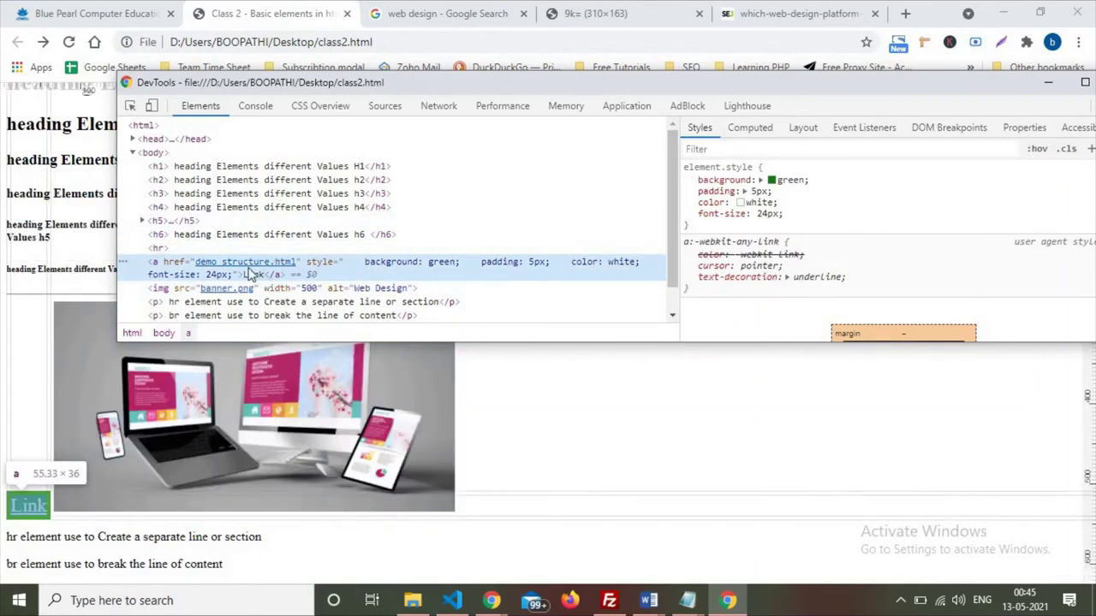
pyautogui.click(268, 294)
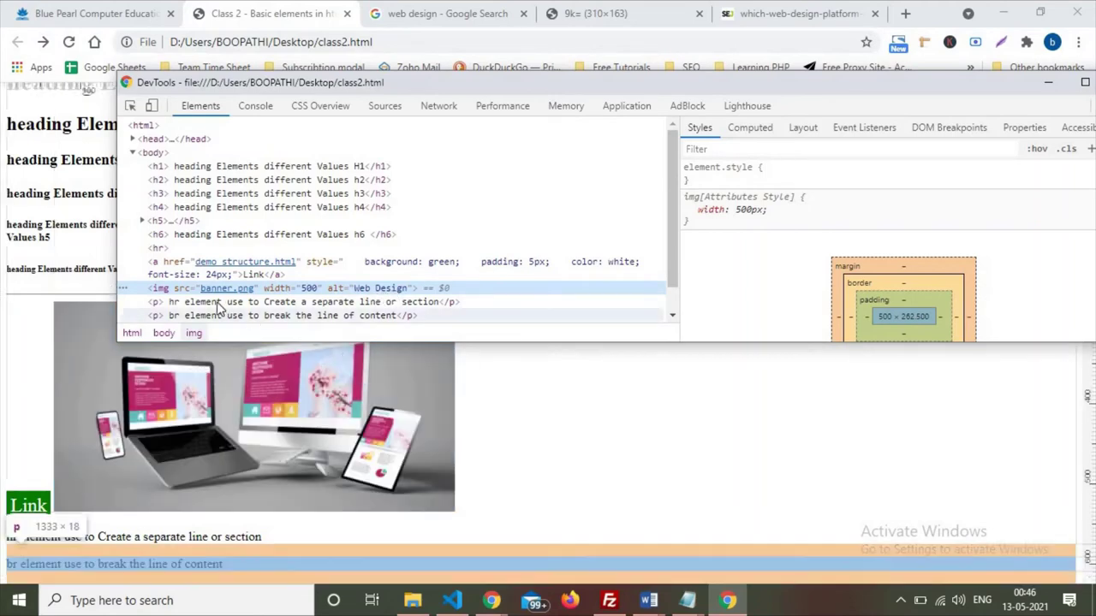
# Step: Change the img source to banner1.png, save, and reload to show the broken image with Web Design alt text
pyautogui.moveTo(687, 600)
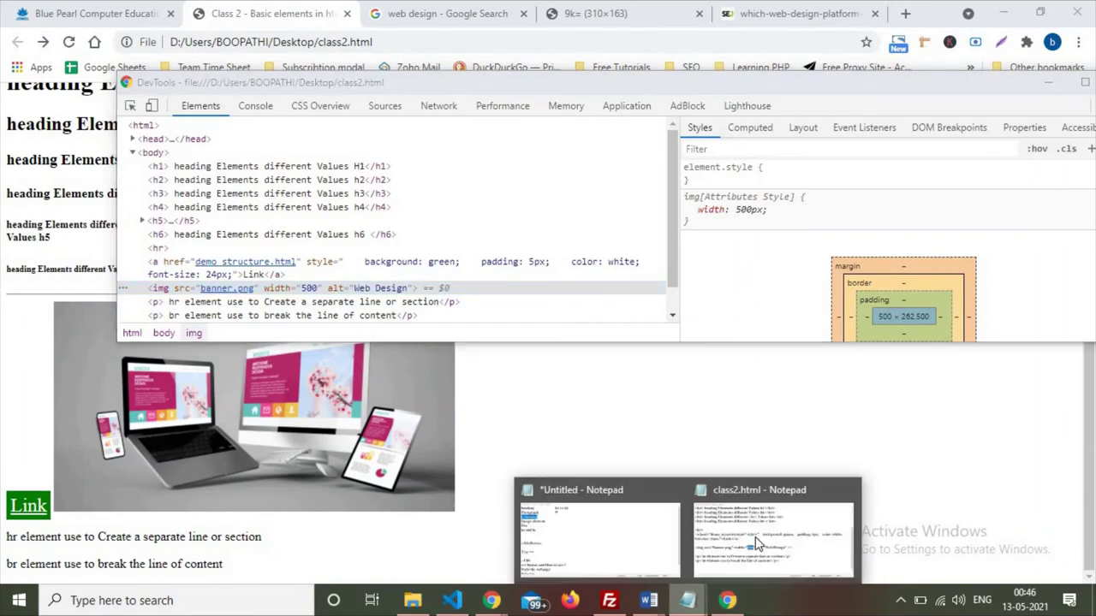
pyautogui.click(755, 537)
pyautogui.click(338, 327)
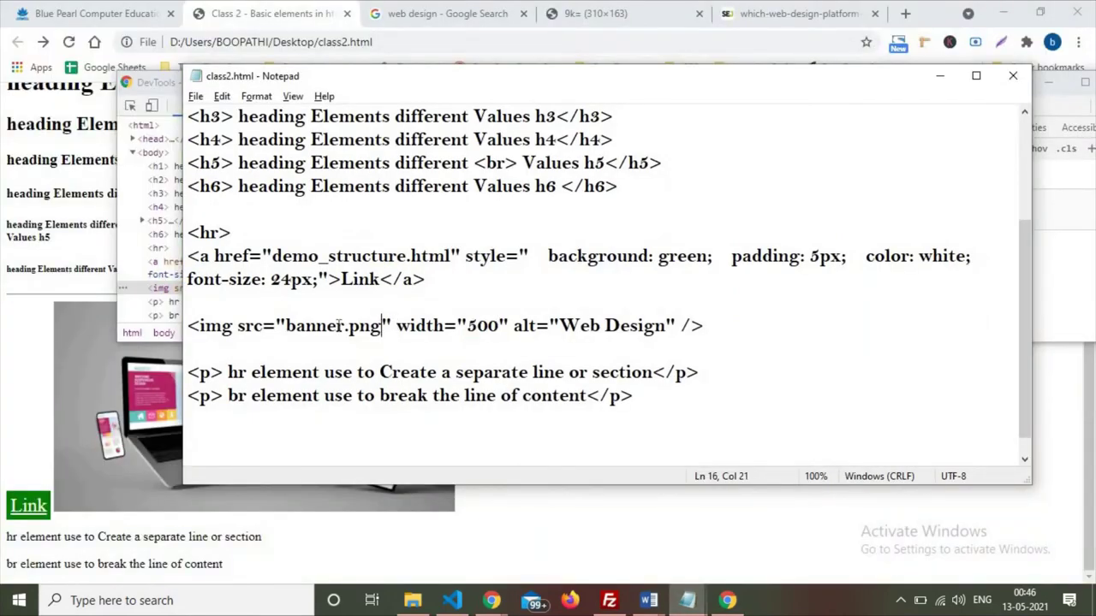
pyautogui.press('Right')
pyautogui.write('1')
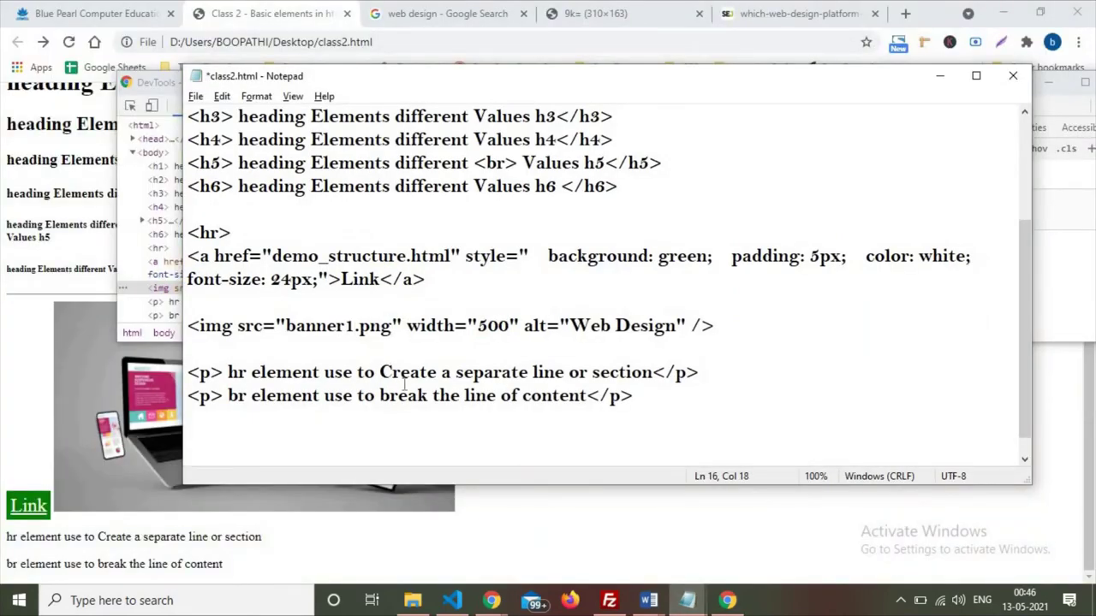
pyautogui.hotkey('ctrl', 's')
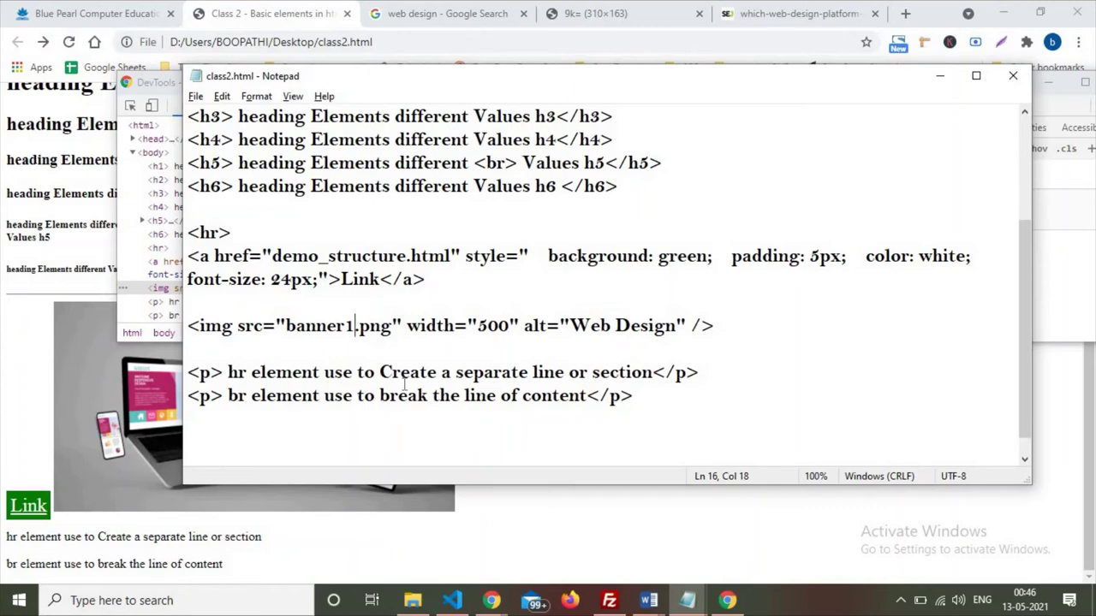
pyautogui.click(607, 530)
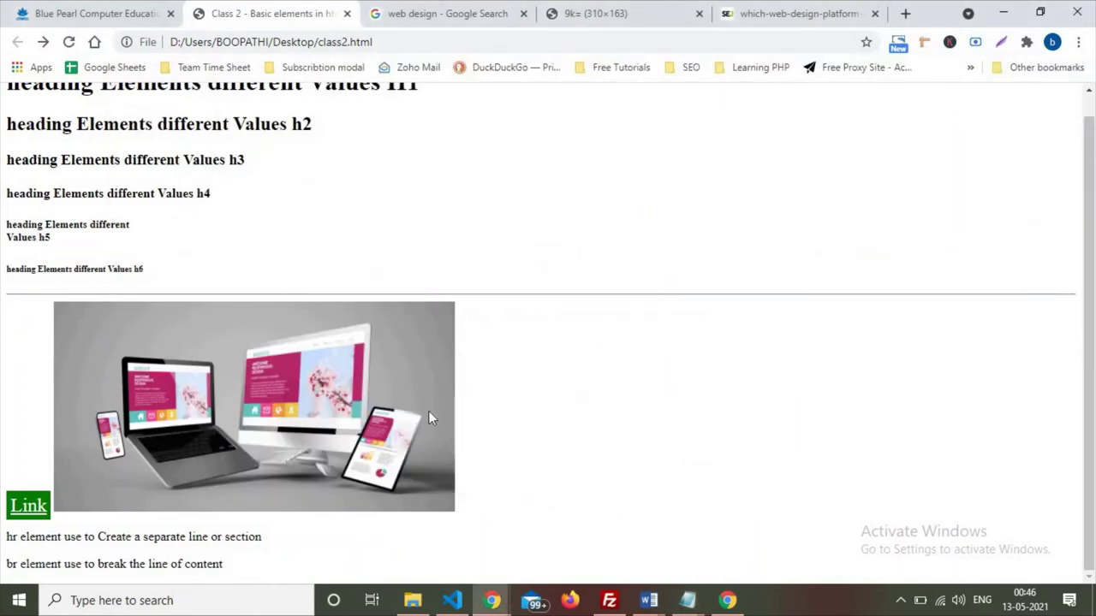
pyautogui.press('F5')
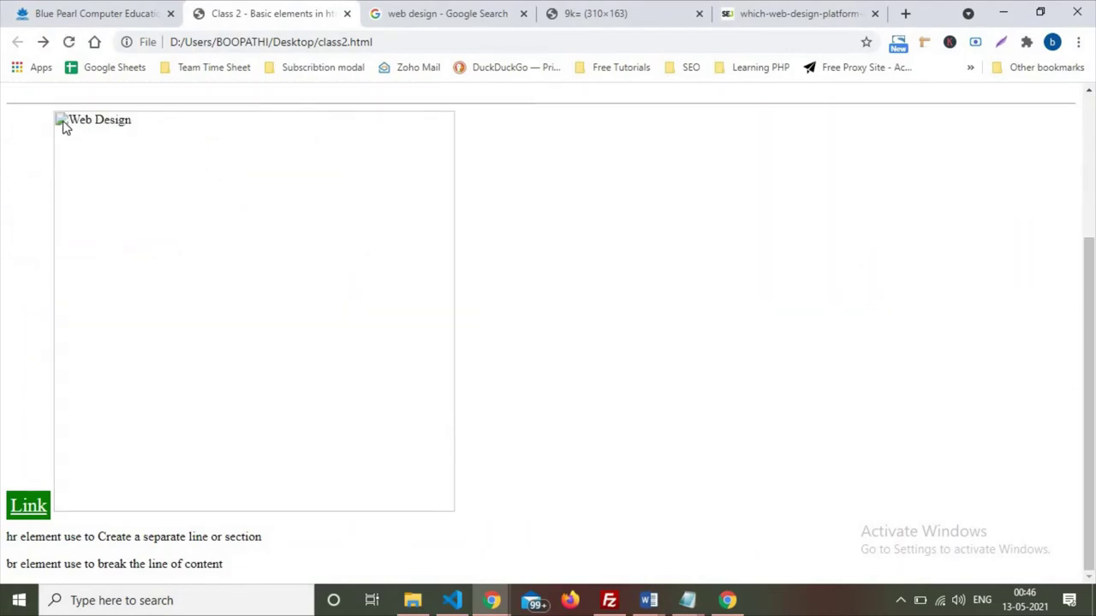
pyautogui.scroll(2, 104, 243)
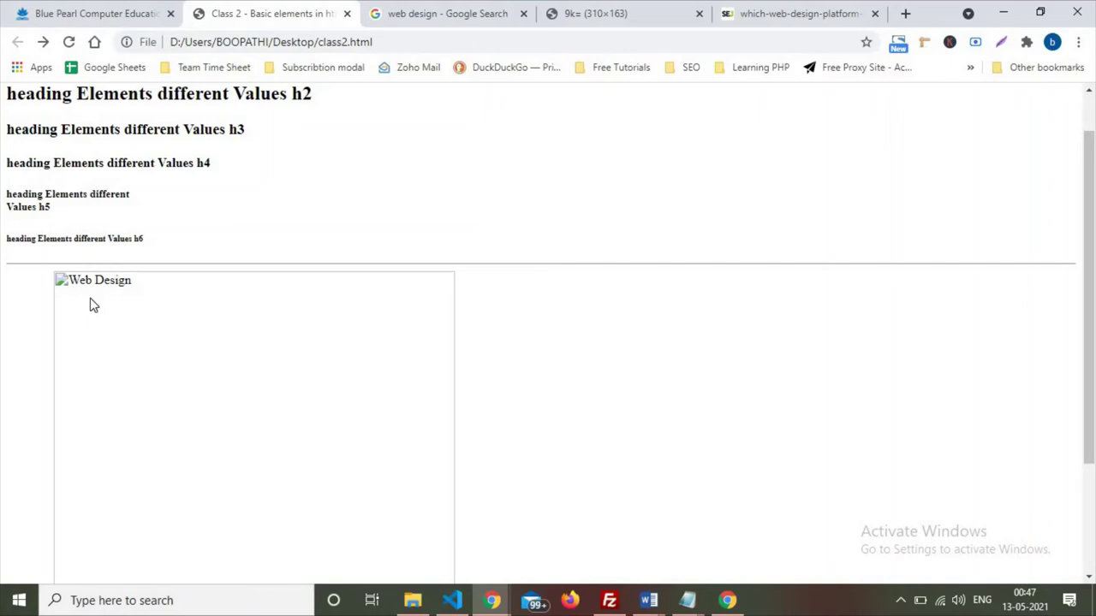
# Step: Append 'asdasdas' to the Web Design alt text, save, and reload the page
pyautogui.moveTo(688, 600)
pyautogui.click(725, 518)
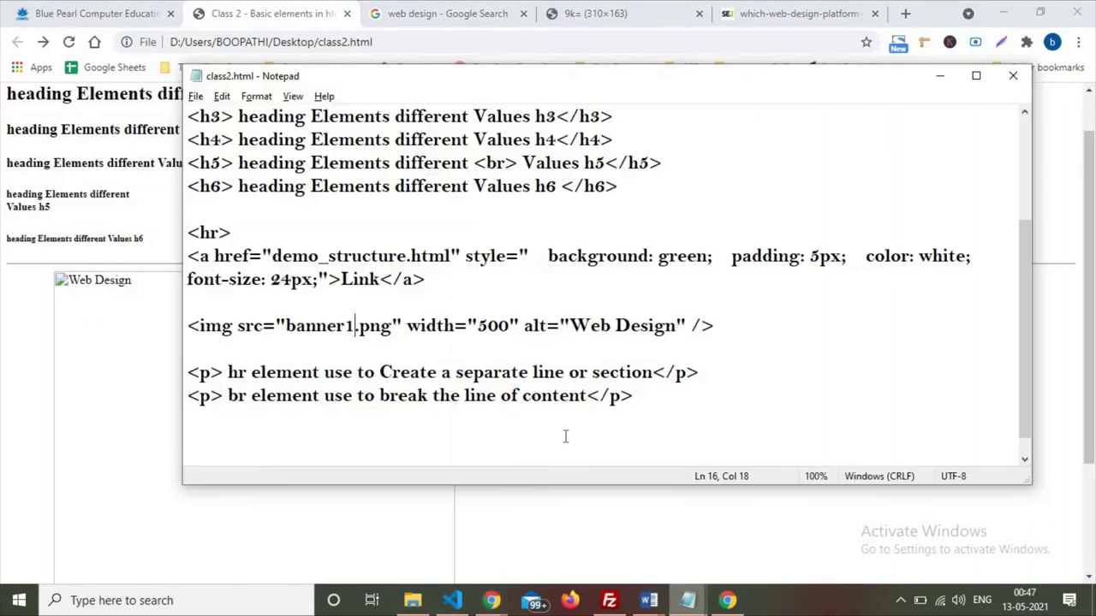
pyautogui.moveTo(570, 325); pyautogui.dragTo(677, 326)
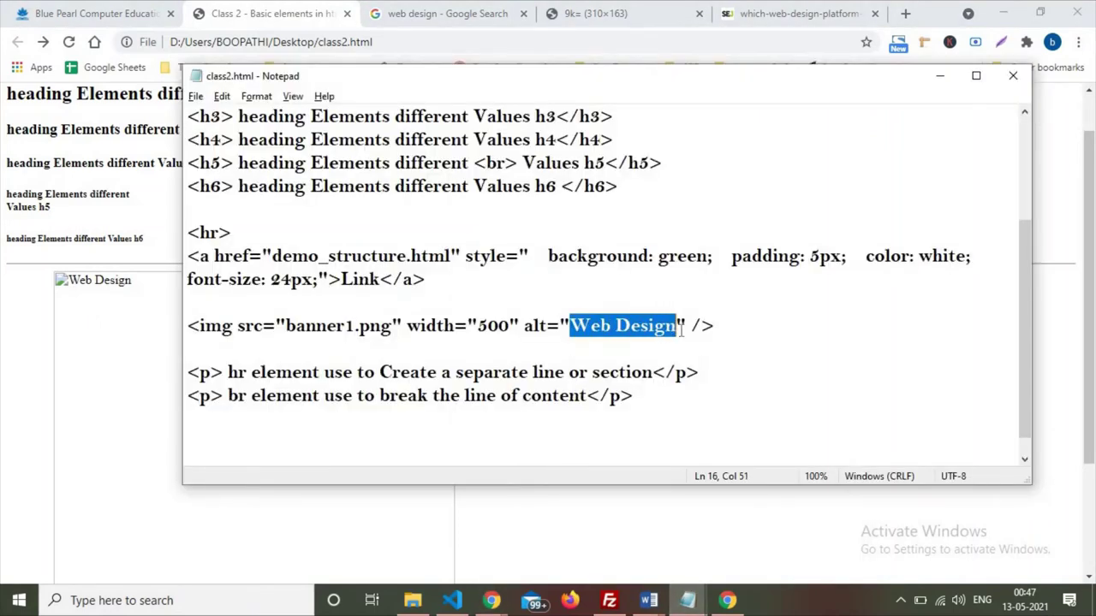
pyautogui.click(677, 326)
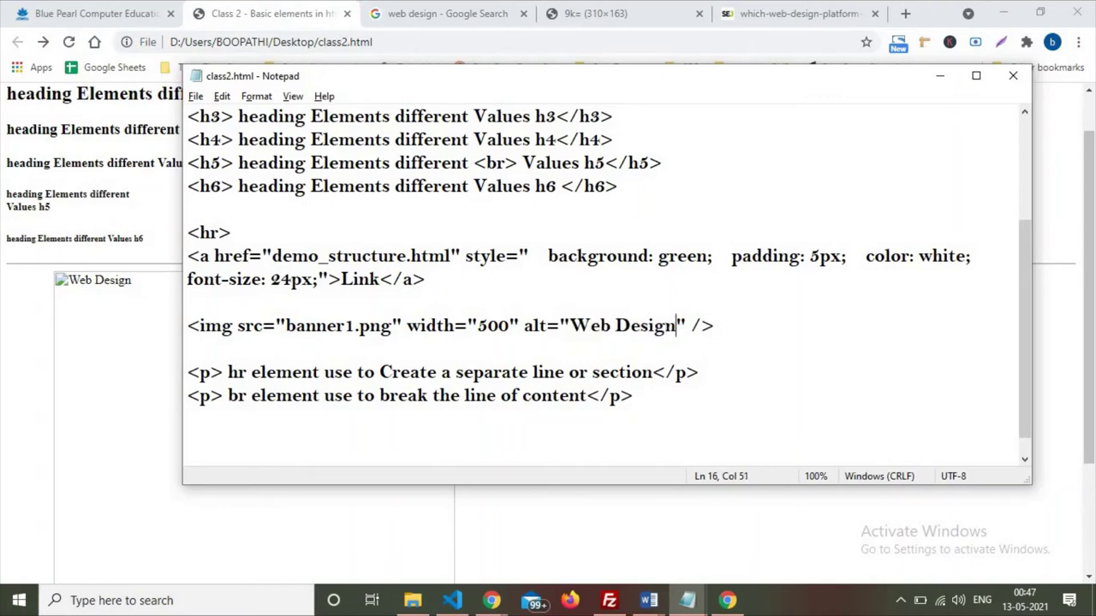
pyautogui.write('asdasdas')
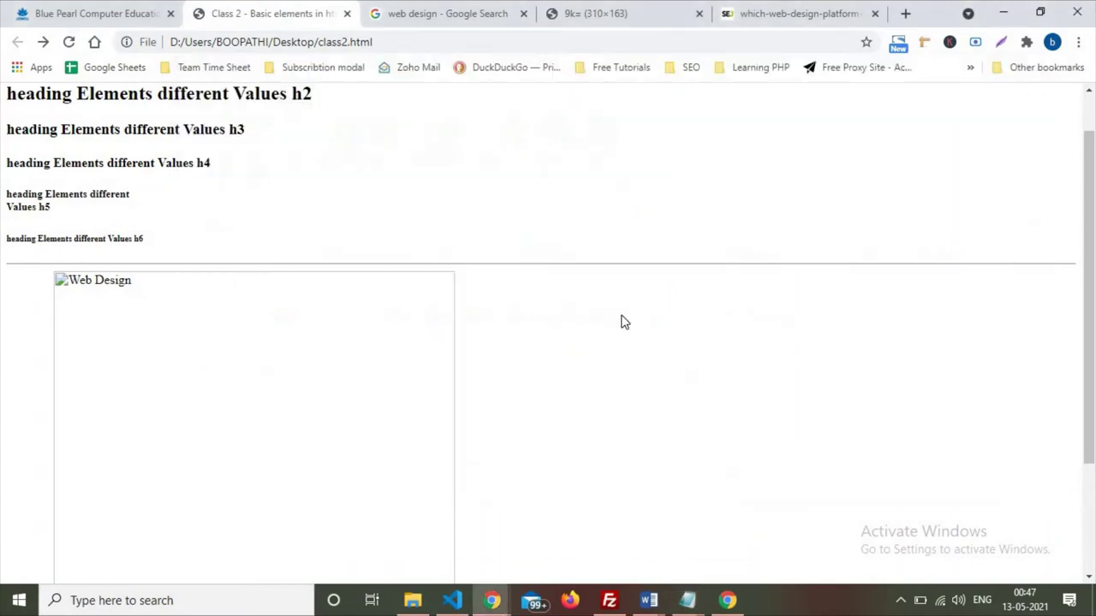
pyautogui.hotkey('ctrl', 's')
pyautogui.click(142, 80)
pyautogui.press('F5')
# Step: Remove the extra letters to restore the alt text to 'Web Design' and reload
pyautogui.hotkey('alt', 'Tab')
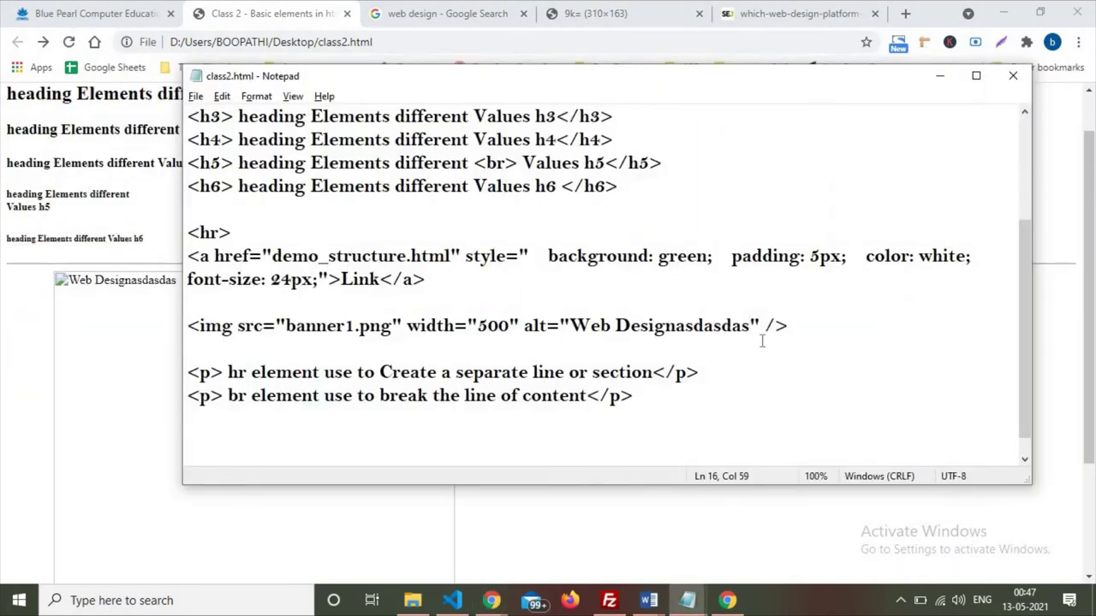
pyautogui.press('BackSpace')
pyautogui.press('BackSpace')
pyautogui.press('BackSpace')
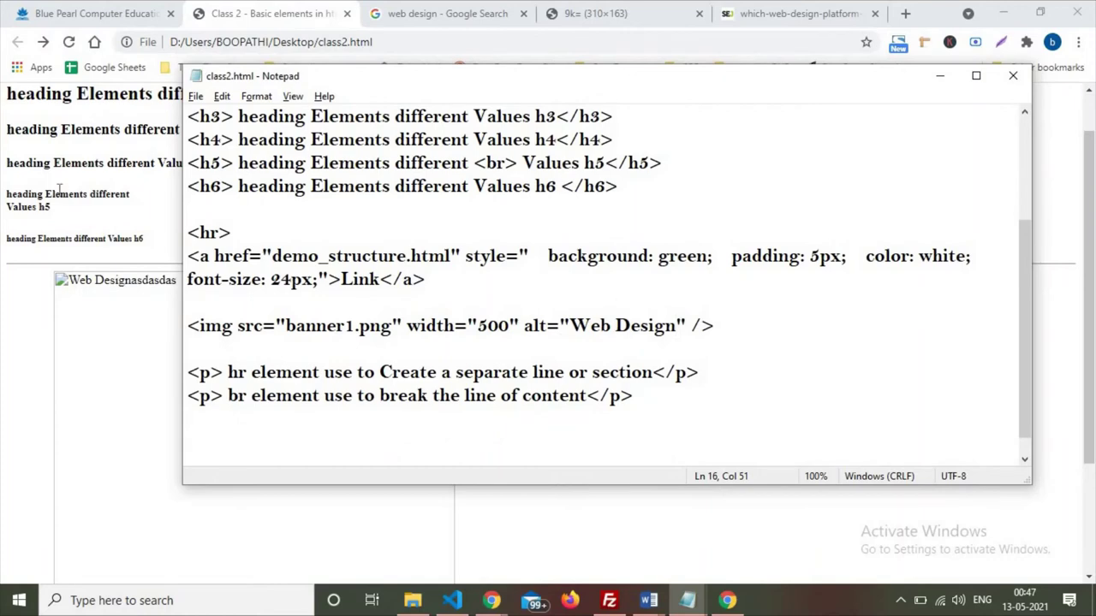
pyautogui.click(18, 58)
pyautogui.click(68, 42)
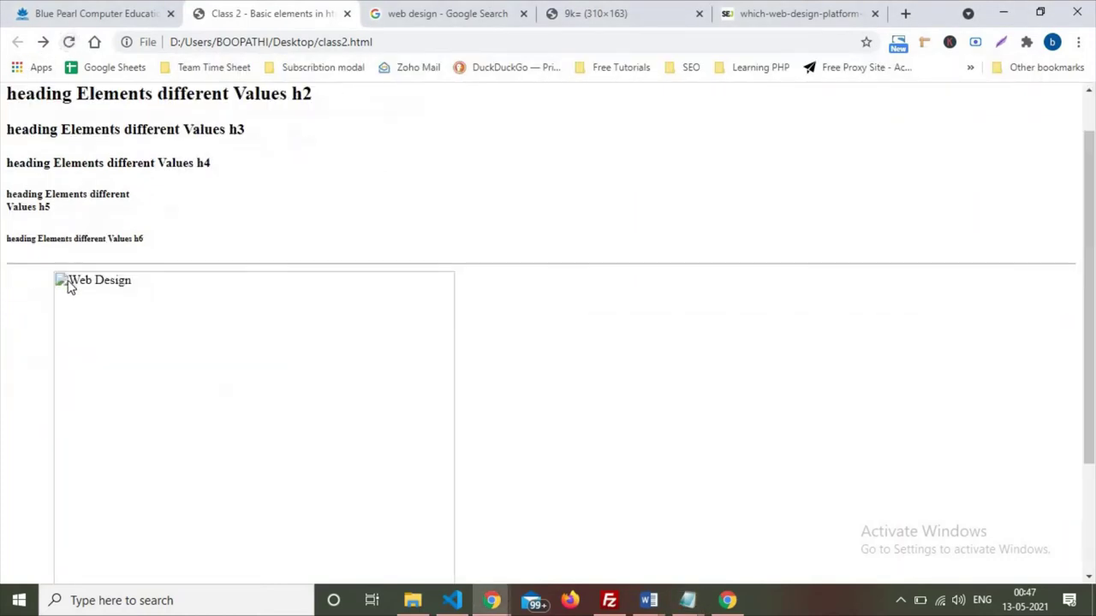
pyautogui.scroll(-1, 383, 452)
pyautogui.scroll(-2, 383, 451)
pyautogui.hotkey('alt', 'Tab')
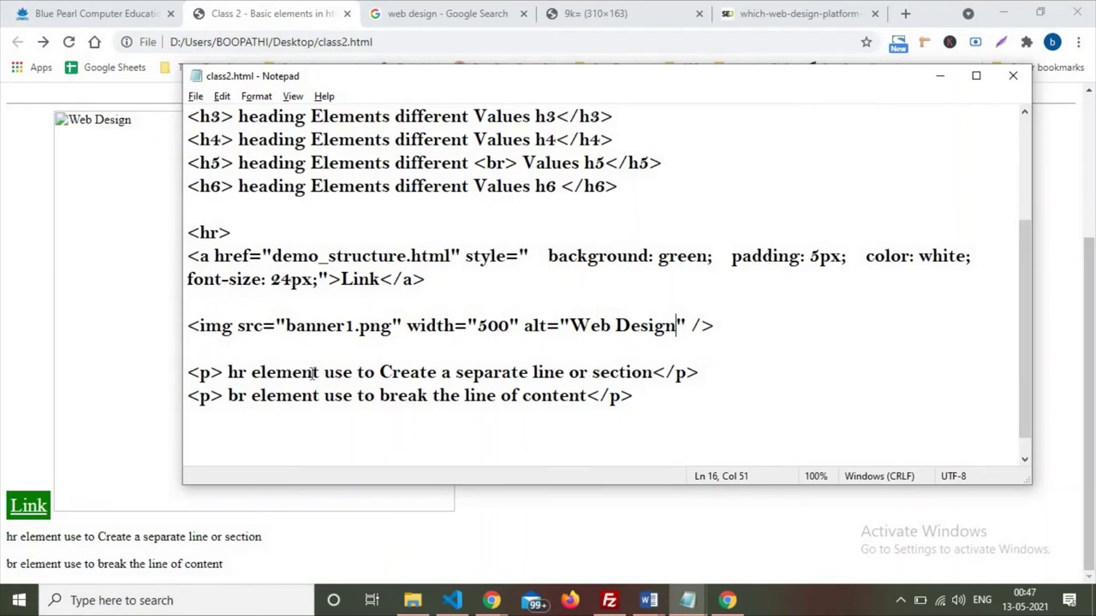
# Step: Below the banner image tag, open a new link with href="demo_structure.html"
pyautogui.click(751, 323)
pyautogui.press('Return')
pyautogui.press('Return')
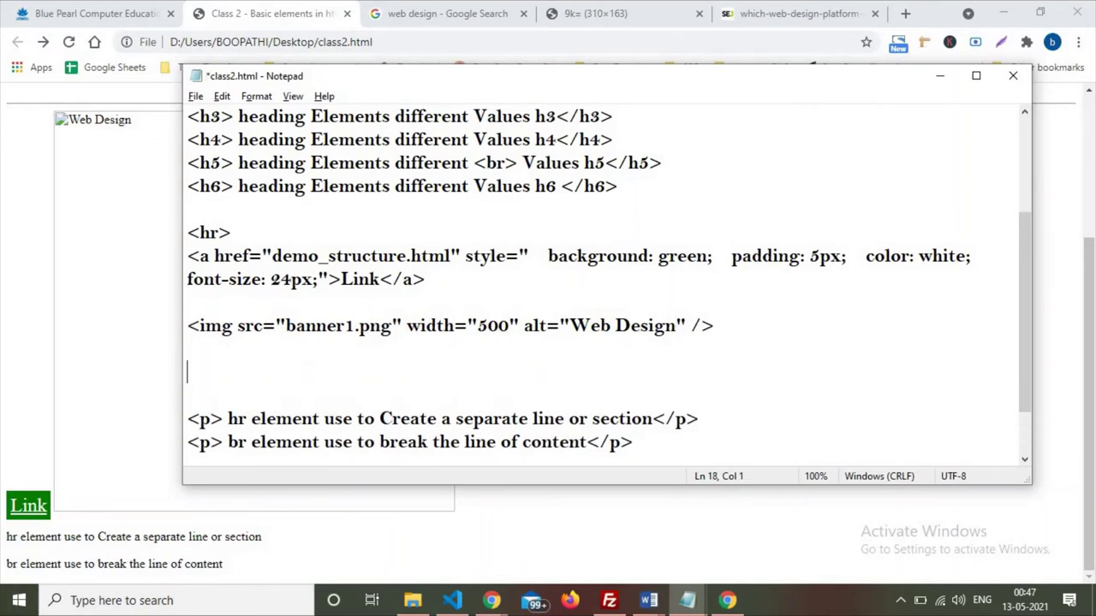
pyautogui.write('<')
pyautogui.write('a ')
pyautogui.write('href')
pyautogui.write('=""')
pyautogui.press('Left')
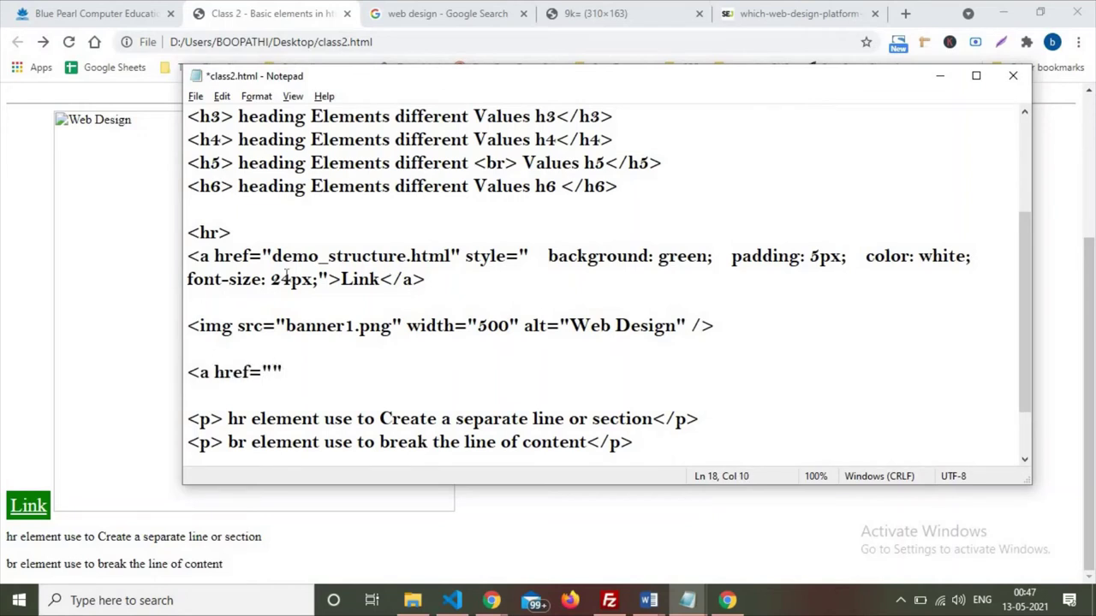
pyautogui.moveTo(272, 256)
pyautogui.mouseDown()
pyautogui.moveTo(462, 257)
pyautogui.moveTo(451, 265)
pyautogui.mouseUp()
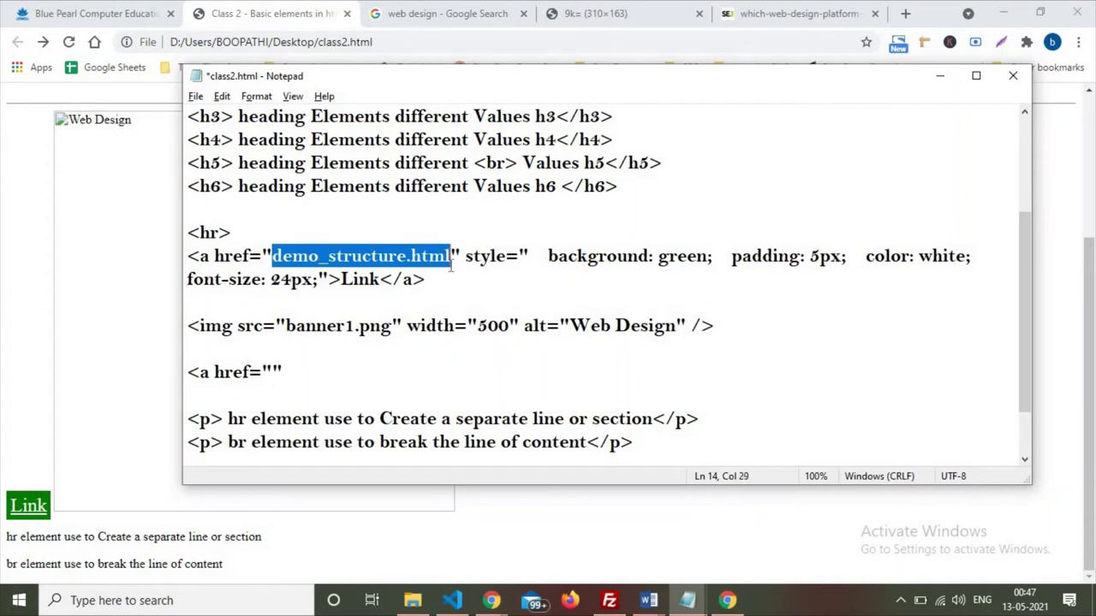
pyautogui.hotkey('ctrl', 'c')
pyautogui.click(273, 373)
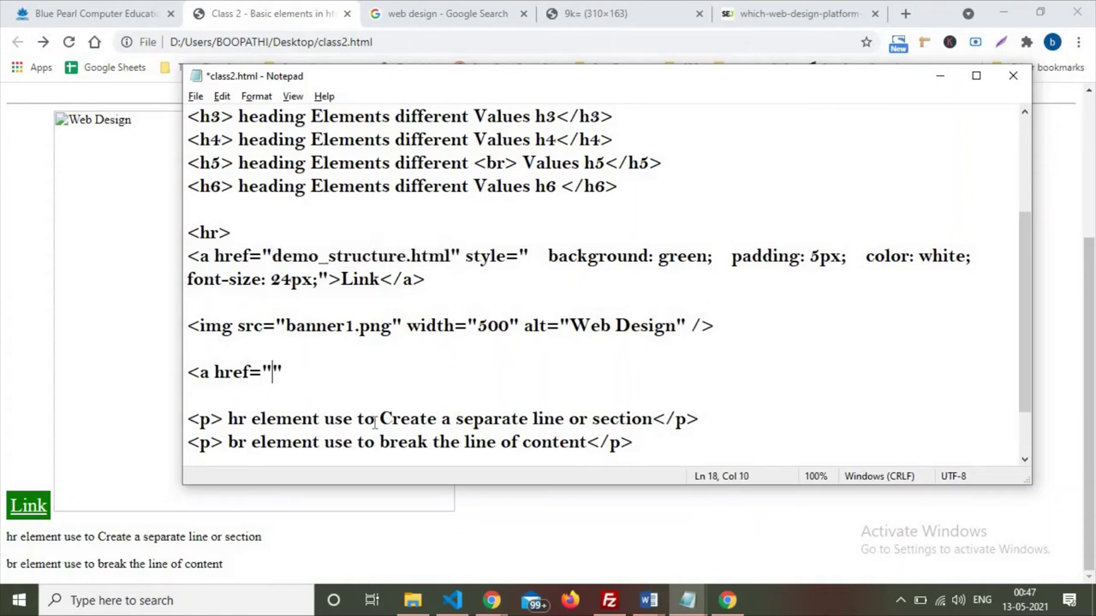
pyautogui.hotkey('ctrl', 'v')
pyautogui.press('Right')
pyautogui.write('>')
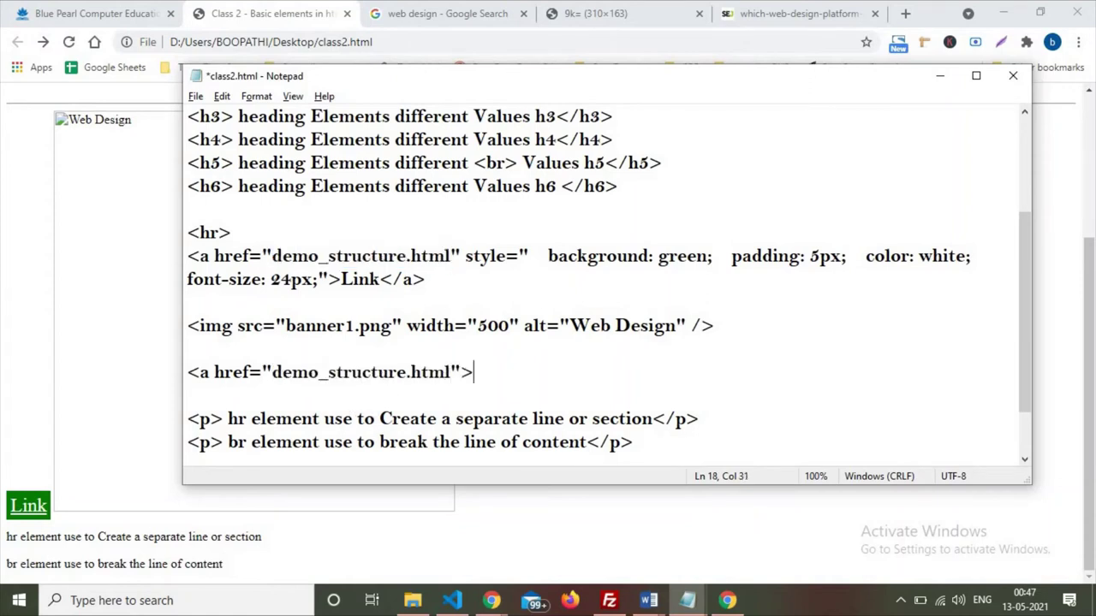
# Step: Put a copy of the banner image tag inside the link and close it with </a>
pyautogui.moveTo(715, 327); pyautogui.dragTo(111, 330)
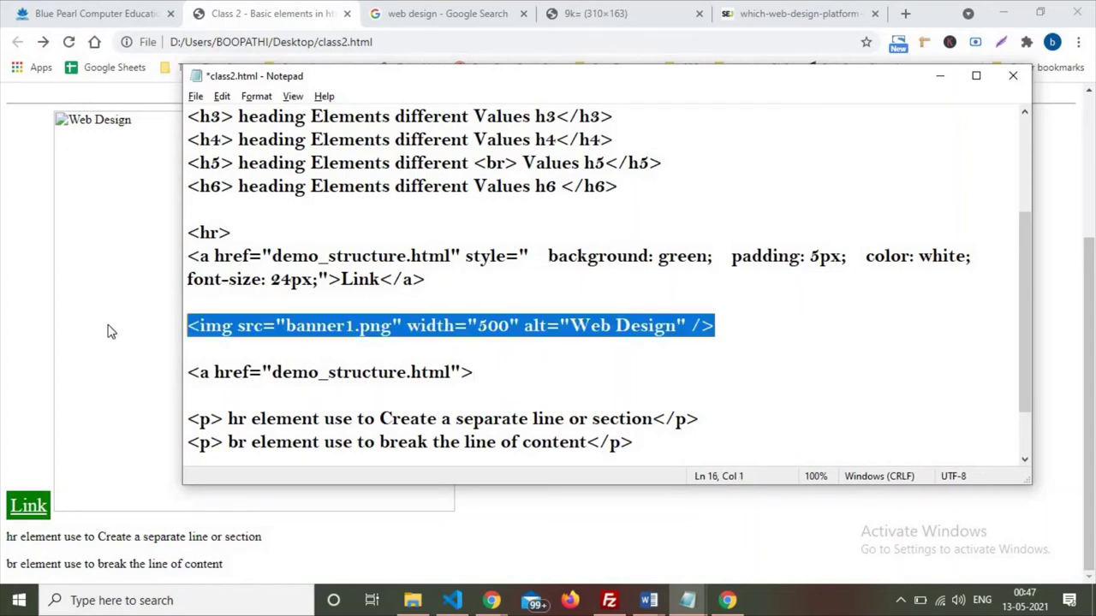
pyautogui.click(495, 373)
pyautogui.hotkey('ctrl', 'v')
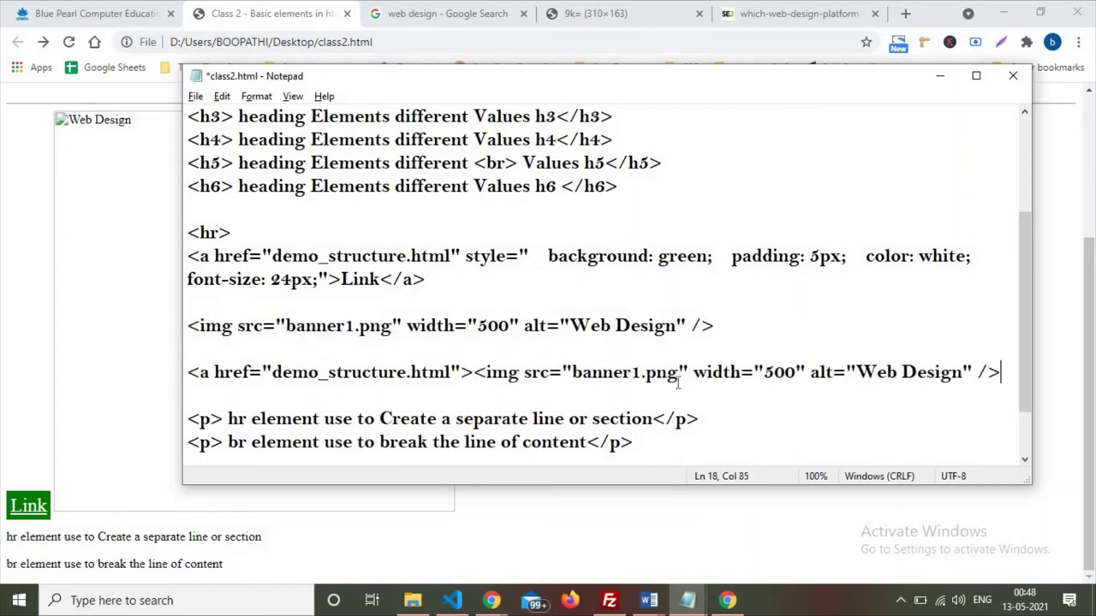
pyautogui.write('</')
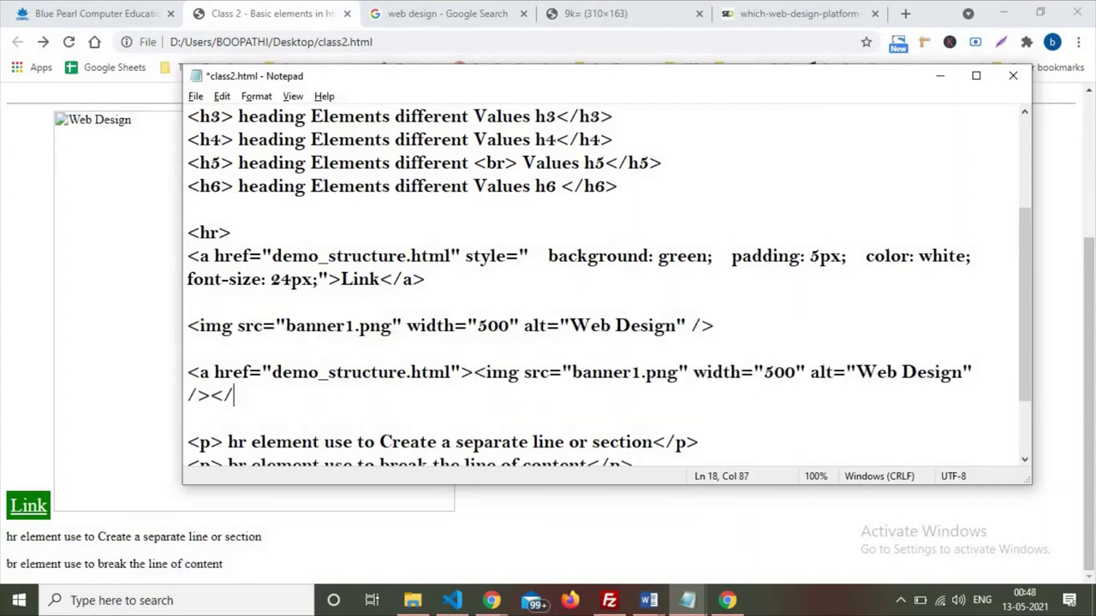
pyautogui.write('a>')
# Step: Delete the old standalone image line and save class2.html
pyautogui.click(190, 325)
pyautogui.hotkey('shift', 'End')
pyautogui.press('Delete')
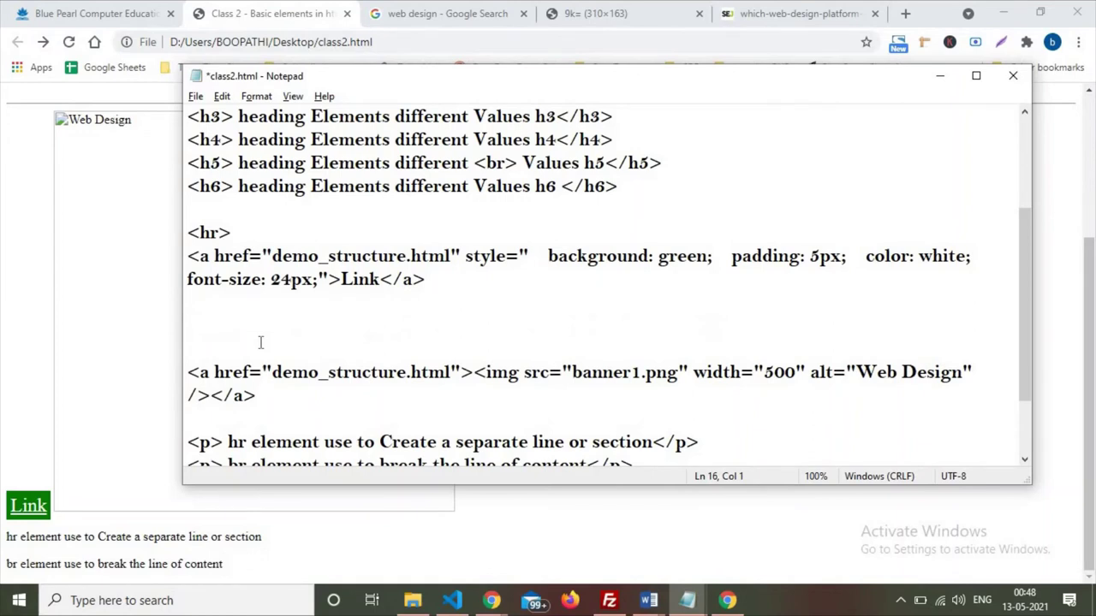
pyautogui.hotkey('ctrl', 's')
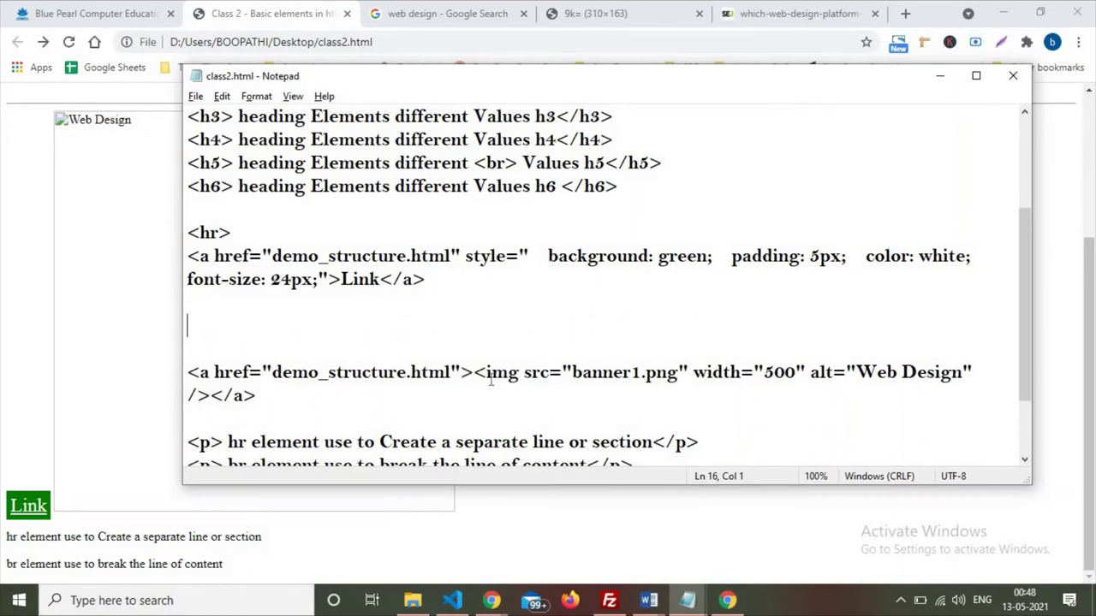
pyautogui.click(13, 336)
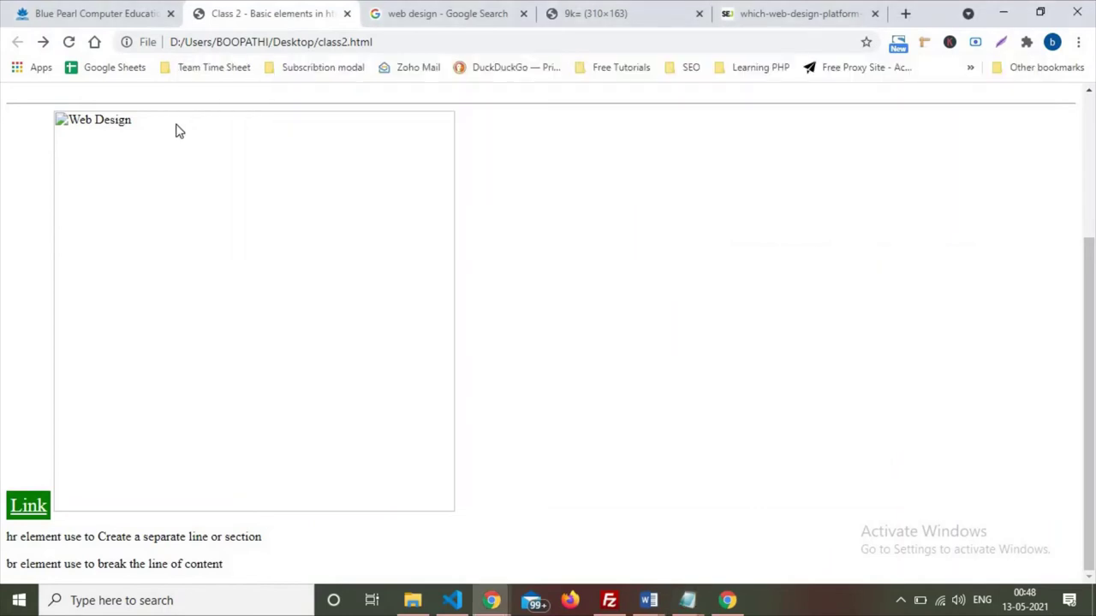
# Step: Change the image source from banner1.png back to banner.png and reload the page
pyautogui.press('F5')
pyautogui.hotkey('alt', 'Tab')
pyautogui.scroll(-2, 396, 396)
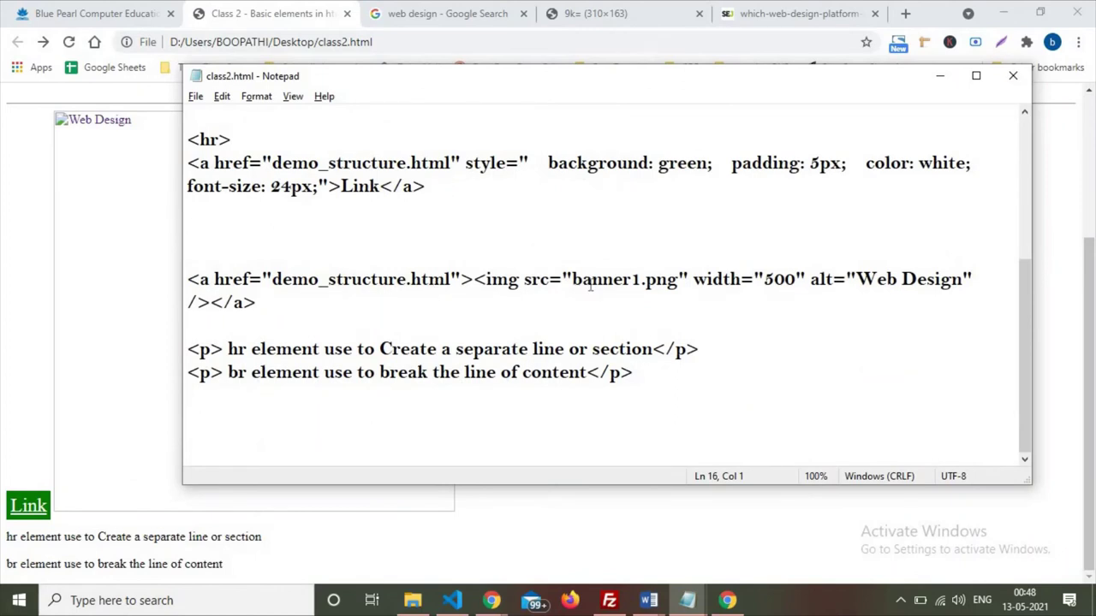
pyautogui.click(631, 279)
pyautogui.press('Delete')
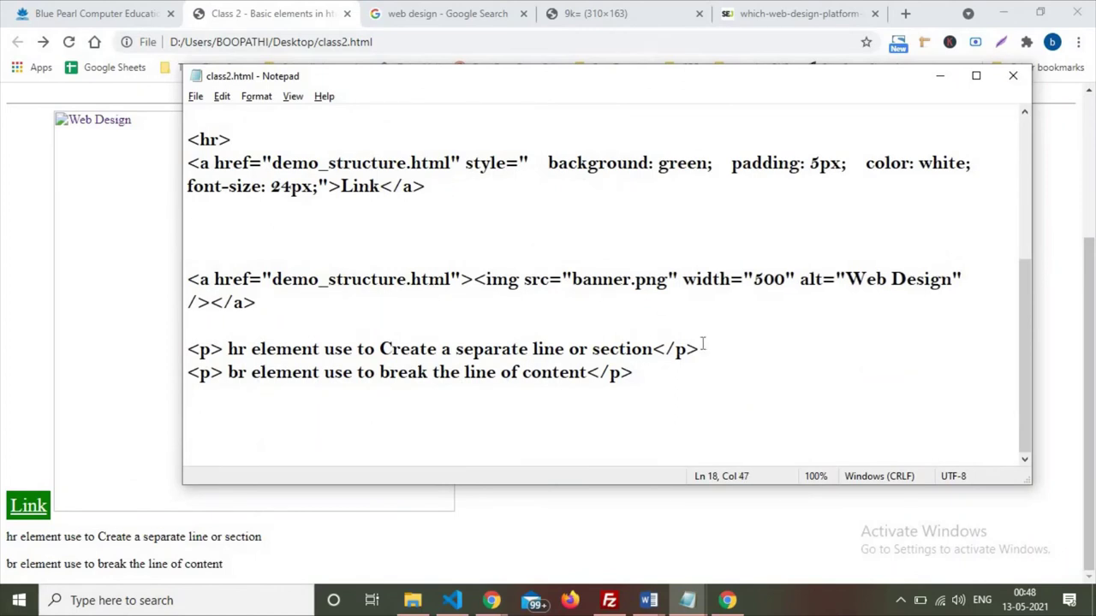
pyautogui.hotkey('alt', 'Tab')
pyautogui.press('F5')
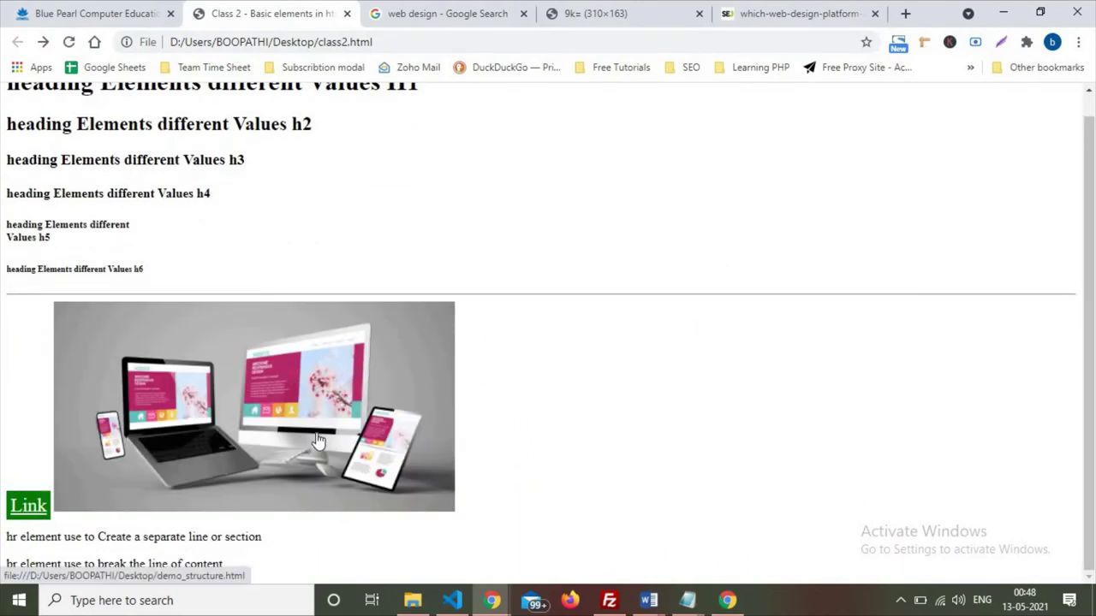
# Step: Follow the banner link to the Welcome page and back three times, then return to Notepad
pyautogui.click(16, 509)
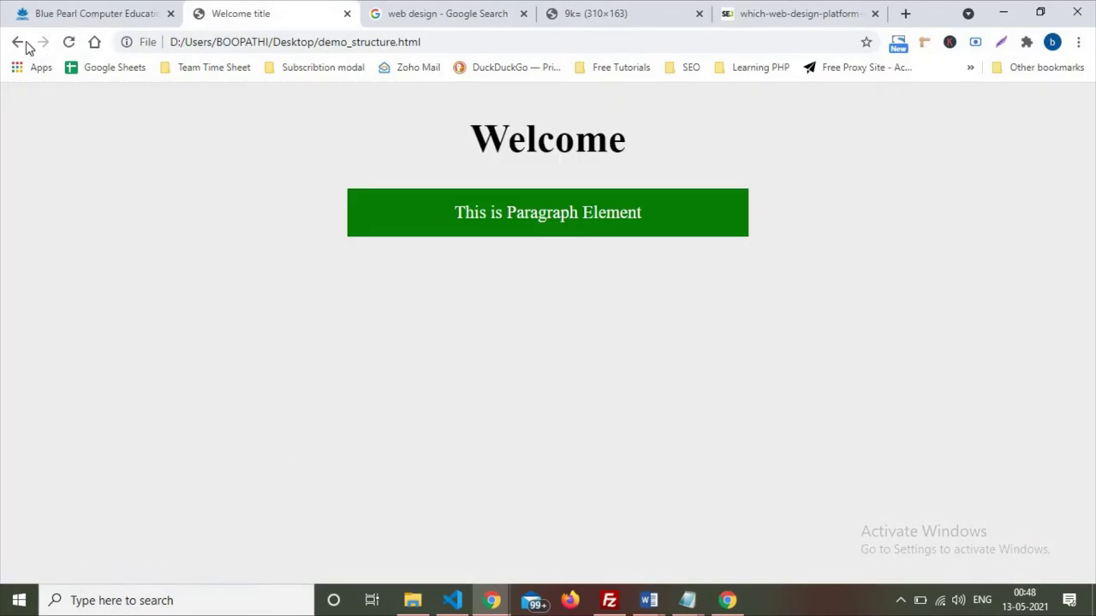
pyautogui.click(18, 43)
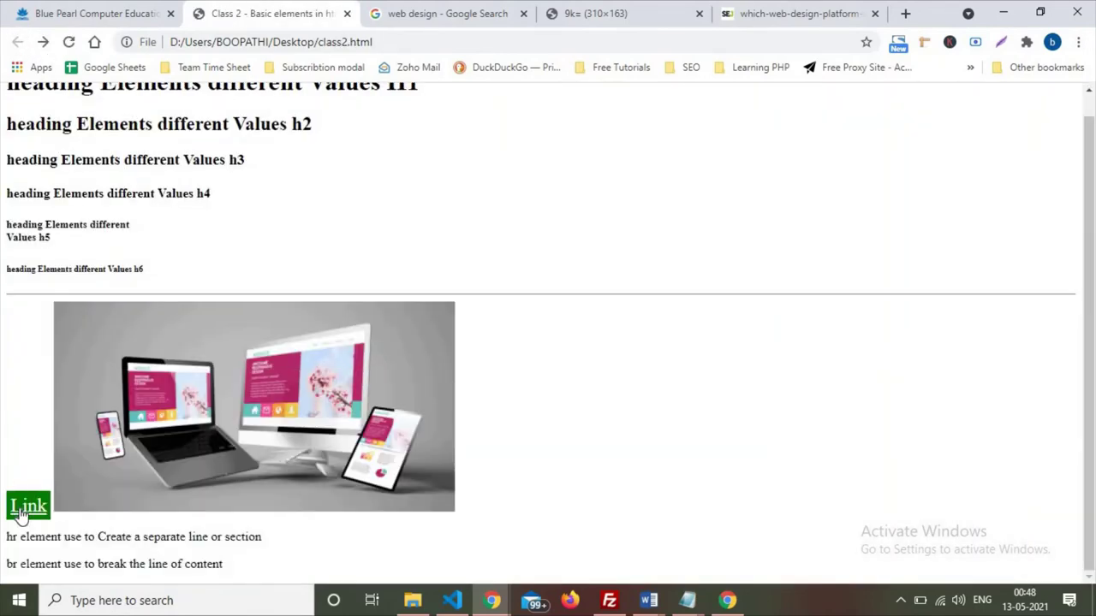
pyautogui.click(19, 511)
pyautogui.click(15, 41)
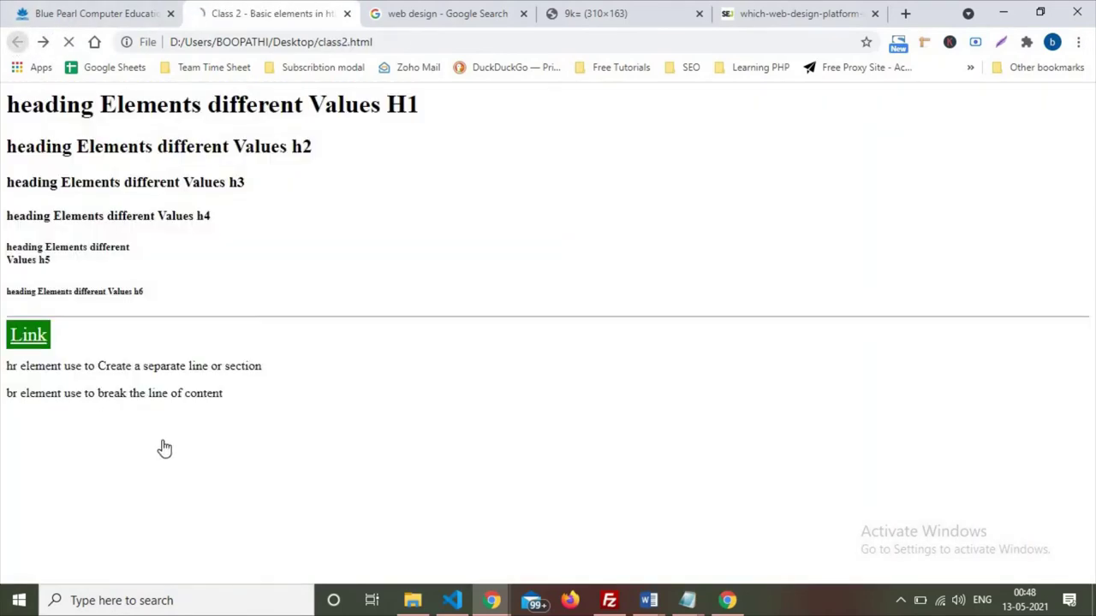
pyautogui.click(216, 396)
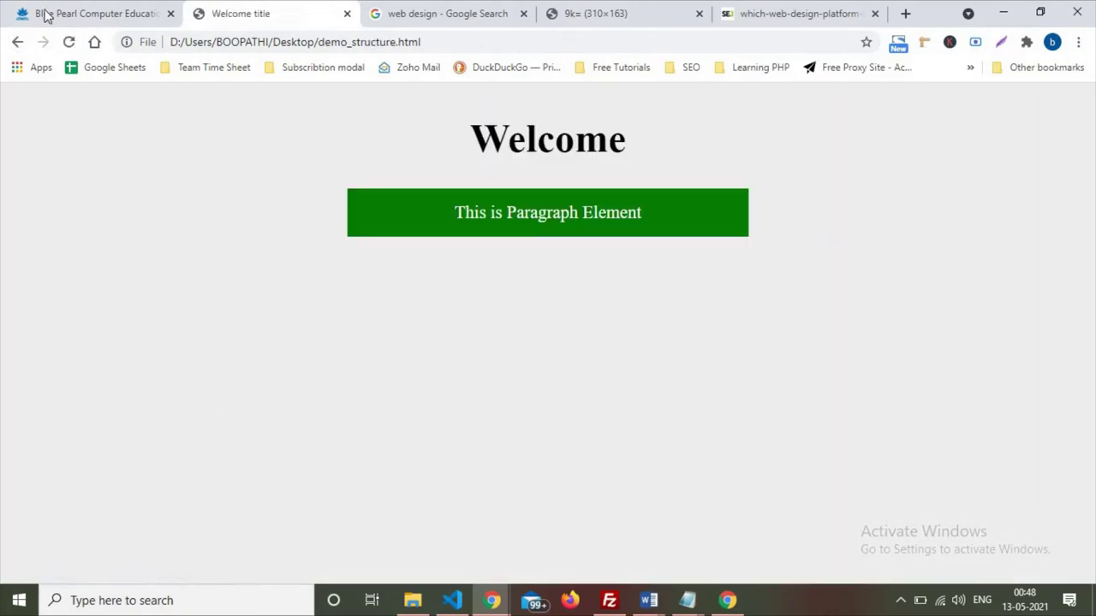
pyautogui.click(17, 43)
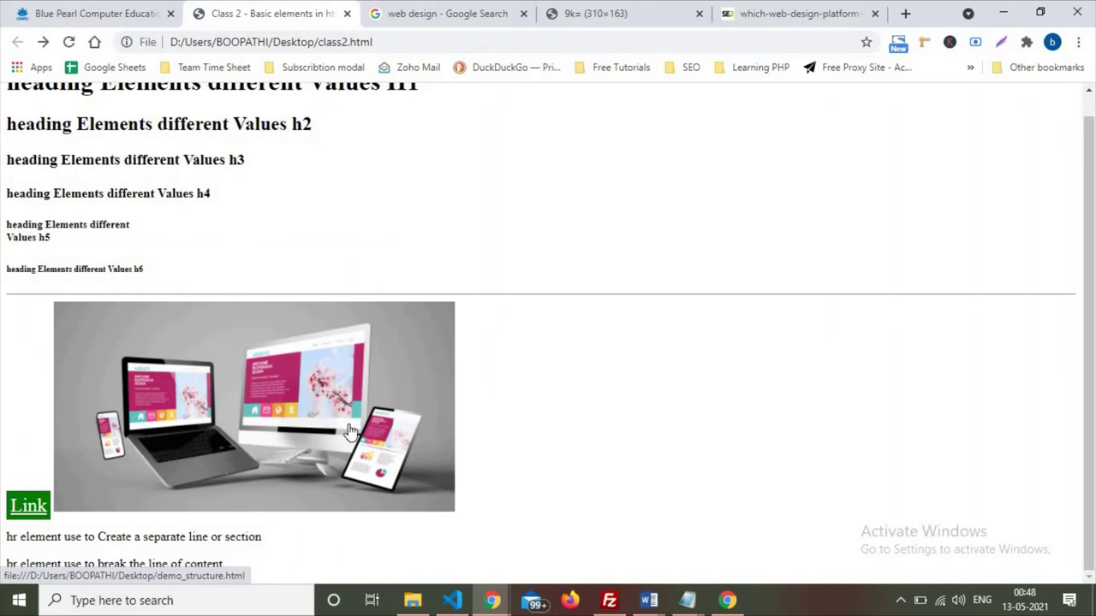
pyautogui.hotkey('alt', 'Tab')
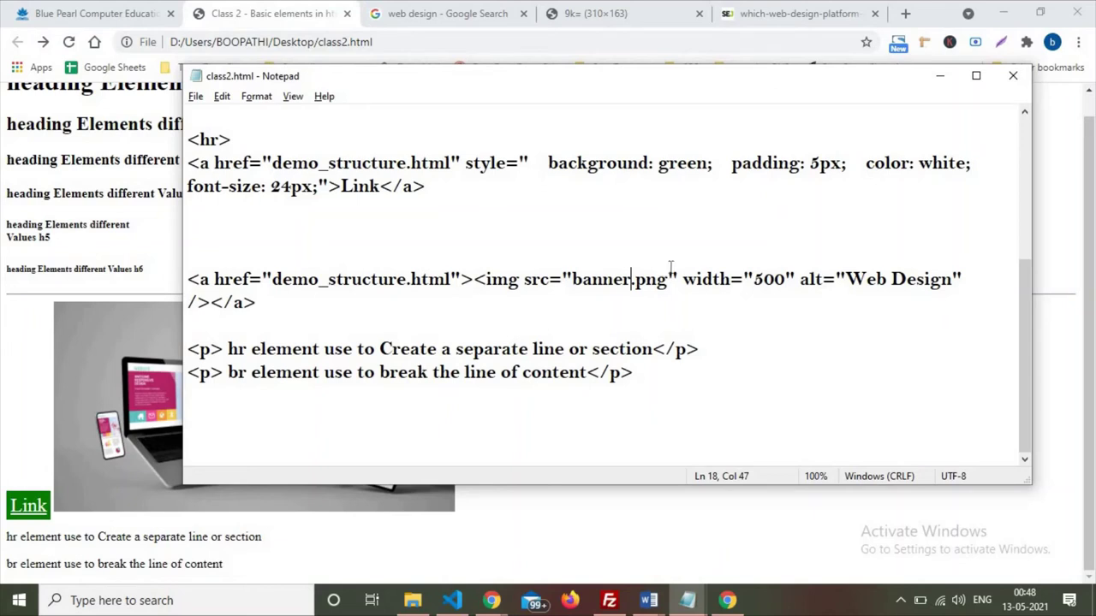
# Step: Add height="250" after width="500" in the banner img tag and save
pyautogui.click(794, 276)
pyautogui.write('heif')
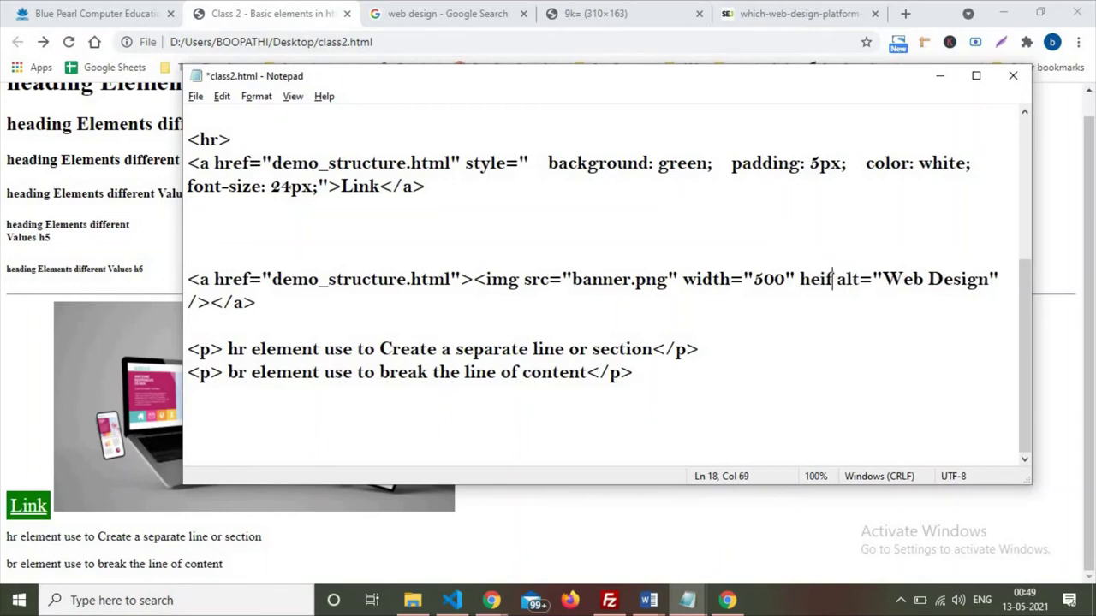
pyautogui.press('BackSpace')
pyautogui.write('g')
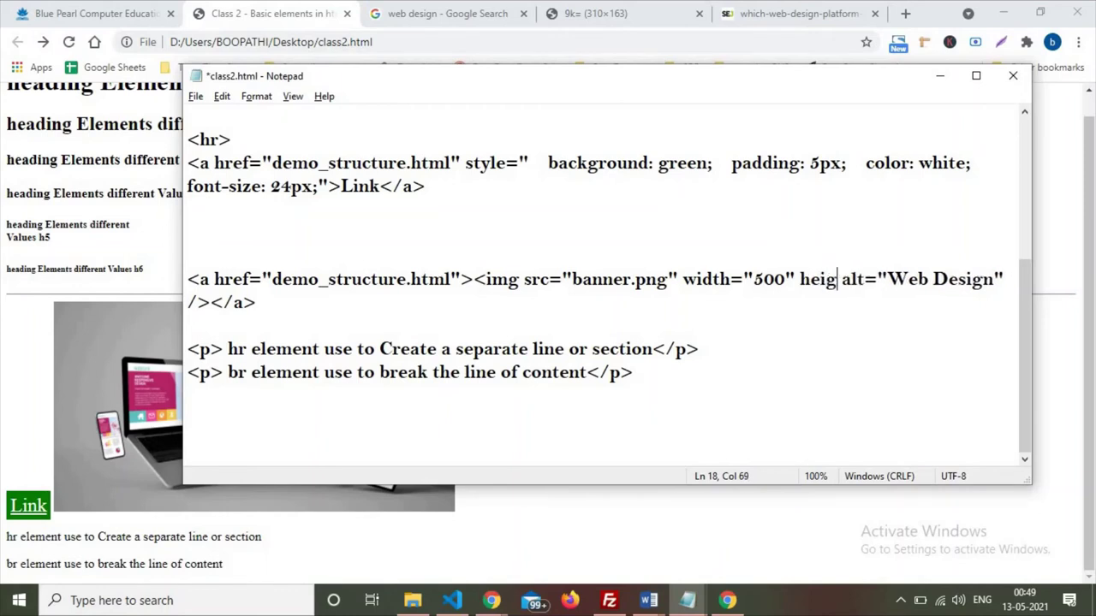
pyautogui.write('ht=""')
pyautogui.press('Left')
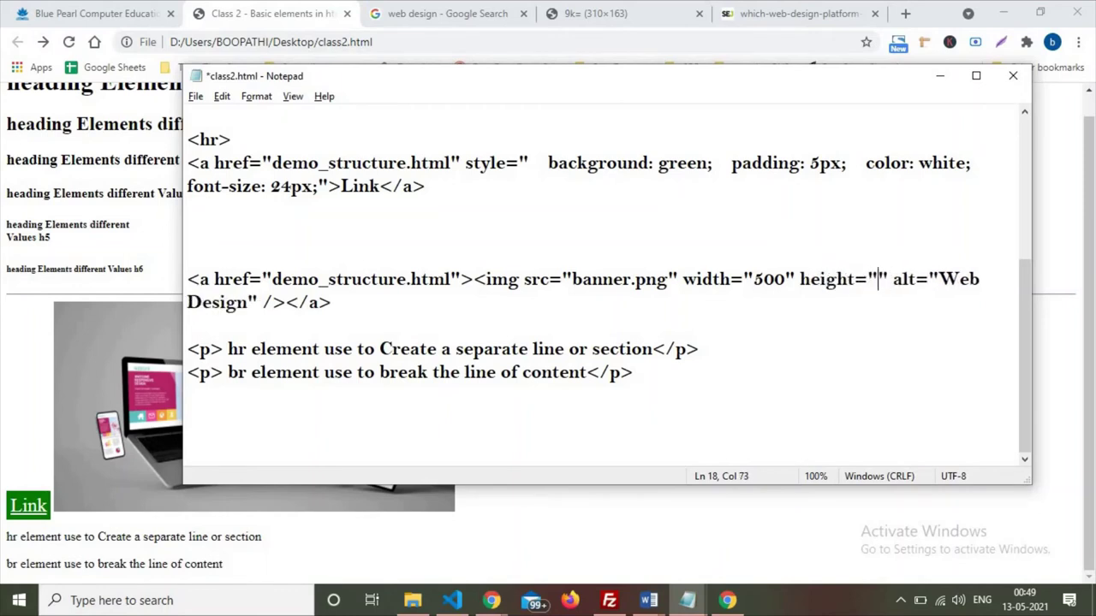
pyautogui.write('250')
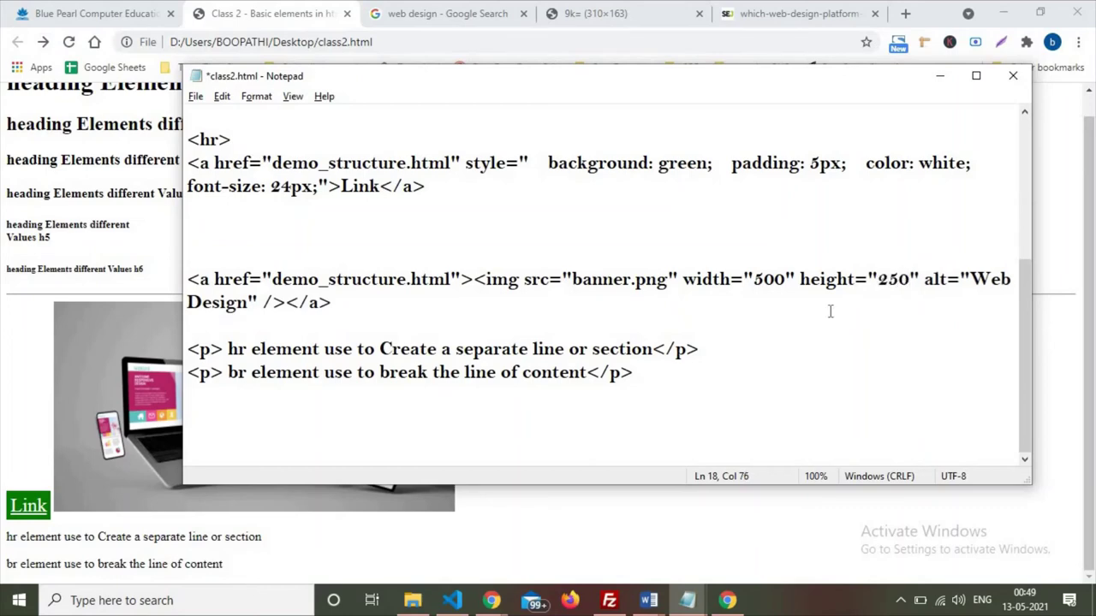
pyautogui.hotkey('ctrl', 's')
# Step: Reload class2.html in Chrome and inspect the banner image element
pyautogui.click(74, 340)
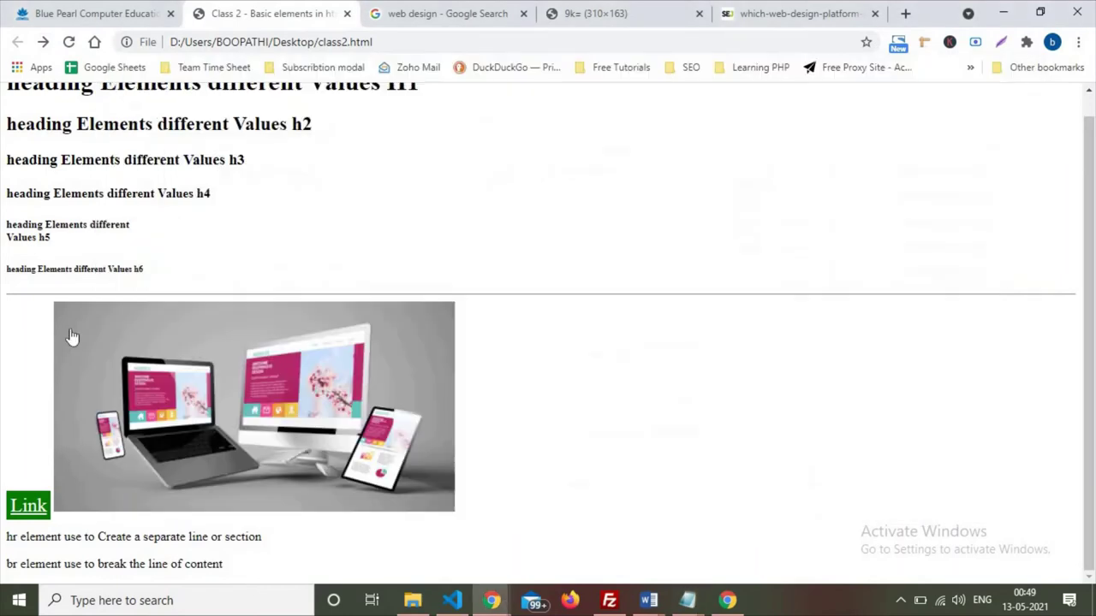
pyautogui.click(69, 42)
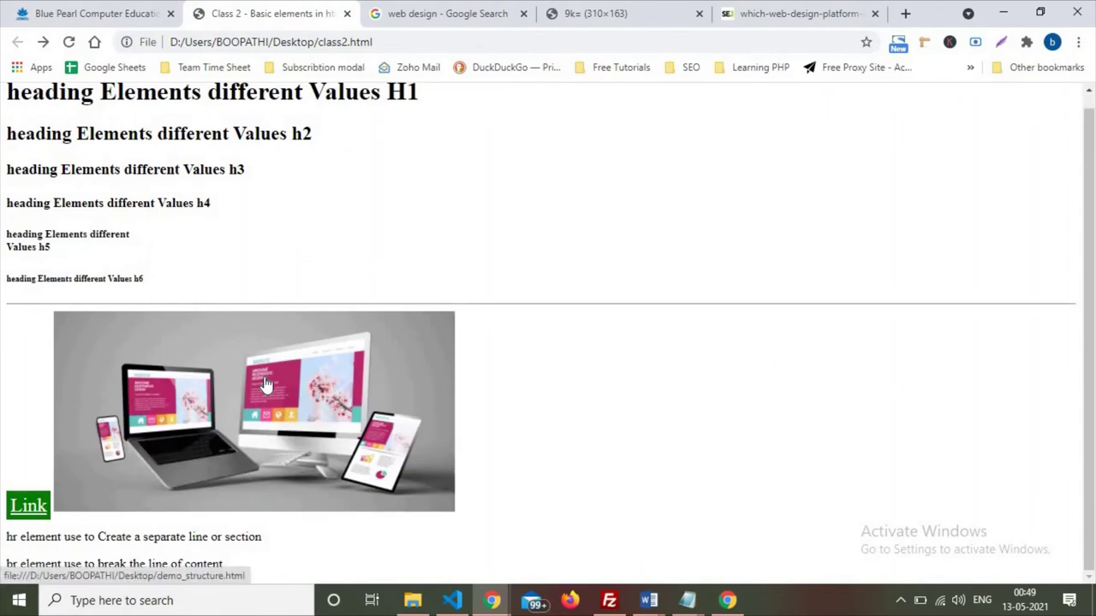
pyautogui.hotkey('alt', 'Tab')
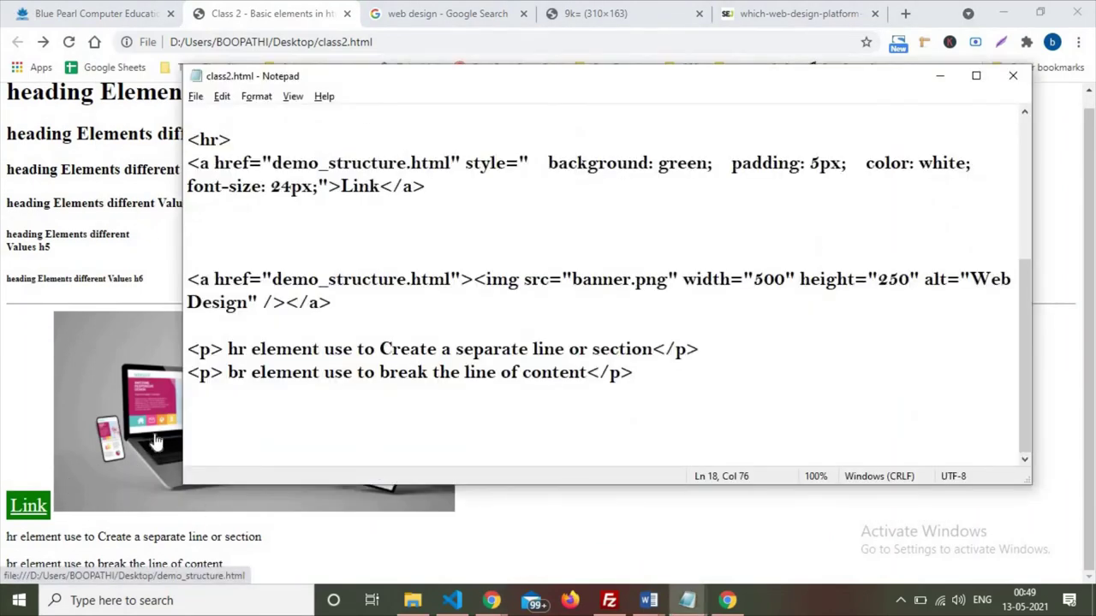
pyautogui.rightClick(154, 434)
pyautogui.click(191, 423)
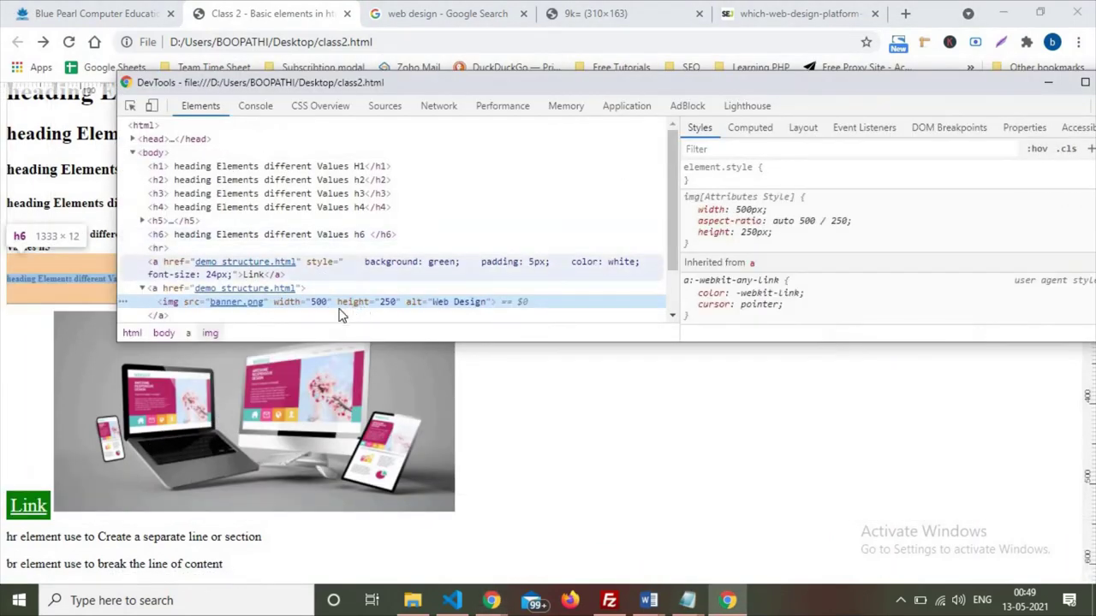
# Step: Change the banner's height attribute to 150 in Elements, then follow its link and come back
pyautogui.click(754, 233)
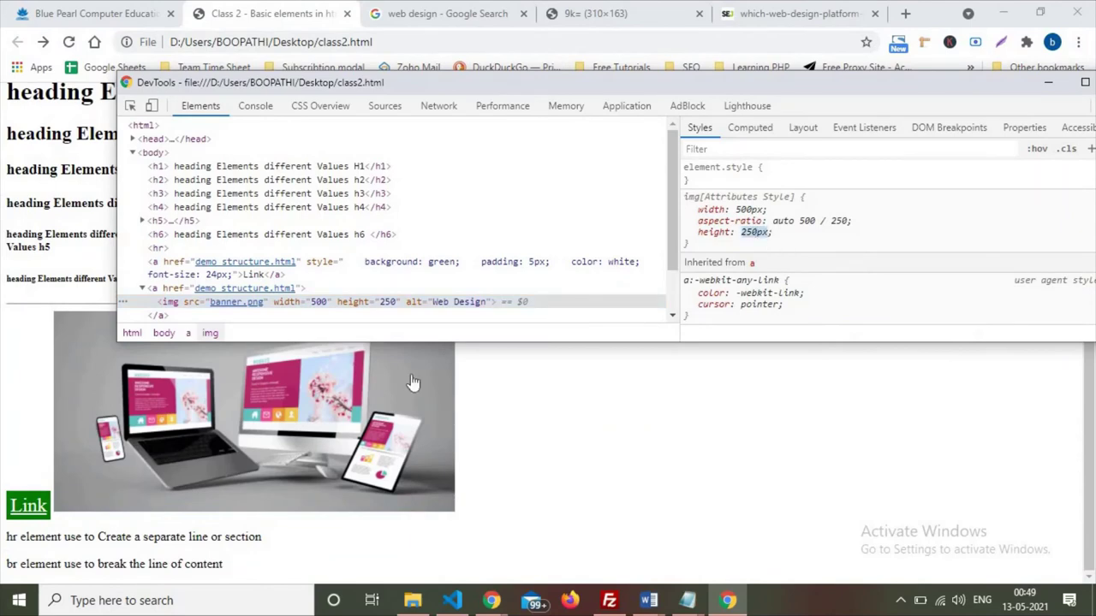
pyautogui.doubleClick(387, 303)
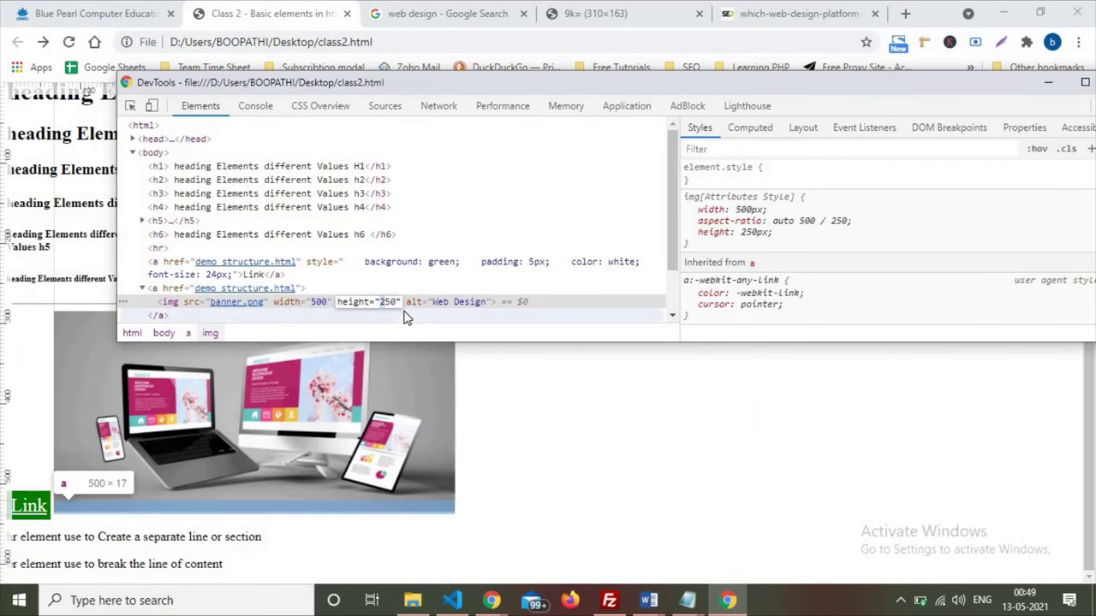
pyautogui.write('1')
pyautogui.press('Return')
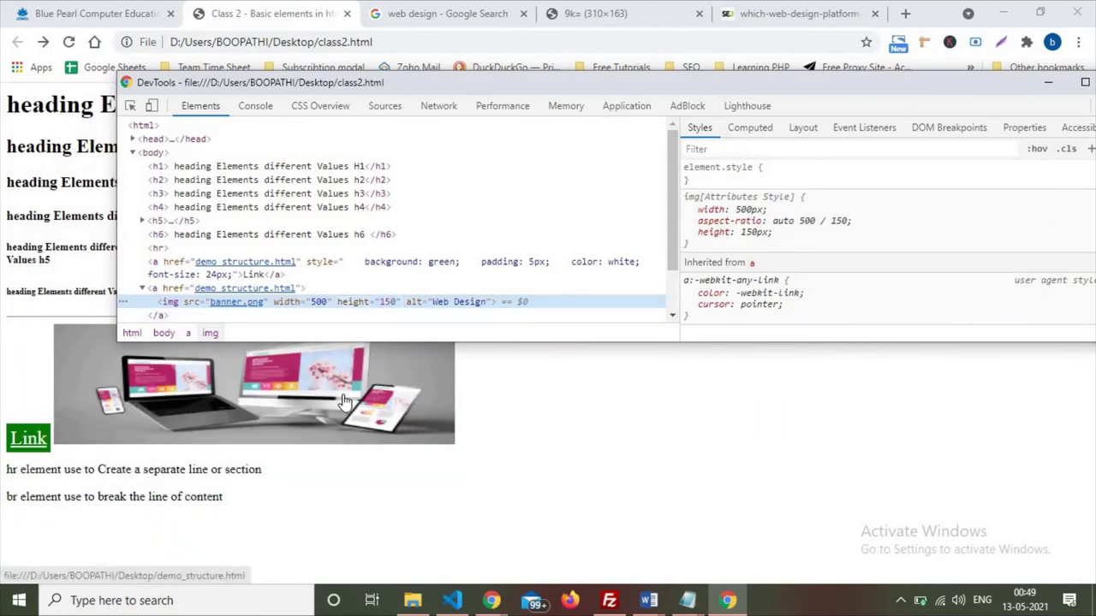
pyautogui.click(341, 423)
pyautogui.click(15, 45)
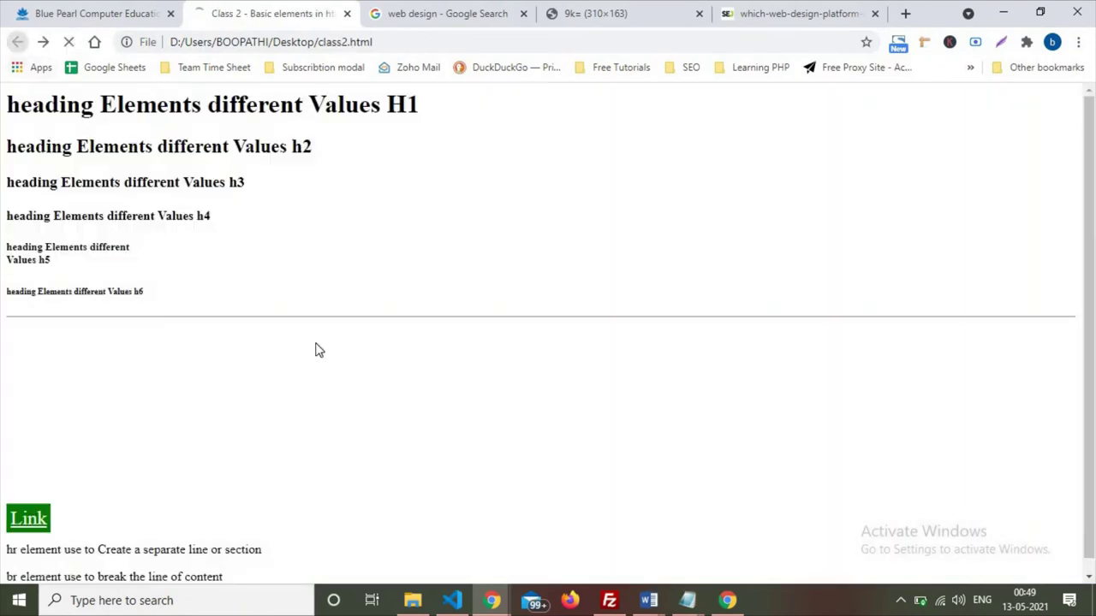
# Step: Inspect the banner again and set its height attribute to 150 once more
pyautogui.rightClick(344, 375)
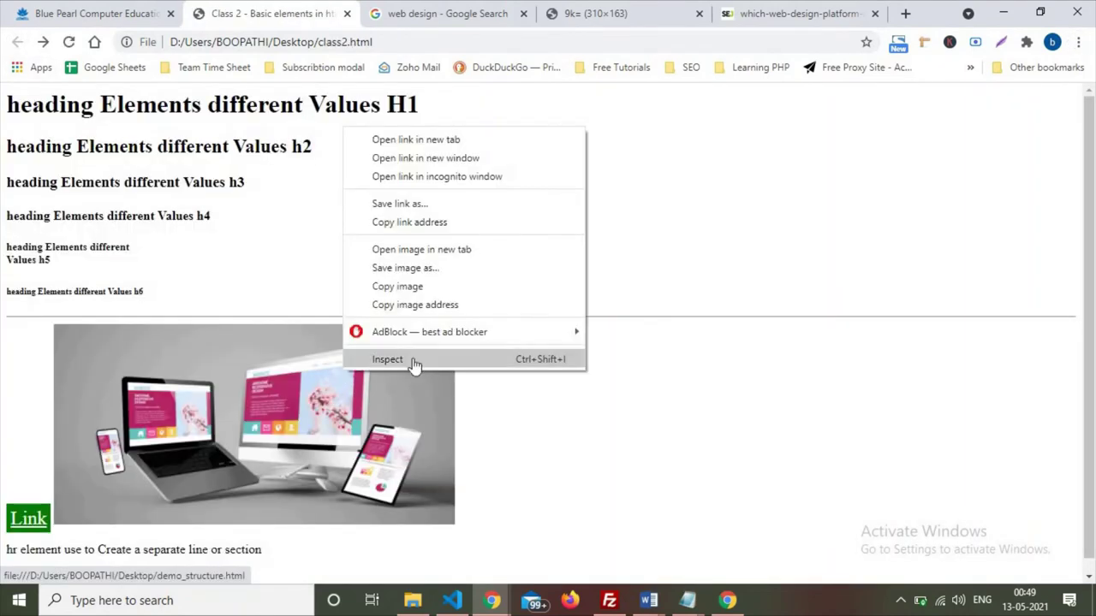
pyautogui.click(414, 365)
pyautogui.doubleClick(387, 302)
pyautogui.write('height="150"')
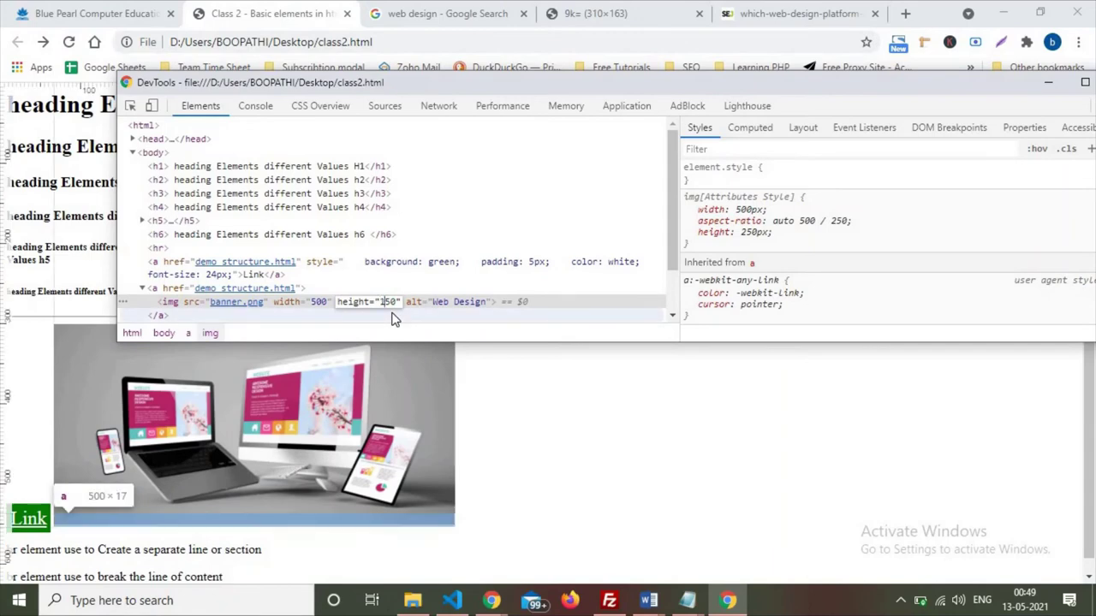
pyautogui.press('Return')
pyautogui.click(637, 559)
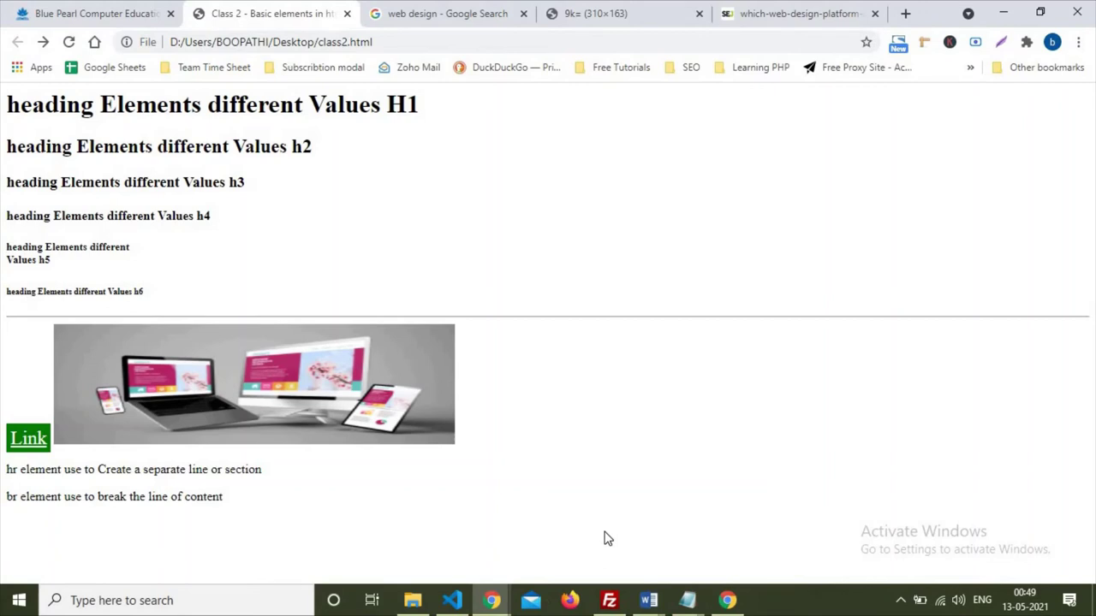
pyautogui.moveTo(491, 600)
# Step: Remove the extra blank line and add a <pre> tag after the last paragraph
pyautogui.moveTo(687, 600)
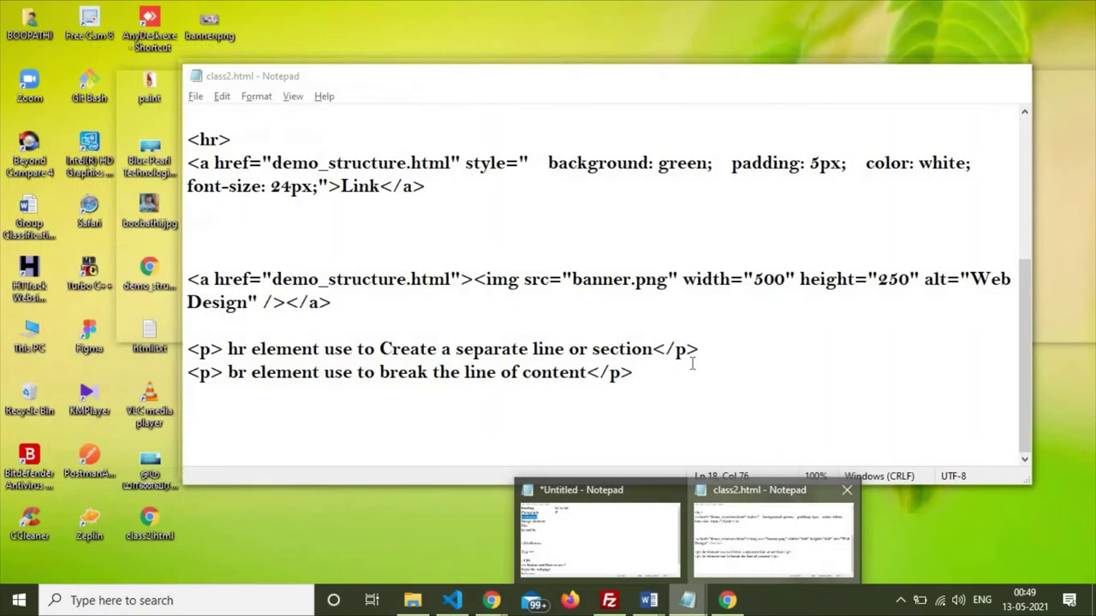
pyautogui.click(773, 539)
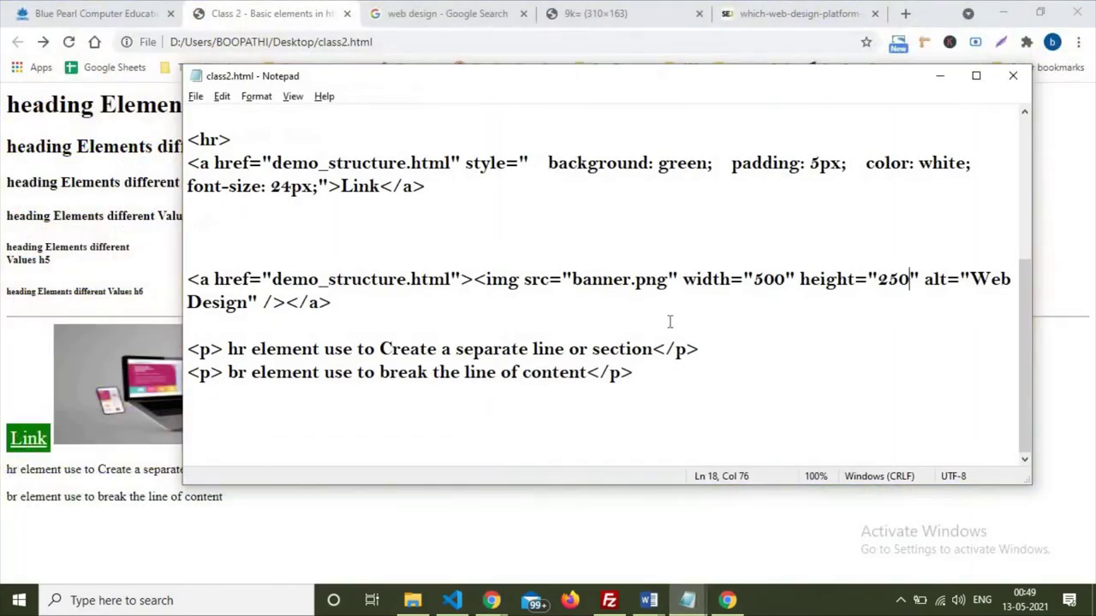
pyautogui.click(214, 228)
pyautogui.press('Delete')
pyautogui.press('Delete')
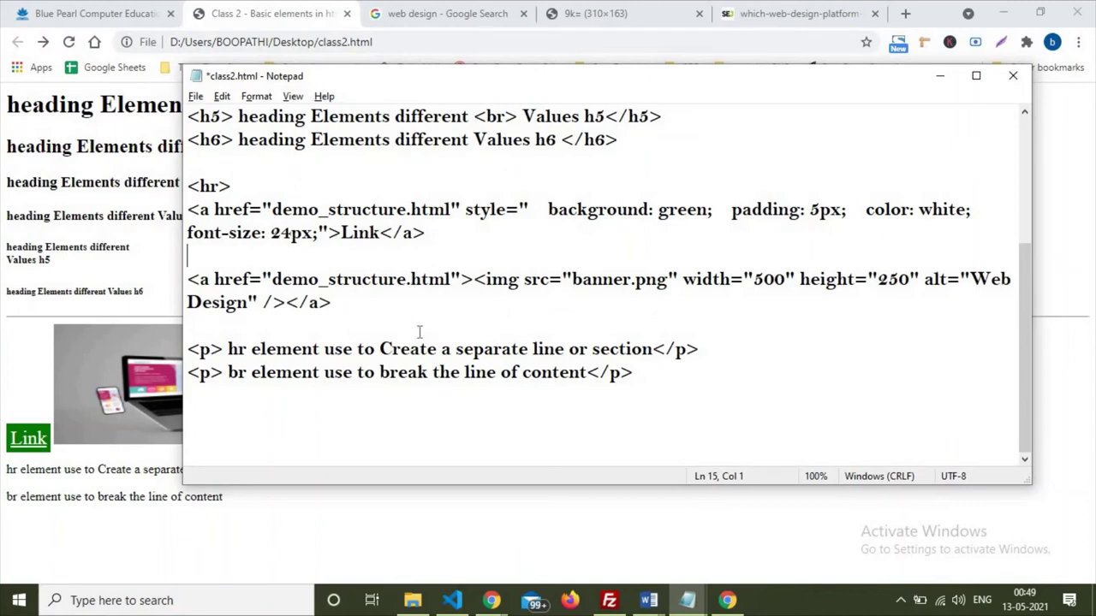
pyautogui.click(647, 438)
pyautogui.press('Return')
pyautogui.press('Return')
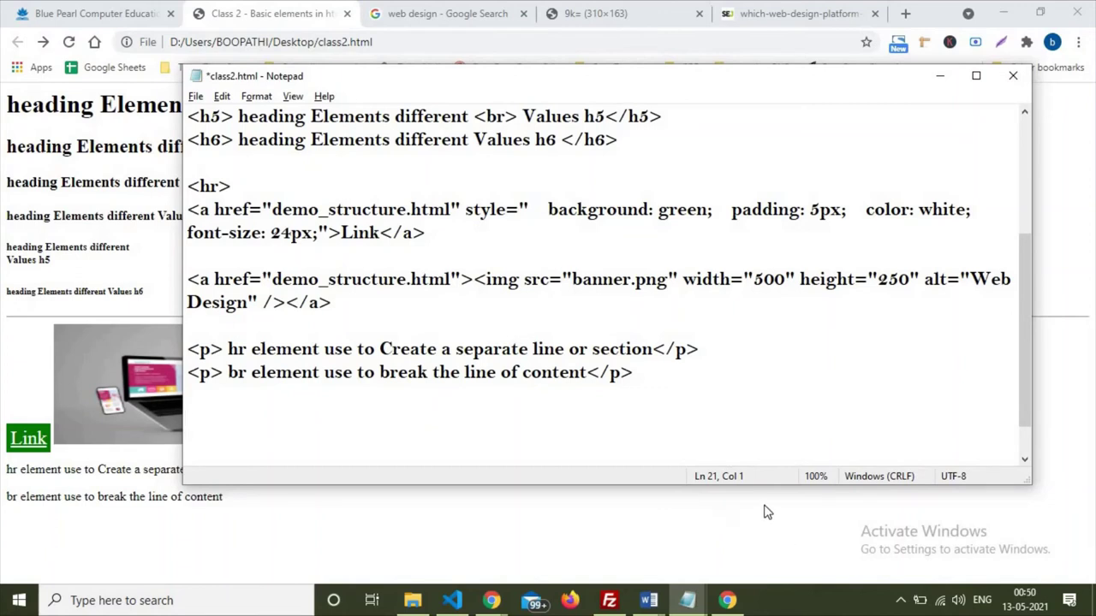
pyautogui.write('<p')
pyautogui.write('re')
pyautogui.write('>')
# Step: Add two line breaks and a tab inside the paragraphs, save, and reload the page in Chrome
pyautogui.click(496, 372)
pyautogui.press('Return')
pyautogui.press('Return')
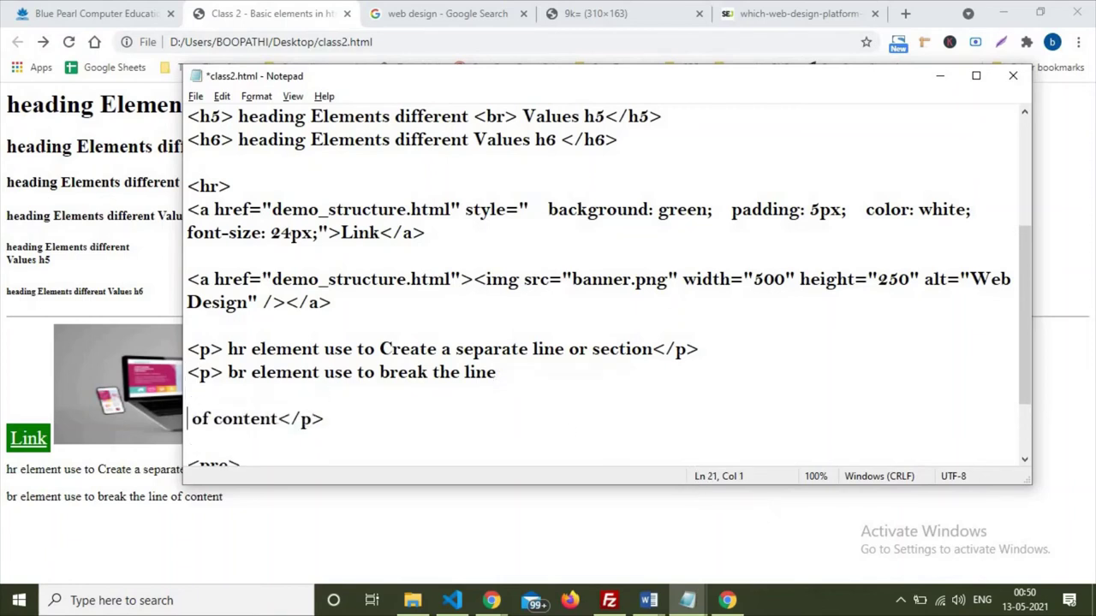
pyautogui.press('Return')
pyautogui.press('Return')
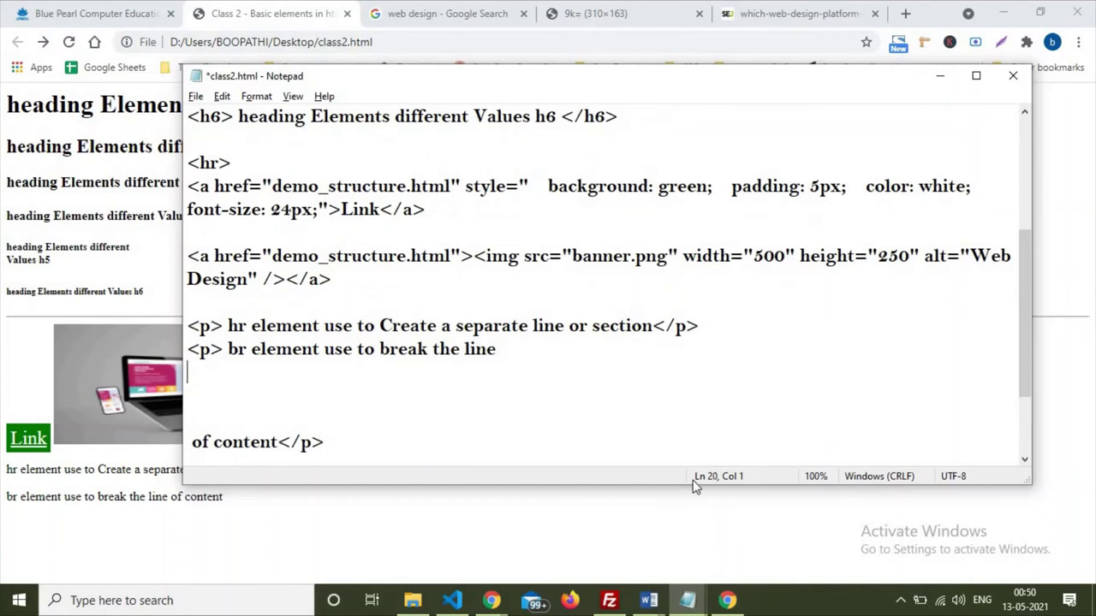
pyautogui.click(570, 325)
pyautogui.press('Tab')
pyautogui.press('Tab')
pyautogui.press('Tab')
pyautogui.press('Tab')
pyautogui.press('Tab')
pyautogui.scroll(-2, 391, 317)
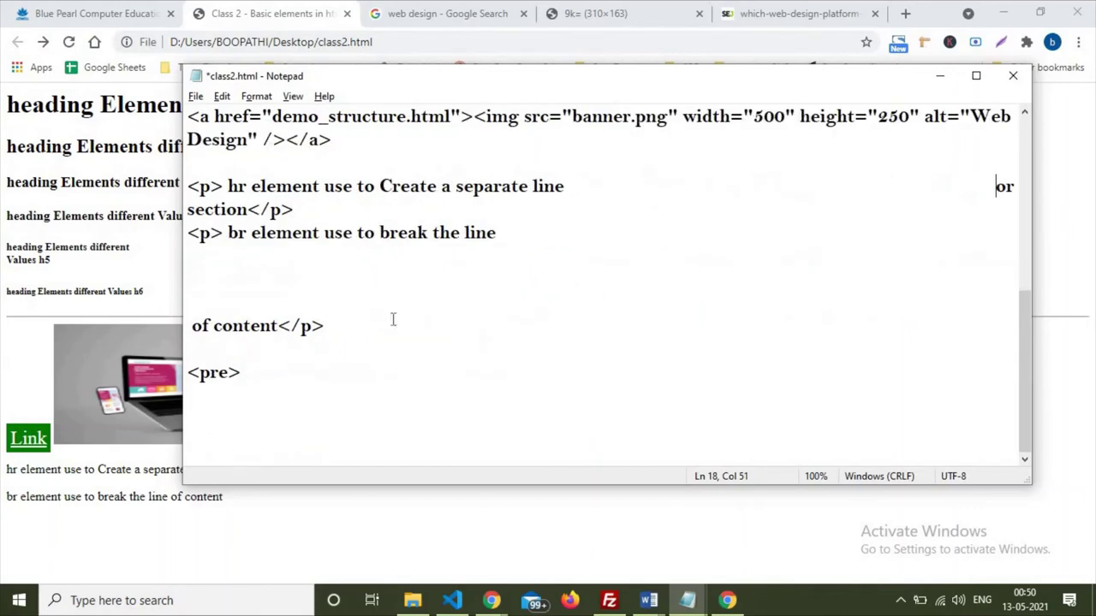
pyautogui.hotkey('ctrl', 's')
pyautogui.hotkey('alt', 'Tab')
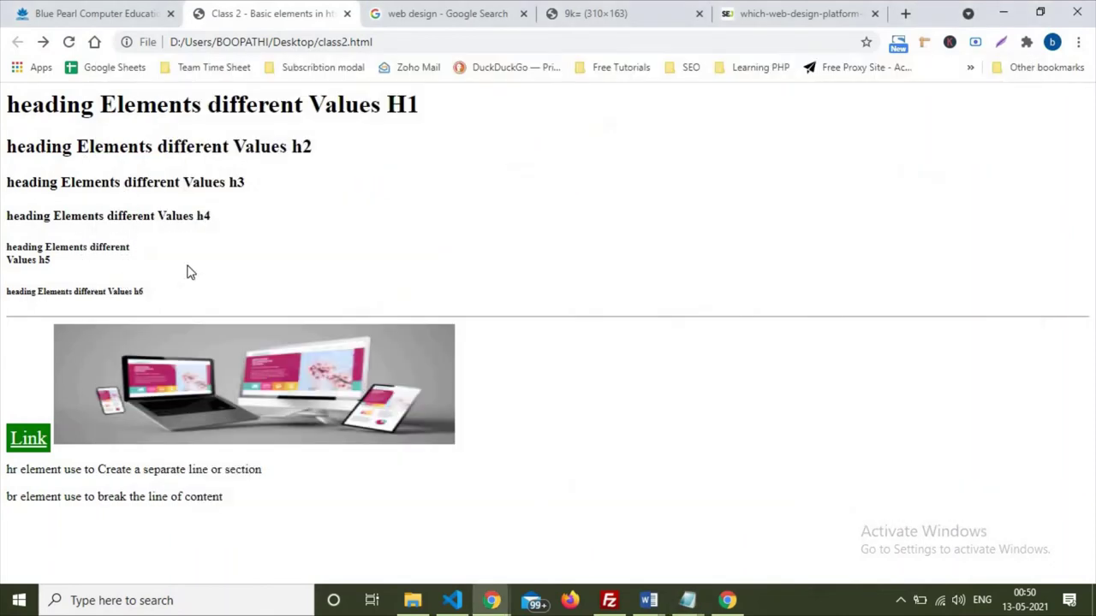
pyautogui.press('F5')
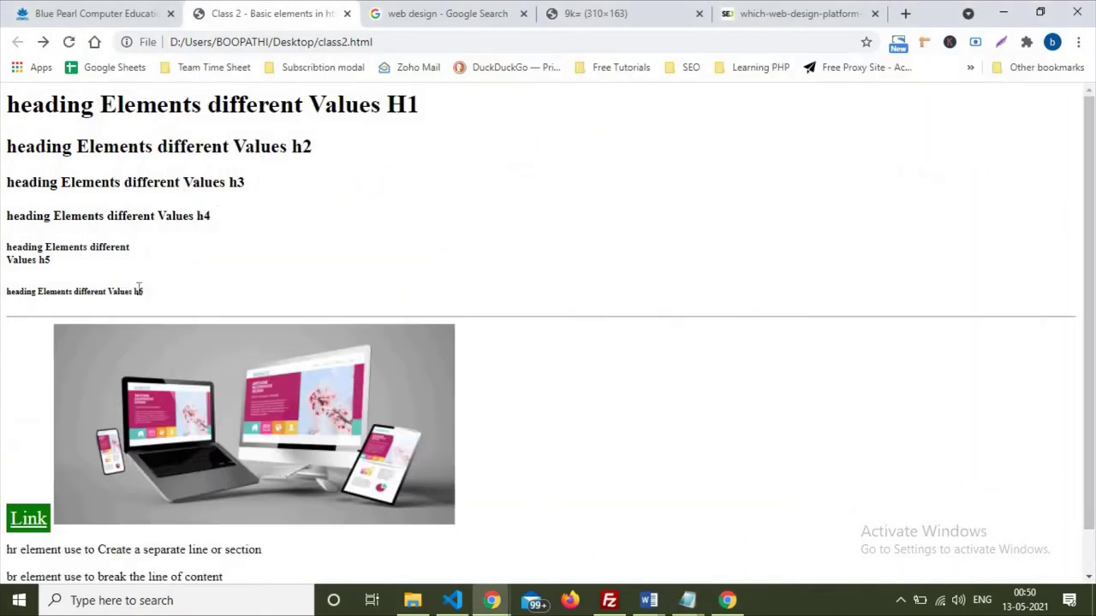
# Step: Paste the hr sentence on the line below <pre>
pyautogui.hotkey('alt', 'Tab')
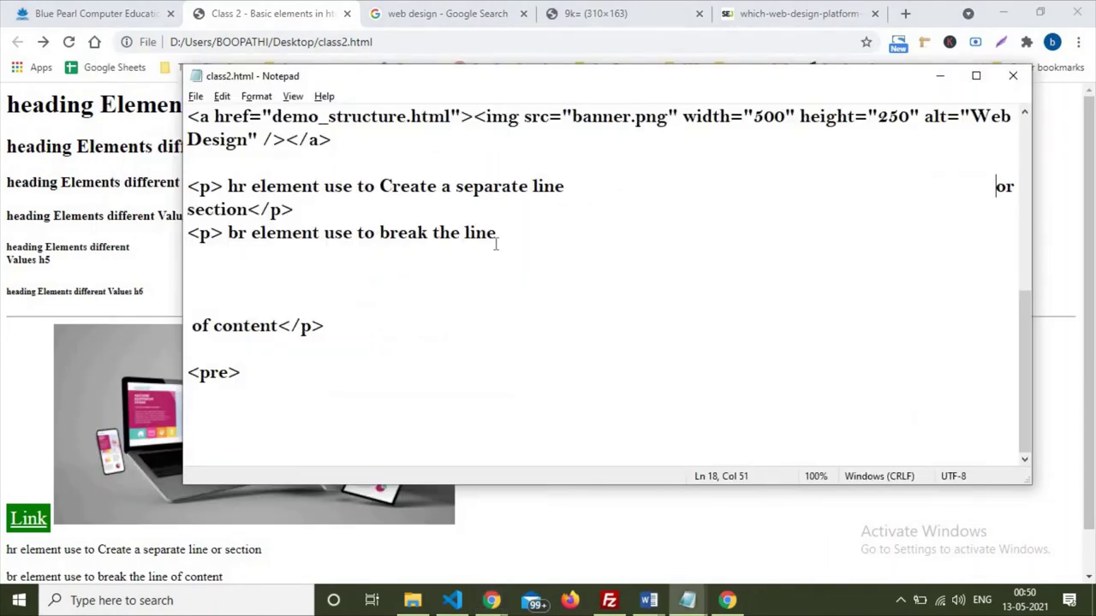
pyautogui.moveTo(224, 186); pyautogui.dragTo(248, 209)
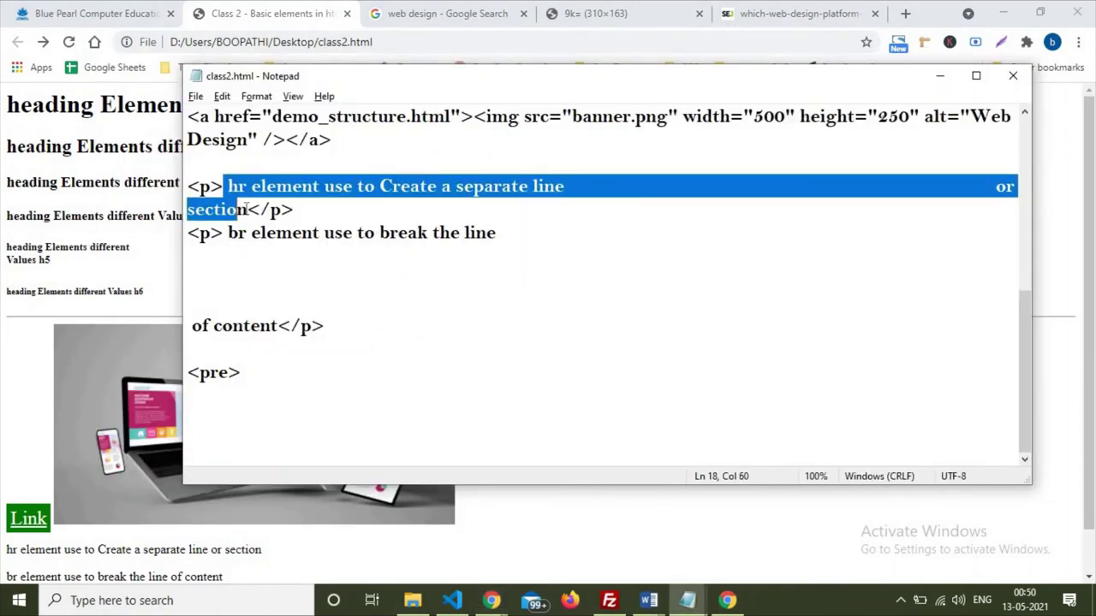
pyautogui.click(293, 401)
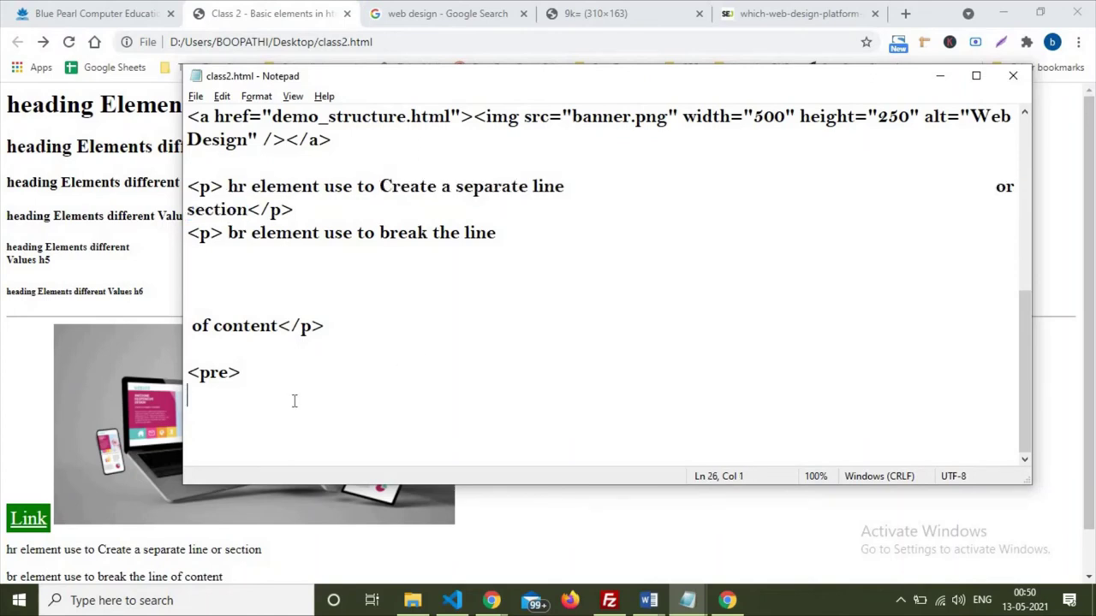
pyautogui.hotkey('ctrl', 'v')
# Step: Paste the br sentence below it, close the block with </pre>, and save
pyautogui.moveTo(279, 326); pyautogui.dragTo(227, 240)
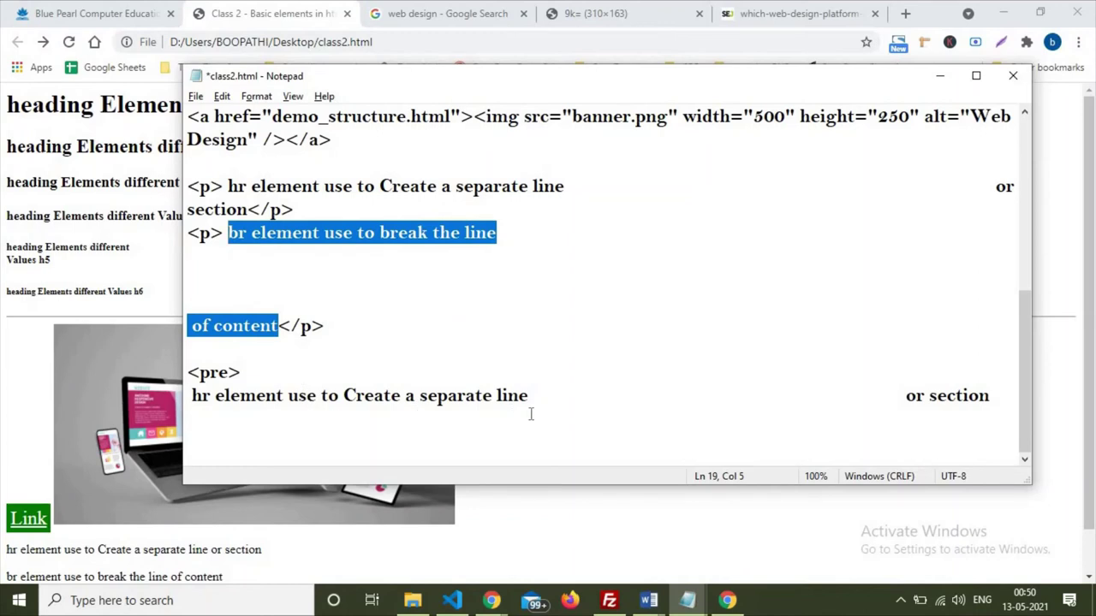
pyautogui.click(386, 426)
pyautogui.press('Return')
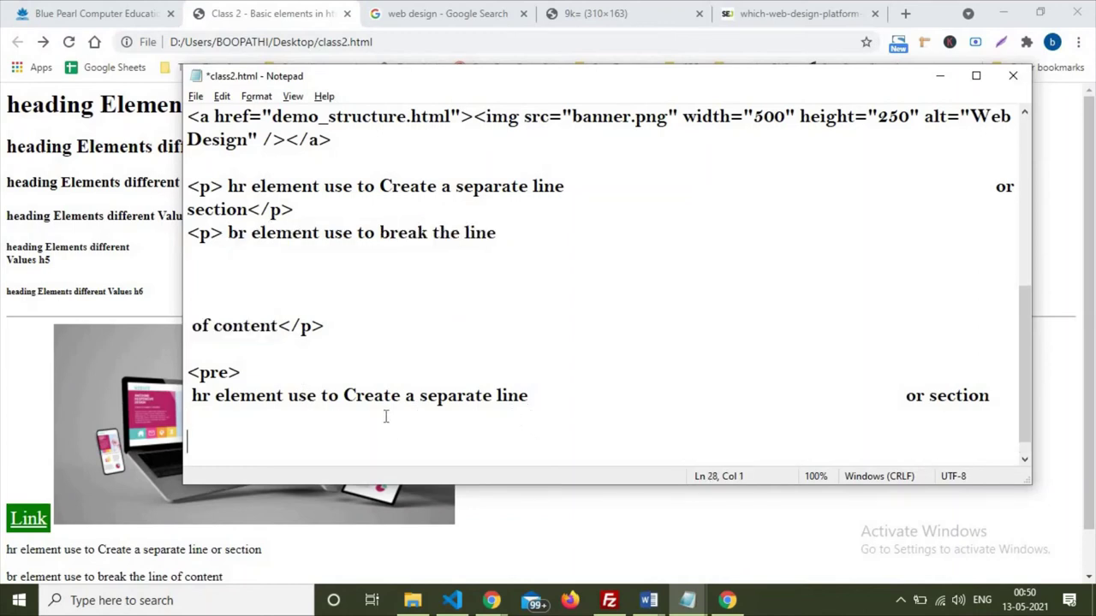
pyautogui.write('br element use to break the line     of content')
pyautogui.press('Return')
pyautogui.press('Return')
pyautogui.write('</')
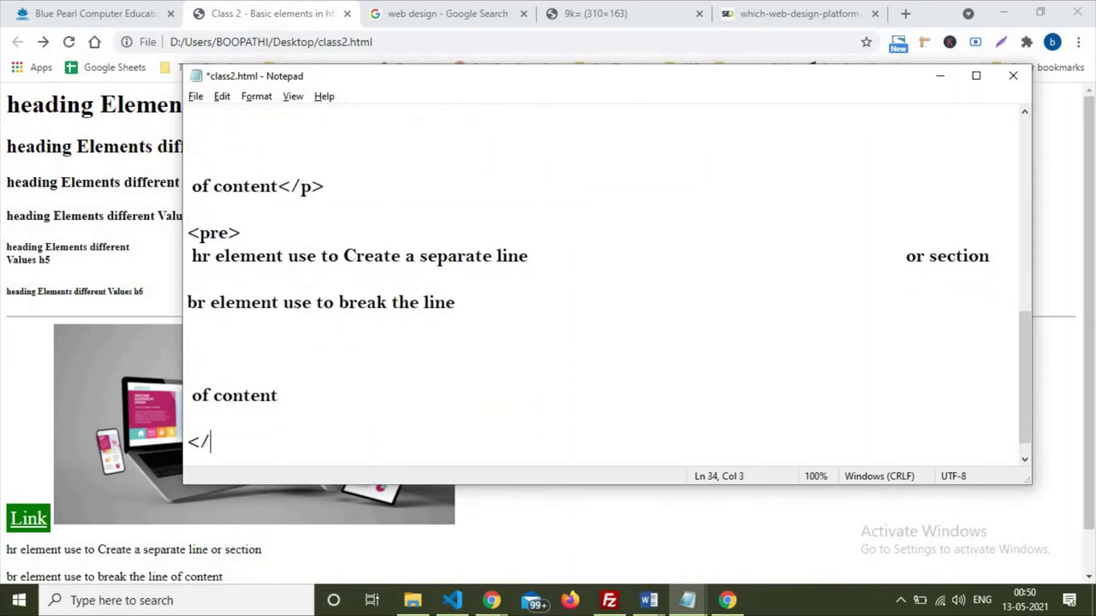
pyautogui.write('pre>')
pyautogui.hotkey('ctrl', 's')
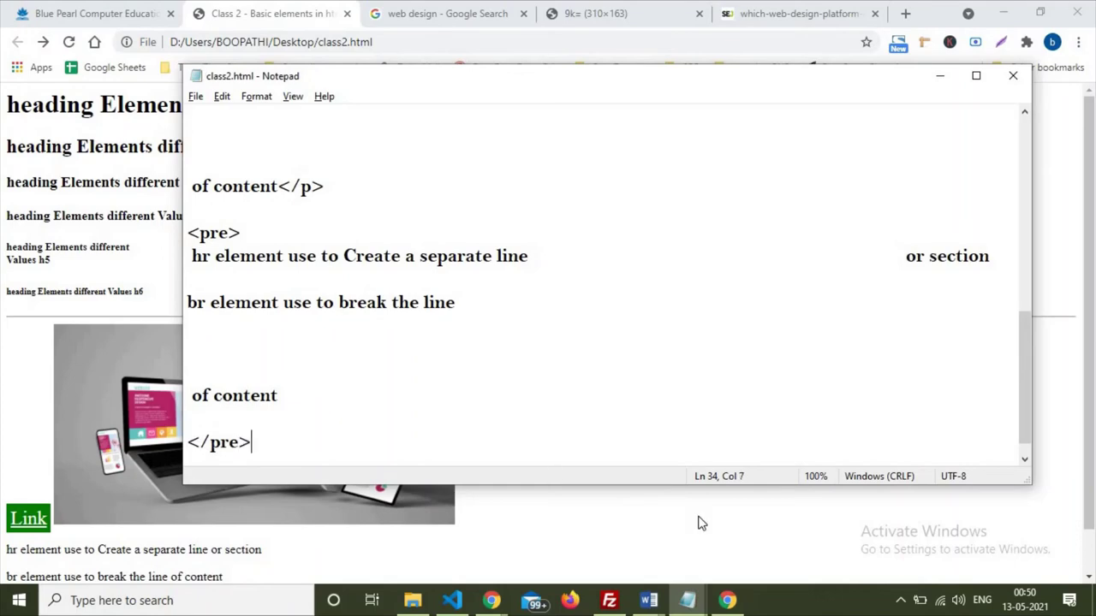
# Step: Reload class2.html and highlight the preformatted lines to show their preserved spaces and breaks
pyautogui.click(150, 297)
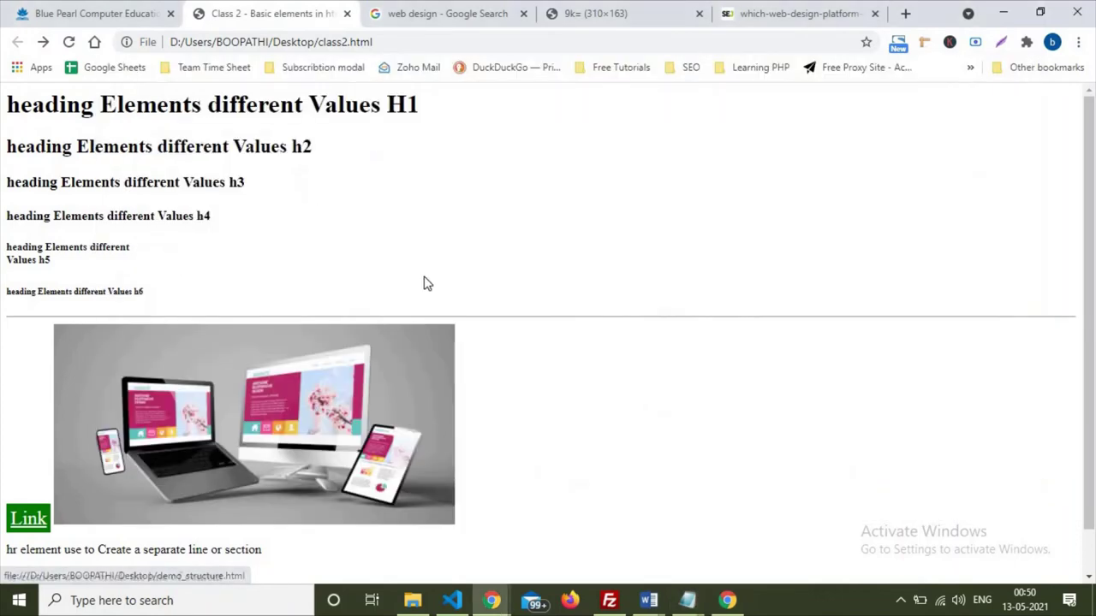
pyautogui.scroll(-1, 657, 402)
pyautogui.press('F5')
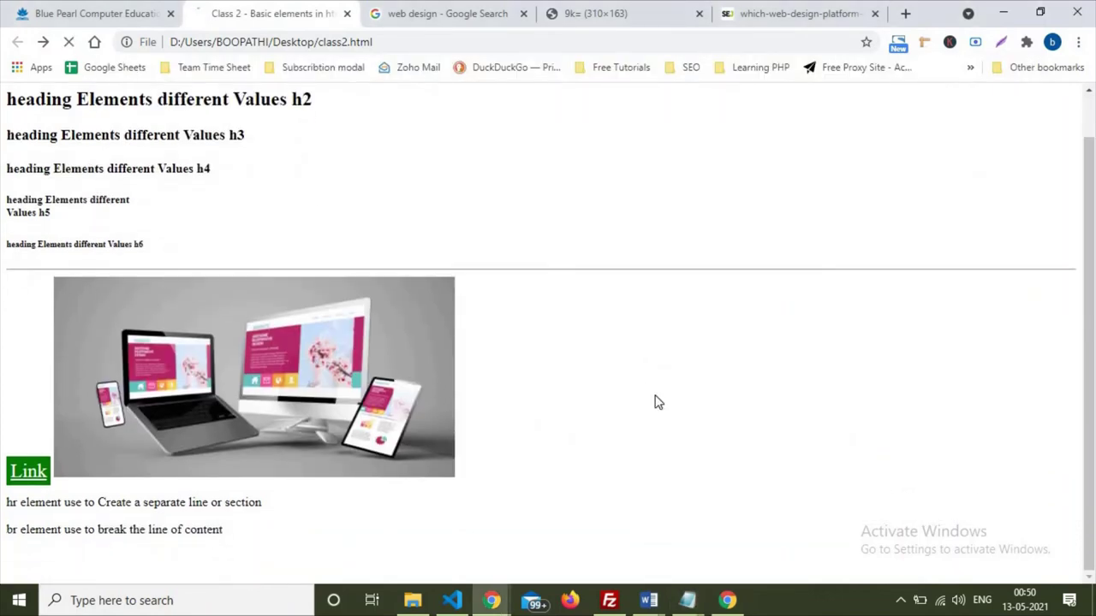
pyautogui.scroll(-2, 599, 376)
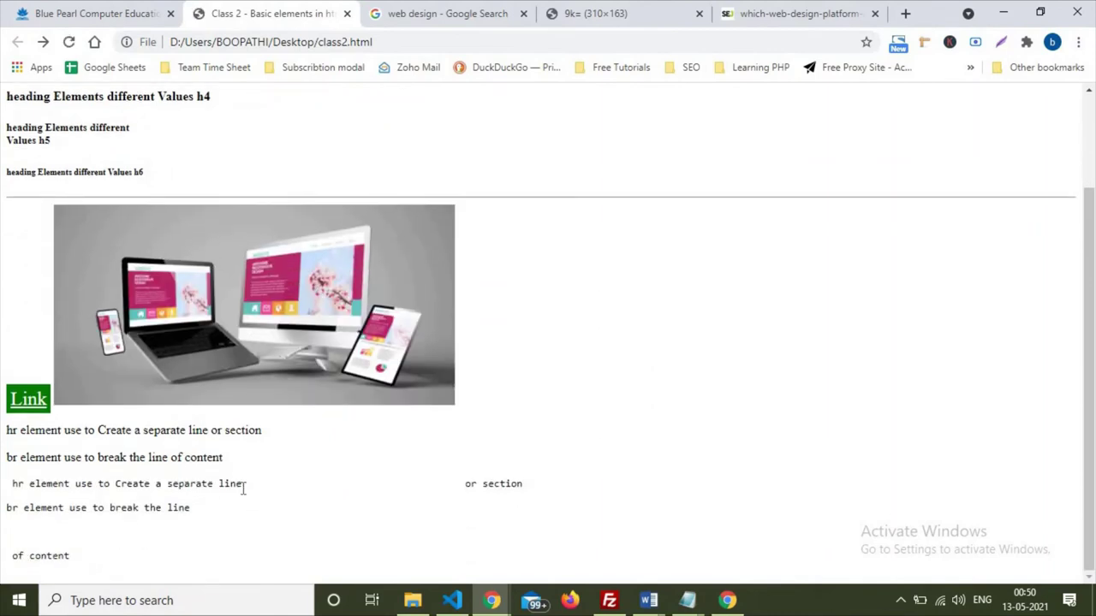
pyautogui.moveTo(244, 485); pyautogui.dragTo(465, 485)
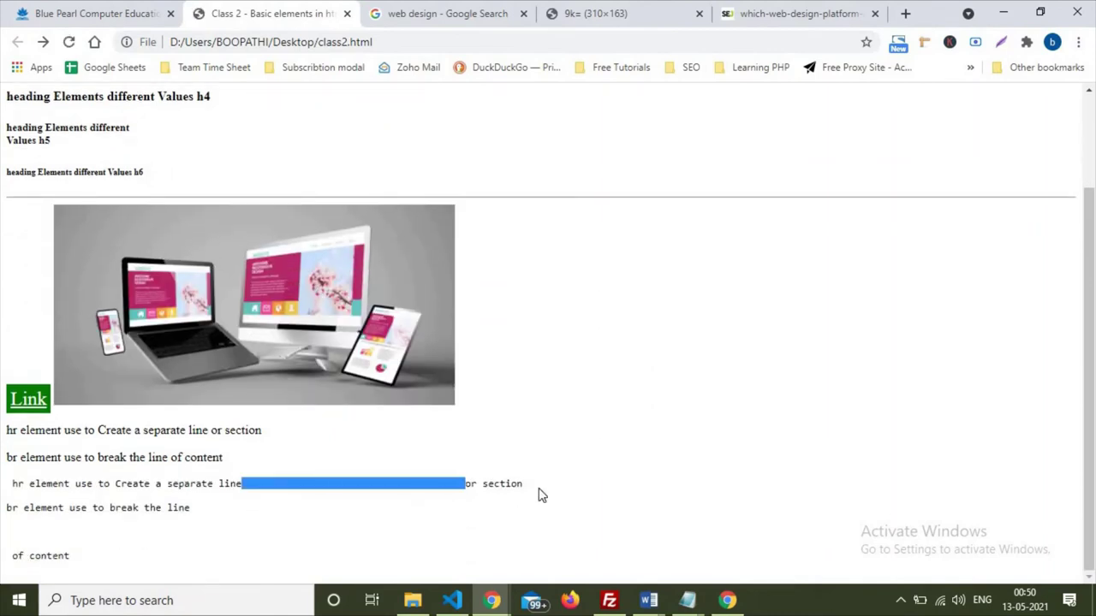
pyautogui.moveTo(596, 486); pyautogui.dragTo(604, 540)
pyautogui.click(383, 524)
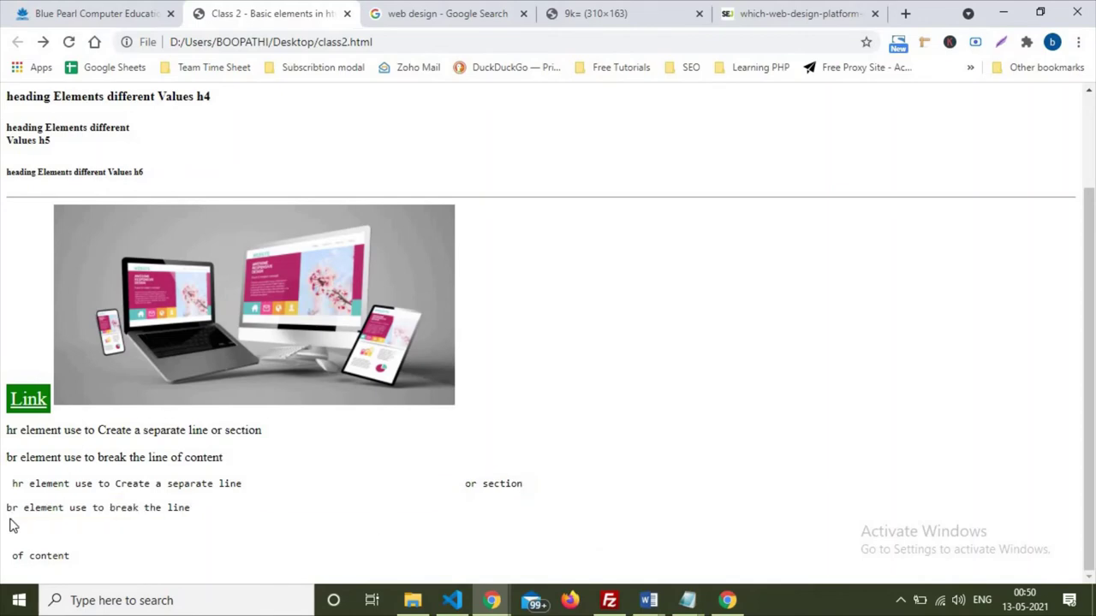
pyautogui.moveTo(5, 506); pyautogui.dragTo(117, 567)
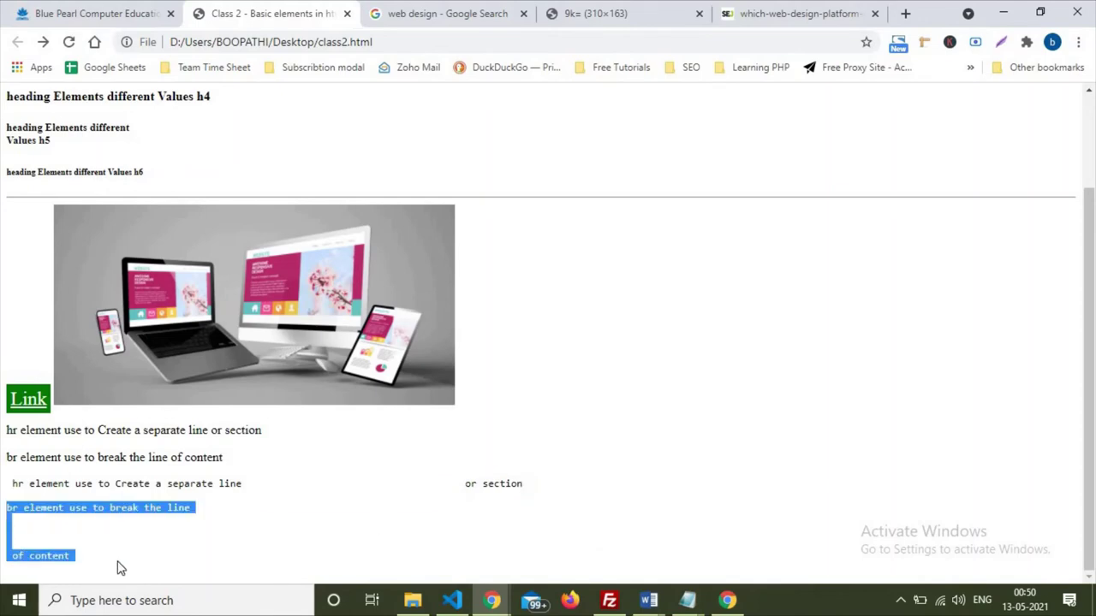
pyautogui.click(5, 495)
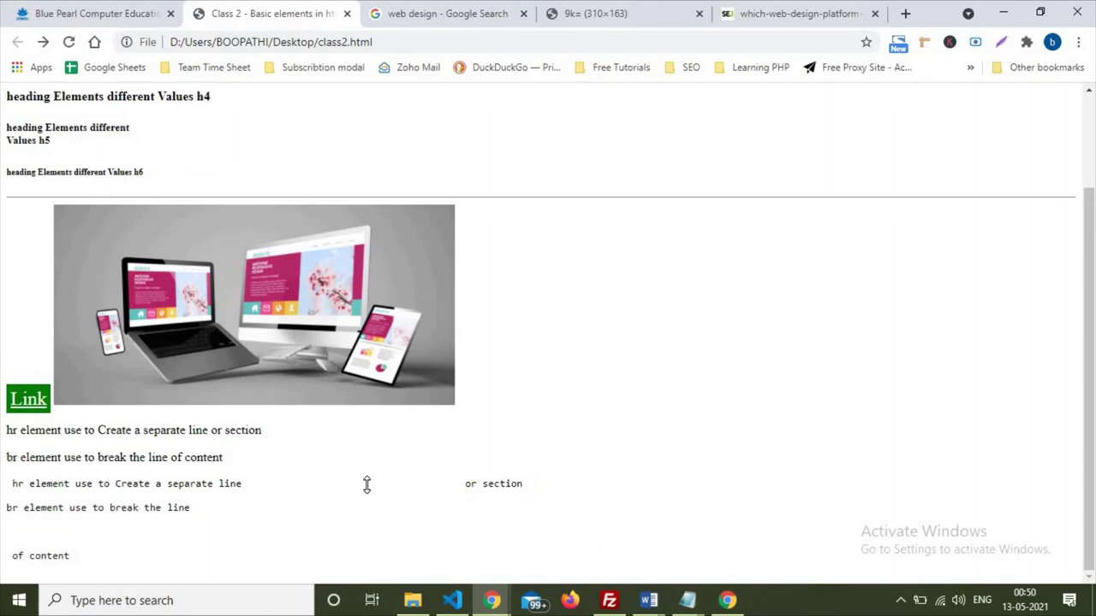
# Step: Compare the <pre> block in the source with the monospace lines on the page
pyautogui.hotkey('alt', 'Tab')
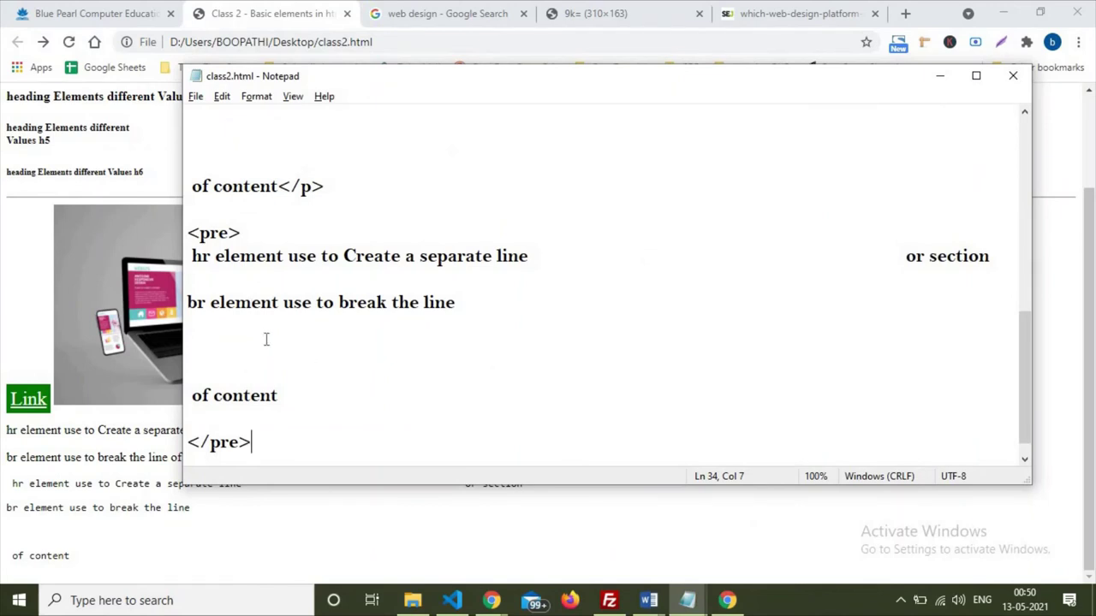
pyautogui.moveTo(186, 387)
pyautogui.mouseDown()
pyautogui.moveTo(159, 210)
pyautogui.moveTo(156, 249)
pyautogui.mouseUp()
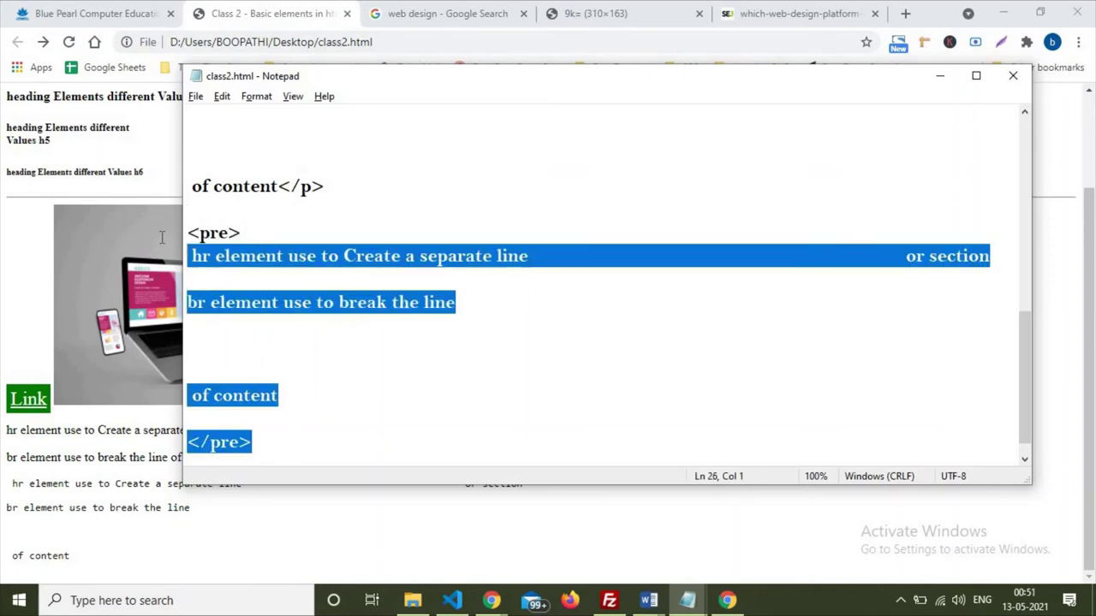
pyautogui.click(73, 499)
pyautogui.moveTo(4, 494); pyautogui.dragTo(69, 571)
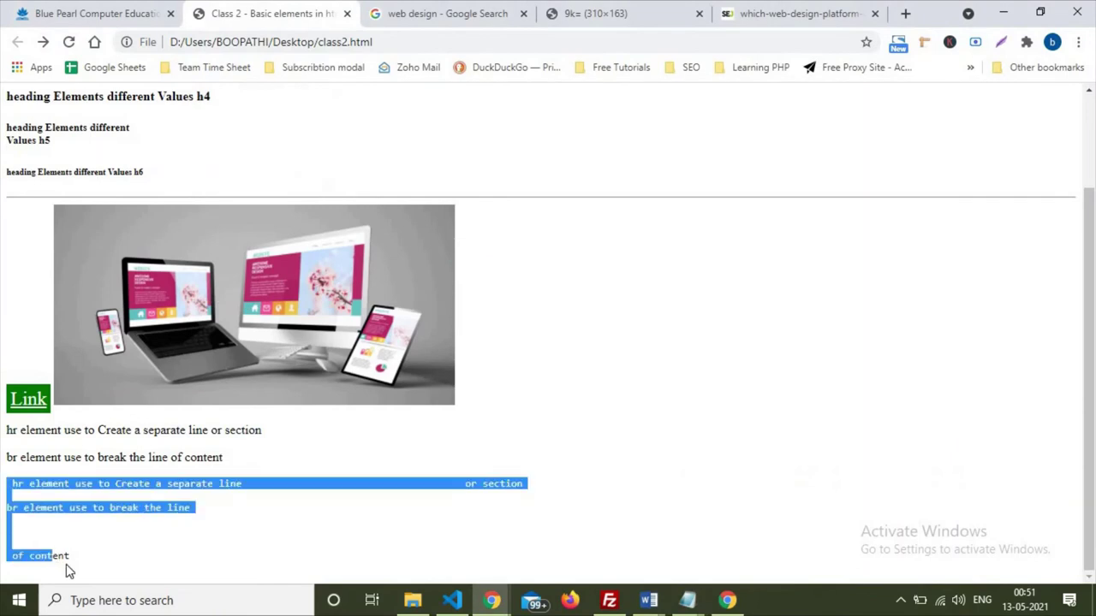
pyautogui.click(120, 569)
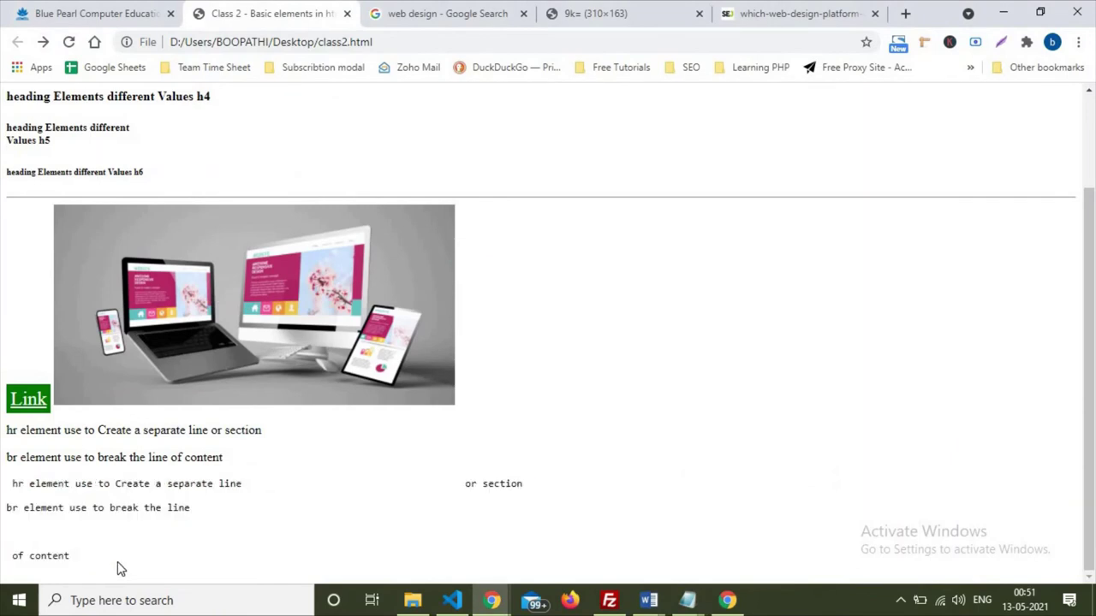
# Step: Point out the opening <pre> tag and the closing </pre> in the source
pyautogui.hotkey('alt', 'Tab')
pyautogui.click(241, 232)
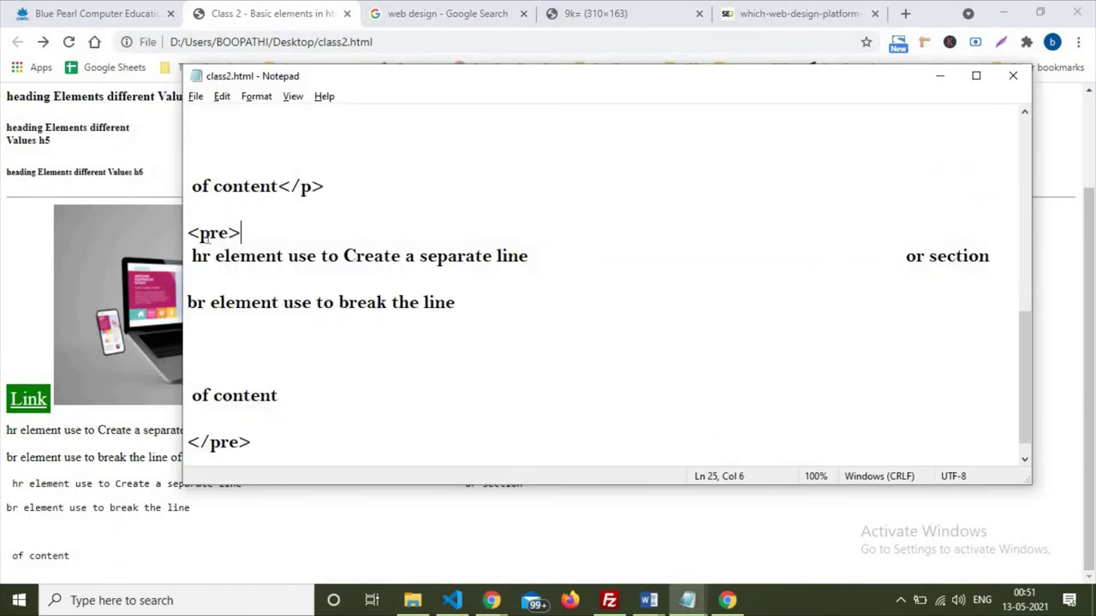
pyautogui.moveTo(199, 232); pyautogui.dragTo(230, 232)
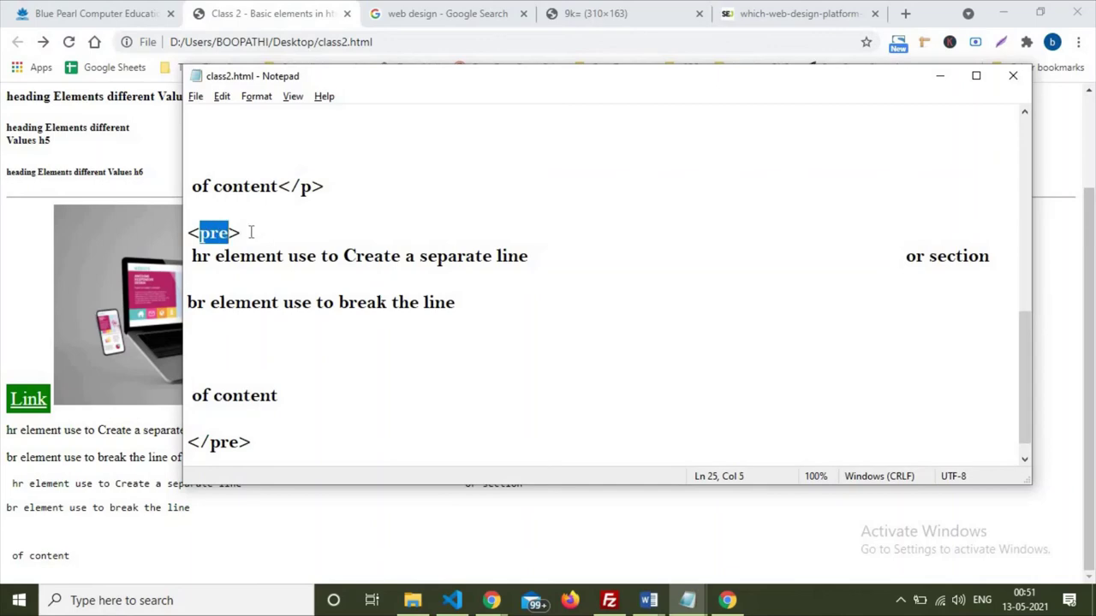
pyautogui.click(251, 232)
pyautogui.hotkey('shift', 'Home')
pyautogui.click(257, 442)
# Step: Inspect the preformatted text block in Chrome DevTools
pyautogui.click(256, 506)
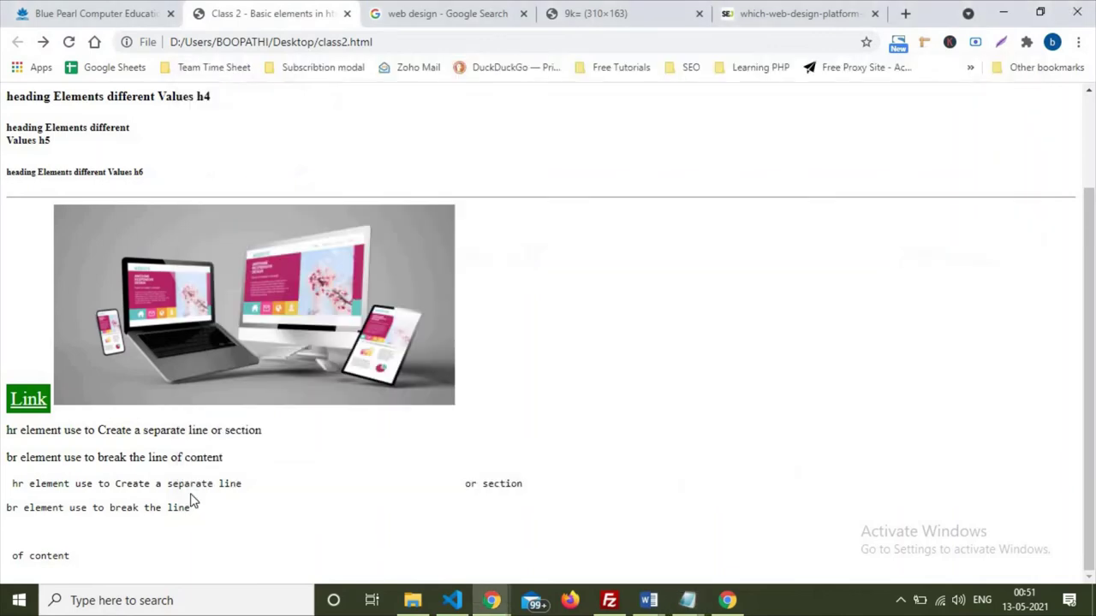
pyautogui.rightClick(193, 488)
pyautogui.rightClick(145, 484)
pyautogui.click(190, 473)
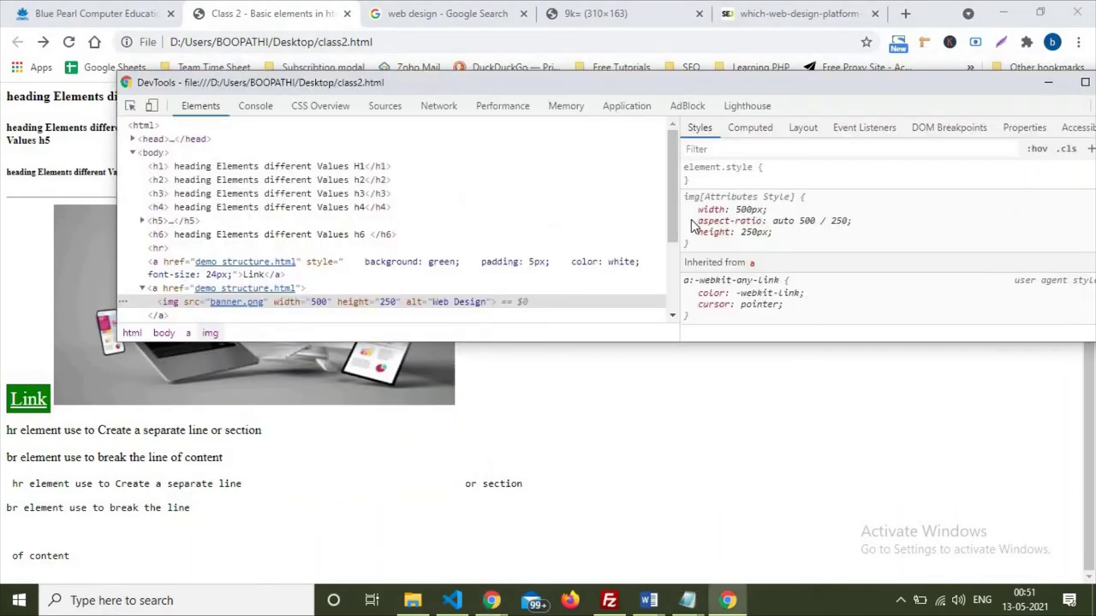
# Step: Give the pre element an inline background: black in element.style
pyautogui.click(804, 181)
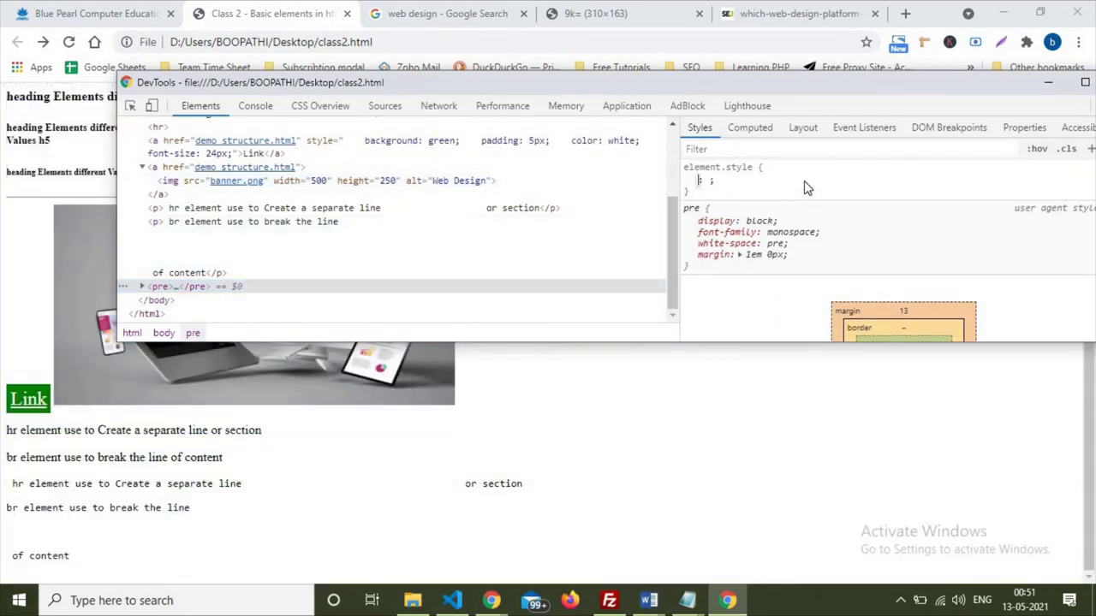
pyautogui.write('ba')
pyautogui.press('Tab')
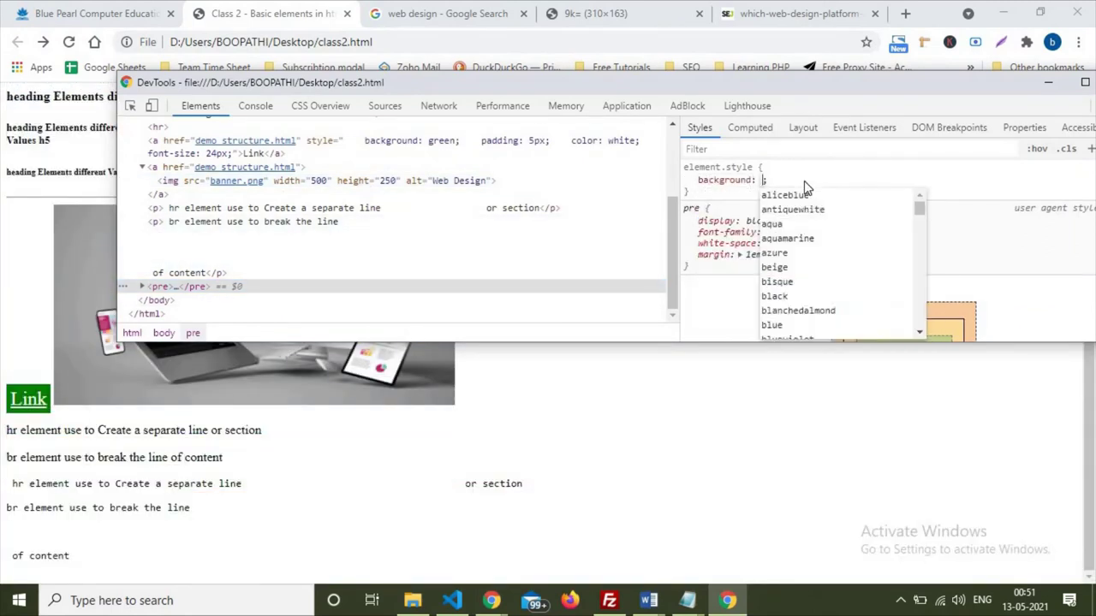
pyautogui.write('#')
pyautogui.write('cc')
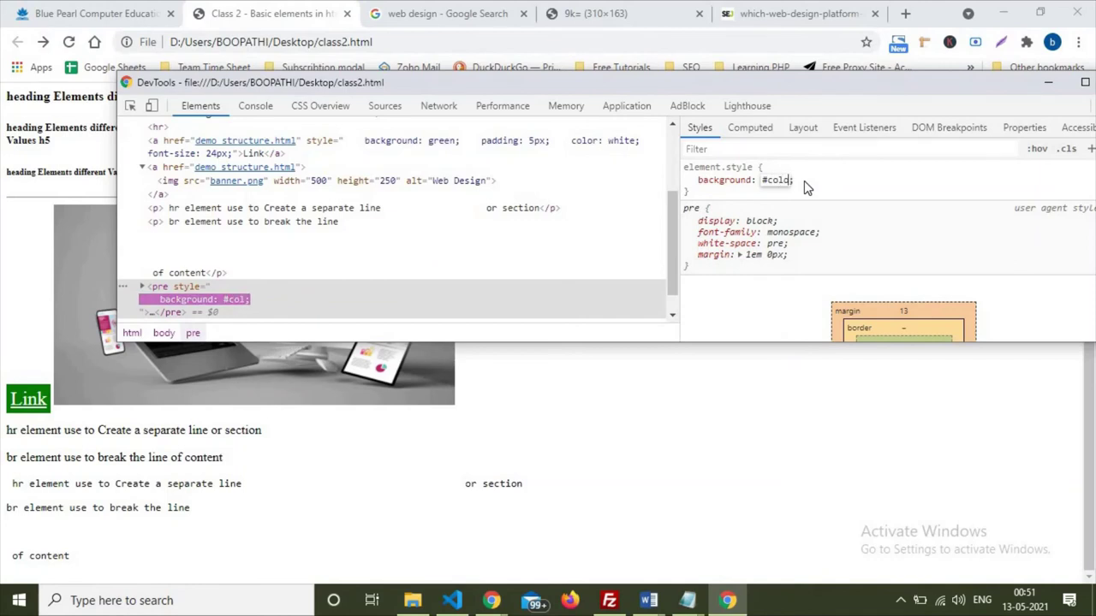
pyautogui.press('BackSpace')
pyautogui.press('BackSpace')
pyautogui.press('BackSpace')
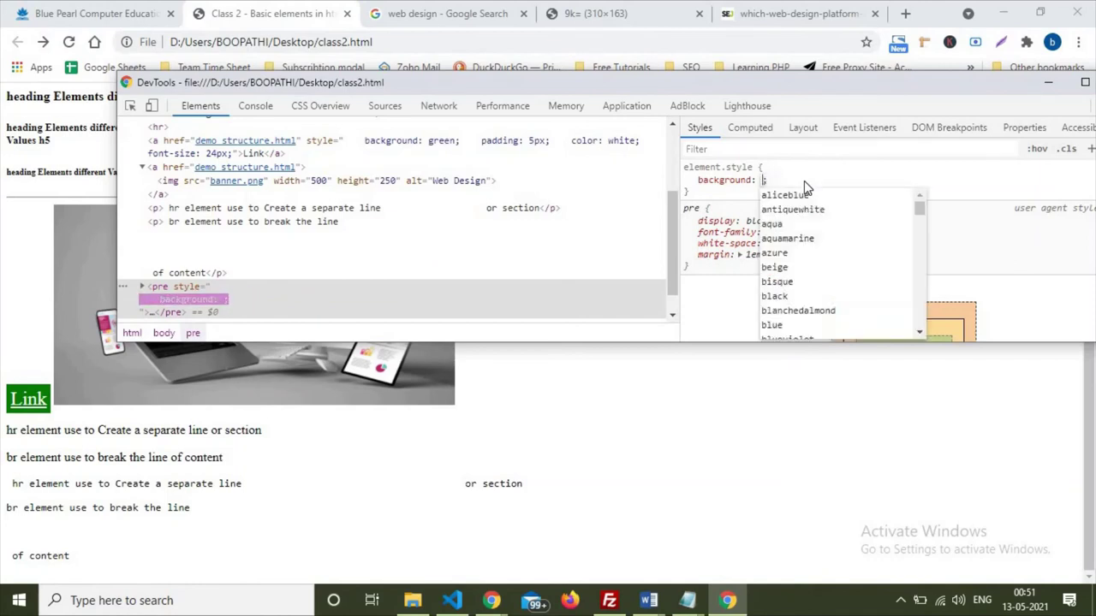
pyautogui.write('ba;')
pyautogui.press('Return')
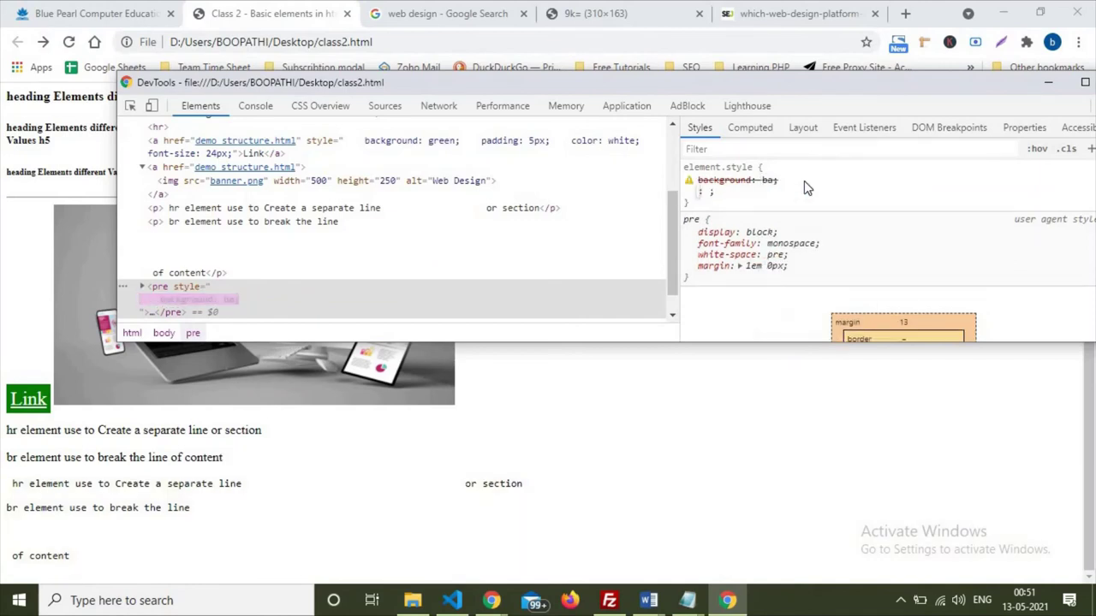
pyautogui.click(879, 236)
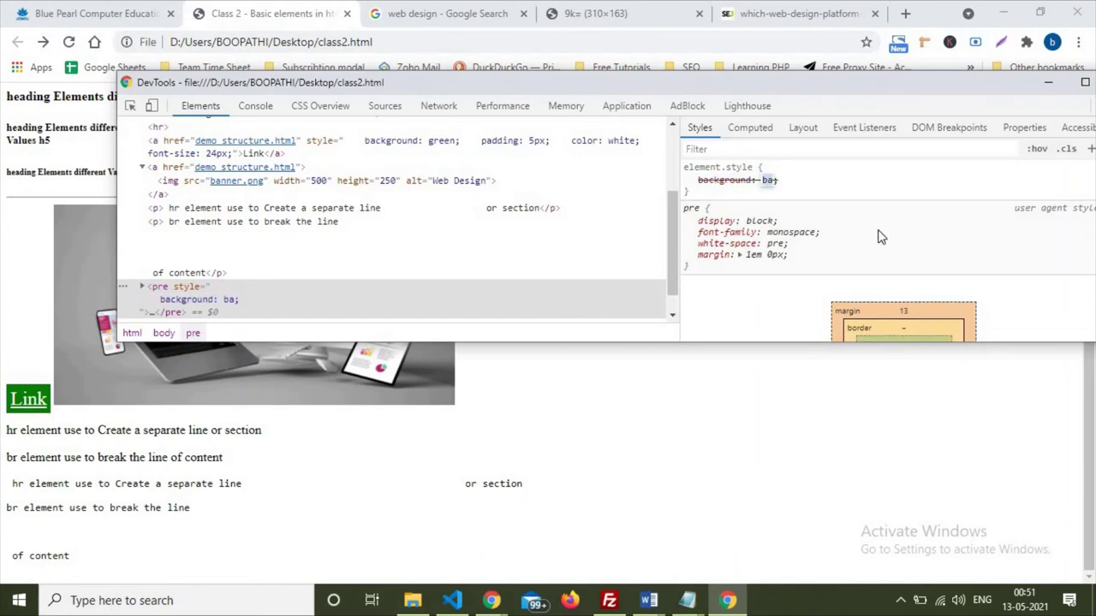
pyautogui.click(769, 180)
pyautogui.write('bl')
pyautogui.press('Return')
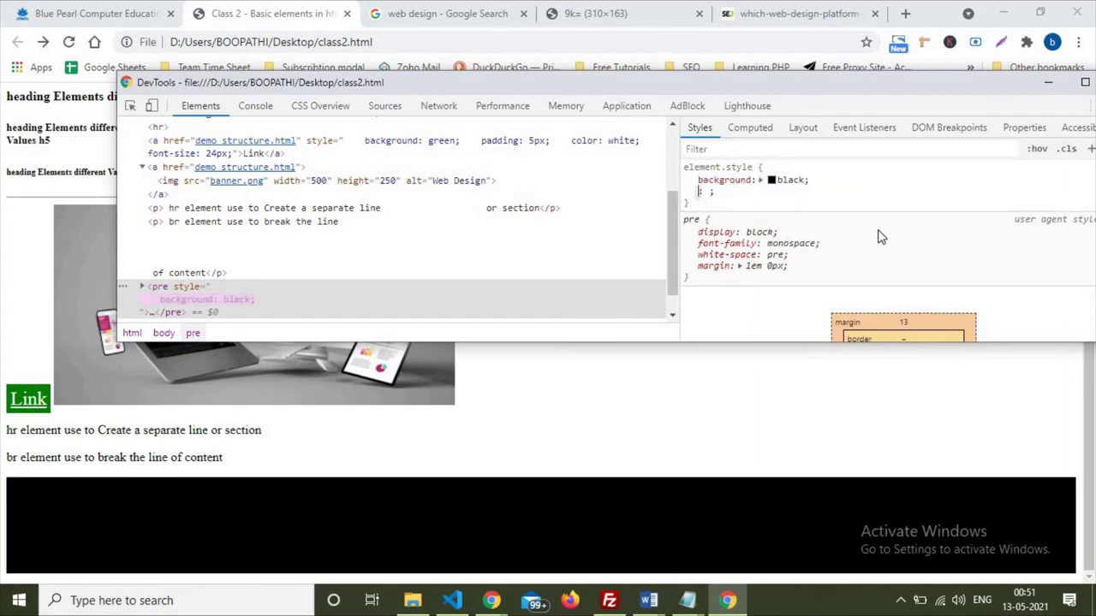
# Step: Add color: white to the pre's inline style
pyautogui.write('color:')
pyautogui.press('Tab')
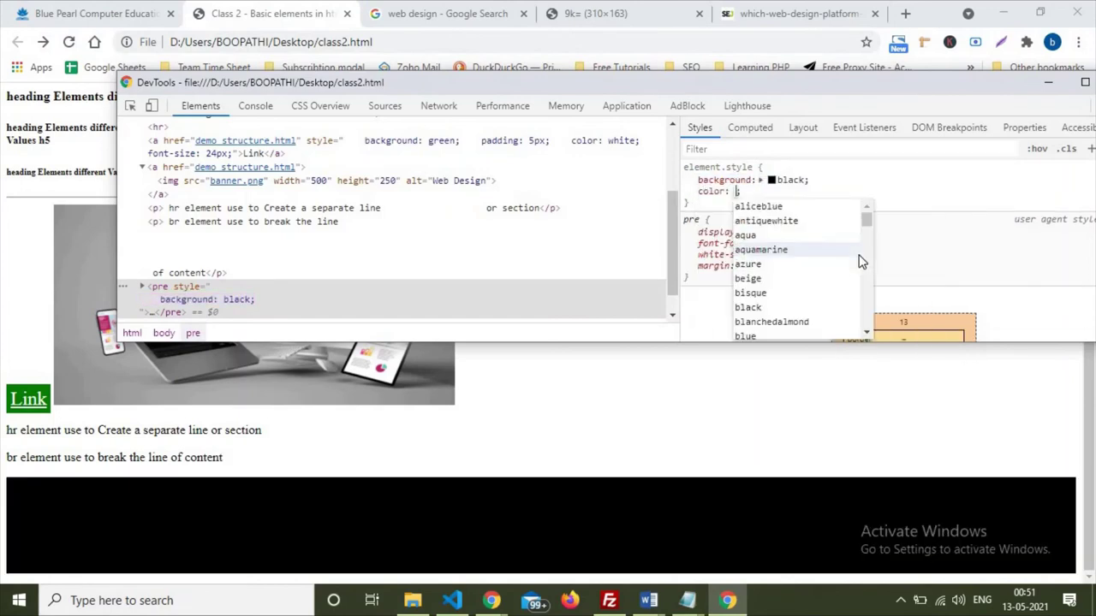
pyautogui.write('#')
pyautogui.press('BackSpace')
pyautogui.write('white')
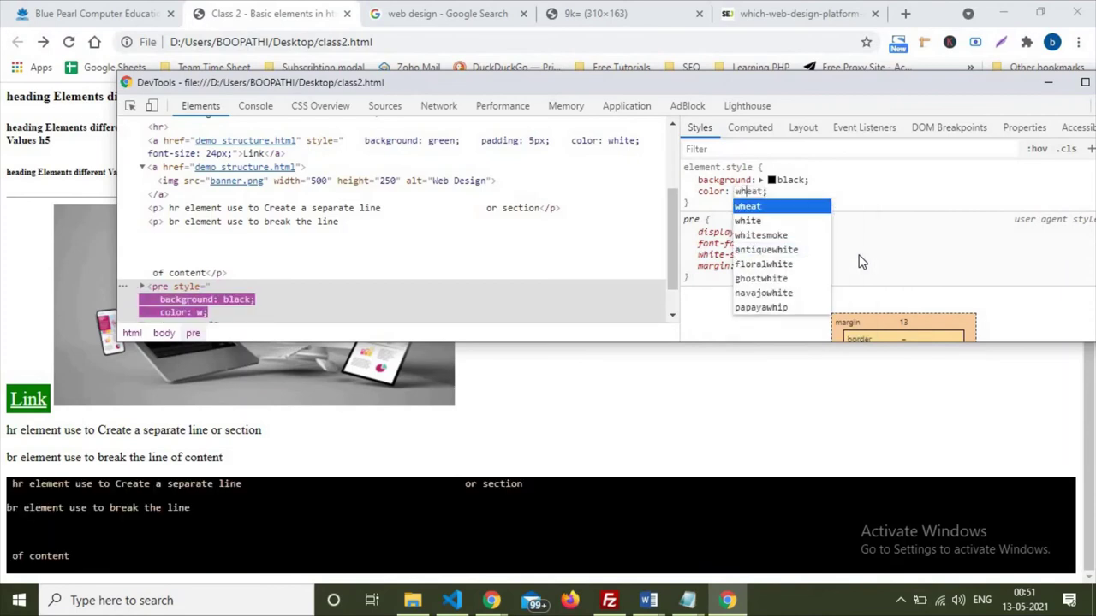
pyautogui.press('Return')
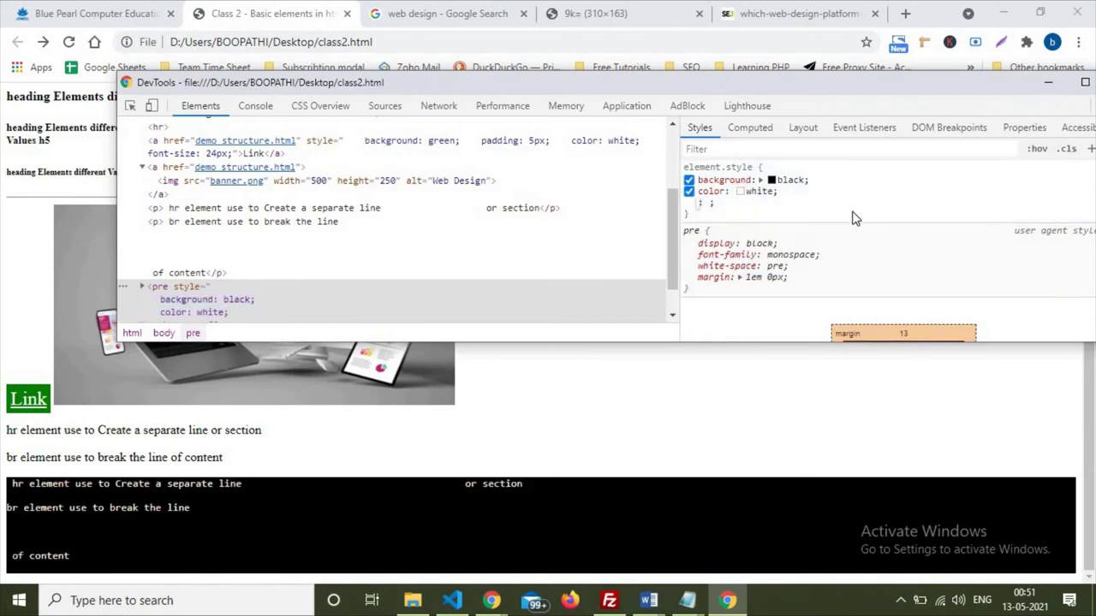
pyautogui.click(548, 452)
# Step: Select and deselect text in the black preformatted block
pyautogui.moveTo(461, 482); pyautogui.dragTo(481, 535)
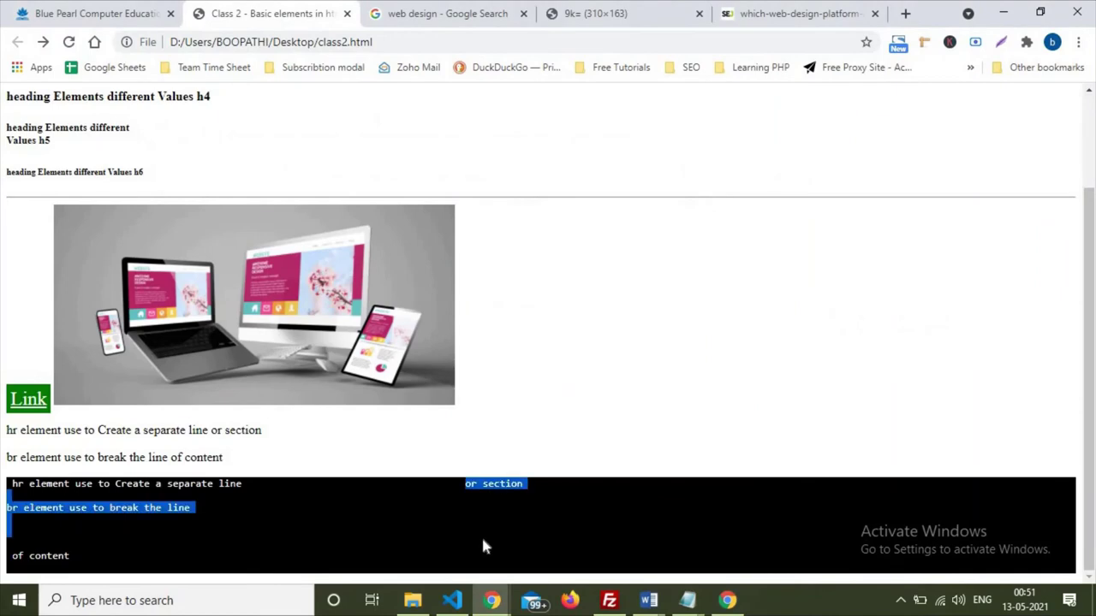
pyautogui.click(477, 526)
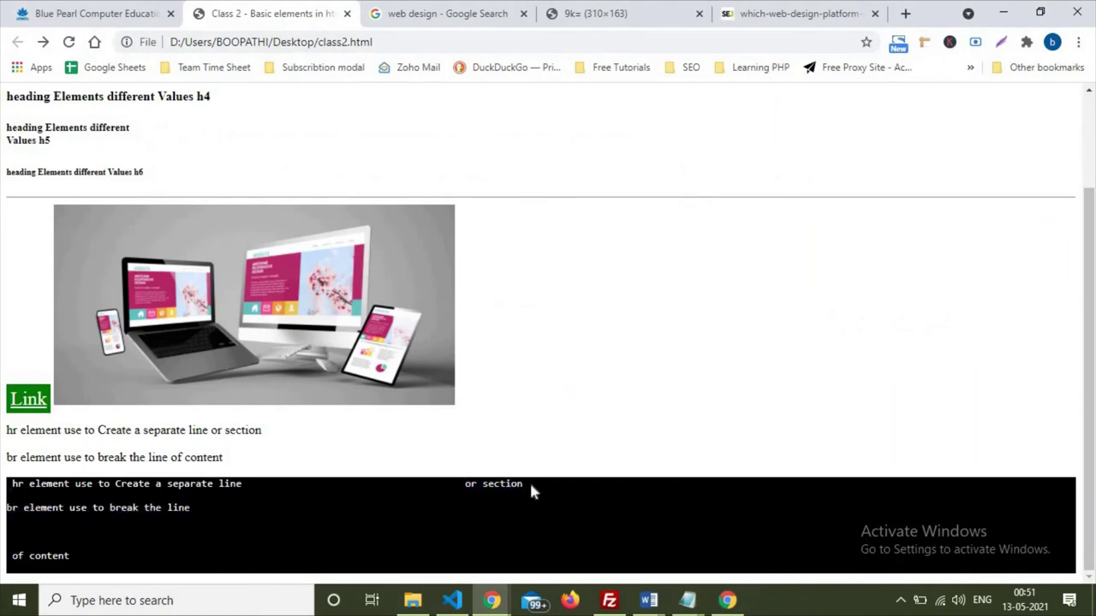
pyautogui.scroll(2, 531, 488)
pyautogui.scroll(-2, 531, 486)
# Step: Move the undocked DevTools window into view and select the h6 heading element
pyautogui.hotkey('alt', 'Tab')
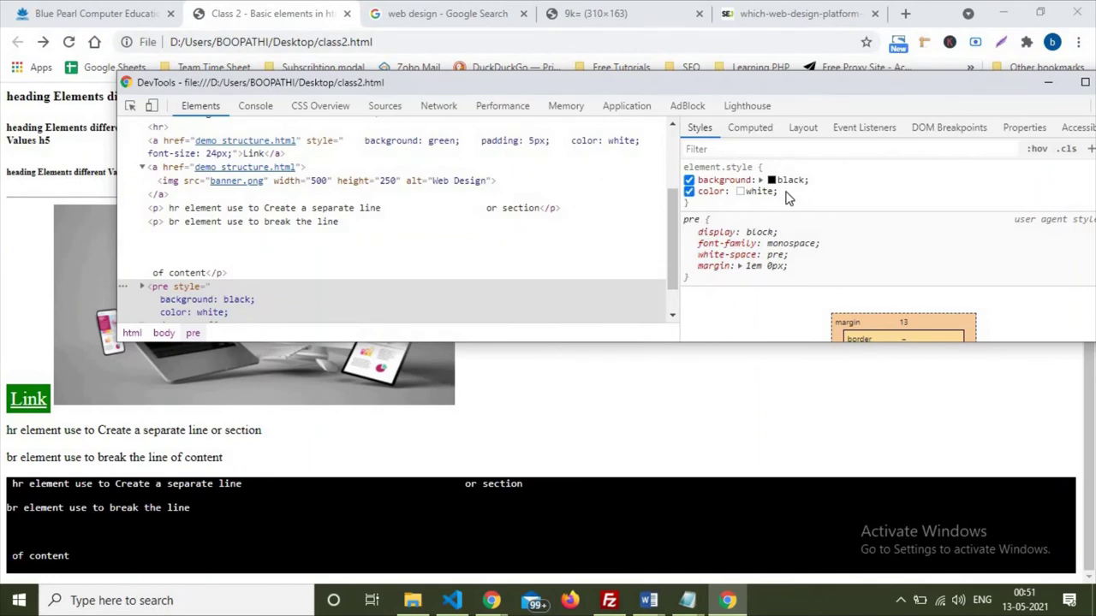
pyautogui.moveTo(791, 92); pyautogui.dragTo(685, 118)
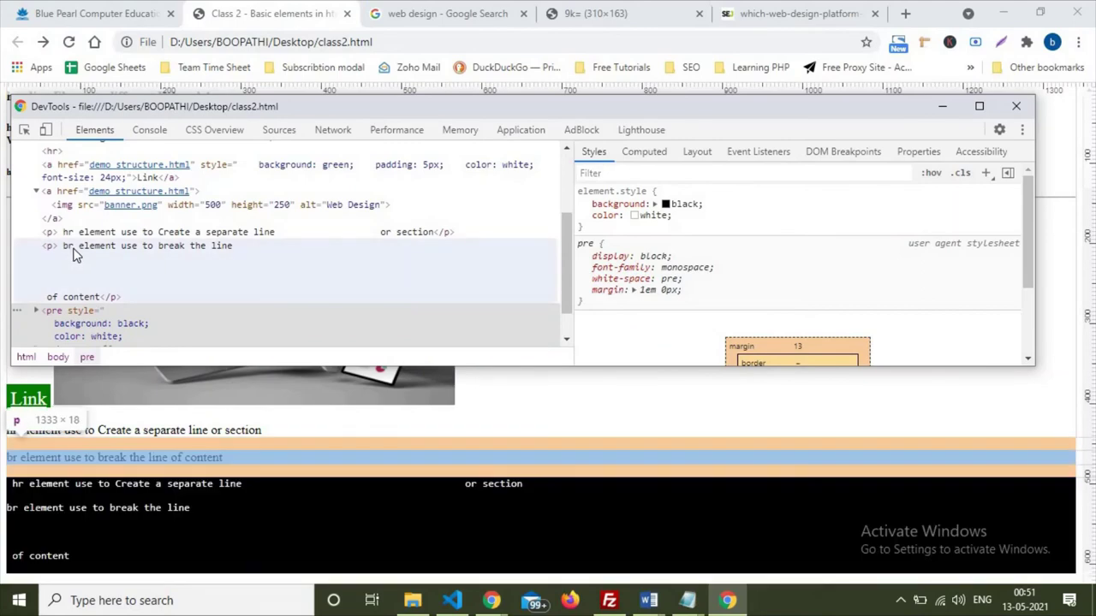
pyautogui.scroll(2, 73, 255)
pyautogui.click(73, 218)
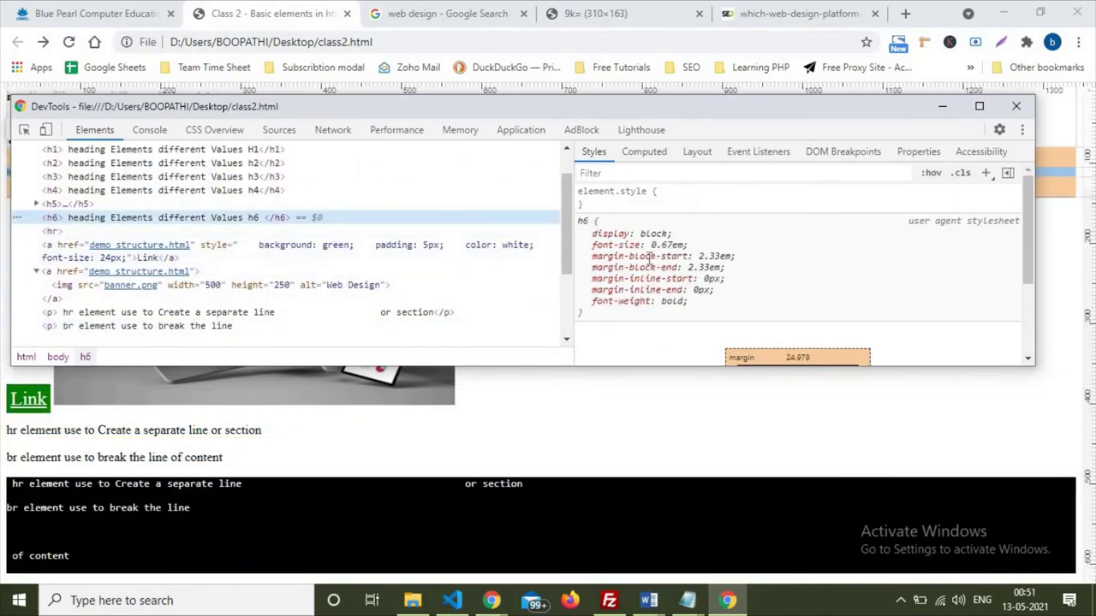
pyautogui.moveTo(666, 106); pyautogui.dragTo(653, 210)
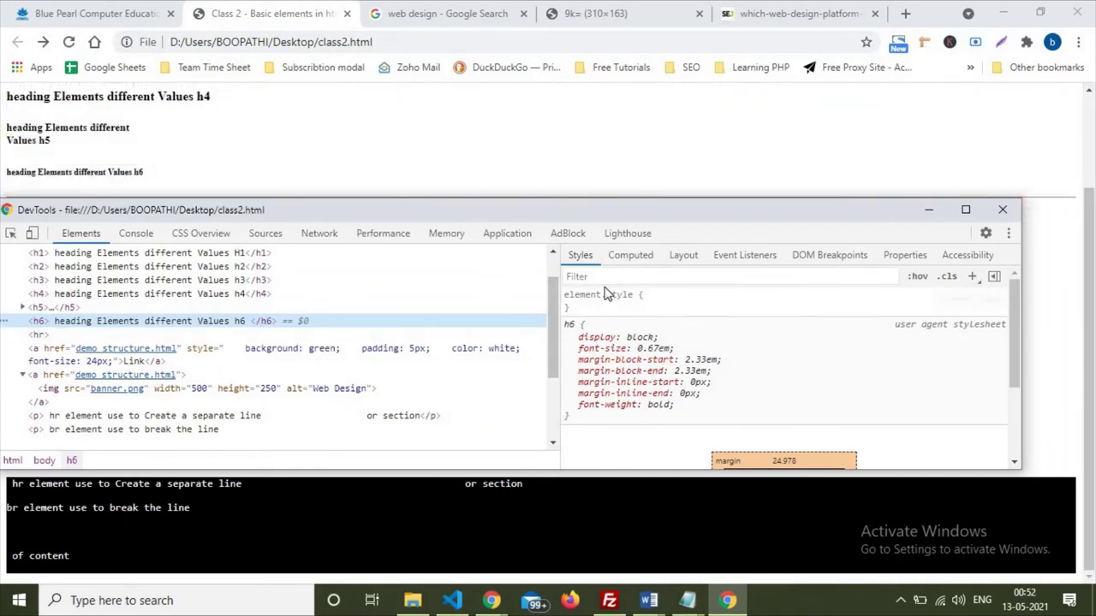
# Step: Give the h6 heading an inline color: red in element.style
pyautogui.click(717, 307)
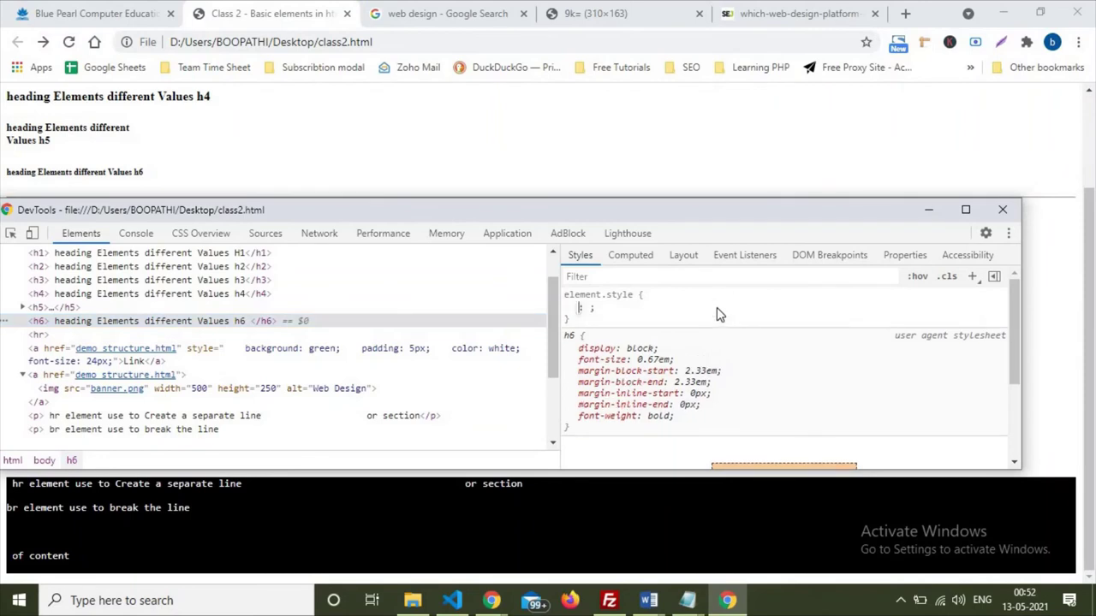
pyautogui.write('color')
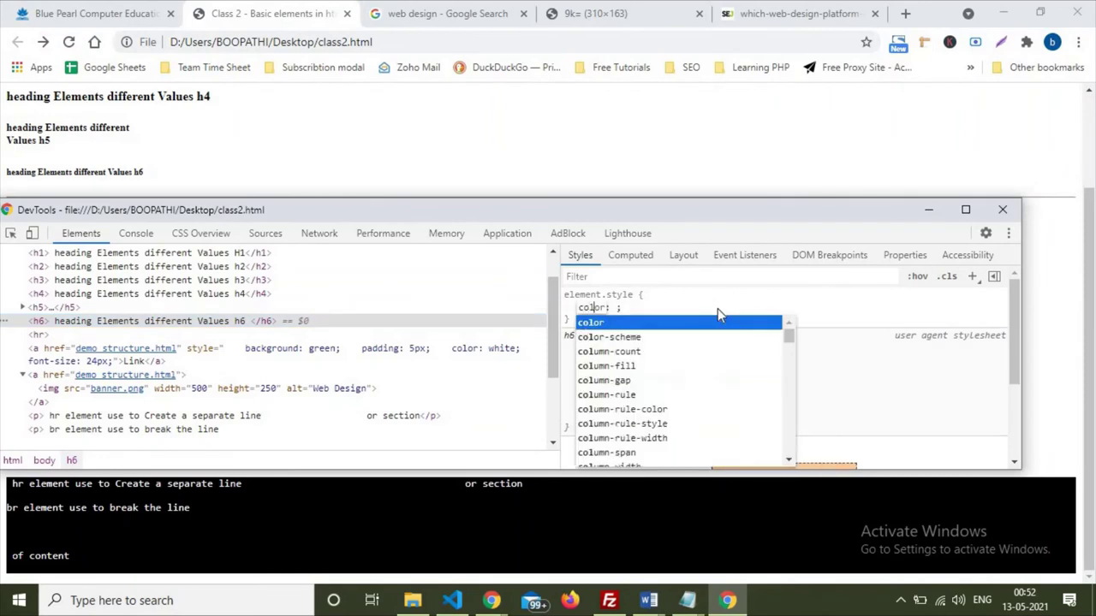
pyautogui.press('Tab')
pyautogui.write('r')
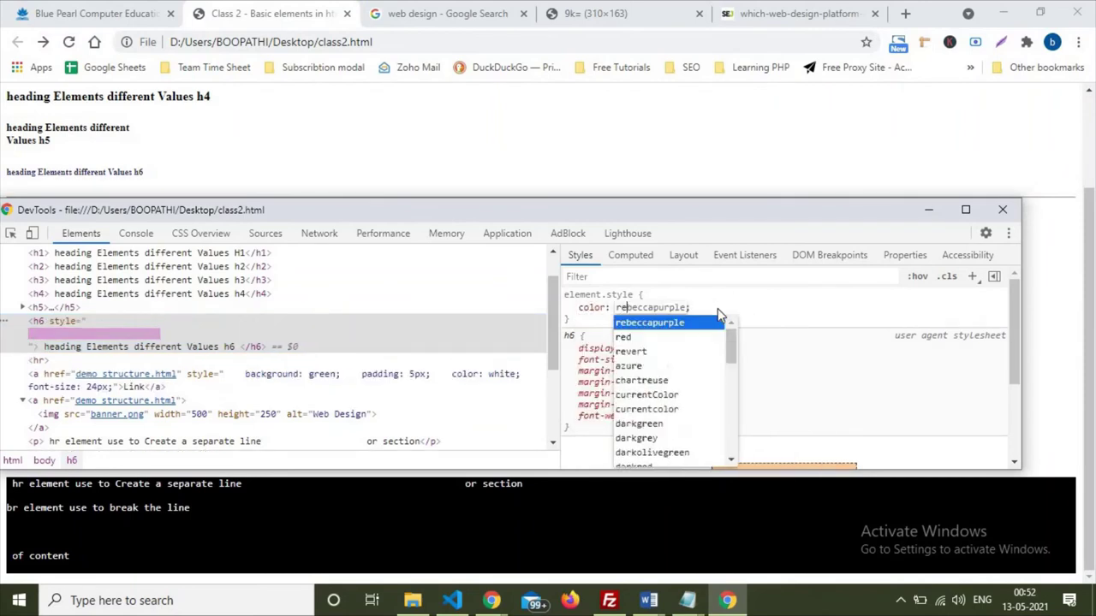
pyautogui.write('ed')
pyautogui.press('Return')
pyautogui.press('Escape')
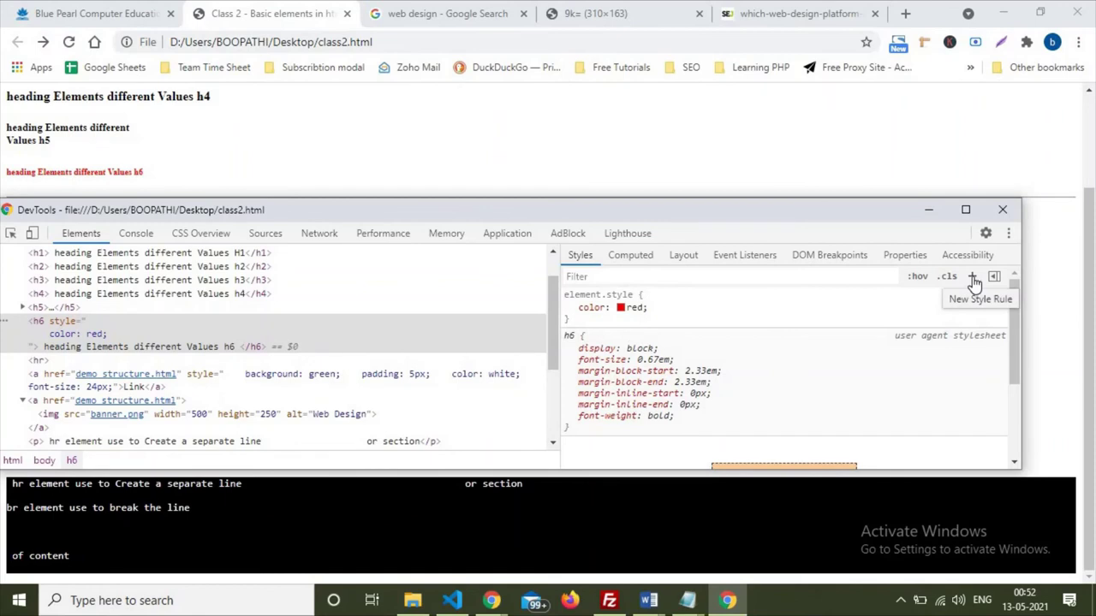
# Step: Create a new h6 style rule with color: blue, then toggle the inline red off and on
pyautogui.click(972, 279)
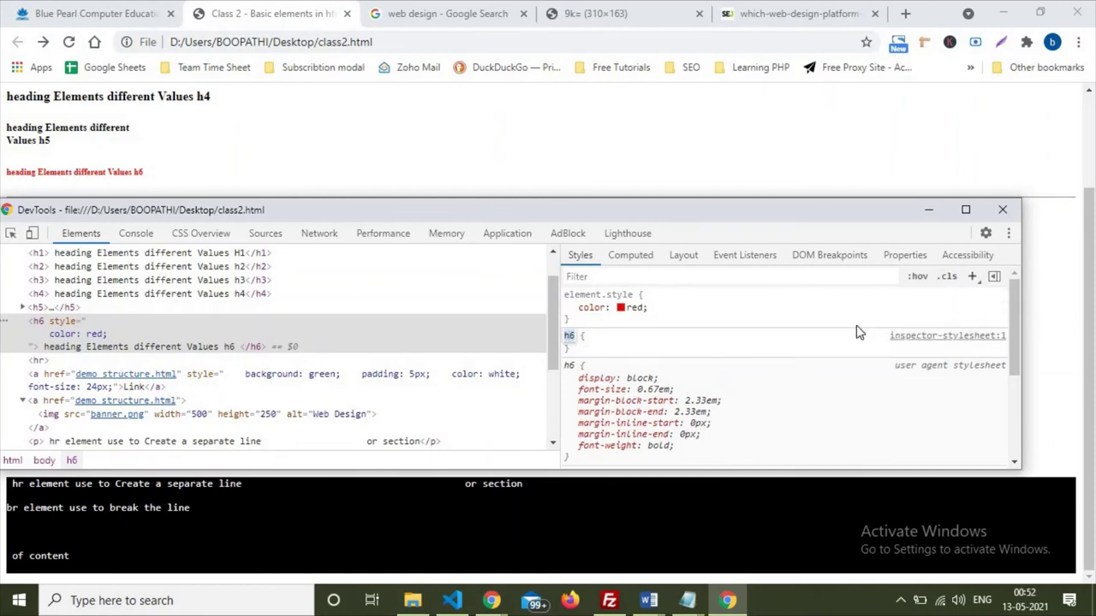
pyautogui.click(570, 336)
pyautogui.press('Return')
pyautogui.click(596, 348)
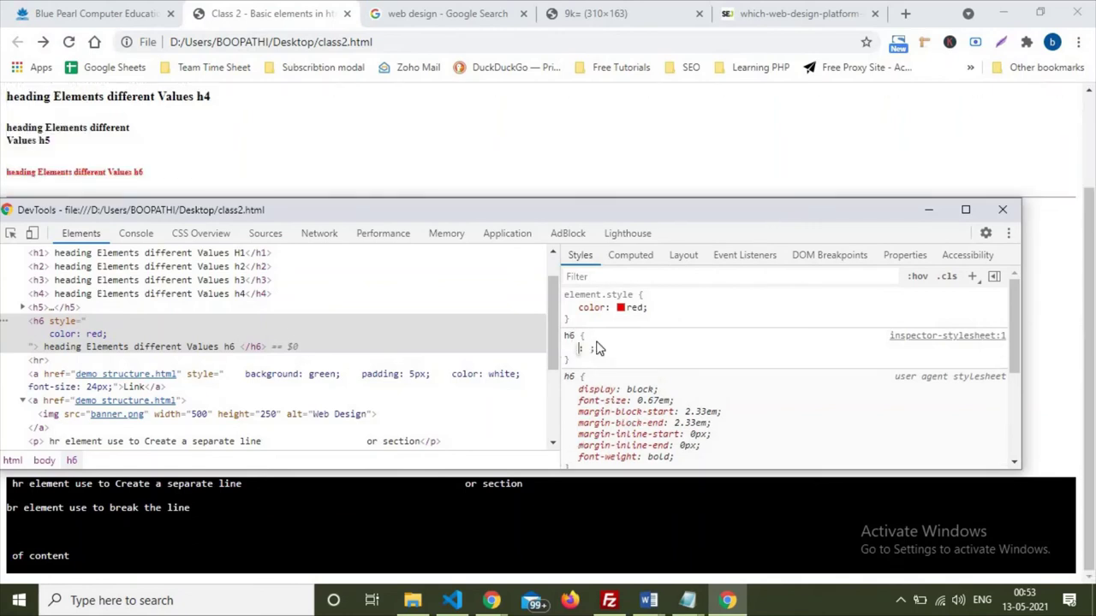
pyautogui.write('col')
pyautogui.press('Tab')
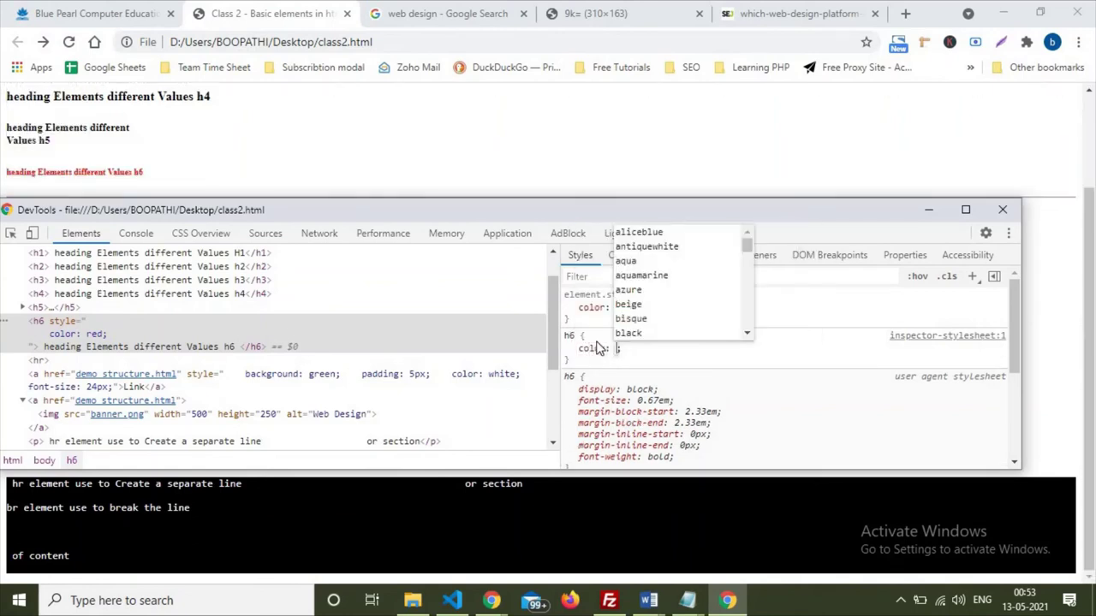
pyautogui.write('blue')
pyautogui.press('Return')
pyautogui.press('Escape')
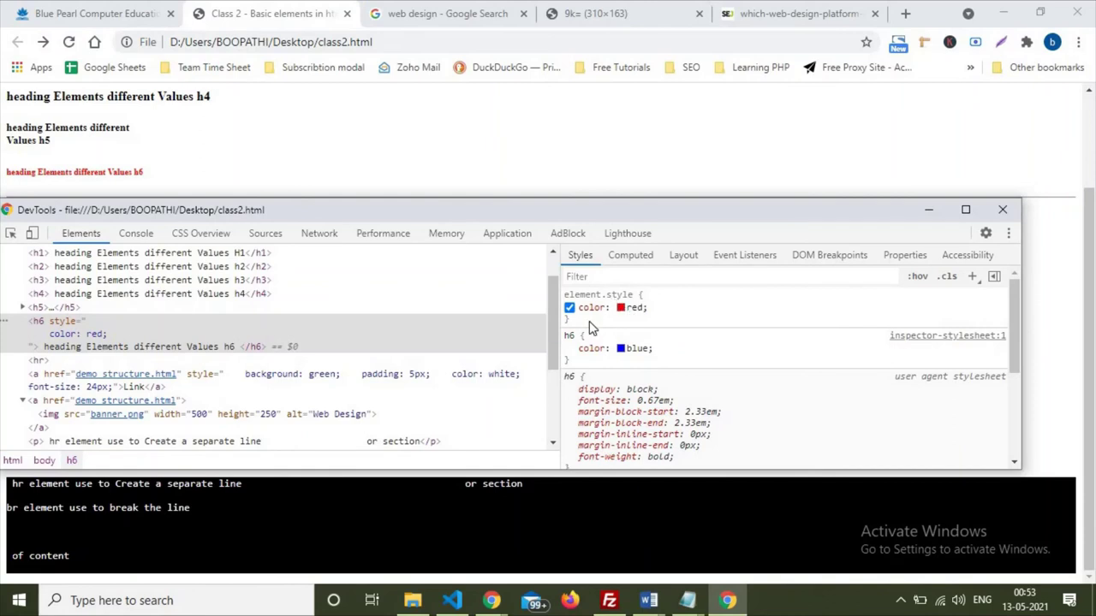
pyautogui.click(569, 308)
pyautogui.click(569, 308)
# Step: Add font-size to the h6 rule at 16px, then raise it to 18px
pyautogui.click(683, 358)
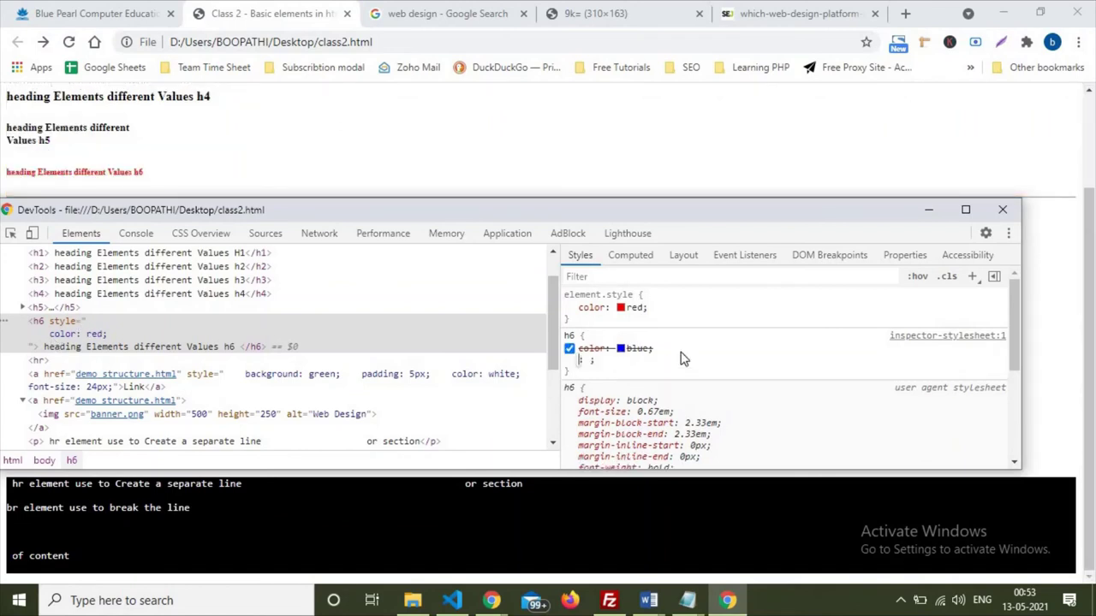
pyautogui.write('font-')
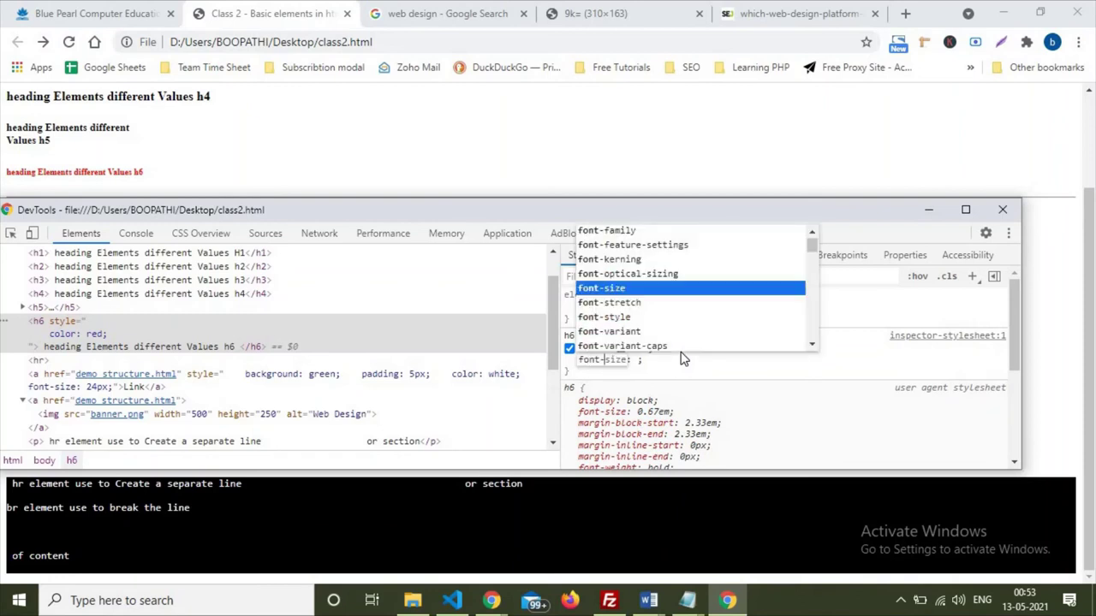
pyautogui.write('size')
pyautogui.press('Tab')
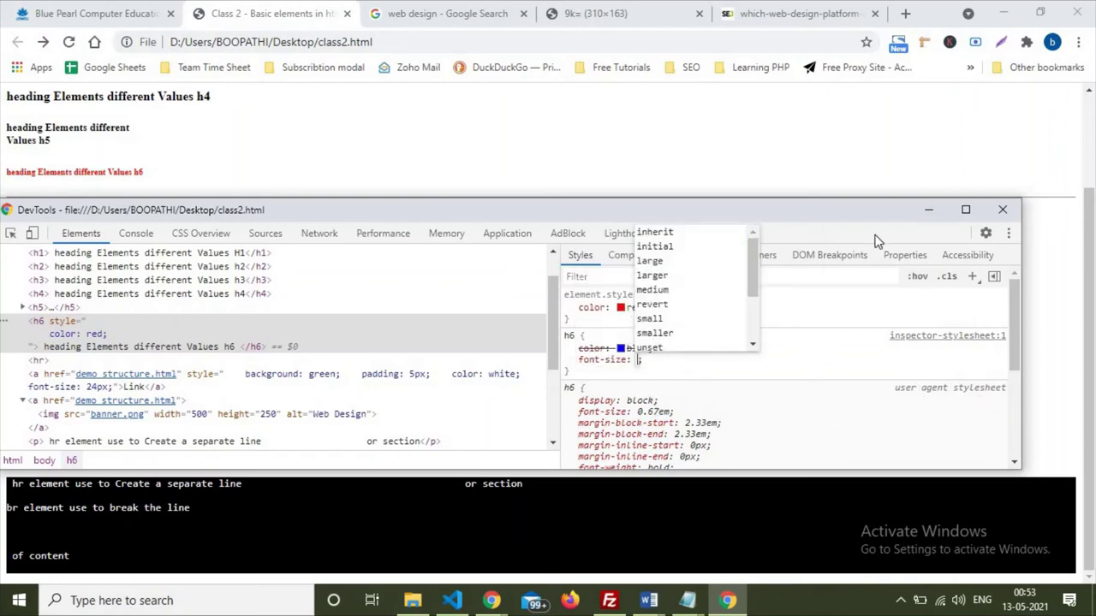
pyautogui.write('16px')
pyautogui.press('Return')
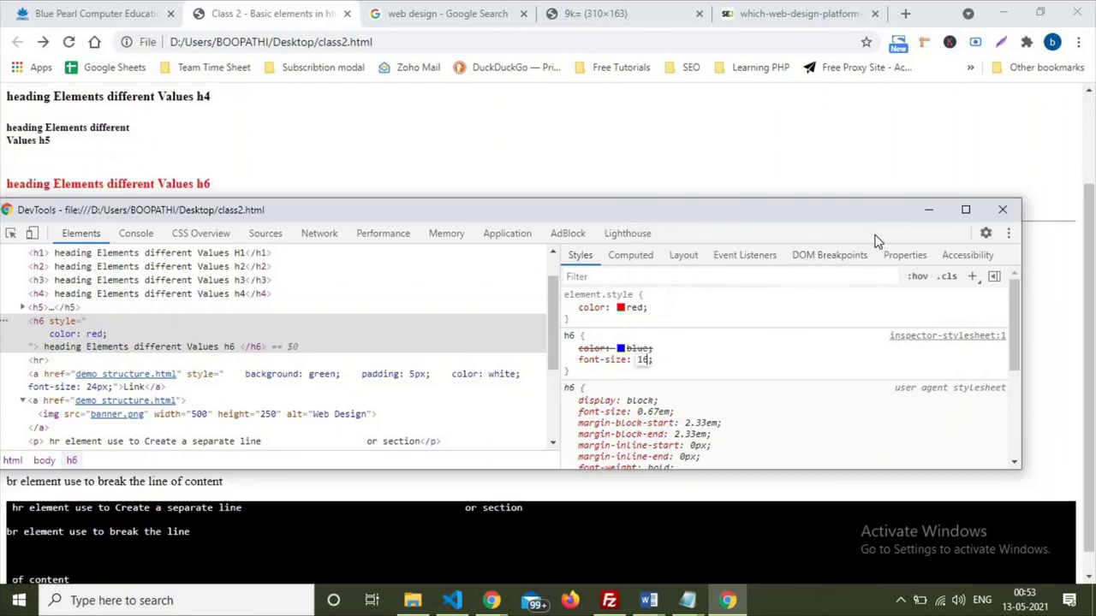
pyautogui.click(734, 359)
pyautogui.moveTo(791, 214); pyautogui.dragTo(803, 283)
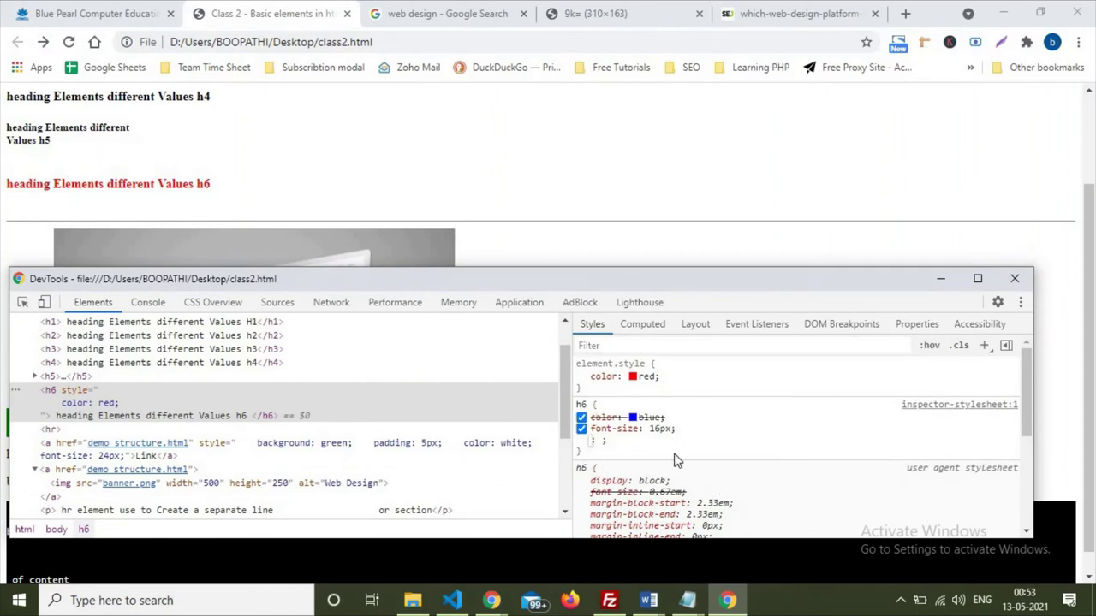
pyautogui.hotkey('shift', 'Tab')
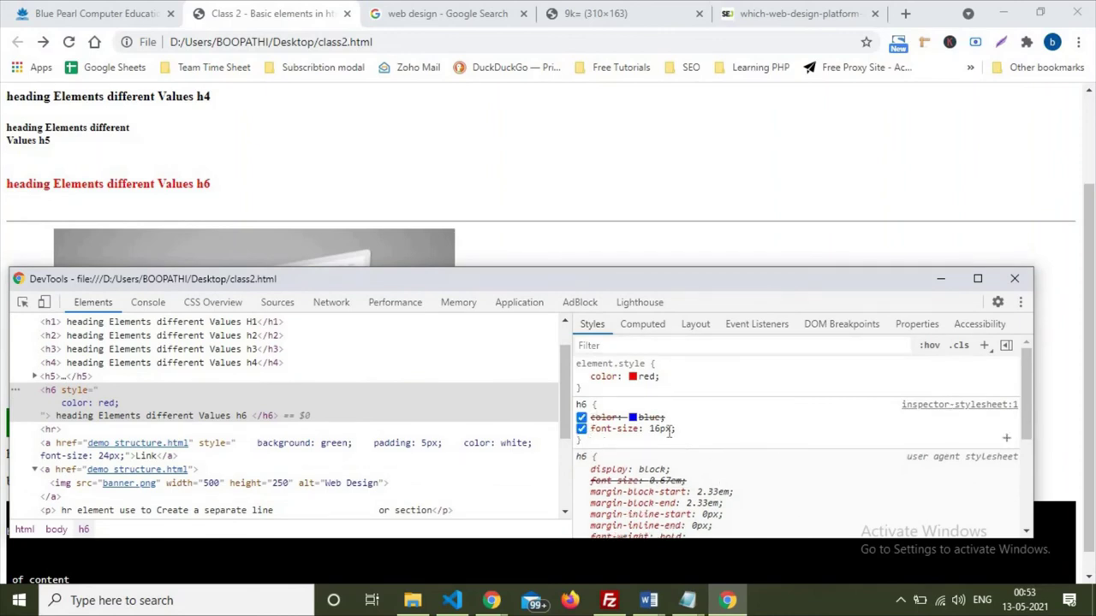
pyautogui.press('Up')
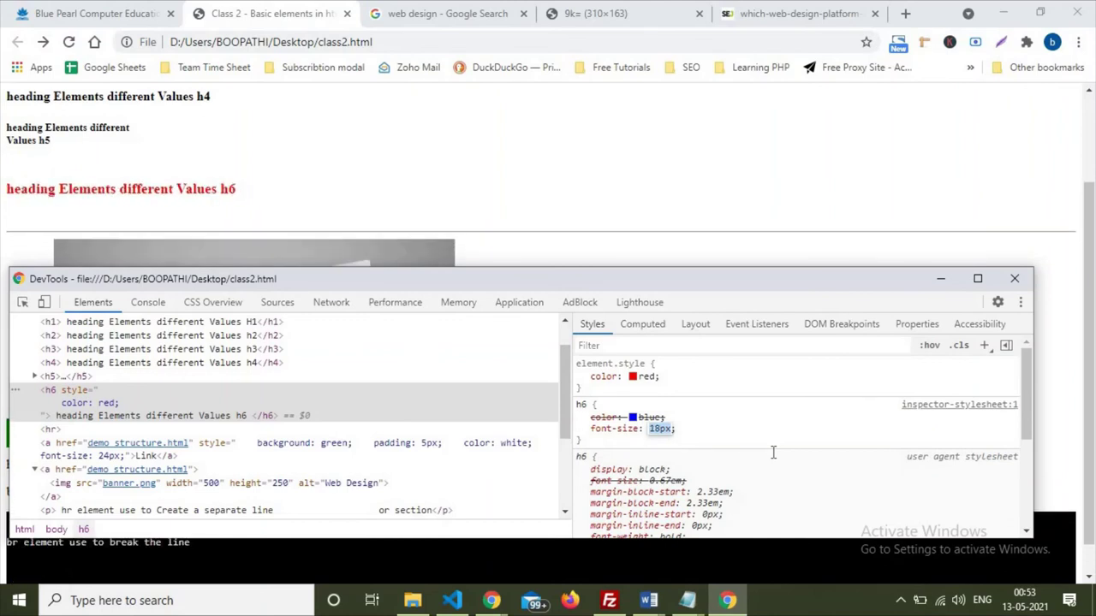
pyautogui.press('Tab')
# Step: Add text-align: center to the h6 rule to center the heading
pyautogui.write('text-')
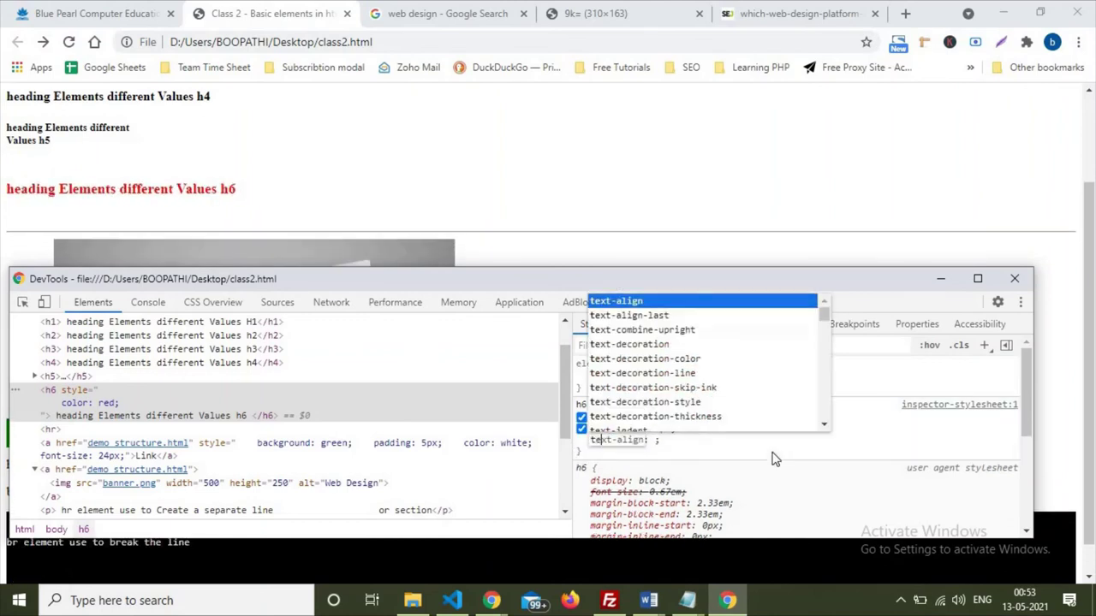
pyautogui.press('Tab')
pyautogui.write('c')
pyautogui.press('Tab')
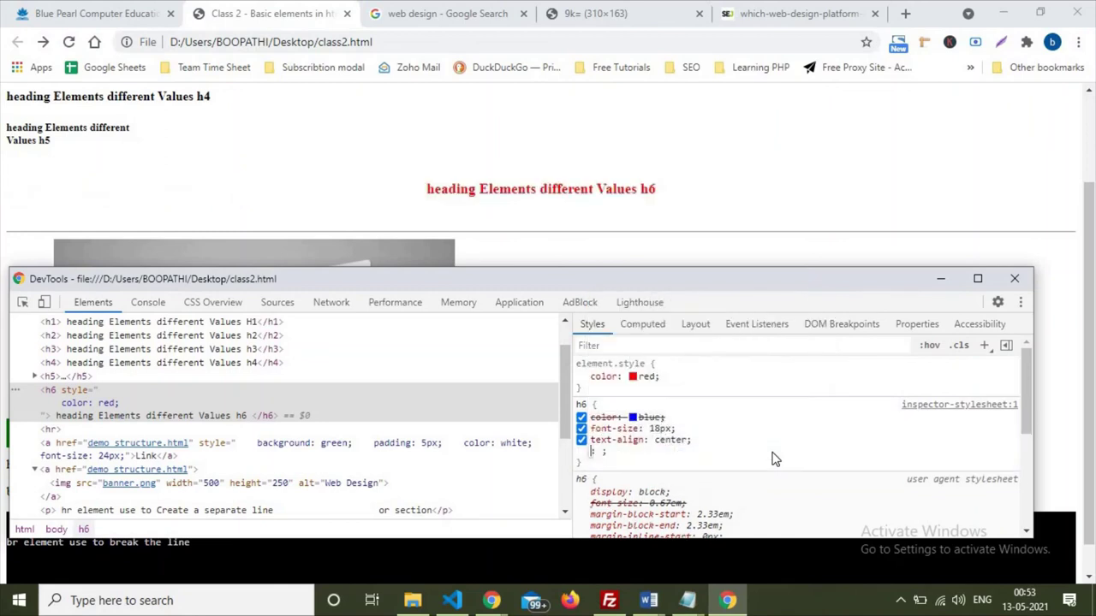
pyautogui.click(775, 460)
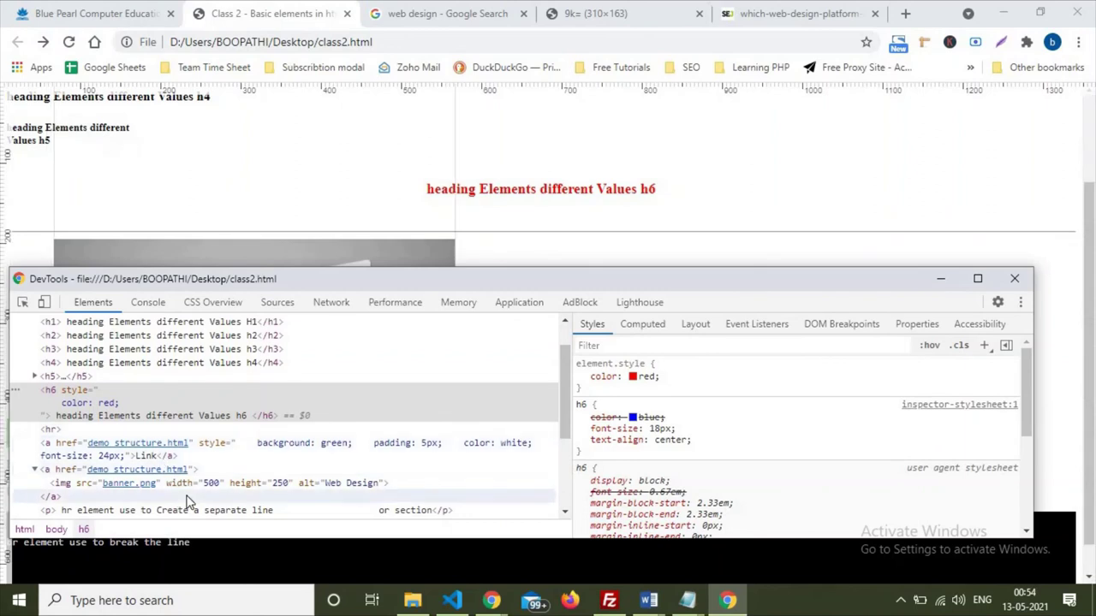
# Step: Select the whole inspector-stylesheet h6 rule for copying
pyautogui.scroll(-2, 211, 416)
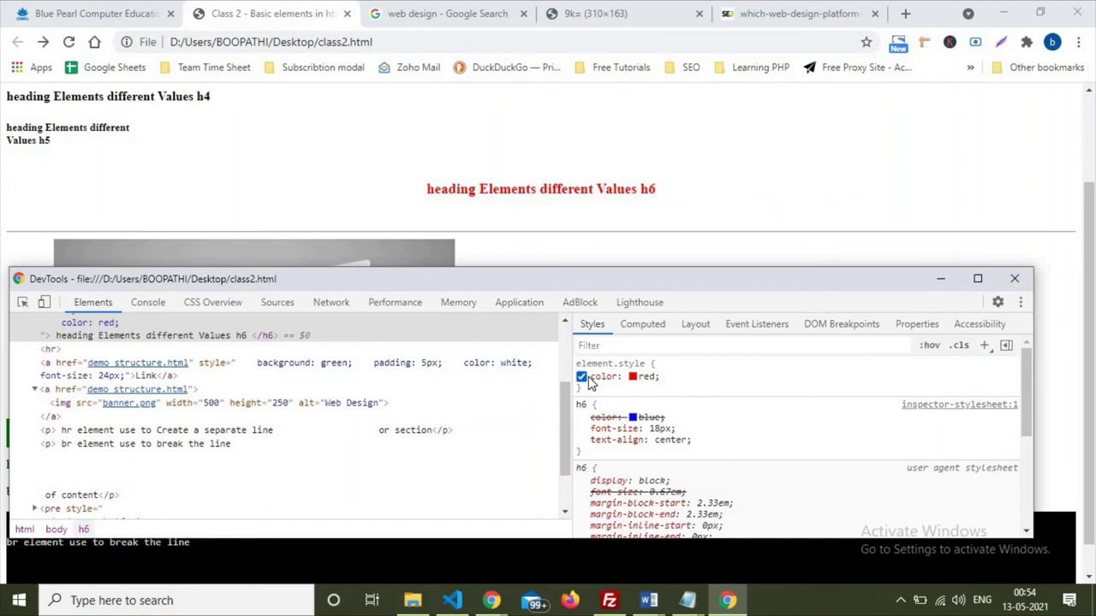
pyautogui.moveTo(661, 377); pyautogui.dragTo(590, 386)
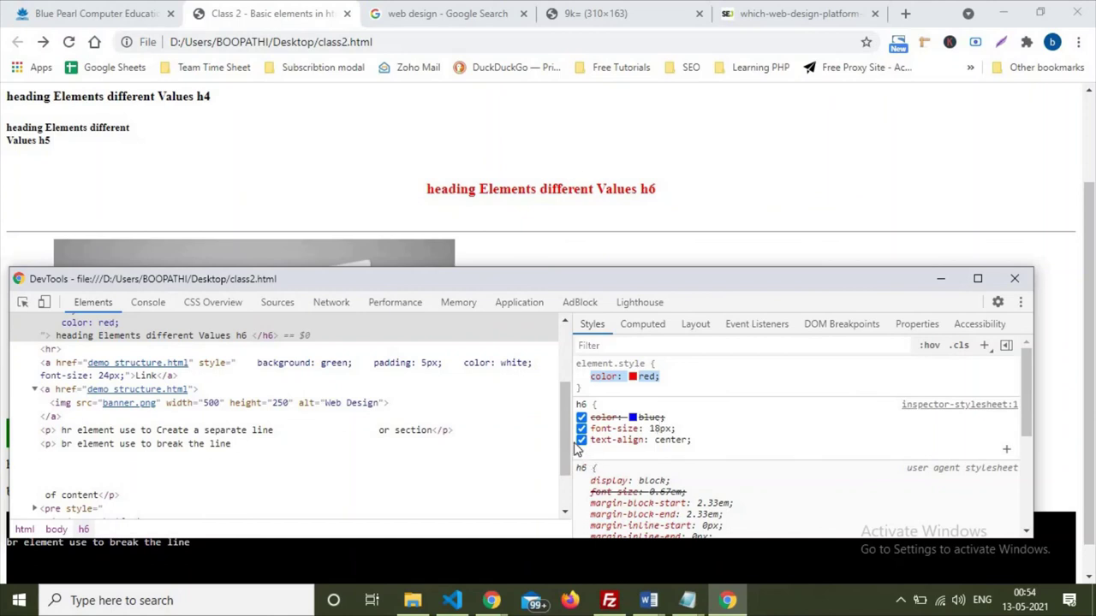
pyautogui.moveTo(580, 451); pyautogui.dragTo(578, 412)
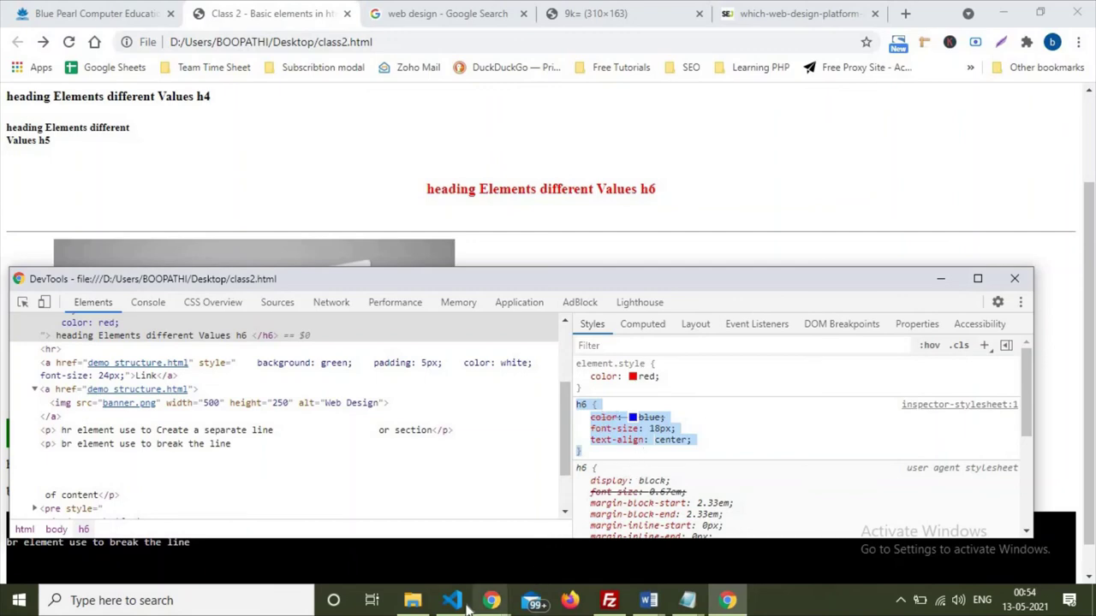
# Step: Paste the copied h6 rule on a new line after the title in class2.html and save
pyautogui.moveTo(687, 600)
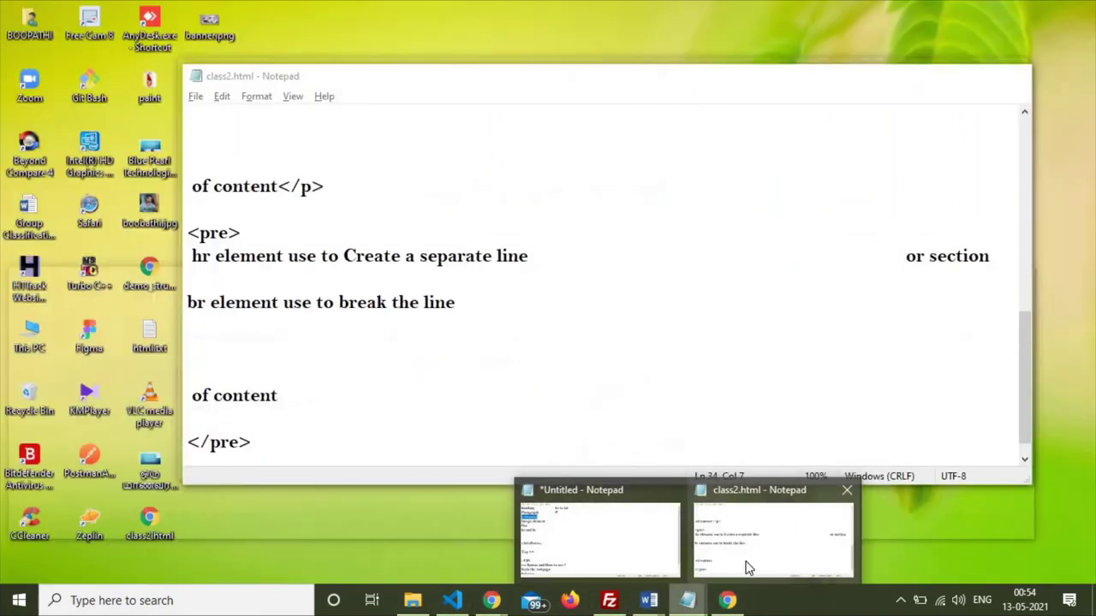
pyautogui.click(747, 567)
pyautogui.scroll(7, 385, 308)
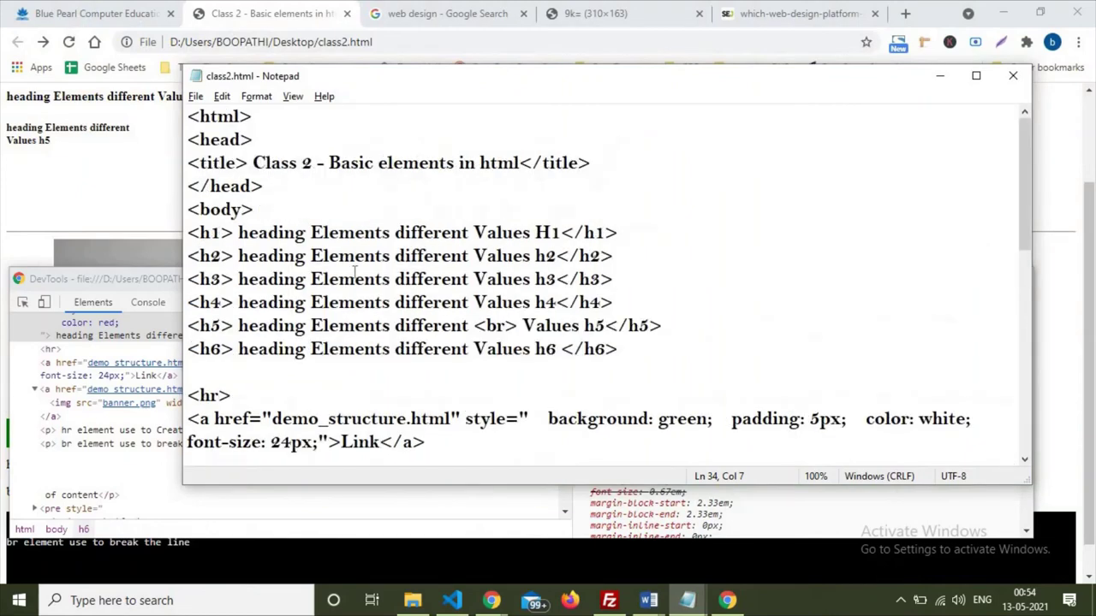
pyautogui.click(606, 156)
pyautogui.press('Return')
pyautogui.write('h6 {     color: blue;     font-size: 18px;     text-align: center; }')
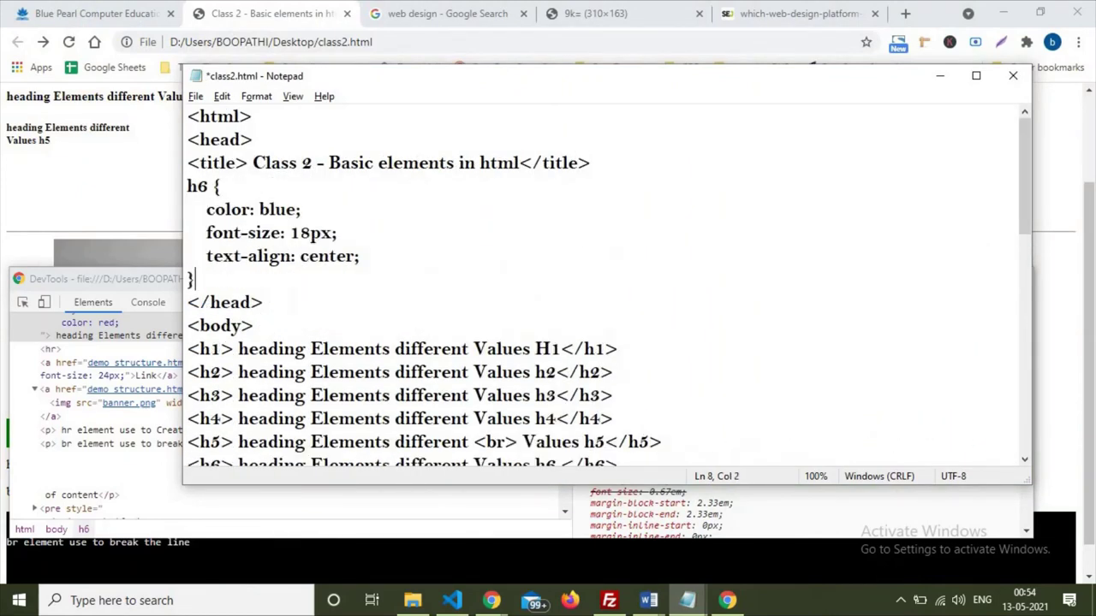
pyautogui.hotkey('ctrl', 's')
# Step: Add a copy of the h6 heading after the pre block, with its text changed to 'new'
pyautogui.scroll(-4, 344, 213)
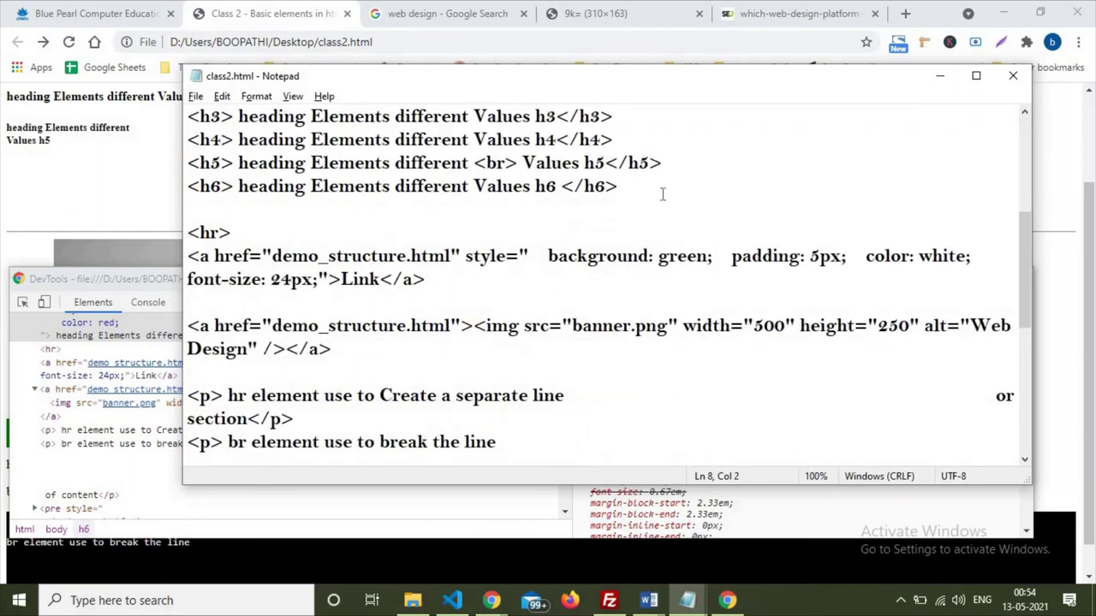
pyautogui.moveTo(661, 194); pyautogui.dragTo(155, 192)
pyautogui.hotkey('ctrl', 'c')
pyautogui.scroll(-5, 261, 366)
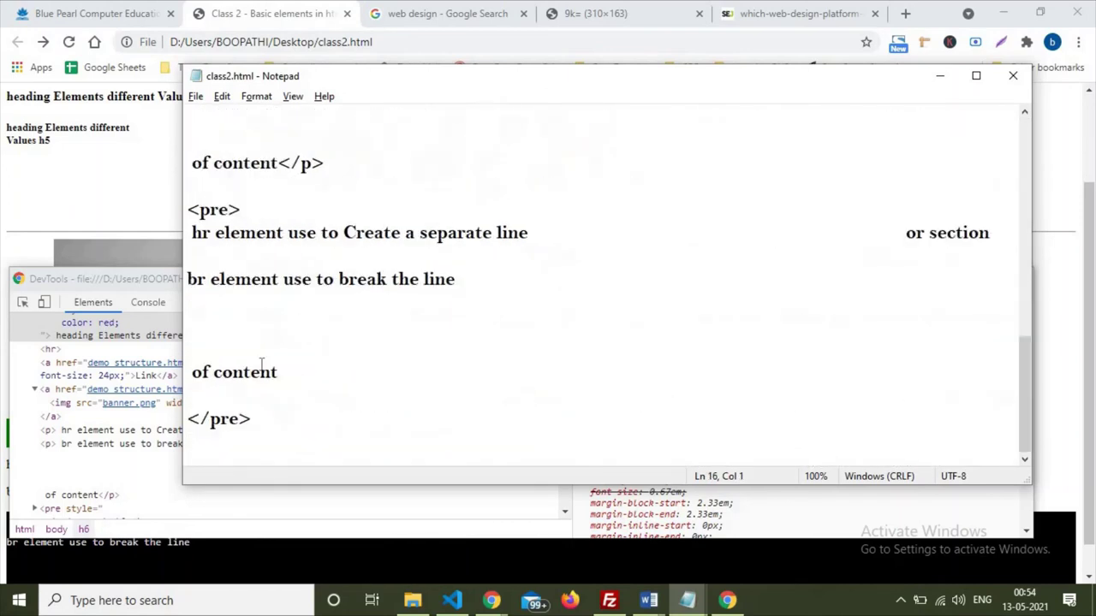
pyautogui.hotkey('ctrl', 'v')
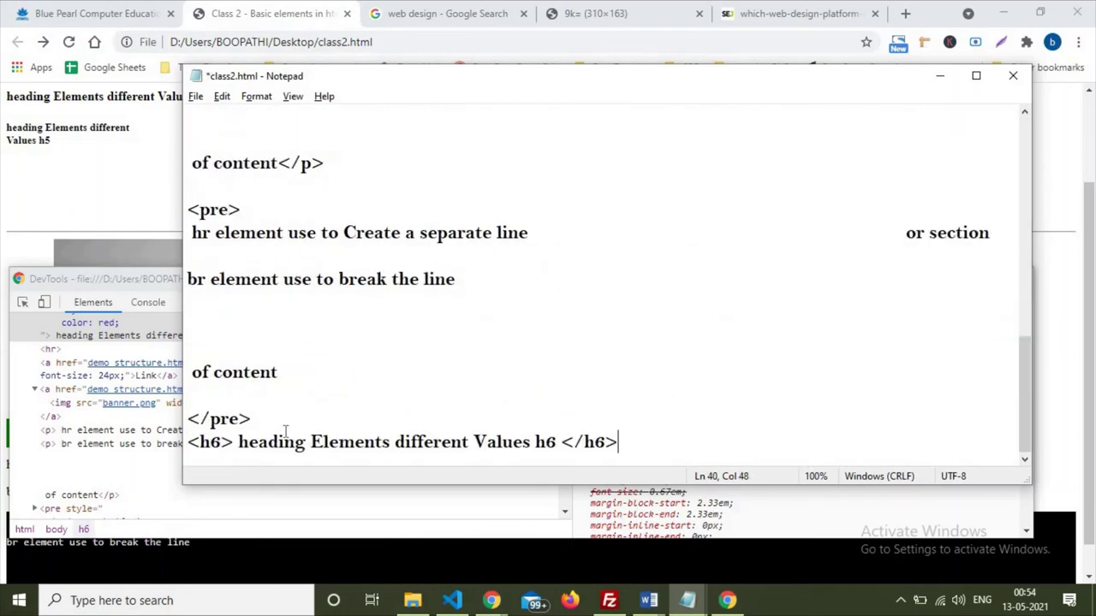
pyautogui.moveTo(238, 441); pyautogui.dragTo(560, 441)
pyautogui.write('new')
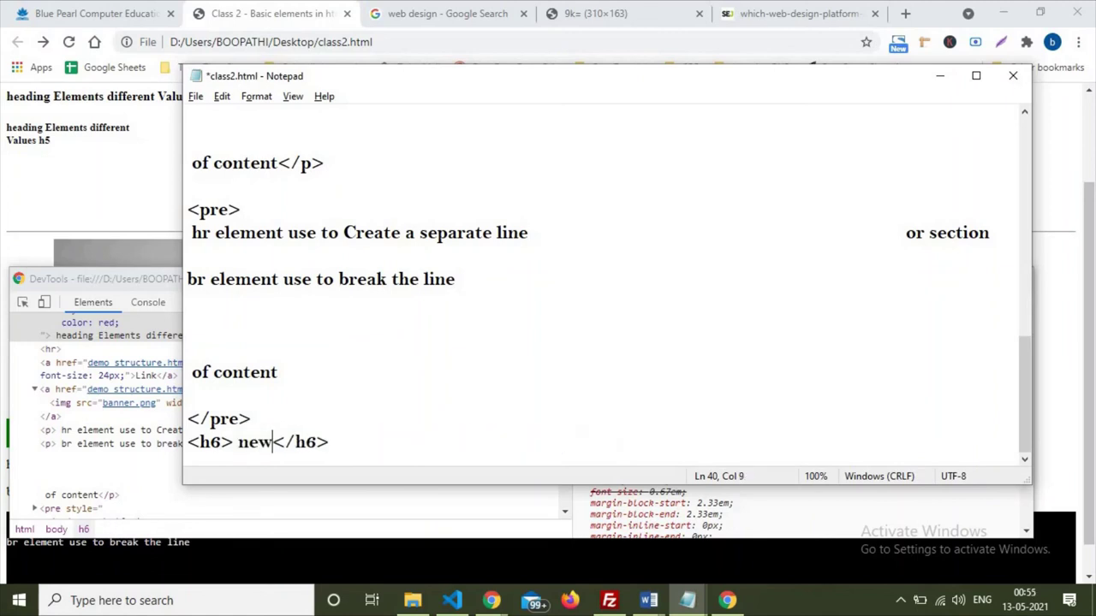
# Step: Add style="color: red;" to the new h6 opening tag
pyautogui.hotkey('alt', 'Tab')
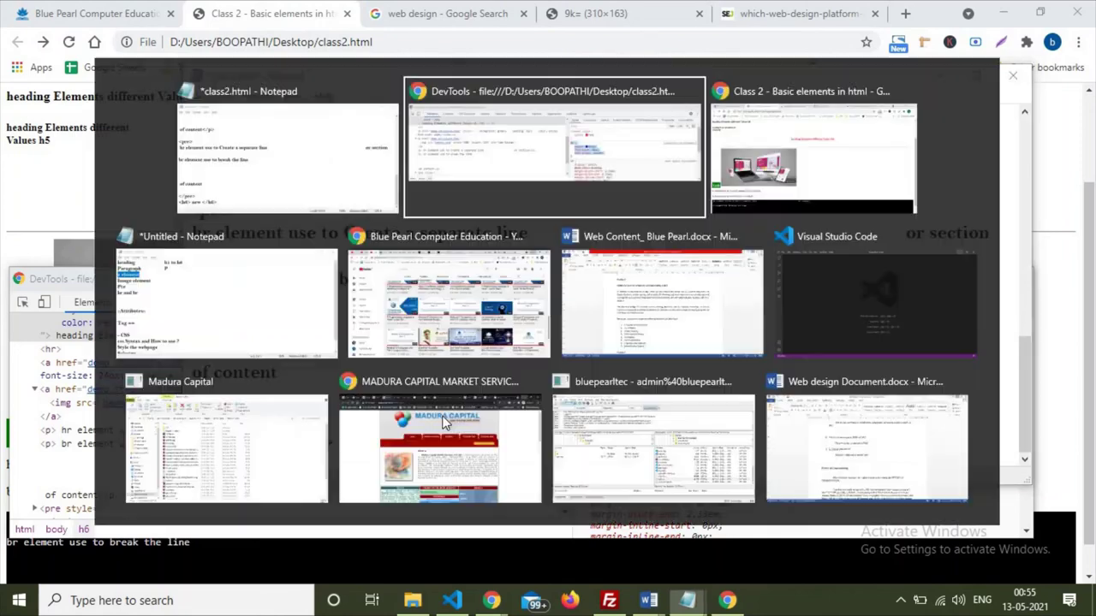
pyautogui.moveTo(663, 378); pyautogui.dragTo(589, 385)
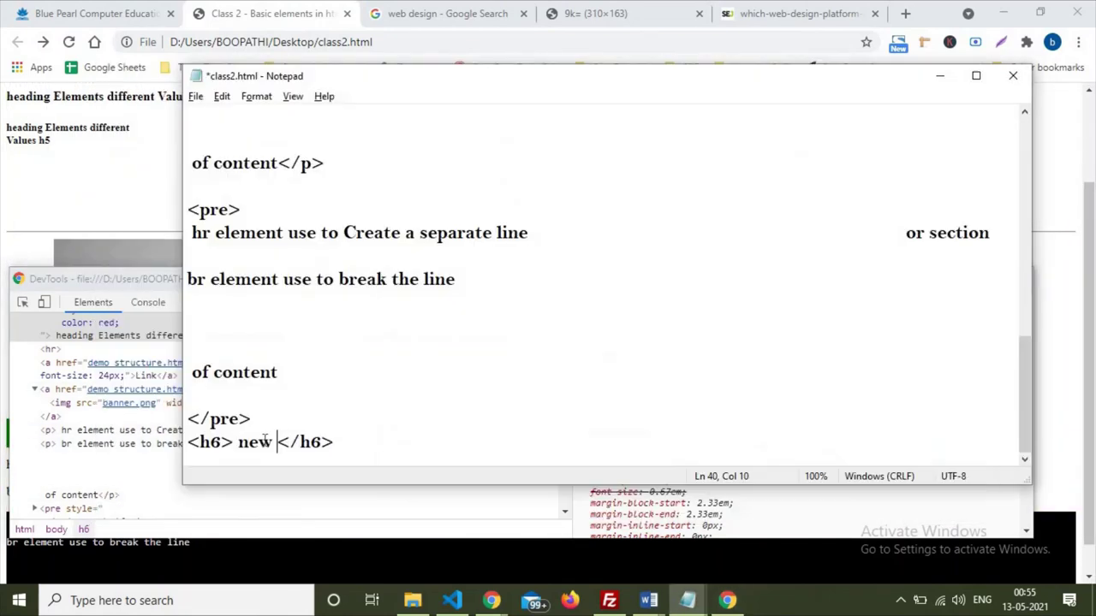
pyautogui.hotkey('alt', 'Tab')
pyautogui.click(225, 439)
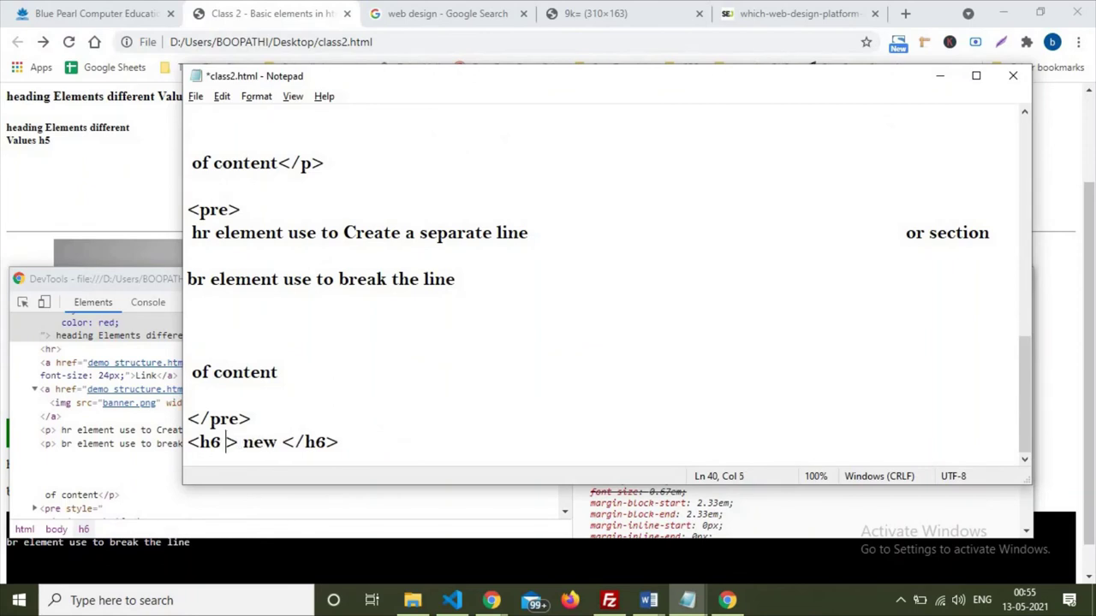
pyautogui.write('style')
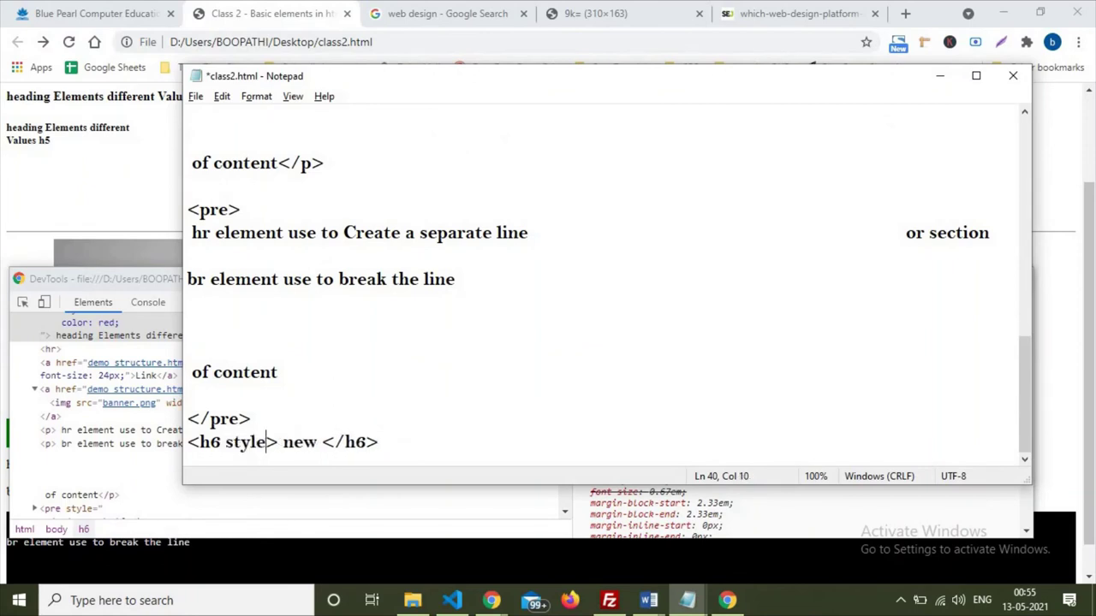
pyautogui.write('=""')
pyautogui.write('color: red;')
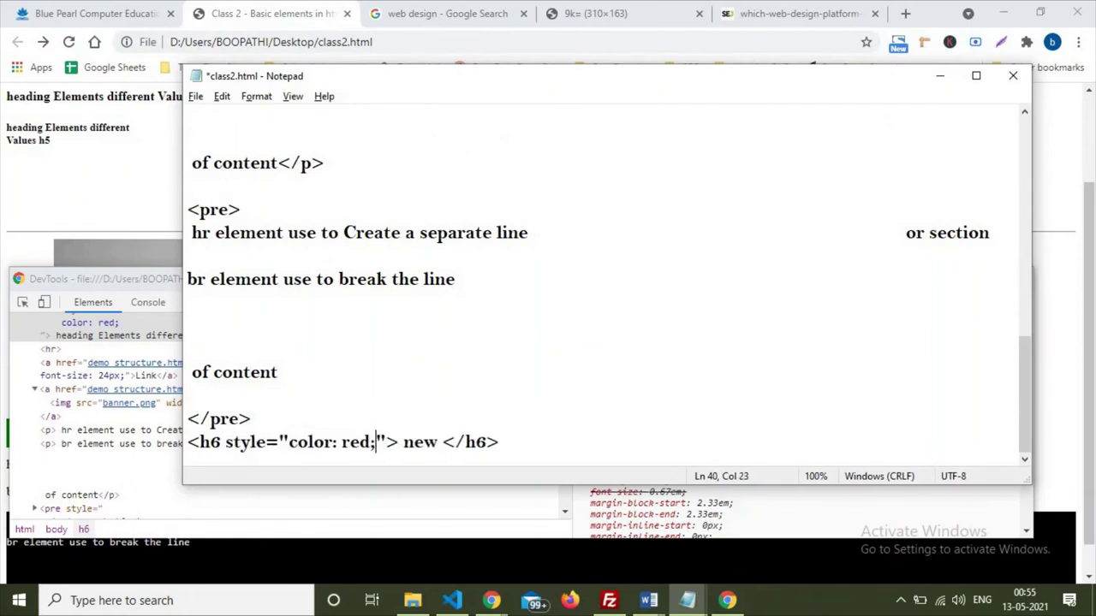
pyautogui.moveTo(225, 441); pyautogui.dragTo(386, 442)
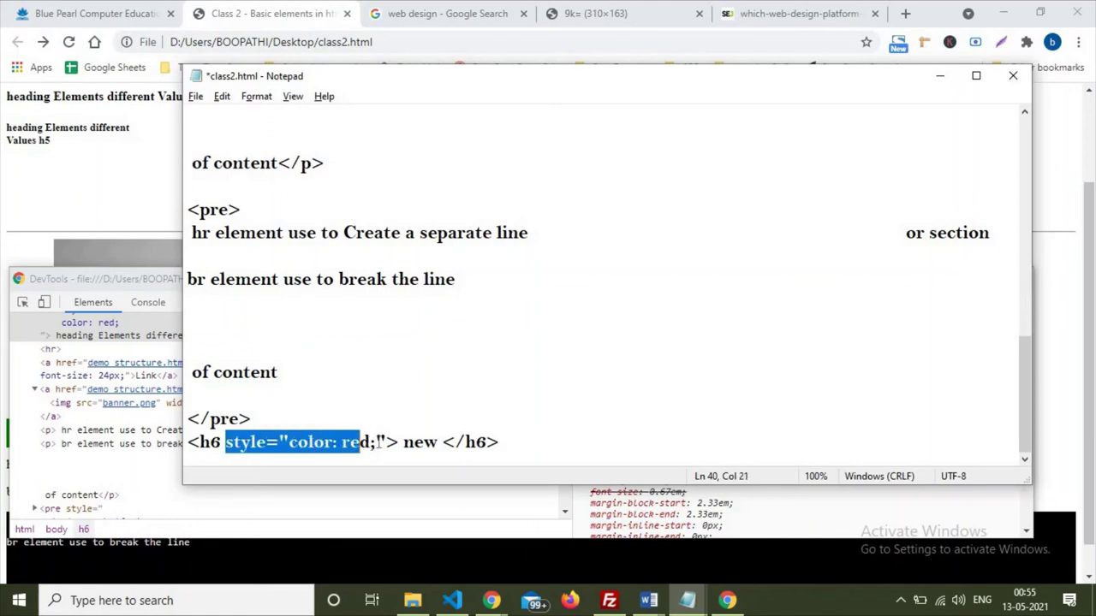
# Step: Give the original h6 the same inline red style, save, and reload the page in Chrome
pyautogui.scroll(8, 346, 366)
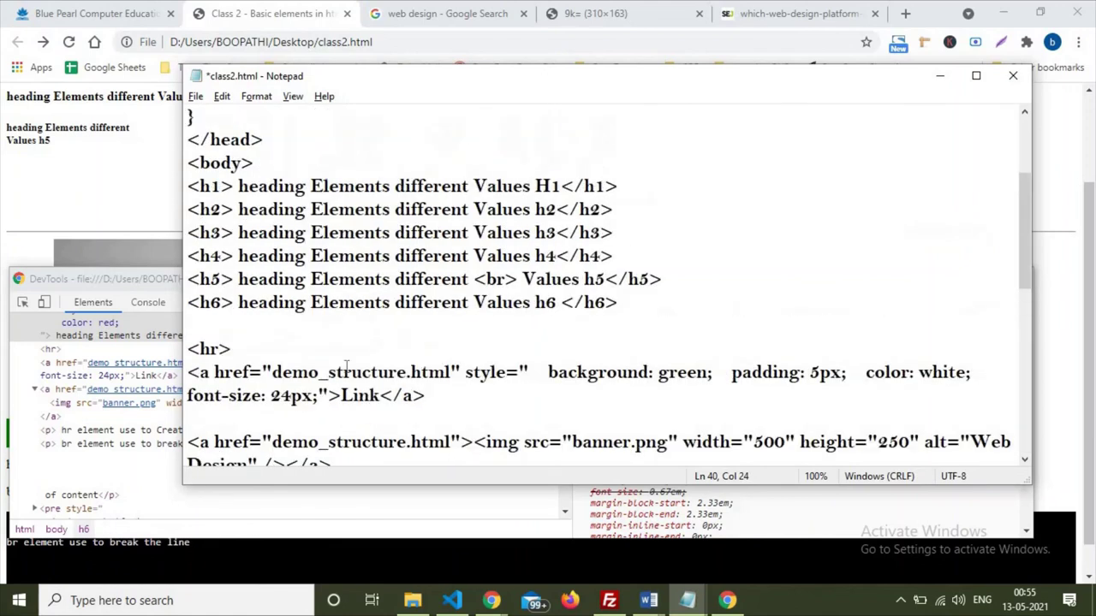
pyautogui.click(225, 301)
pyautogui.write('style="color: red;"')
pyautogui.hotkey('ctrl', 's')
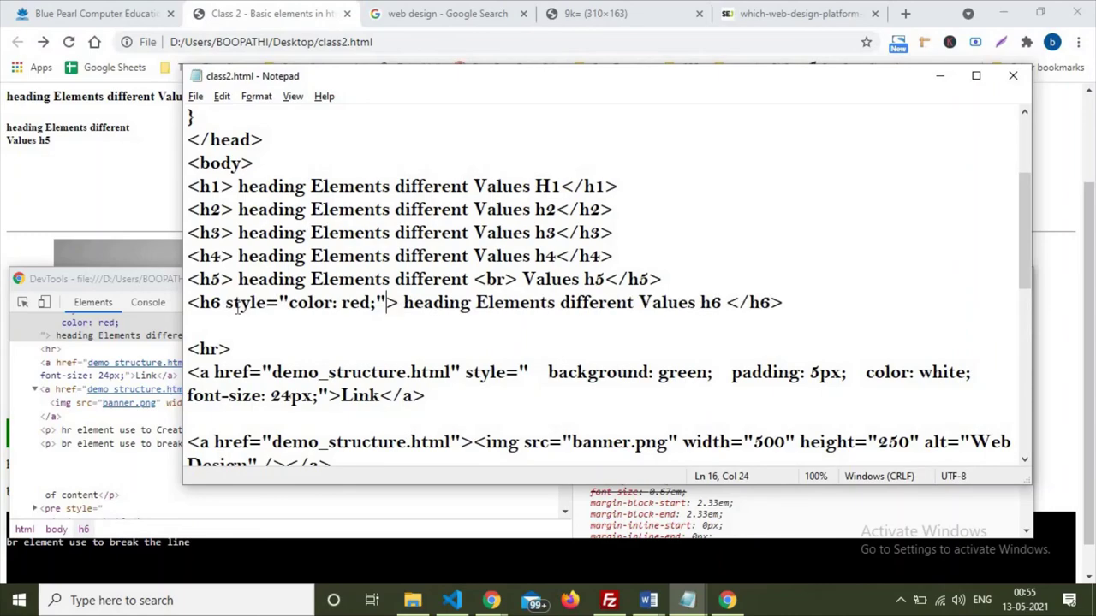
pyautogui.hotkey('alt', 'Tab')
pyautogui.hotkey('alt', 'Tab')
pyautogui.press('F5')
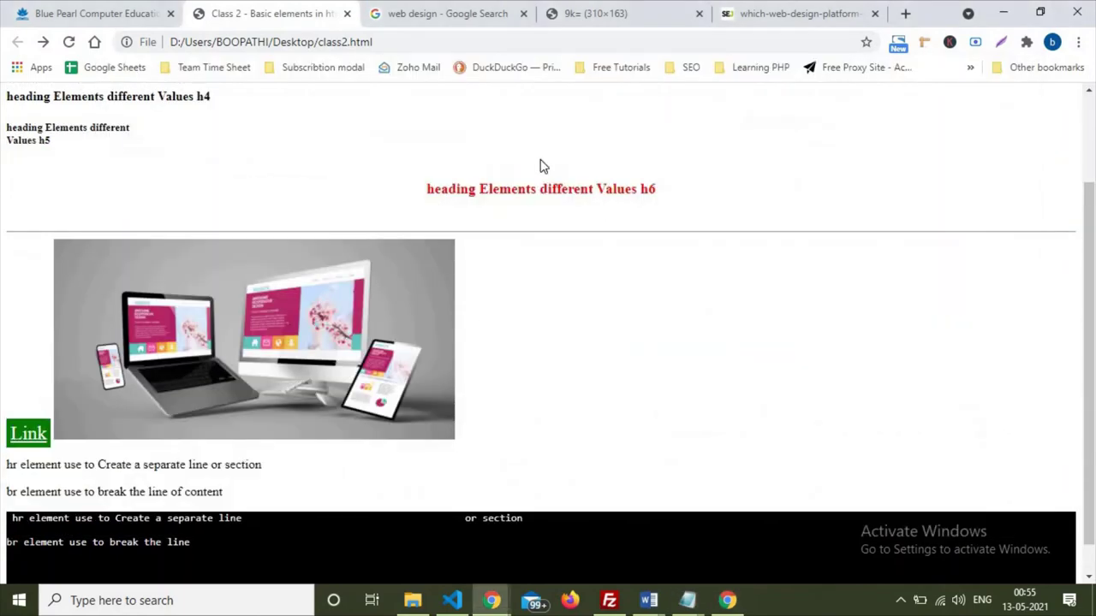
# Step: Wrap the h6 rule in <style> and </style> tags, save class2.html, and reload Chrome
pyautogui.click(69, 44)
pyautogui.hotkey('alt', 'Tab')
pyautogui.click(624, 162)
pyautogui.press('Return')
pyautogui.write('<')
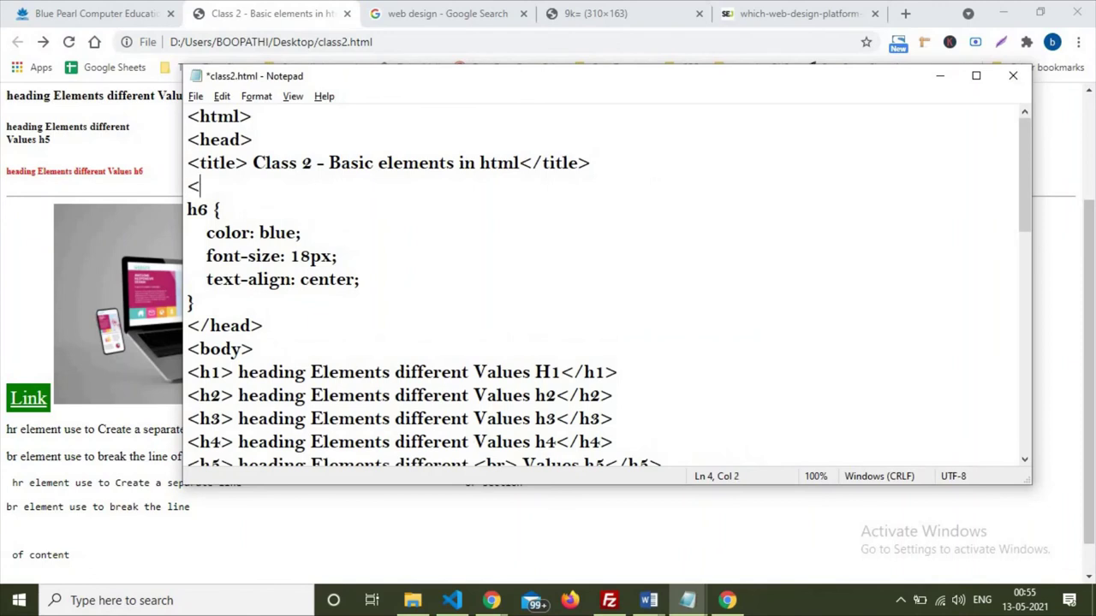
pyautogui.write('style')
pyautogui.write('>')
pyautogui.press('Down')
pyautogui.press('Down')
pyautogui.press('Down')
pyautogui.press('Return')
pyautogui.write('</st')
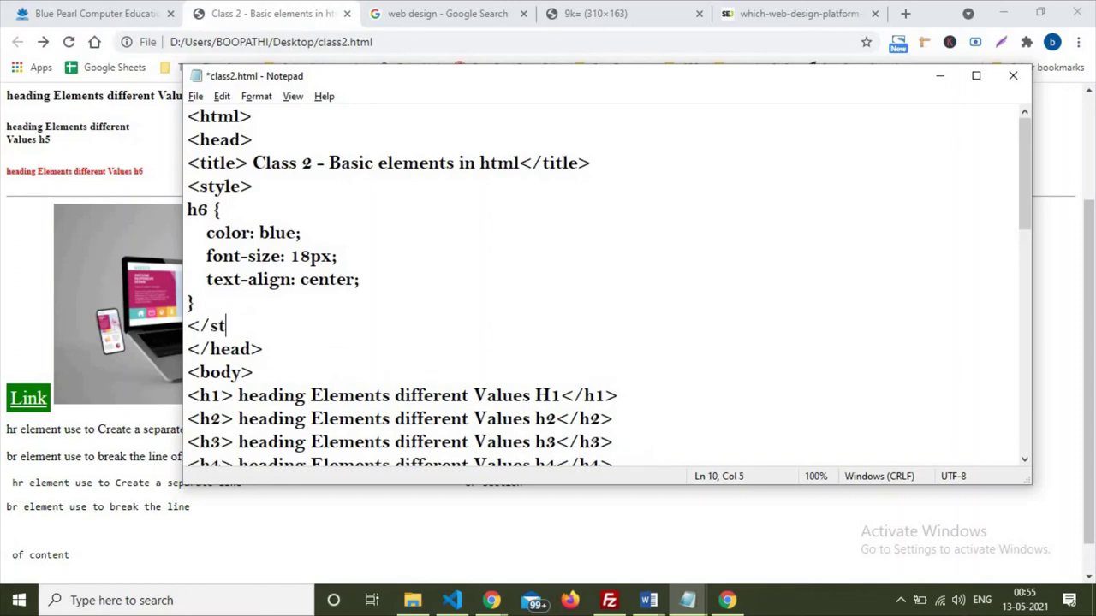
pyautogui.write('yle>')
pyautogui.hotkey('ctrl', 's')
pyautogui.hotkey('alt', 'Tab')
pyautogui.press('F5')
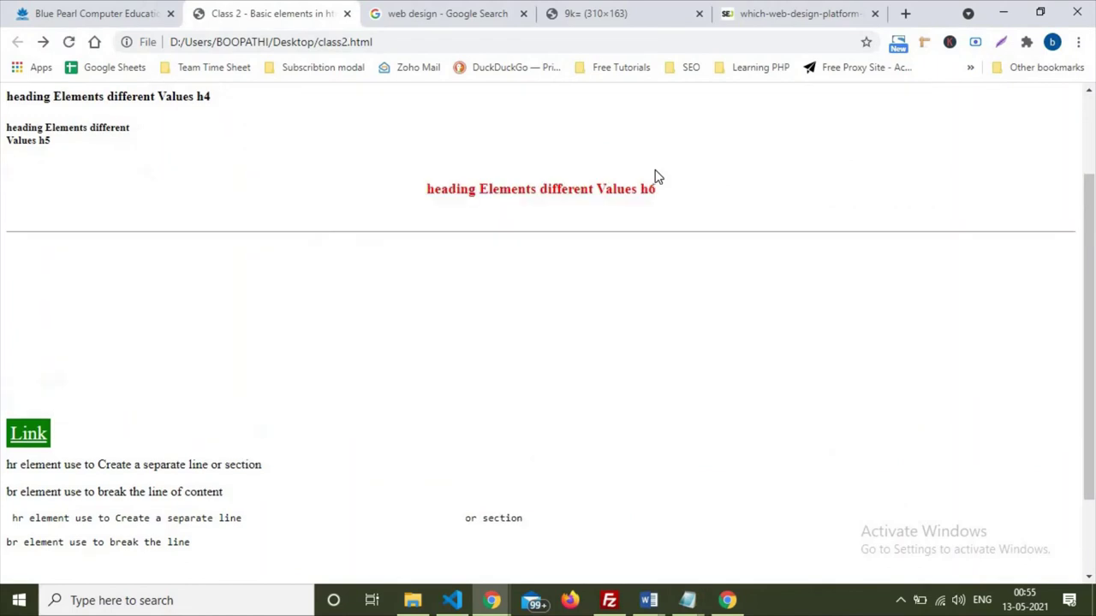
# Step: Inspect the red h6 heading in DevTools and move the DevTools window higher
pyautogui.moveTo(385, 196); pyautogui.dragTo(696, 227)
pyautogui.click(651, 193)
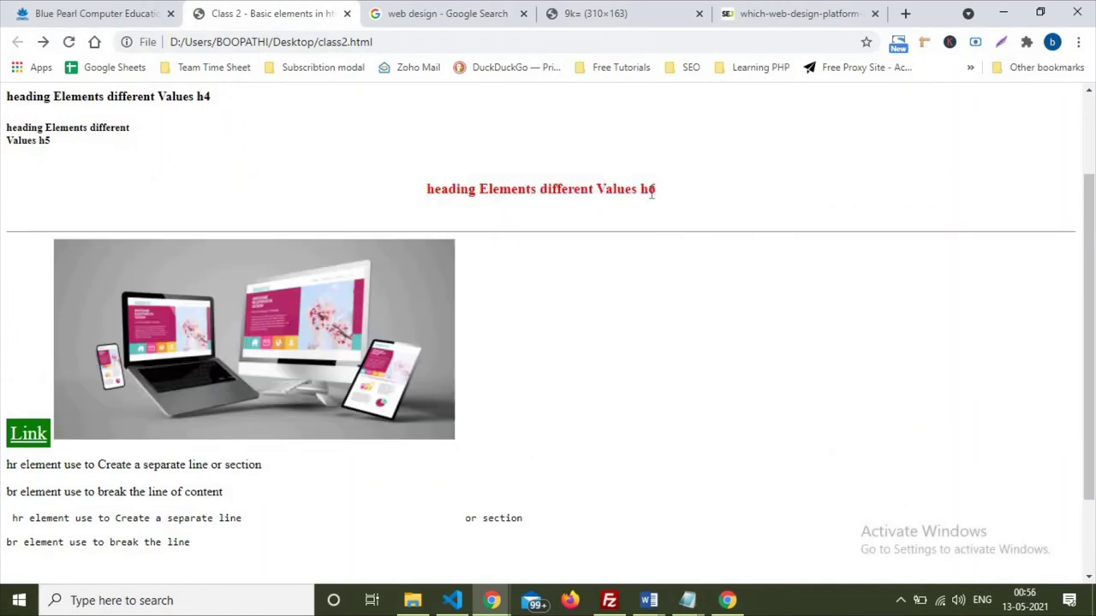
pyautogui.rightClick(651, 193)
pyautogui.click(732, 441)
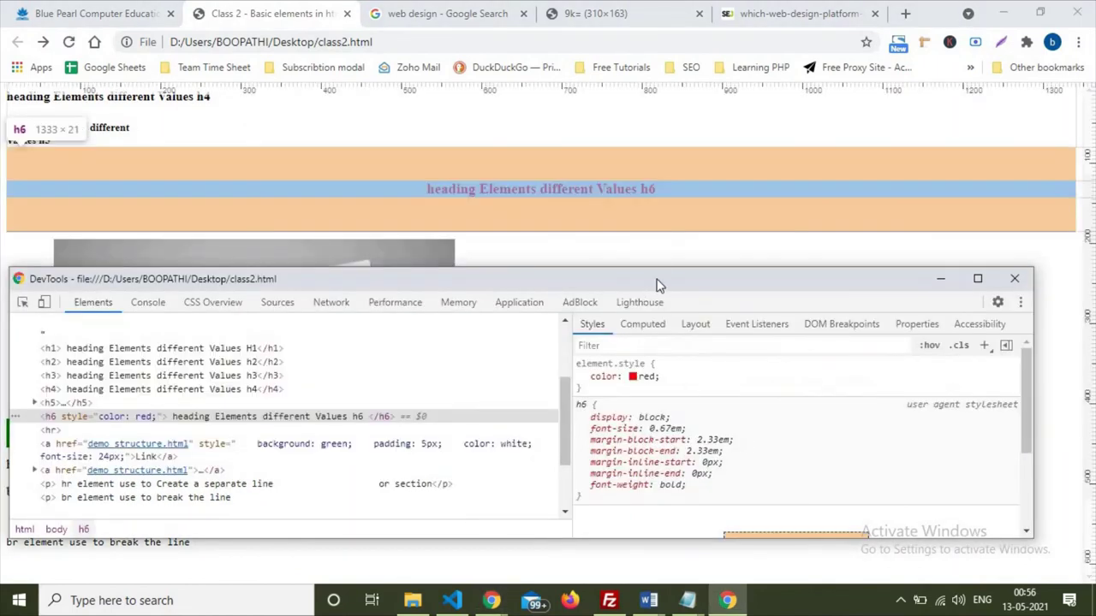
pyautogui.moveTo(659, 285); pyautogui.dragTo(690, 251)
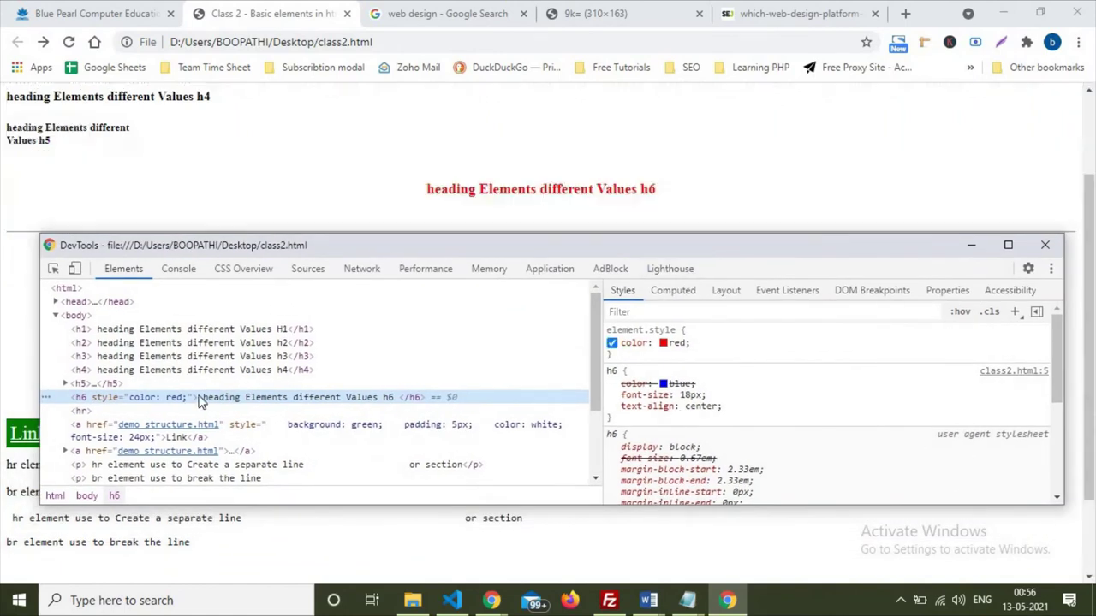
# Step: On the 'new' h6 element, delete the inline red colour so the blue rule applies
pyautogui.scroll(-2, 112, 428)
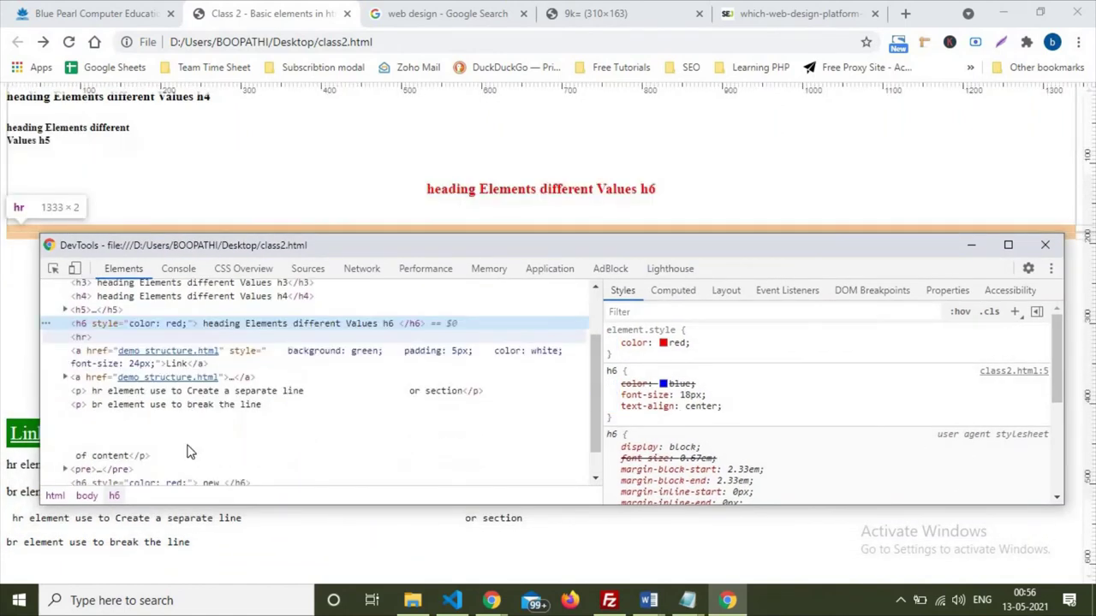
pyautogui.scroll(-1, 119, 445)
pyautogui.click(124, 451)
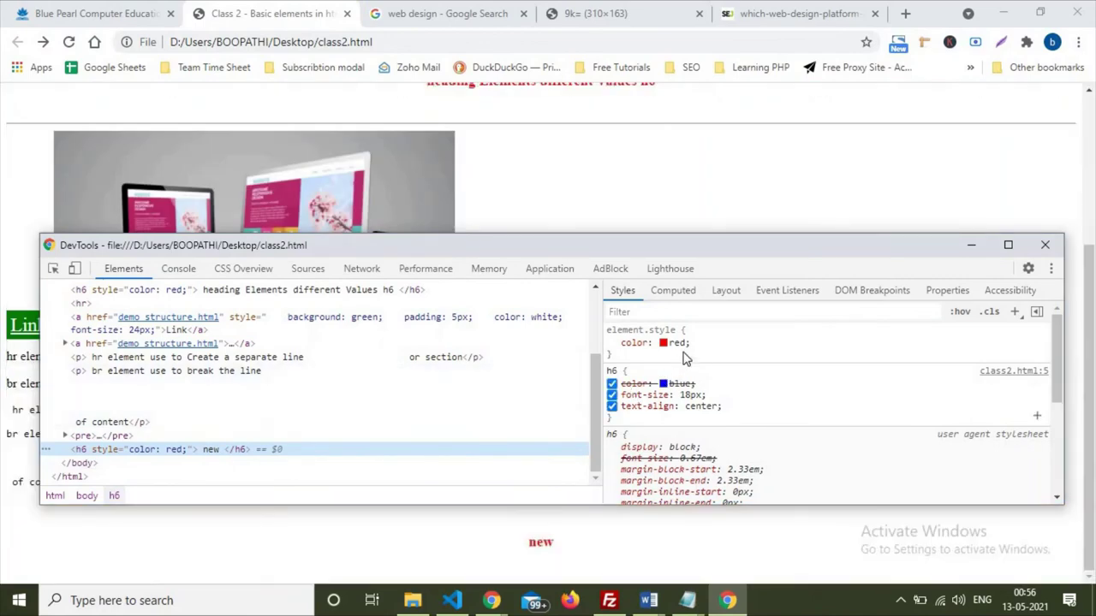
pyautogui.click(678, 344)
pyautogui.press('BackSpace')
pyautogui.press('Return')
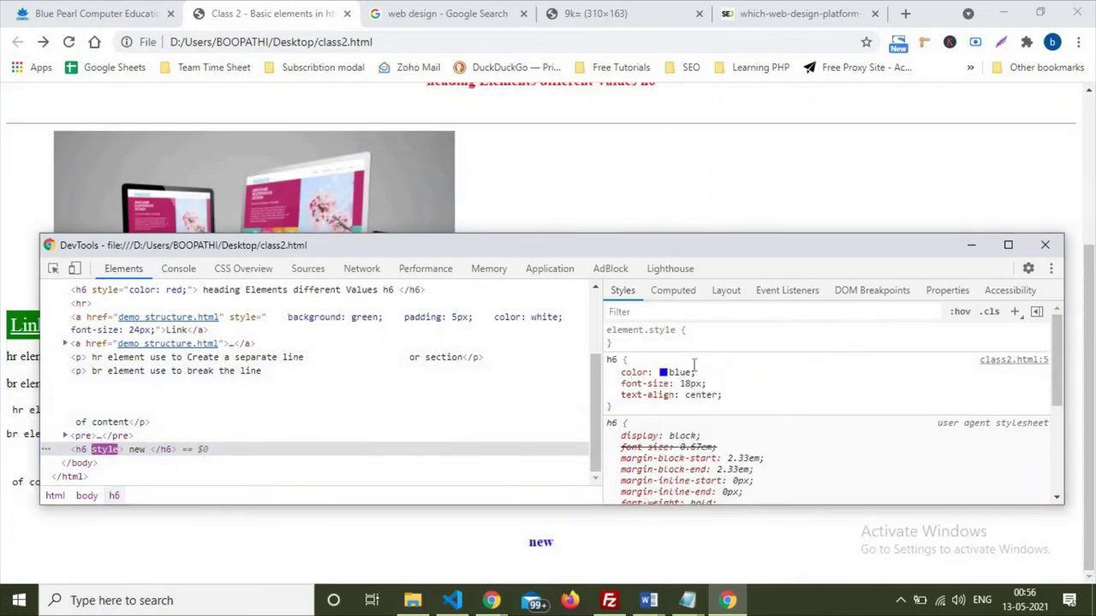
pyautogui.doubleClick(531, 545)
pyautogui.press('F12')
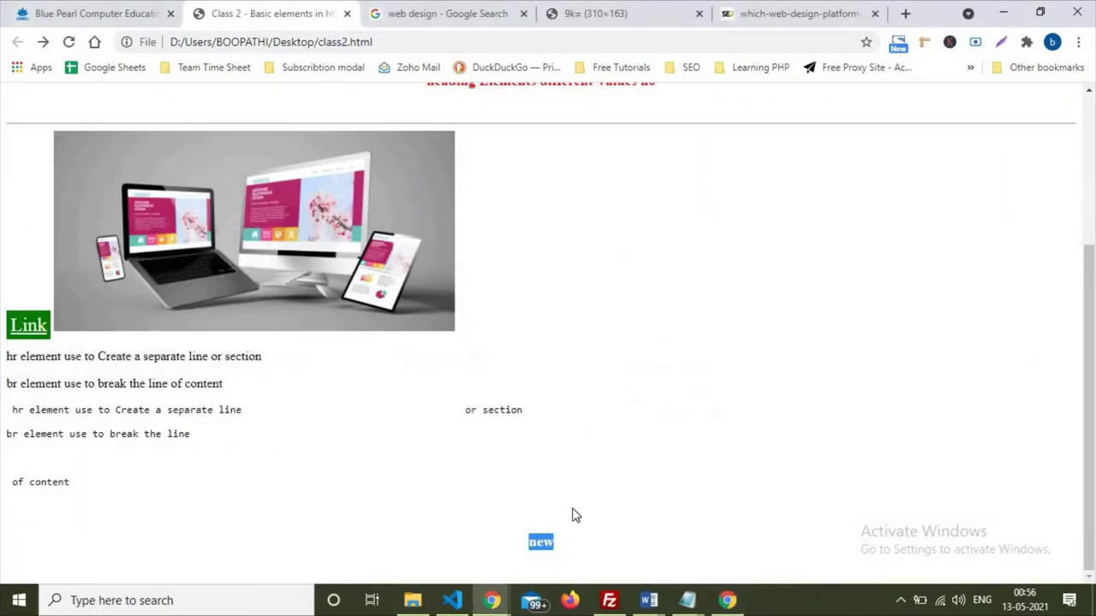
pyautogui.press('F12')
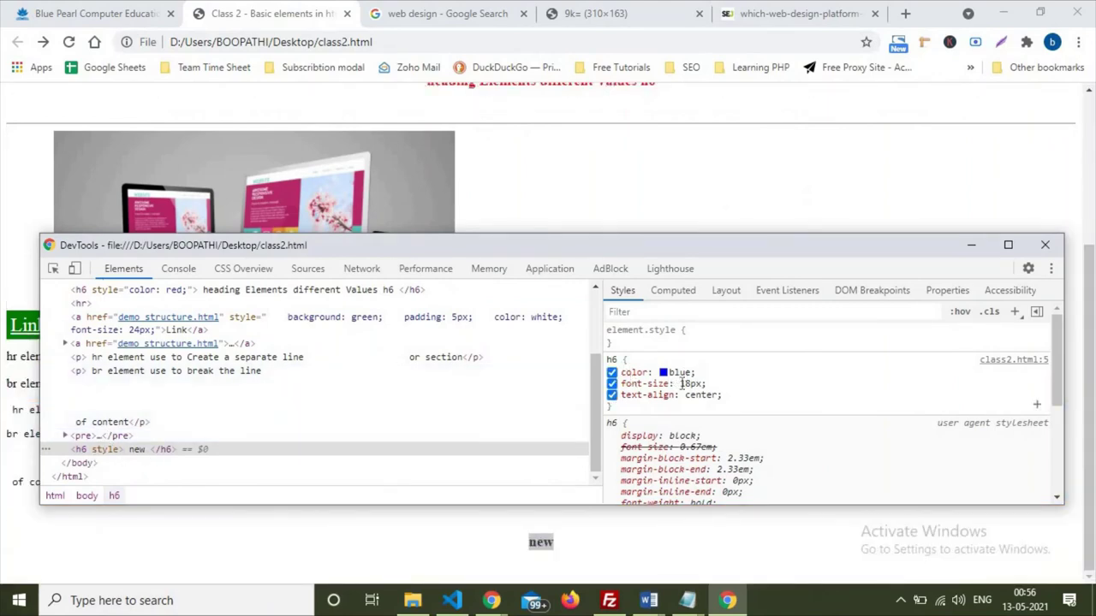
# Step: Select the red h6 heading and arrange DevTools to show its styles beside the page
pyautogui.scroll(3, 244, 374)
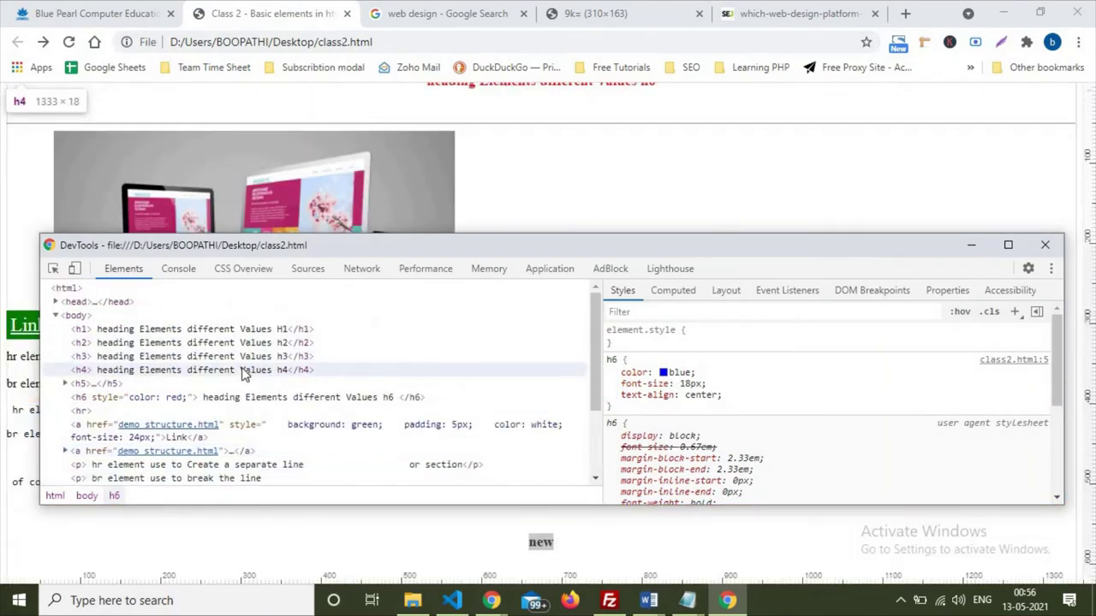
pyautogui.click(224, 398)
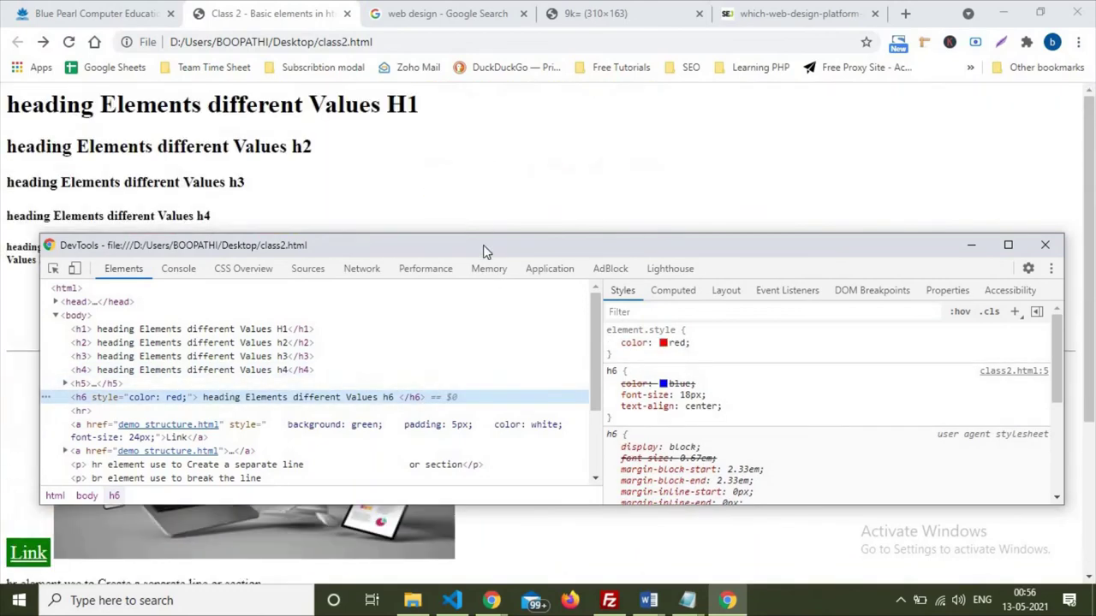
pyautogui.moveTo(604, 47)
pyautogui.mouseDown()
pyautogui.moveTo(631, 31)
pyautogui.moveTo(636, 41)
pyautogui.mouseUp()
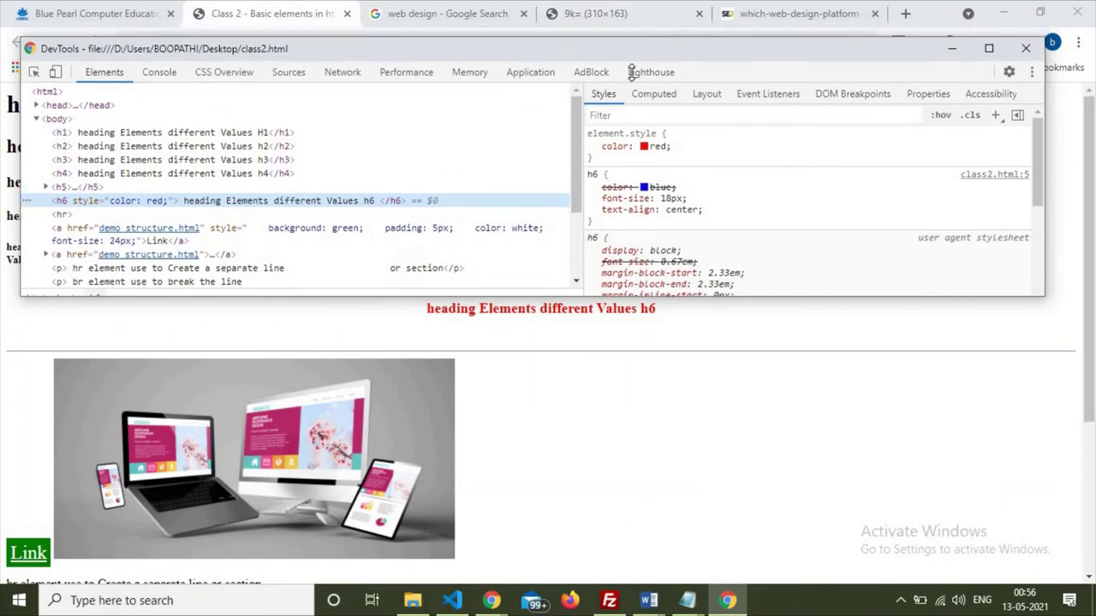
pyautogui.scroll(-2, 678, 177)
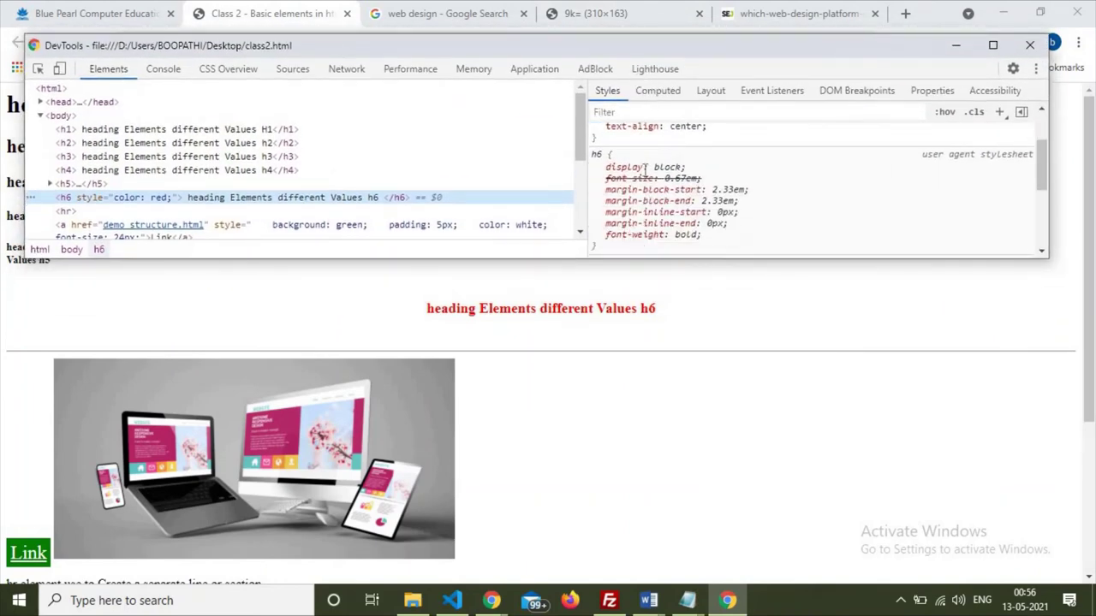
pyautogui.scroll(2, 679, 177)
pyautogui.scroll(-2, 633, 409)
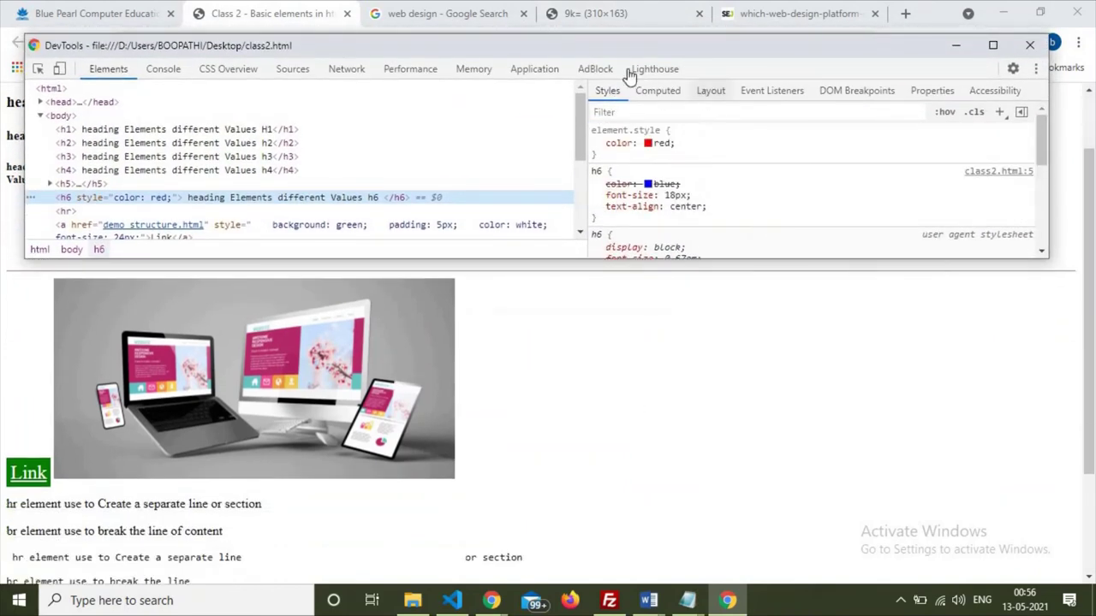
pyautogui.moveTo(626, 45); pyautogui.dragTo(579, 370)
# Step: Step the h6 rule's font size up from 18px to 38px as a preview
pyautogui.scroll(-2, 579, 370)
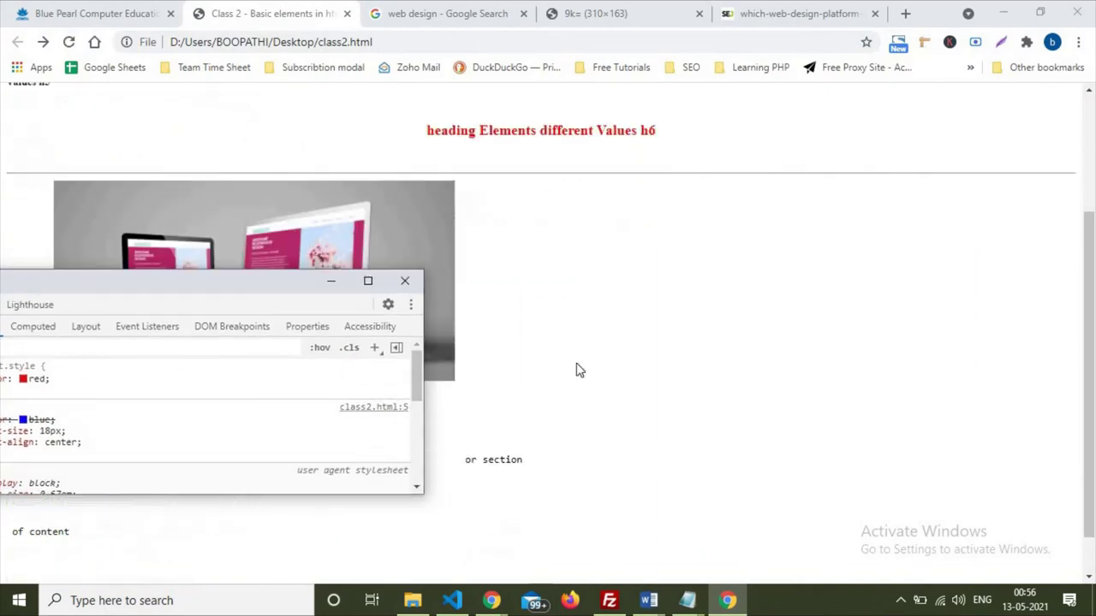
pyautogui.scroll(1, 578, 369)
pyautogui.scroll(-1, 578, 370)
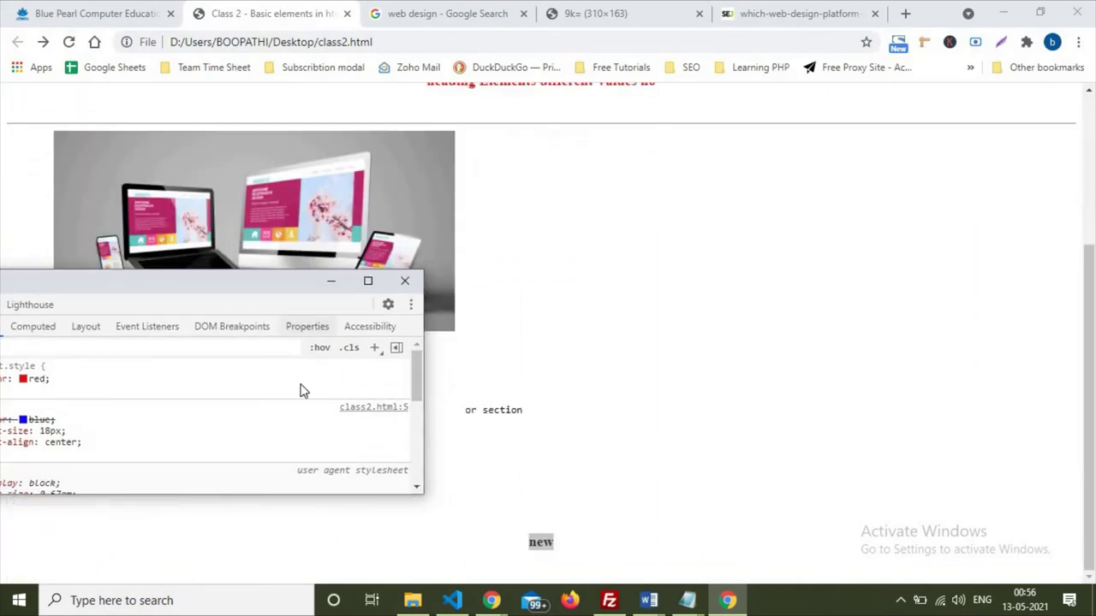
pyautogui.click(49, 442)
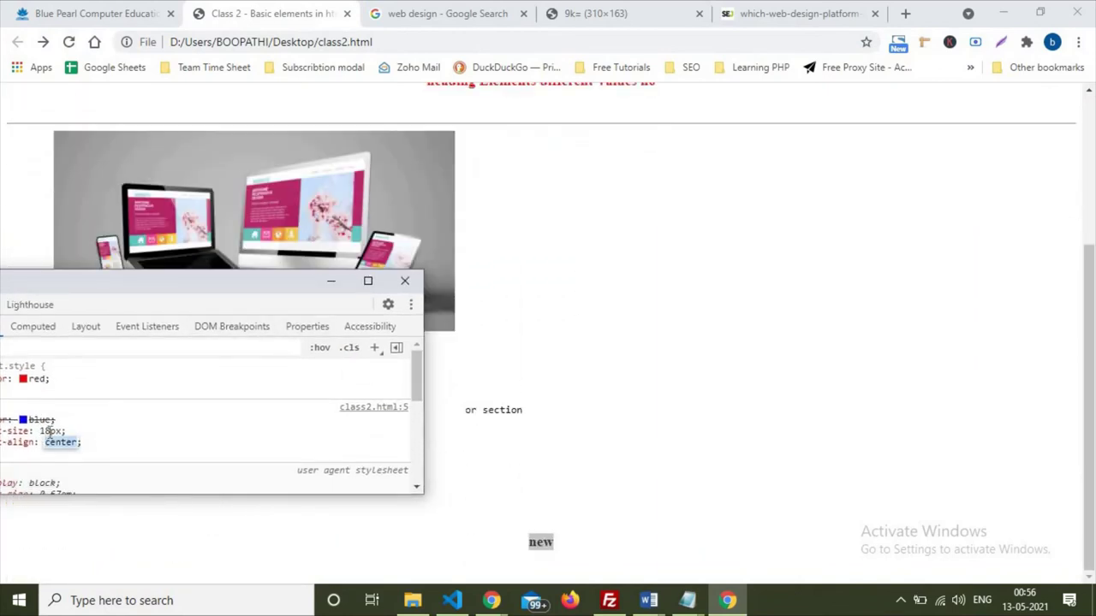
pyautogui.hotkey('shift', 'Tab')
pyautogui.hotkey('shift', 'Tab')
pyautogui.press('Up')
pyautogui.press('Up')
pyautogui.press('Up')
pyautogui.press('Up')
pyautogui.press('Up')
pyautogui.scroll(-1, 582, 454)
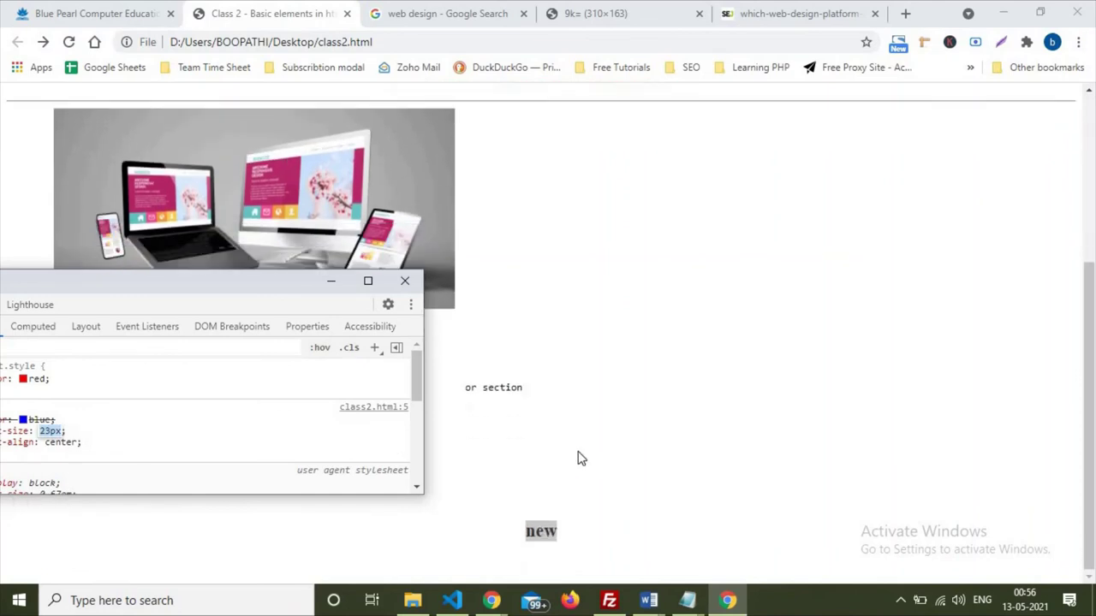
pyautogui.press('Up')
pyautogui.press('Up')
pyautogui.press('Up')
pyautogui.press('Up')
pyautogui.press('Up')
pyautogui.press('Up')
pyautogui.press('Up')
pyautogui.press('Up')
pyautogui.press('Up')
pyautogui.press('Up')
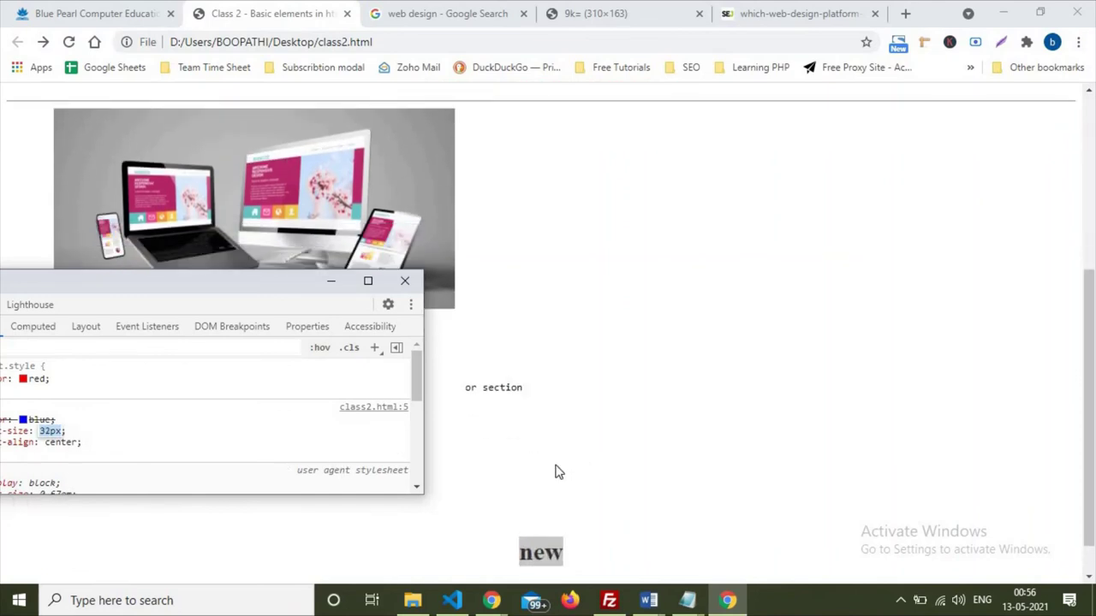
pyautogui.press('Up')
pyautogui.press('Up')
pyautogui.press('Up')
pyautogui.scroll(3, 533, 449)
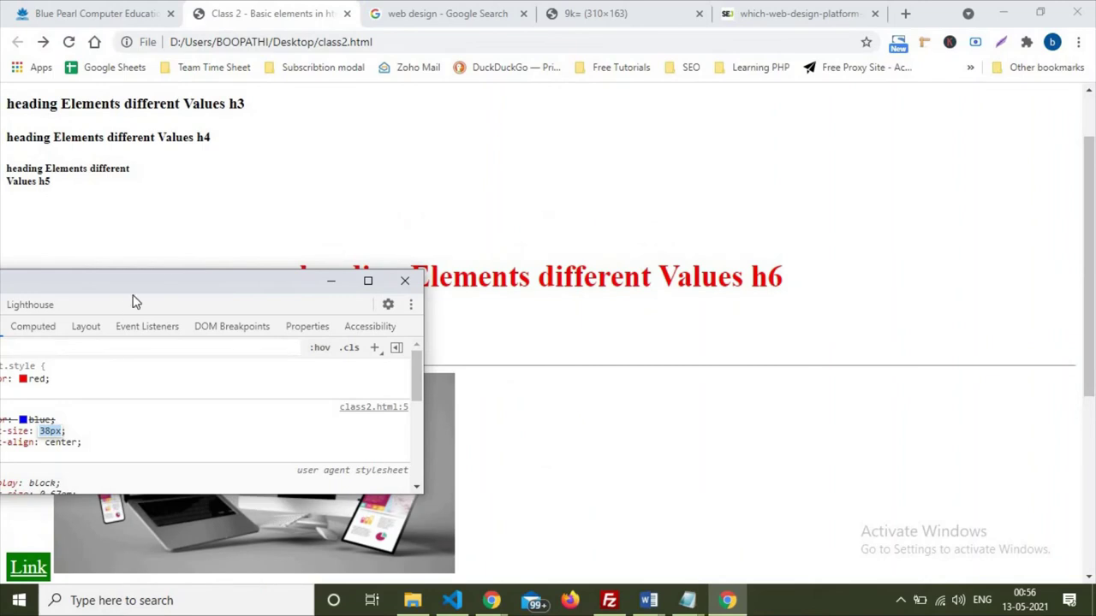
# Step: Bring the Styles pane fully into view, then bring up the open Notepad windows
pyautogui.moveTo(135, 280); pyautogui.dragTo(753, 161)
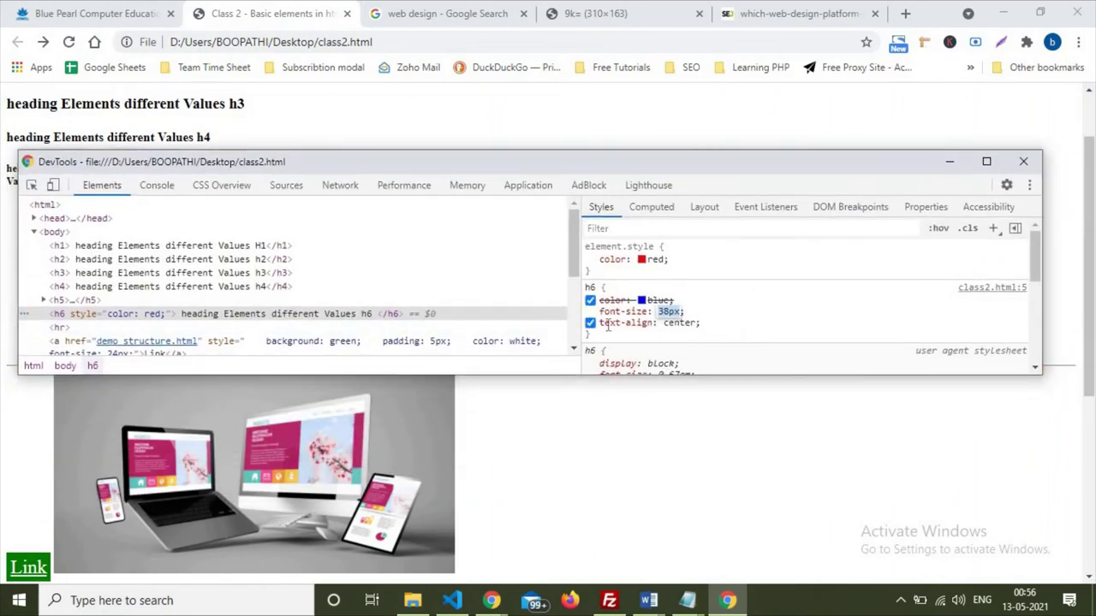
pyautogui.click(675, 521)
pyautogui.scroll(-4, 680, 399)
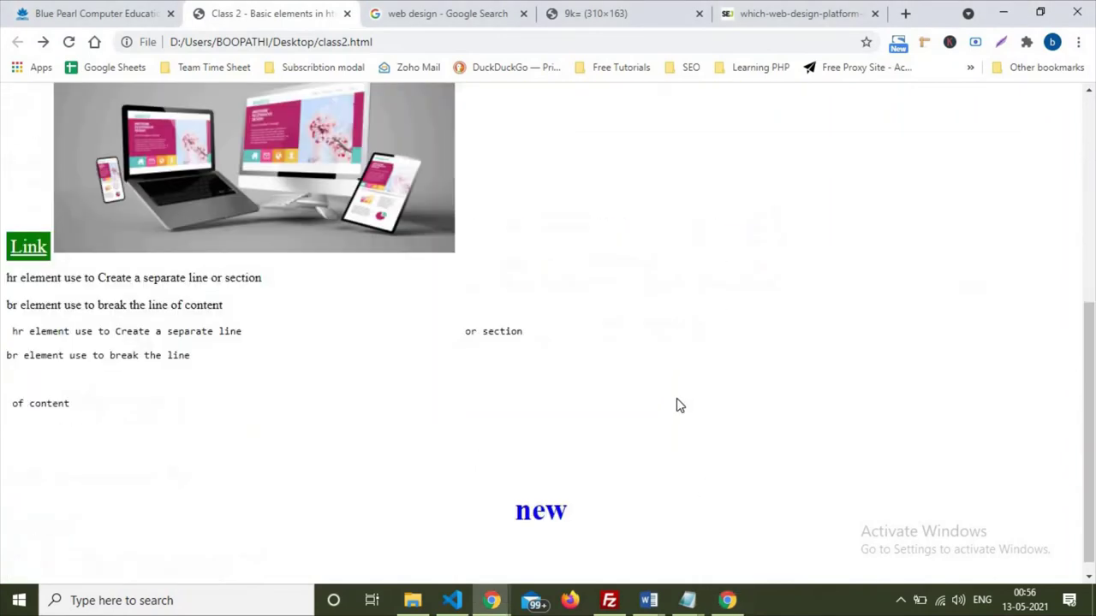
pyautogui.click(688, 590)
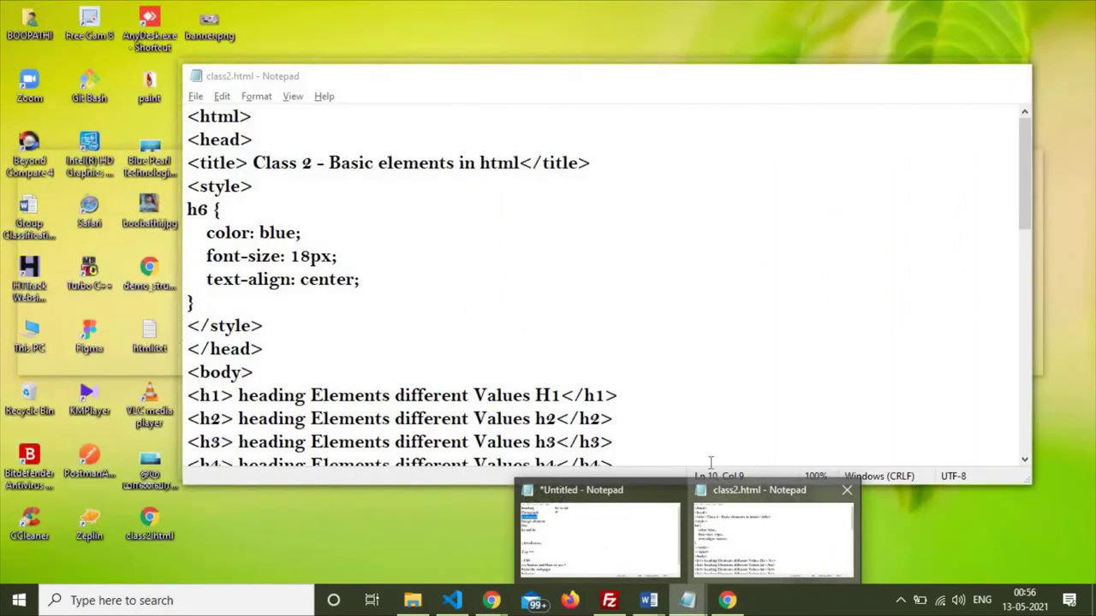
# Step: Maximize class2.html in Notepad and select the h6 rule inside <style>
pyautogui.click(736, 546)
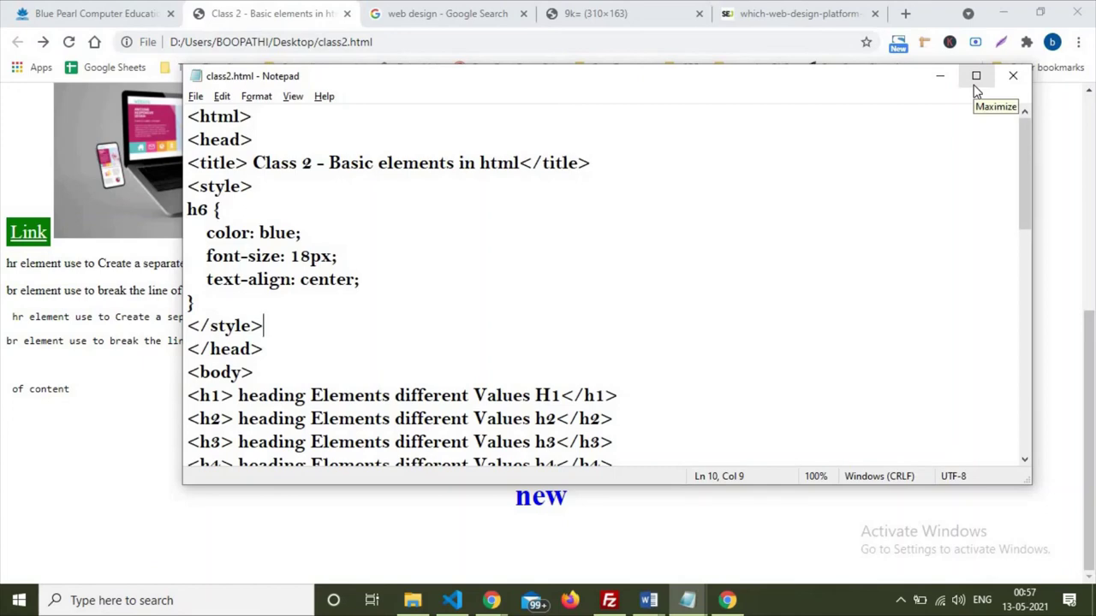
pyautogui.click(976, 77)
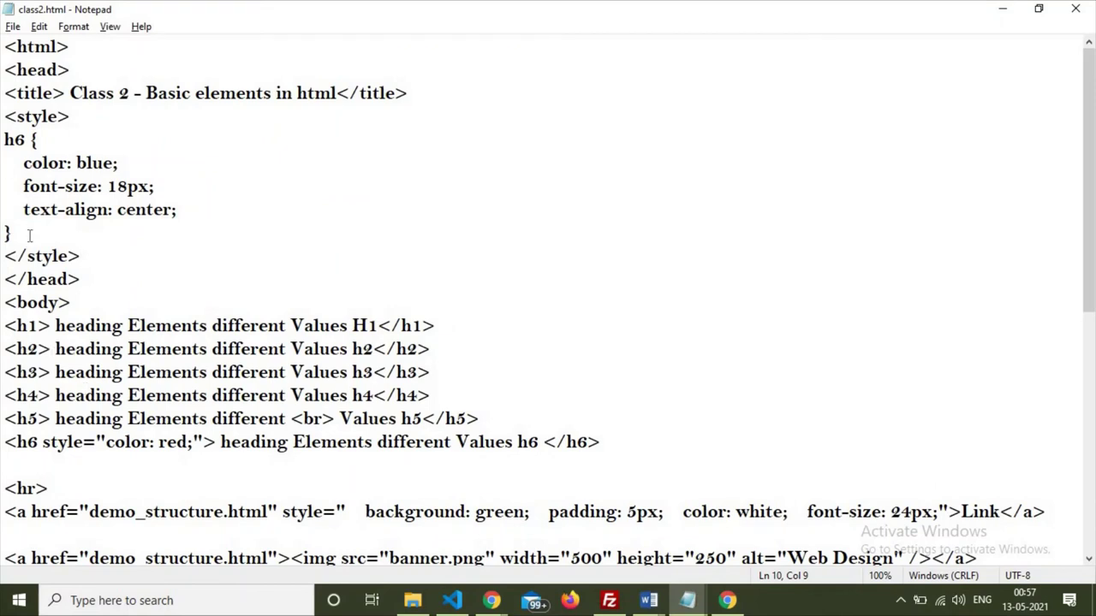
pyautogui.moveTo(29, 236); pyautogui.dragTo(3, 142)
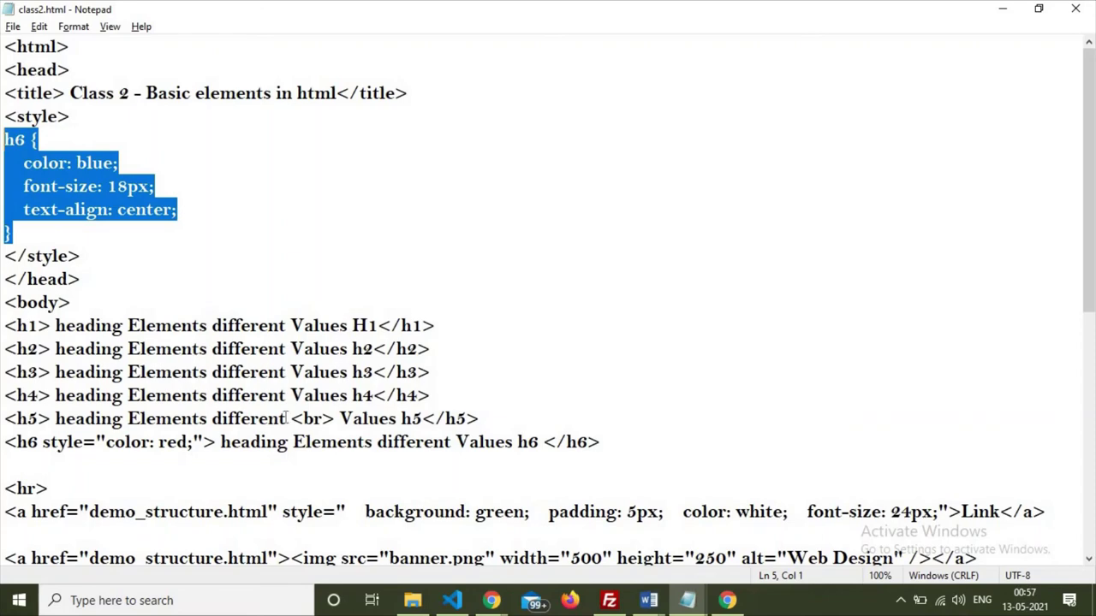
pyautogui.scroll(-2, 286, 418)
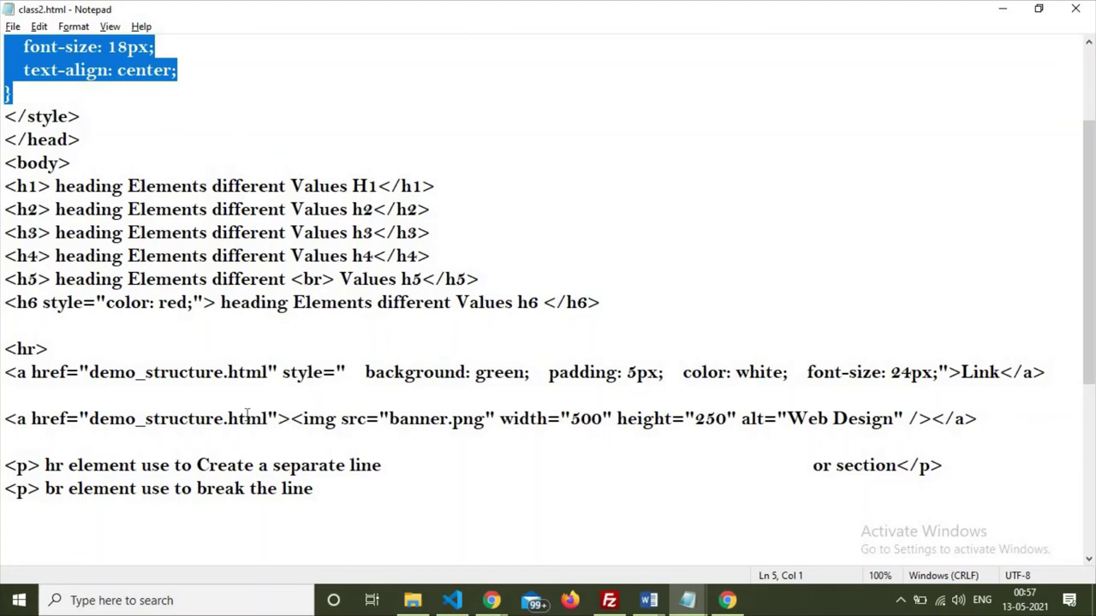
# Step: View the rendered page in Chrome, then return to class2.html
pyautogui.hotkey('alt', 'Tab')
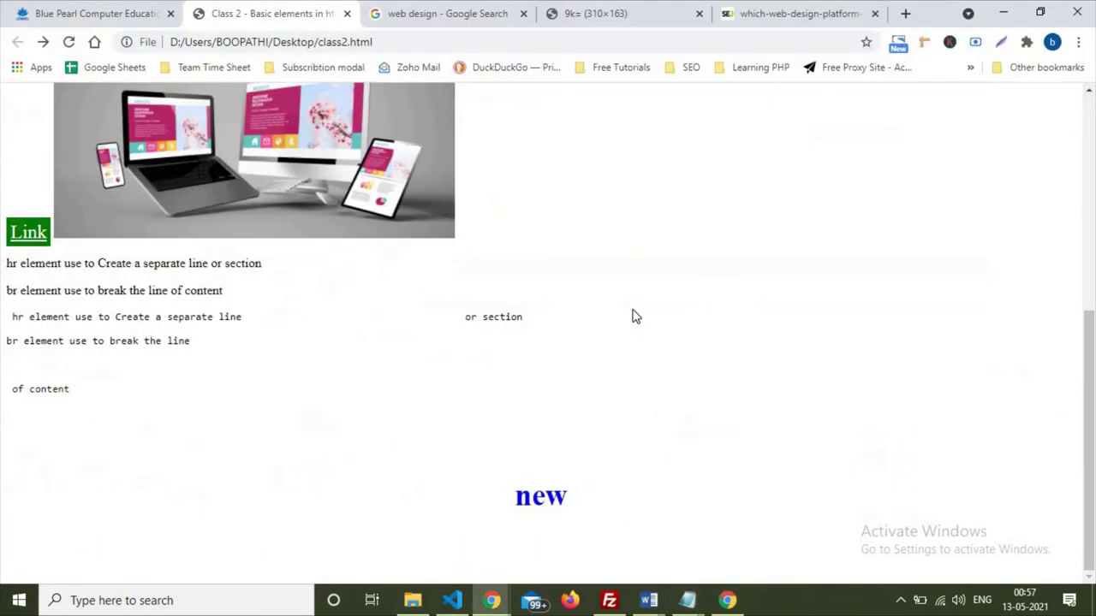
pyautogui.scroll(5, 565, 366)
pyautogui.scroll(2, 565, 367)
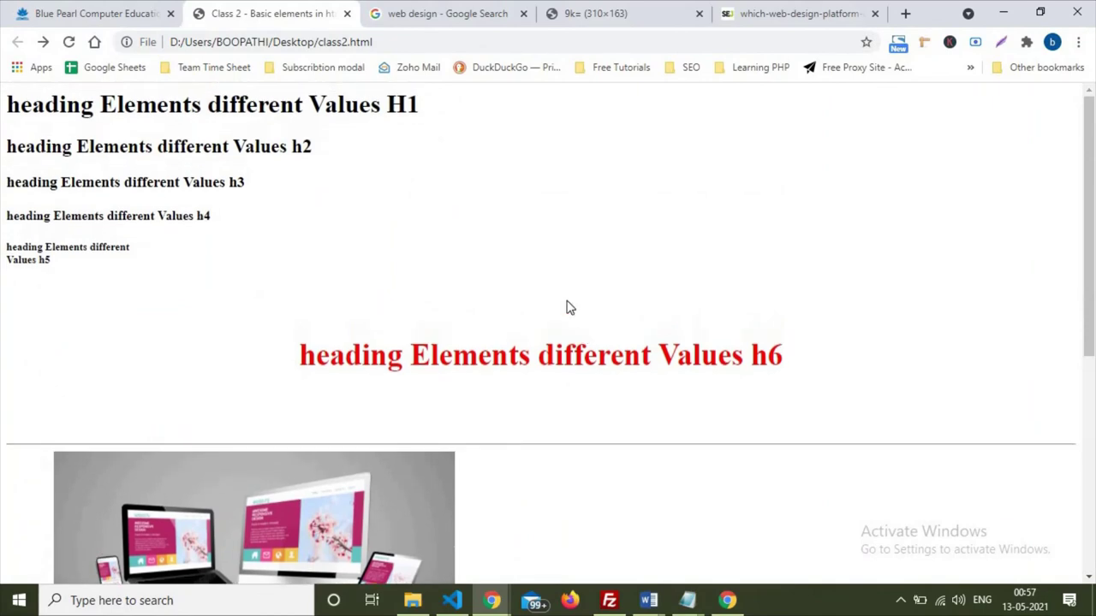
pyautogui.moveTo(687, 604)
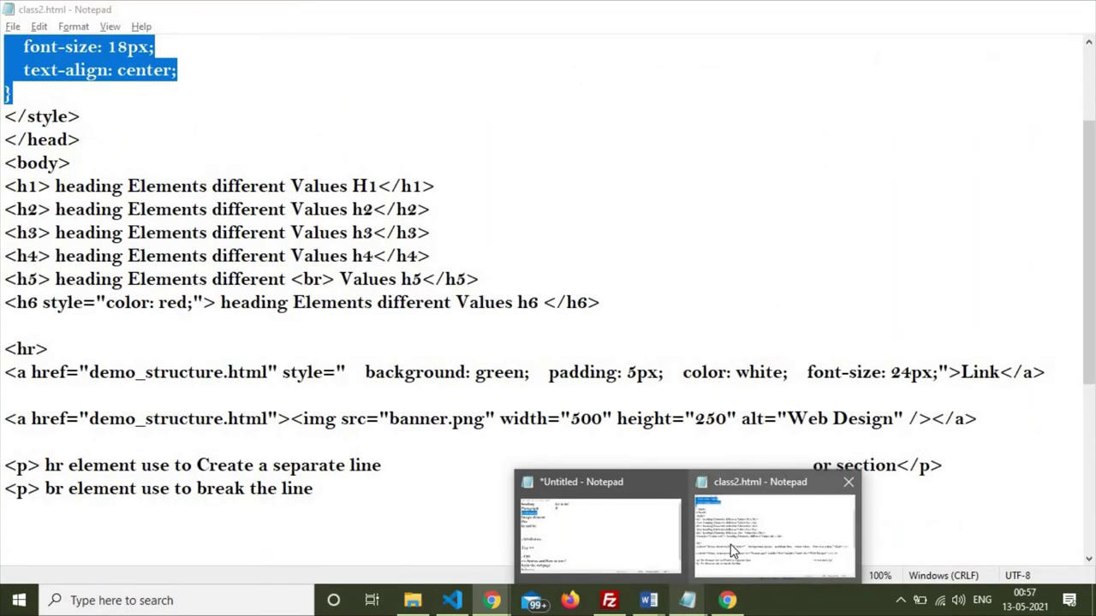
pyautogui.click(732, 550)
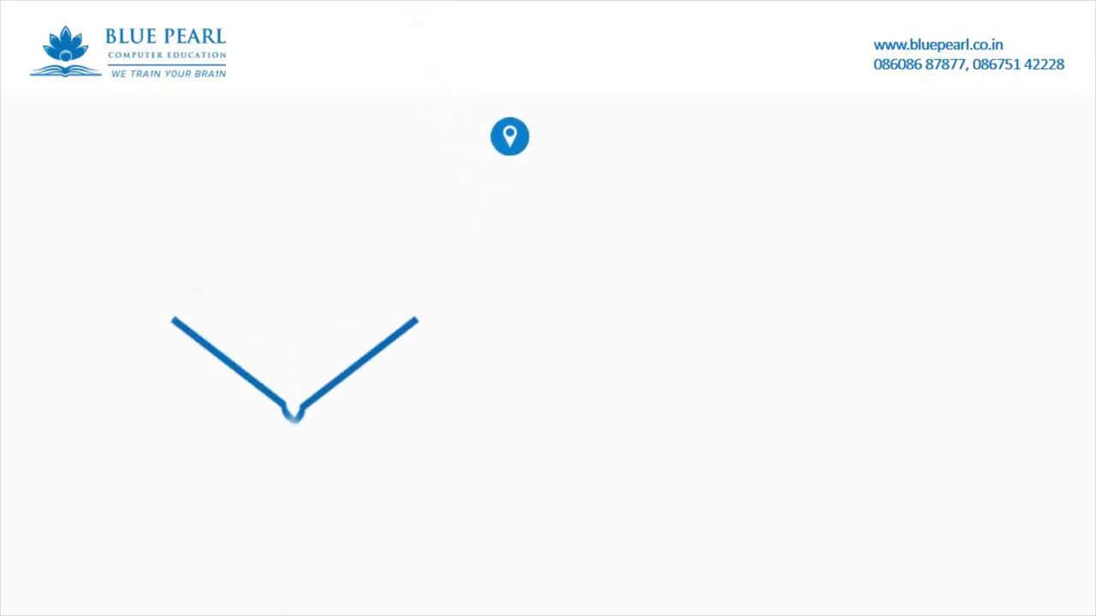